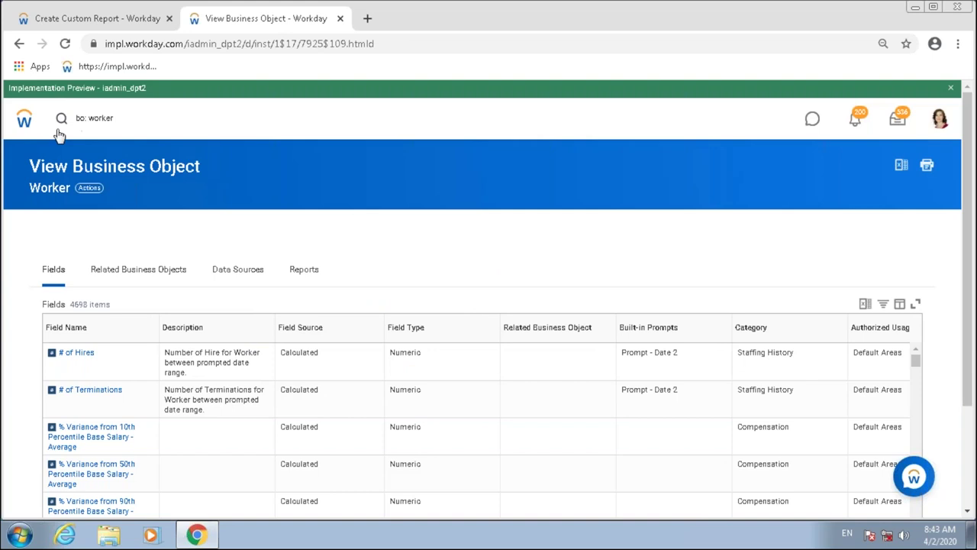
Display the Worker object's 54 data sources, then return to the Create Custom Report form
{"action": "left_click_drag", "start_coordinate": [42, 273], "coordinate": [68, 277]}
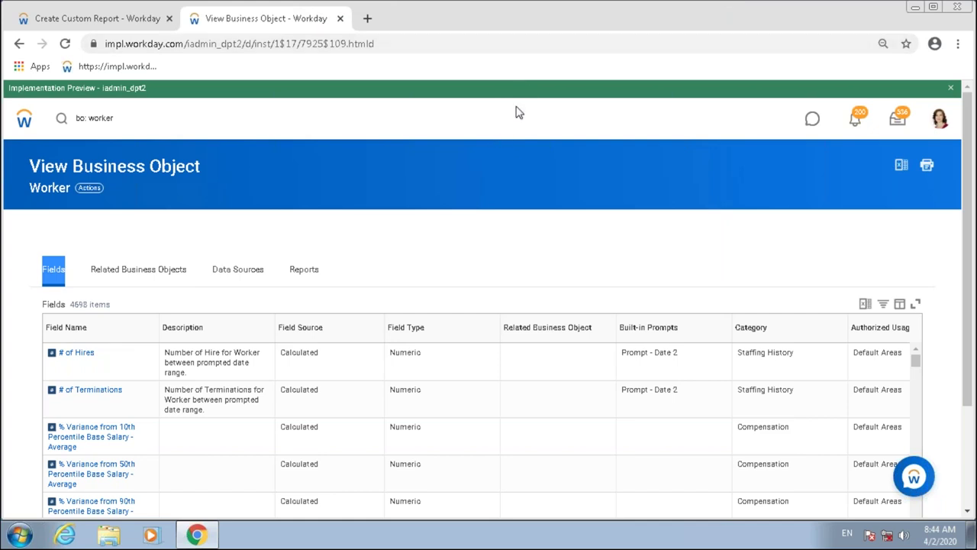
{"action": "left_click", "coordinate": [238, 273]}
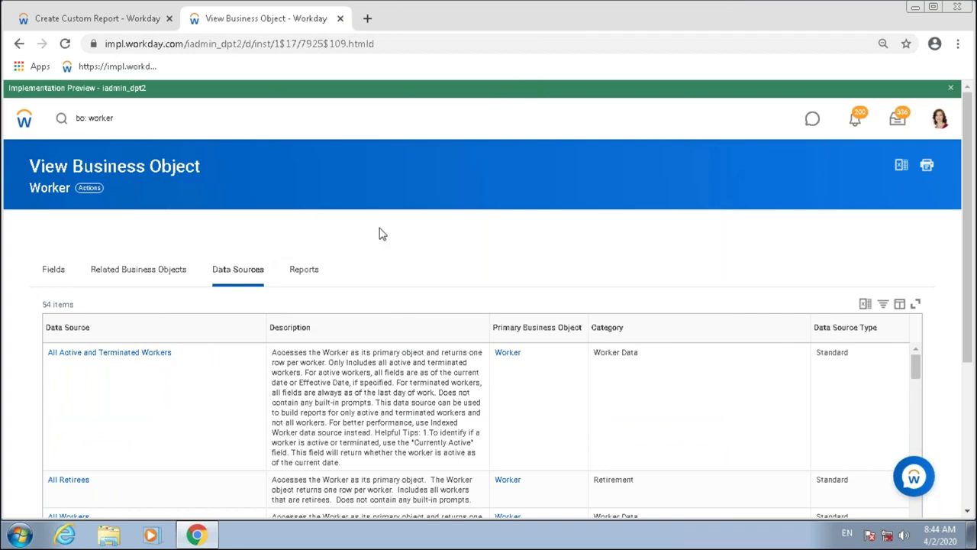
{"action": "scroll", "coordinate": [463, 247], "scroll_direction": "down", "scroll_amount": 1}
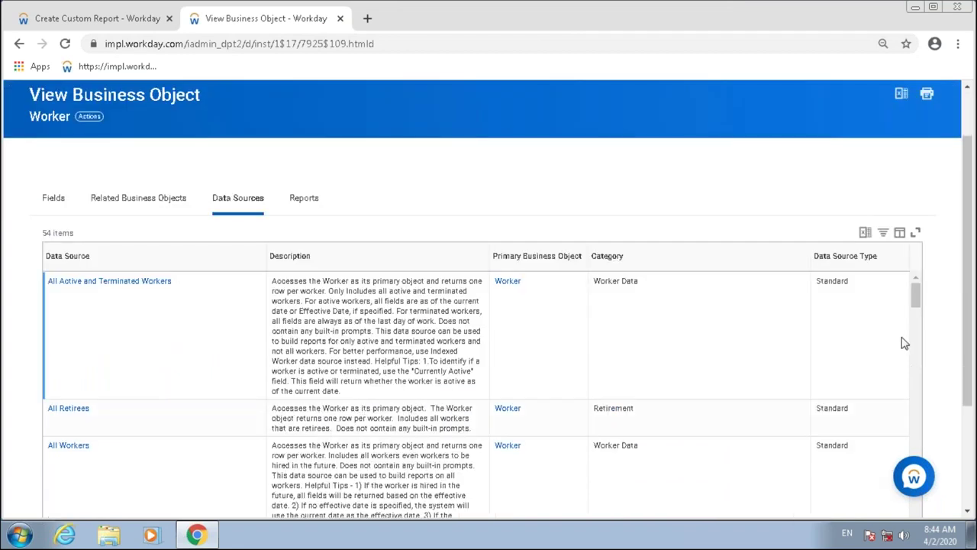
{"action": "left_click", "coordinate": [107, 17]}
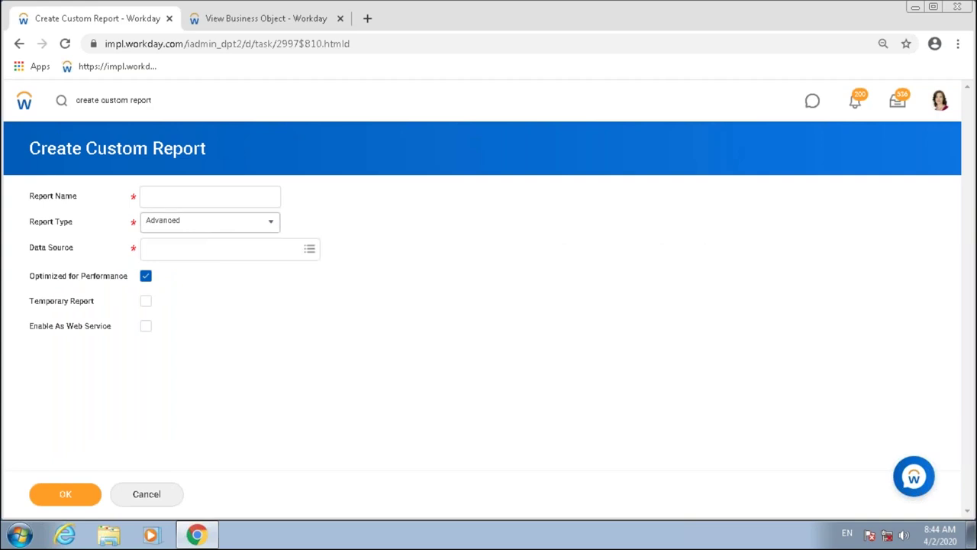
Point out the required Data Source field, then go back to the Worker business object page
{"action": "left_click_drag", "start_coordinate": [38, 251], "coordinate": [69, 255]}
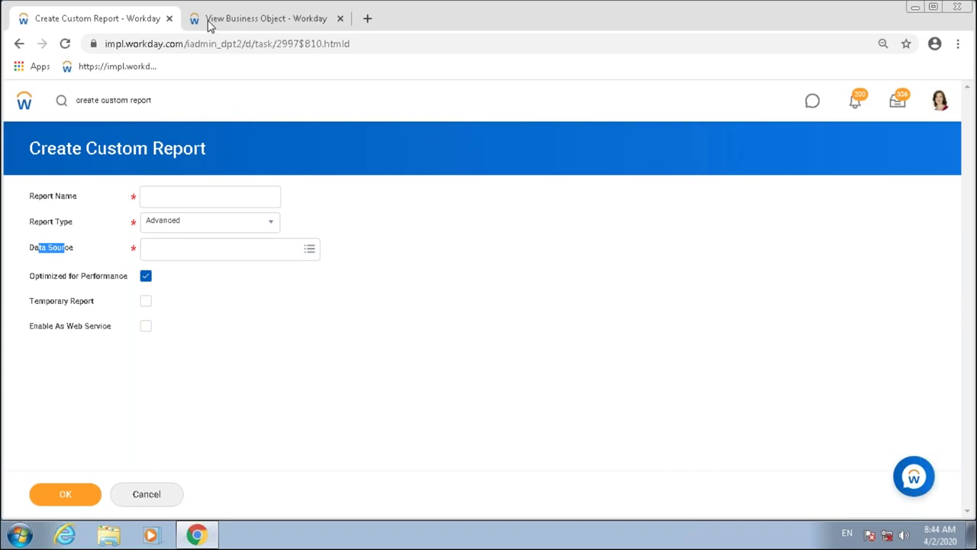
{"action": "left_click", "coordinate": [233, 23]}
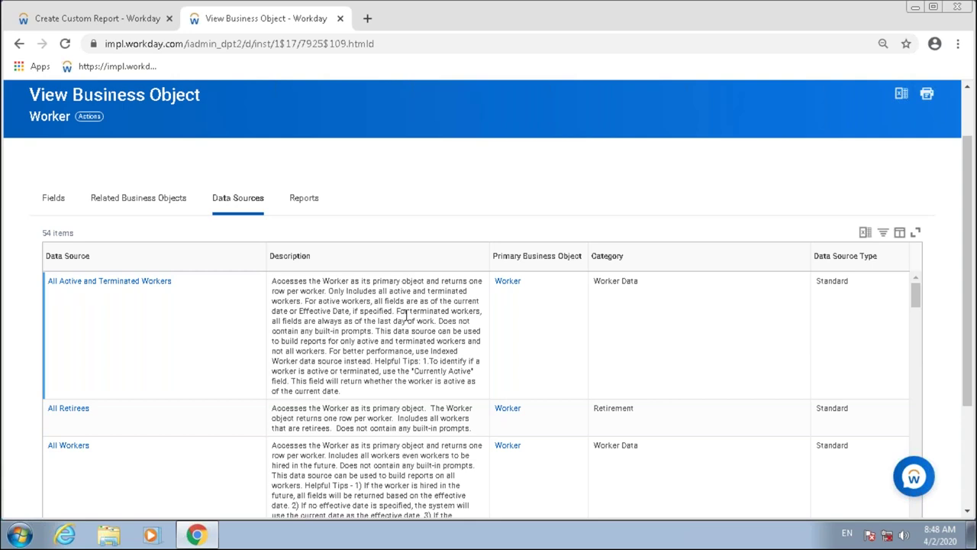
{"action": "scroll", "coordinate": [704, 211], "scroll_direction": "down", "scroll_amount": 2}
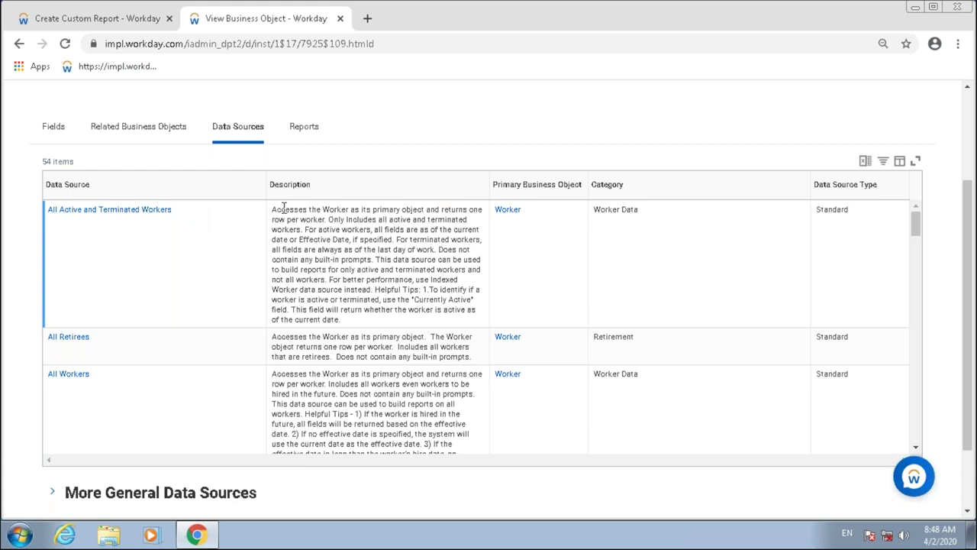
{"action": "left_click_drag", "start_coordinate": [277, 210], "coordinate": [431, 215]}
{"action": "scroll", "coordinate": [429, 208], "scroll_direction": "up", "scroll_amount": 3}
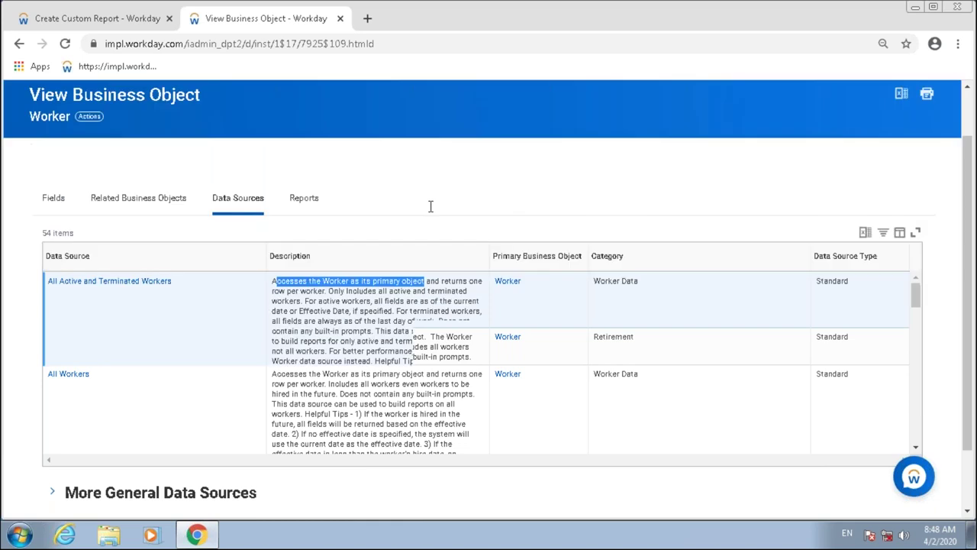
{"action": "left_click_drag", "start_coordinate": [30, 191], "coordinate": [69, 196]}
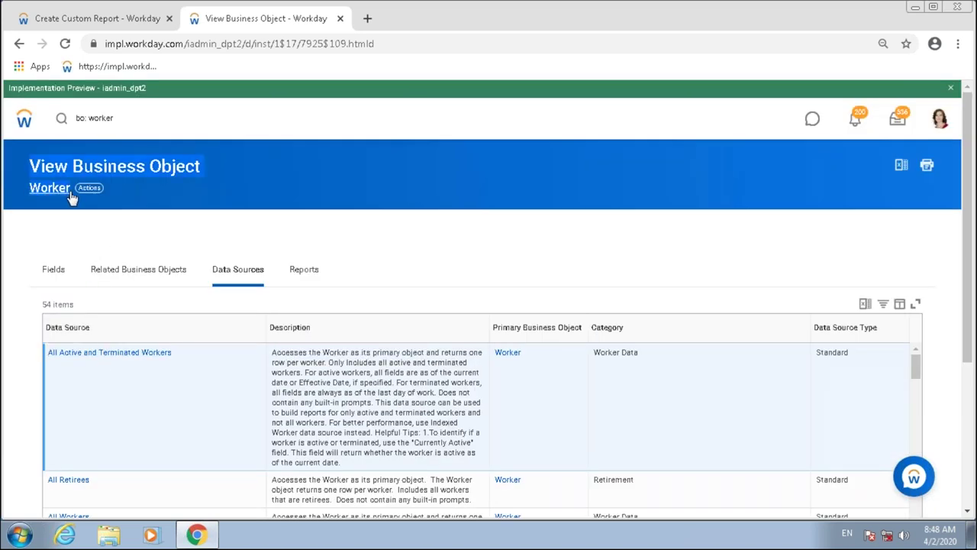
{"action": "scroll", "coordinate": [484, 278], "scroll_direction": "down", "scroll_amount": 1}
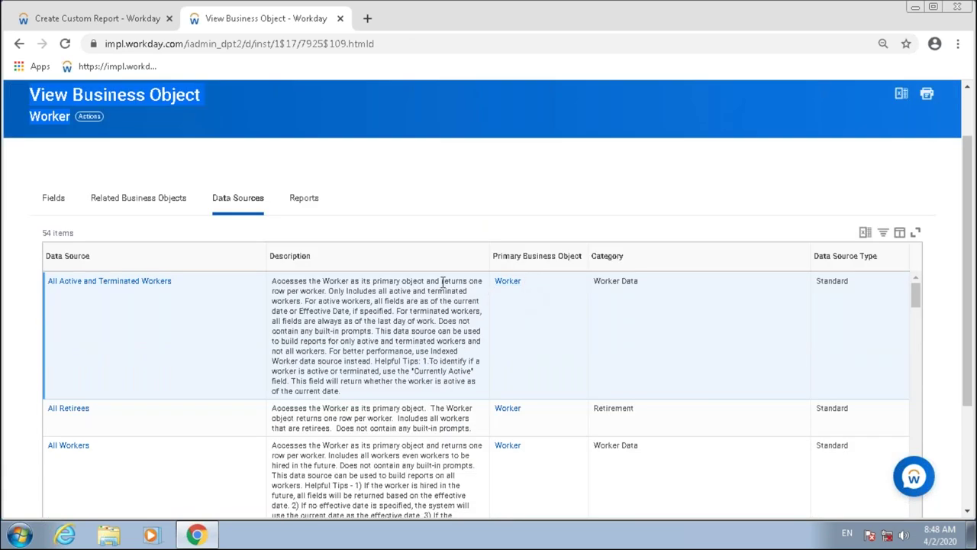
{"action": "left_click_drag", "start_coordinate": [442, 280], "coordinate": [324, 290]}
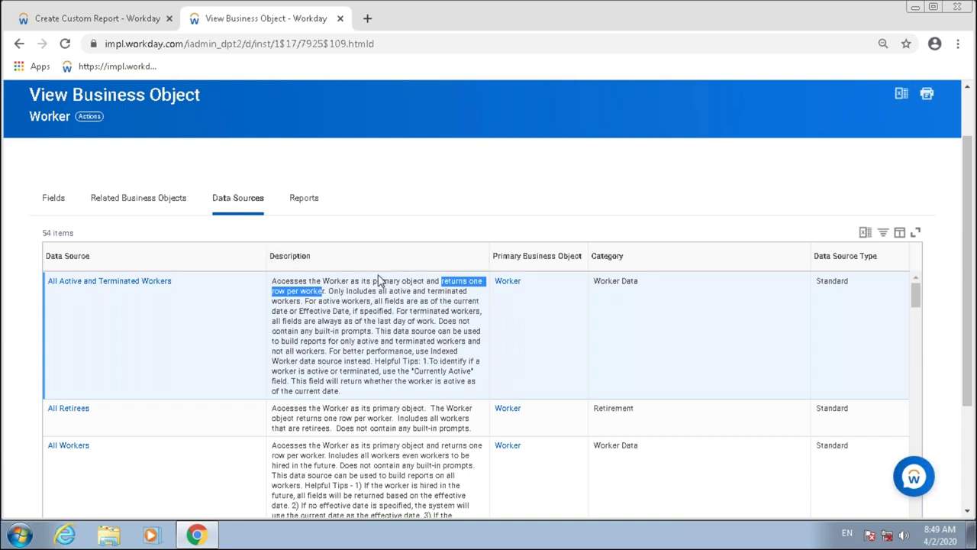
{"action": "left_click_drag", "start_coordinate": [356, 293], "coordinate": [309, 307]}
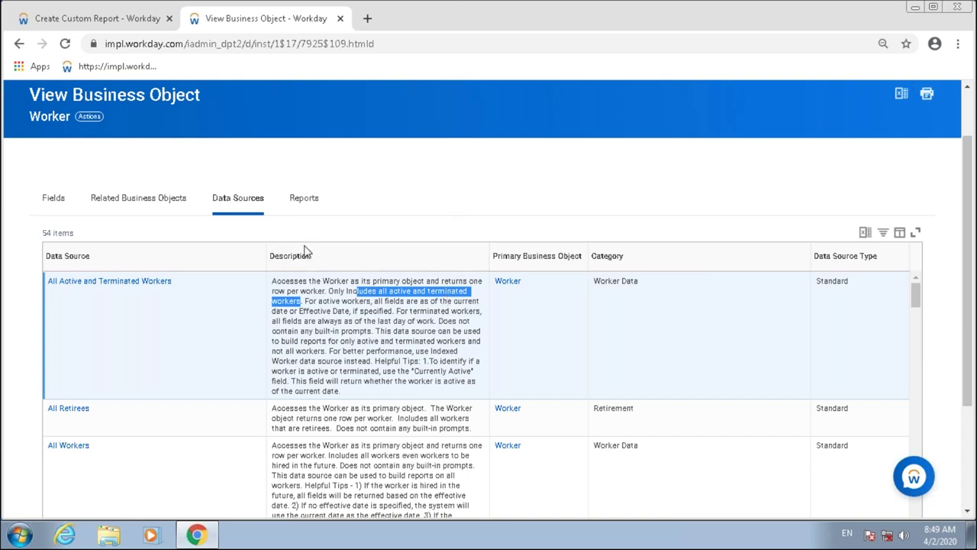
{"action": "scroll", "coordinate": [309, 252], "scroll_direction": "down", "scroll_amount": 1}
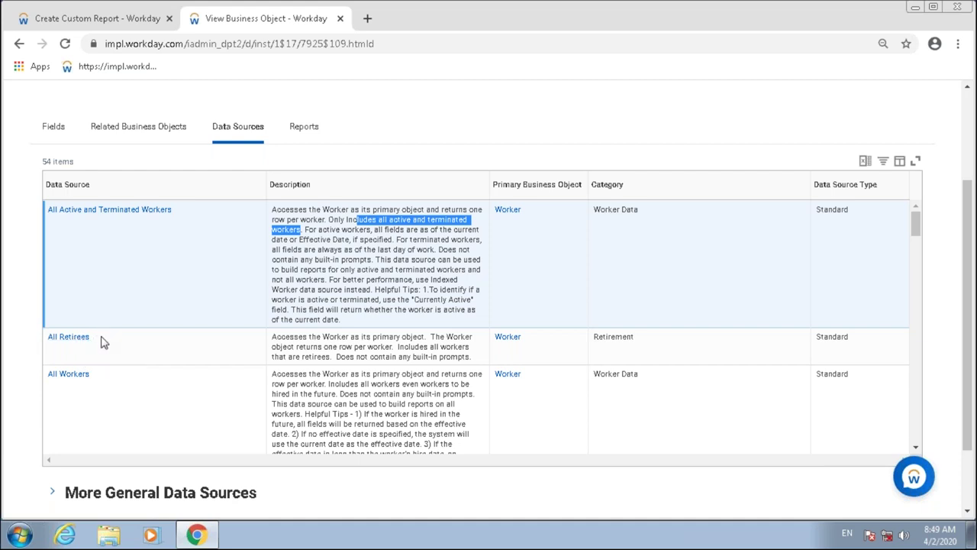
{"action": "left_click_drag", "start_coordinate": [109, 339], "coordinate": [32, 339]}
{"action": "left_click", "coordinate": [302, 338]}
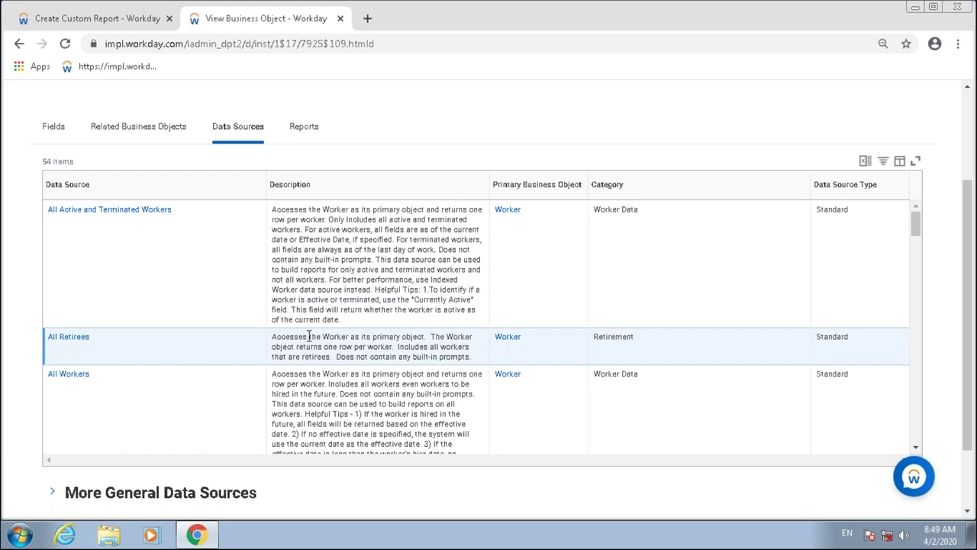
{"action": "scroll", "coordinate": [286, 148], "scroll_direction": "up", "scroll_amount": 3}
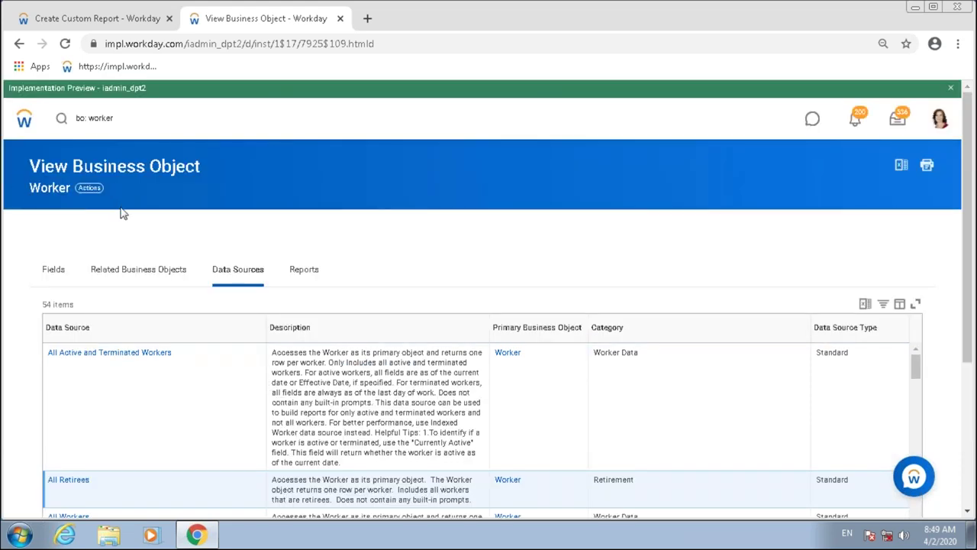
{"action": "scroll", "coordinate": [123, 214], "scroll_direction": "down", "scroll_amount": 2}
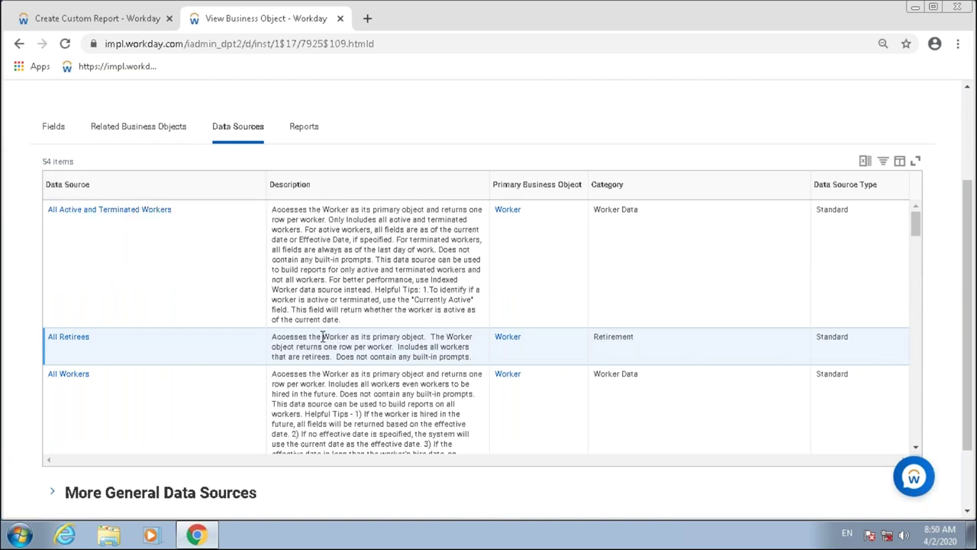
{"action": "left_click_drag", "start_coordinate": [312, 337], "coordinate": [433, 336]}
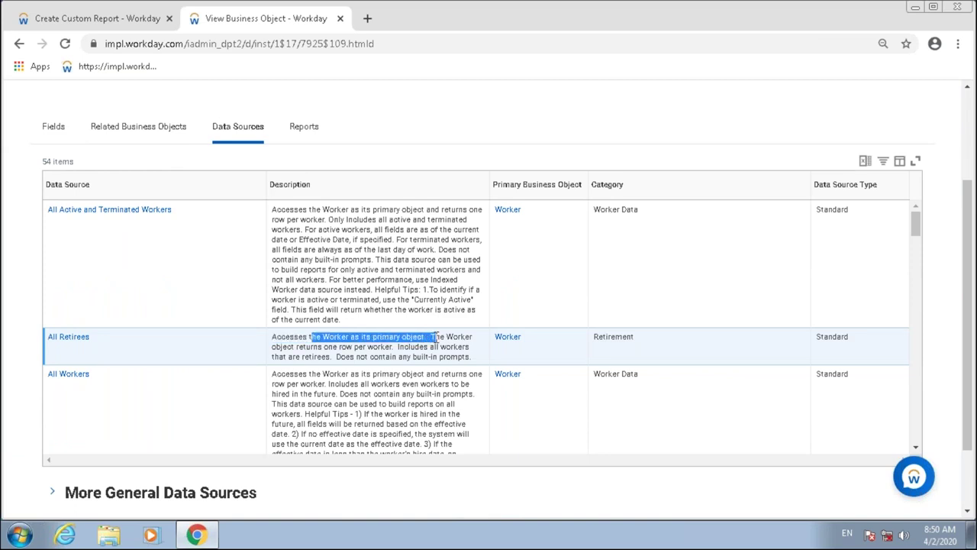
{"action": "left_click_drag", "start_coordinate": [311, 348], "coordinate": [390, 338]}
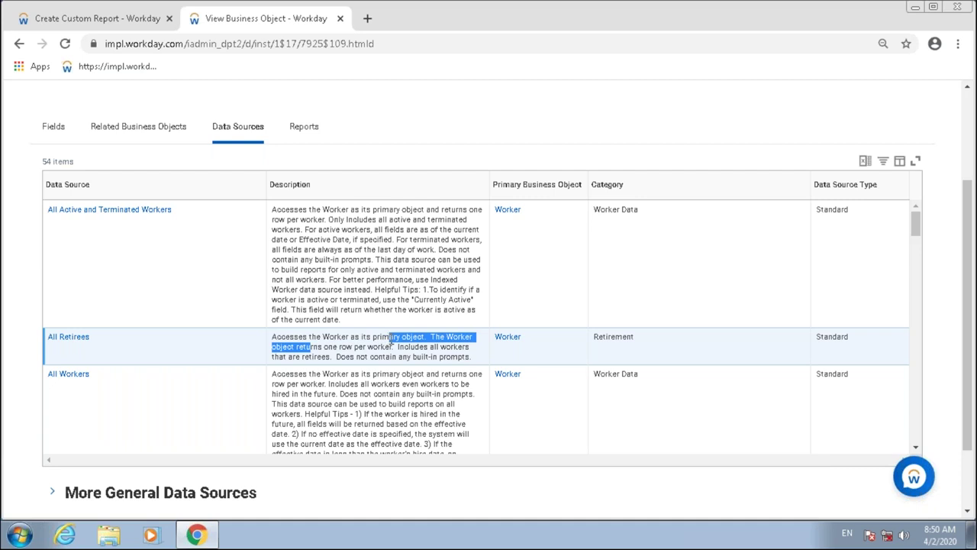
{"action": "left_click_drag", "start_coordinate": [408, 346], "coordinate": [473, 346]}
{"action": "left_click_drag", "start_coordinate": [305, 357], "coordinate": [343, 363]}
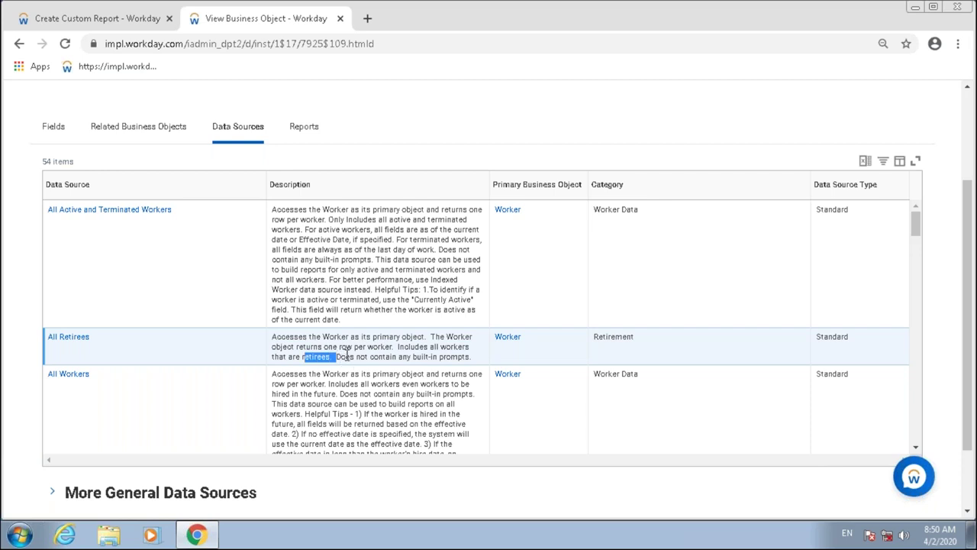
Scroll to My Direct Reports and highlight its scope: workers in managed supervisory organizations
{"action": "scroll", "coordinate": [420, 198], "scroll_direction": "down", "scroll_amount": 2}
{"action": "scroll", "coordinate": [267, 226], "scroll_direction": "down", "scroll_amount": 10}
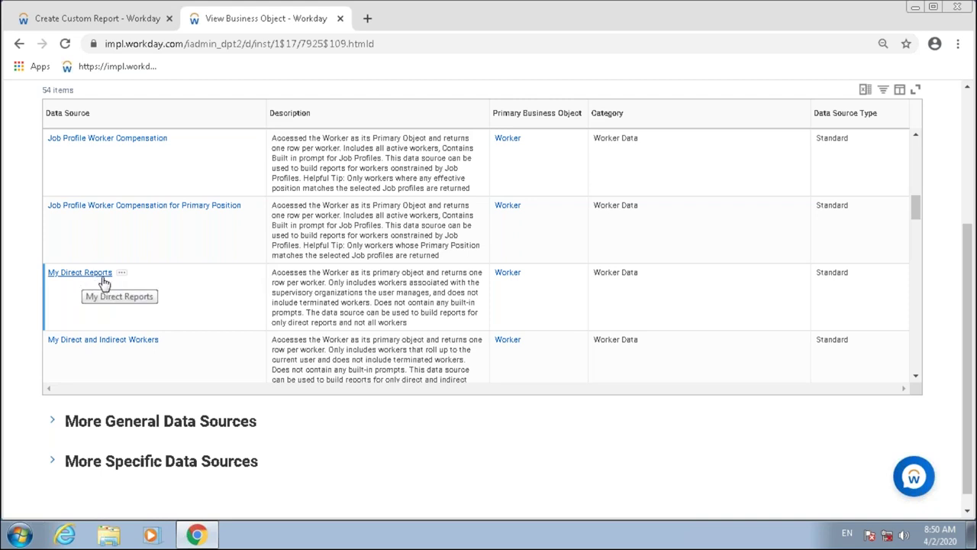
{"action": "left_click_drag", "start_coordinate": [340, 273], "coordinate": [483, 274]}
{"action": "left_click_drag", "start_coordinate": [332, 291], "coordinate": [286, 283]}
{"action": "left_click", "coordinate": [397, 293]}
{"action": "left_click_drag", "start_coordinate": [345, 282], "coordinate": [415, 285]}
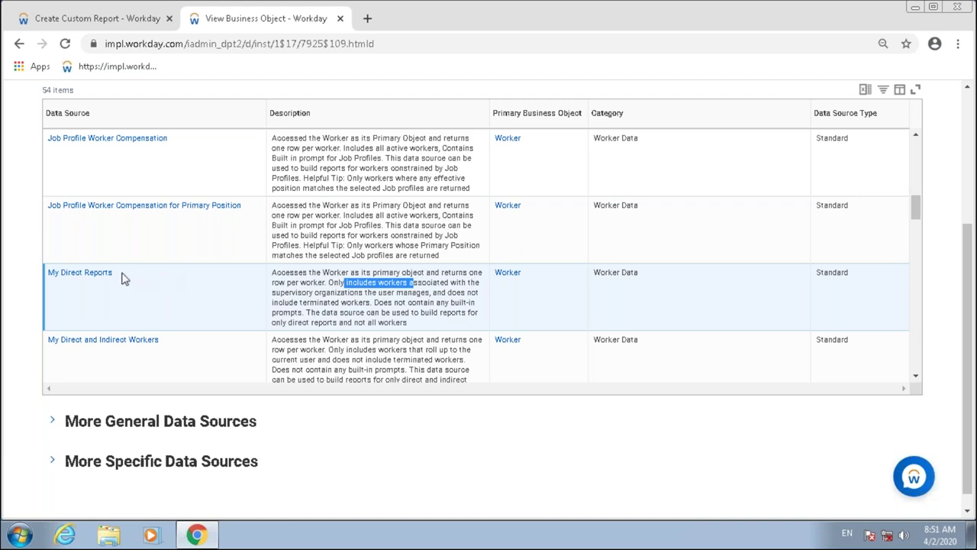
{"action": "scroll", "coordinate": [122, 336], "scroll_direction": "down", "scroll_amount": 2}
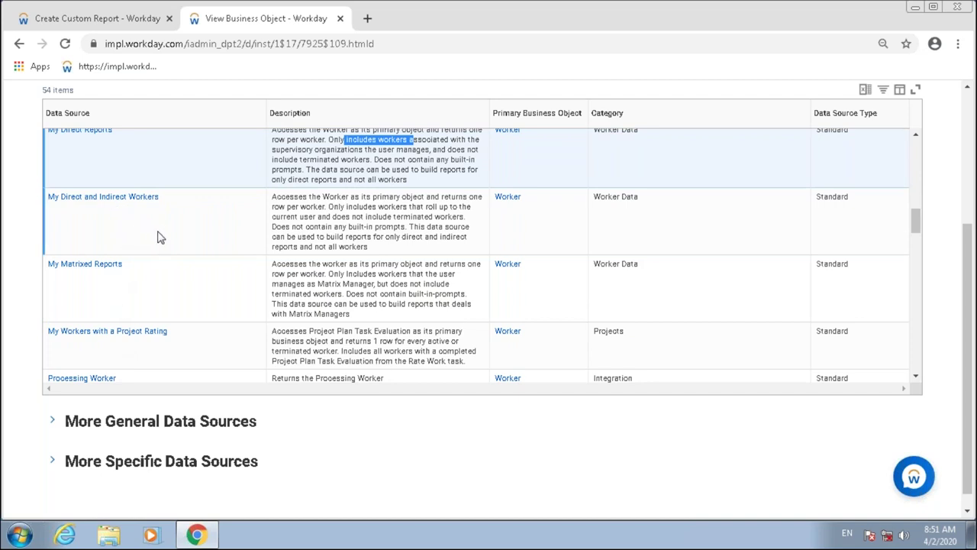
{"action": "scroll", "coordinate": [557, 384], "scroll_direction": "up", "scroll_amount": 3}
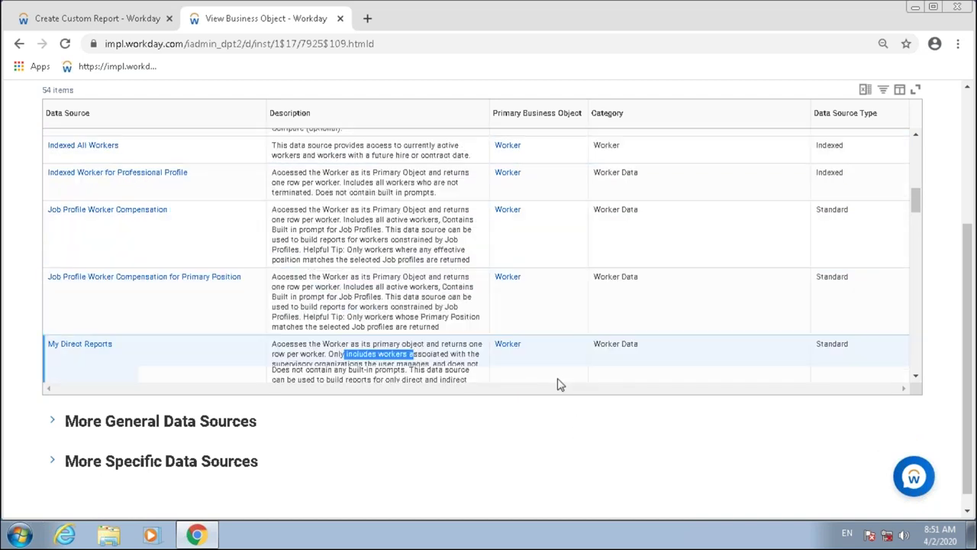
{"action": "scroll", "coordinate": [491, 336], "scroll_direction": "up", "scroll_amount": 3}
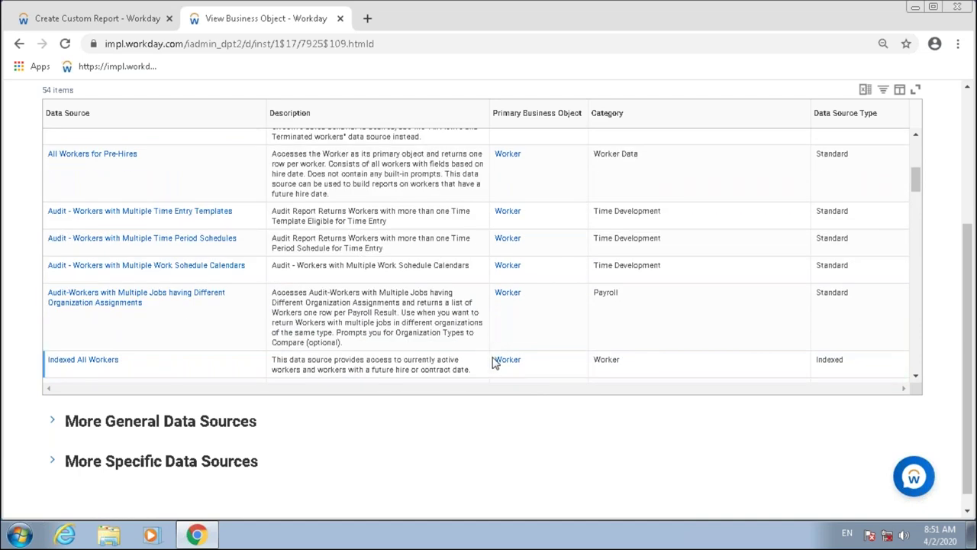
{"action": "scroll", "coordinate": [493, 362], "scroll_direction": "up", "scroll_amount": 5}
{"action": "scroll", "coordinate": [585, 281], "scroll_direction": "down", "scroll_amount": 1}
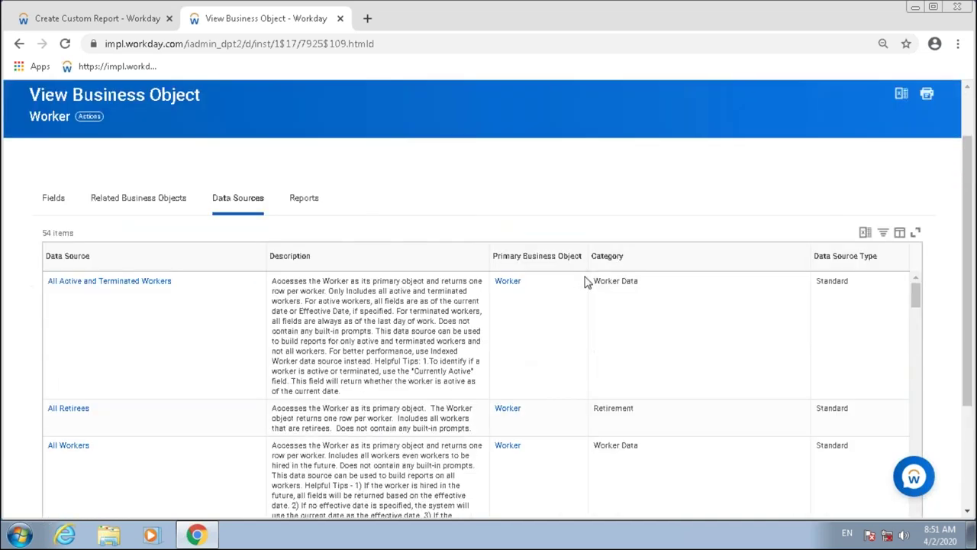
{"action": "scroll", "coordinate": [585, 281], "scroll_direction": "down", "scroll_amount": 1}
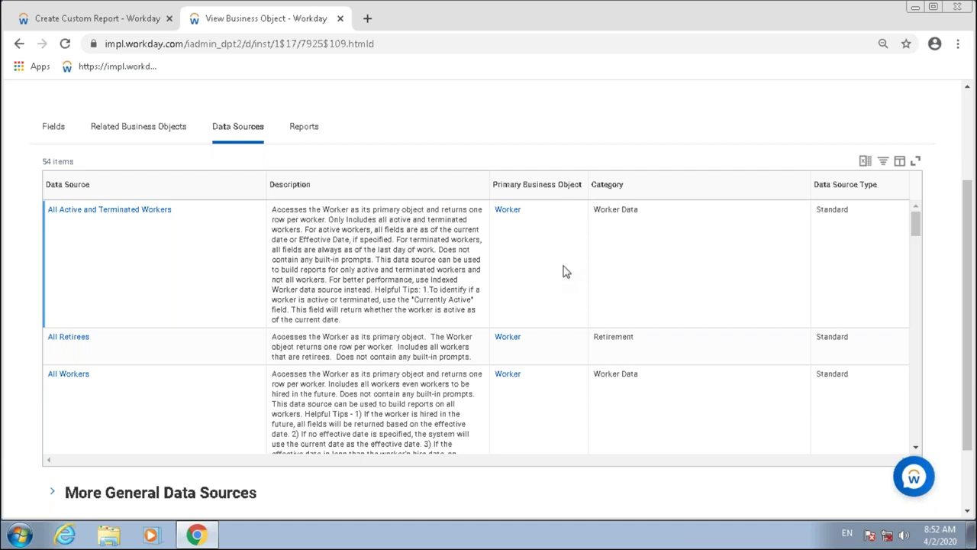
{"action": "left_click_drag", "start_coordinate": [298, 212], "coordinate": [338, 243]}
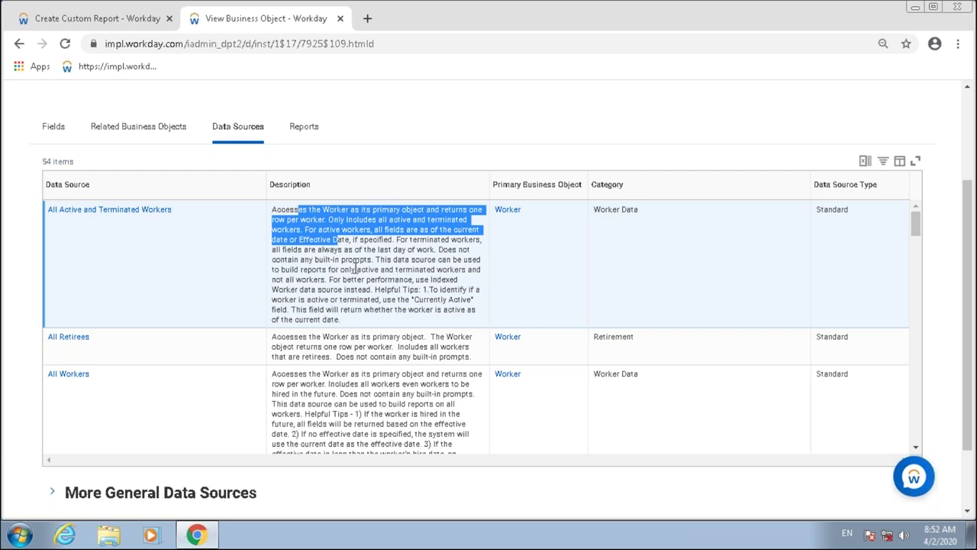
{"action": "left_click_drag", "start_coordinate": [879, 187], "coordinate": [811, 190]}
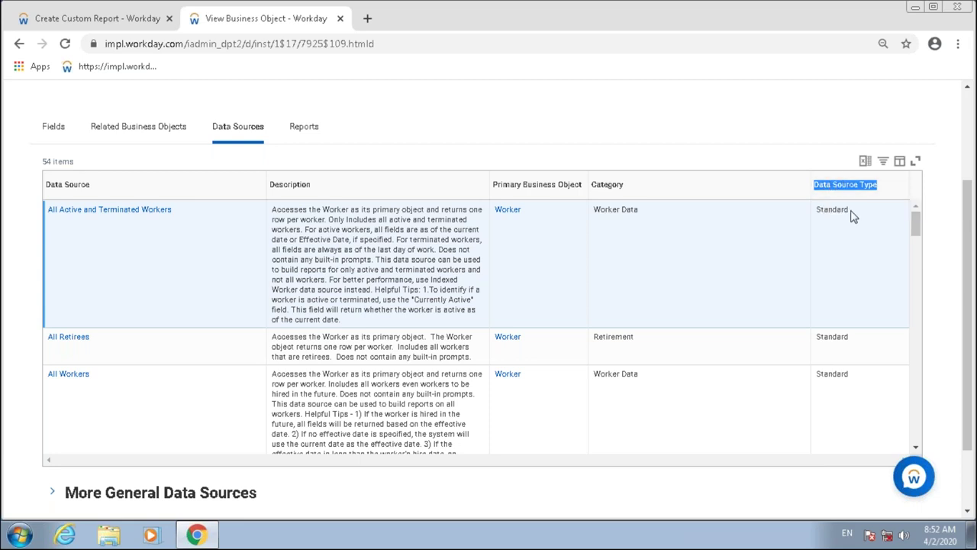
{"action": "left_click_drag", "start_coordinate": [849, 210], "coordinate": [816, 209]}
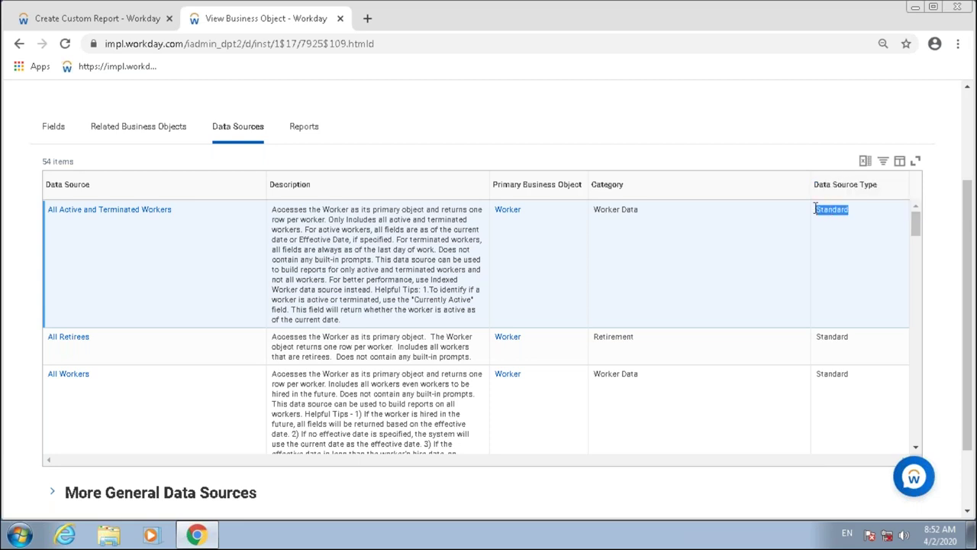
Scroll to the Indexed entries and highlight Indexed All Workers' Indexed type
{"action": "scroll", "coordinate": [853, 320], "scroll_direction": "down", "scroll_amount": 5}
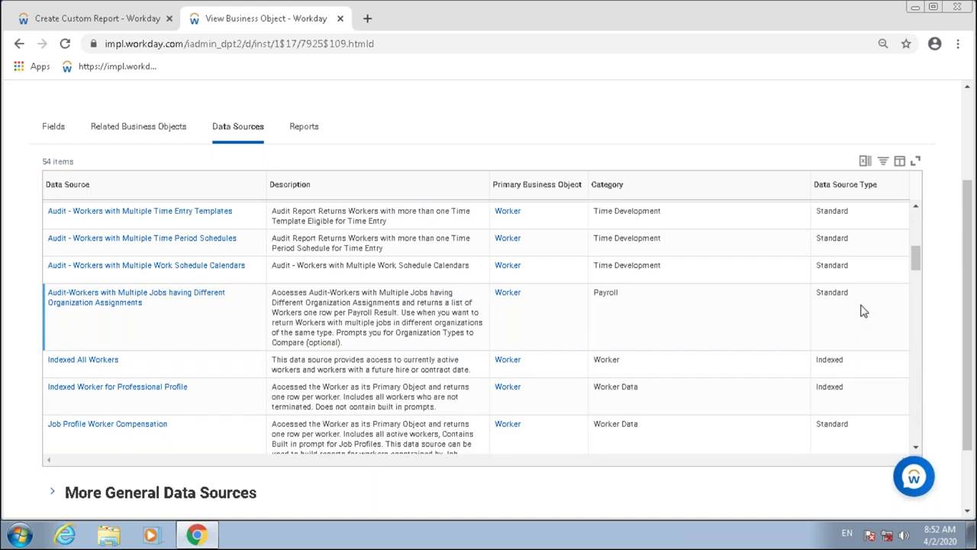
{"action": "left_click_drag", "start_coordinate": [849, 361], "coordinate": [815, 361]}
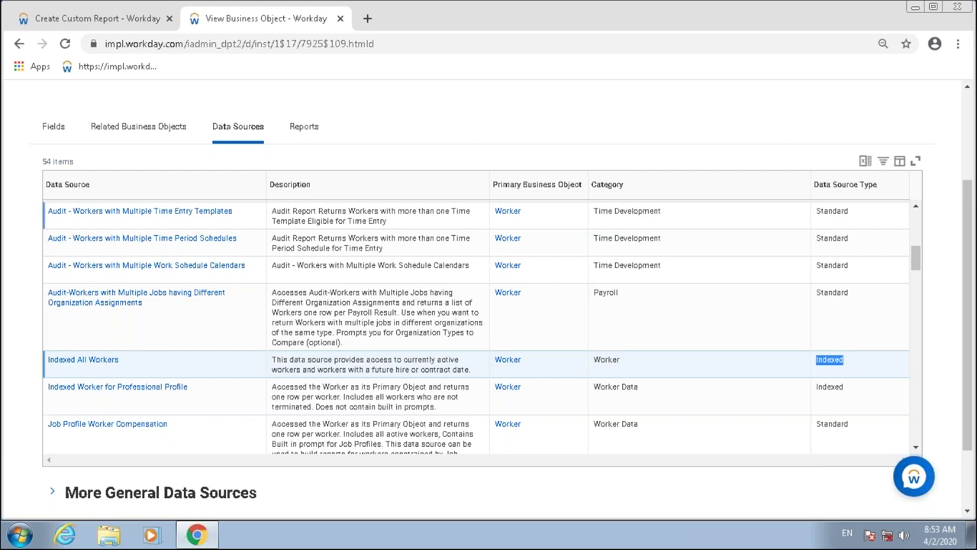
Filter the Data Source Type column to values containing 'ind'
{"action": "left_click", "coordinate": [865, 185]}
{"action": "left_click", "coordinate": [821, 324]}
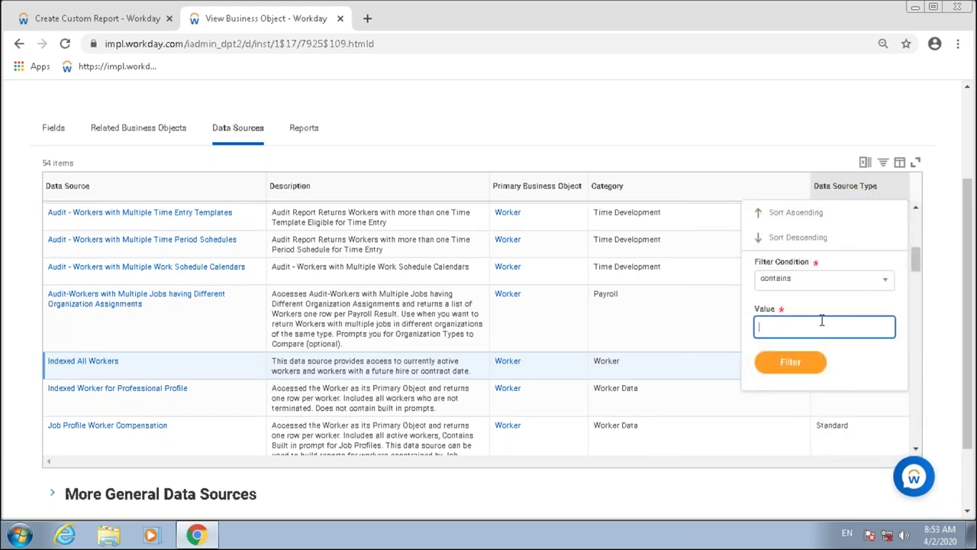
{"action": "type", "text": "ind"}
{"action": "left_click", "coordinate": [797, 359]}
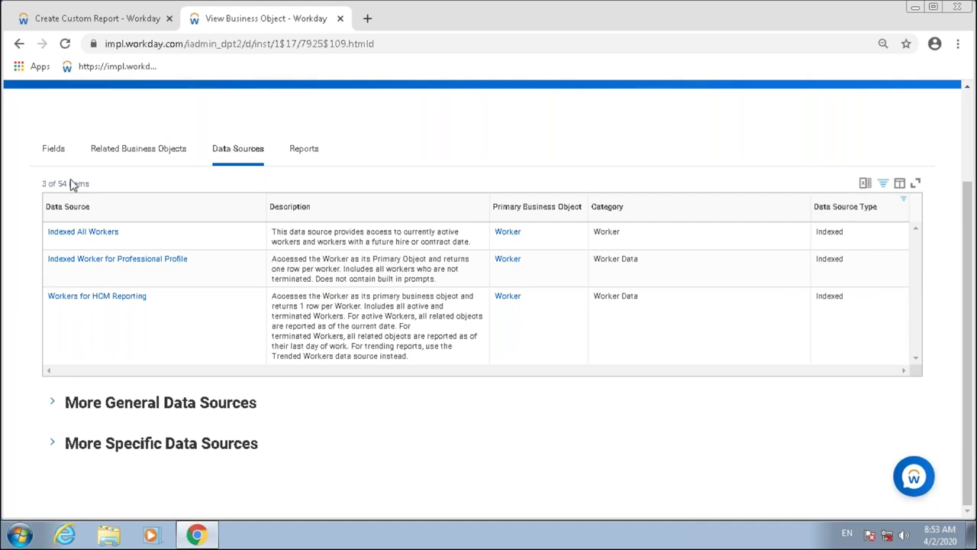
Review the 3 of 54 results, highlighting Workers for HCM Reporting as Indexed
{"action": "left_click_drag", "start_coordinate": [42, 184], "coordinate": [64, 188]}
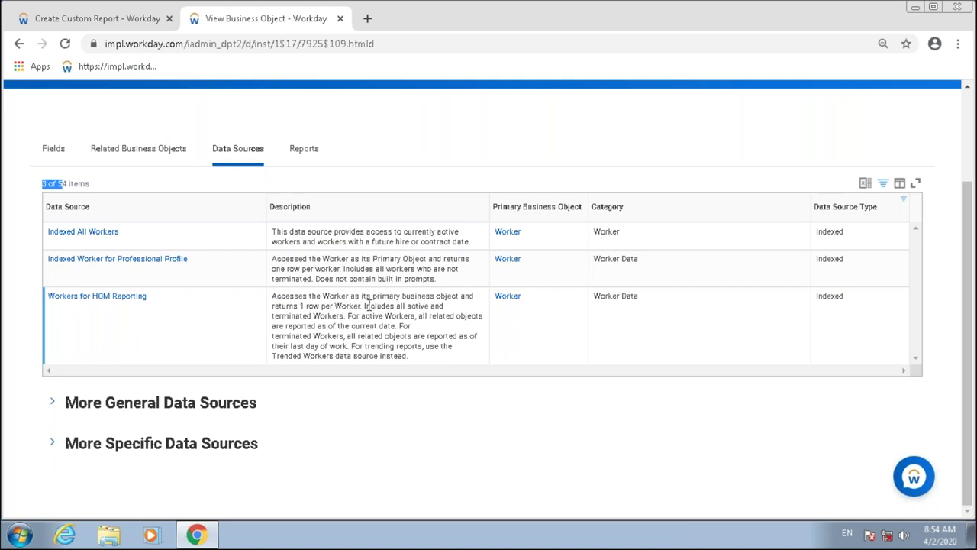
{"action": "left_click_drag", "start_coordinate": [336, 296], "coordinate": [349, 315]}
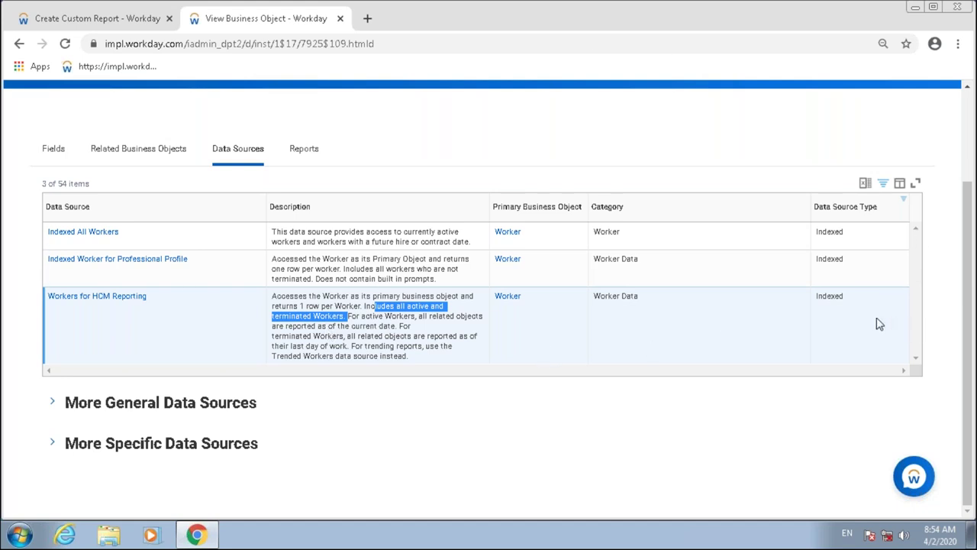
{"action": "left_click_drag", "start_coordinate": [815, 295], "coordinate": [844, 297]}
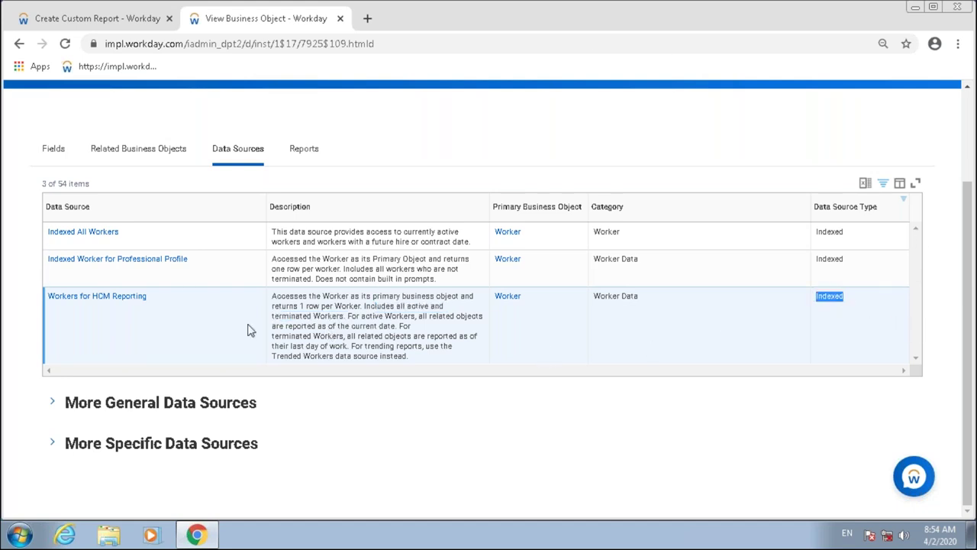
{"action": "left_click", "coordinate": [387, 305]}
{"action": "left_click_drag", "start_coordinate": [822, 298], "coordinate": [869, 300]}
On the Create Custom Report form, search the Data Source prompt for All Active and Terminated Workers
{"action": "left_click", "coordinate": [85, 19]}
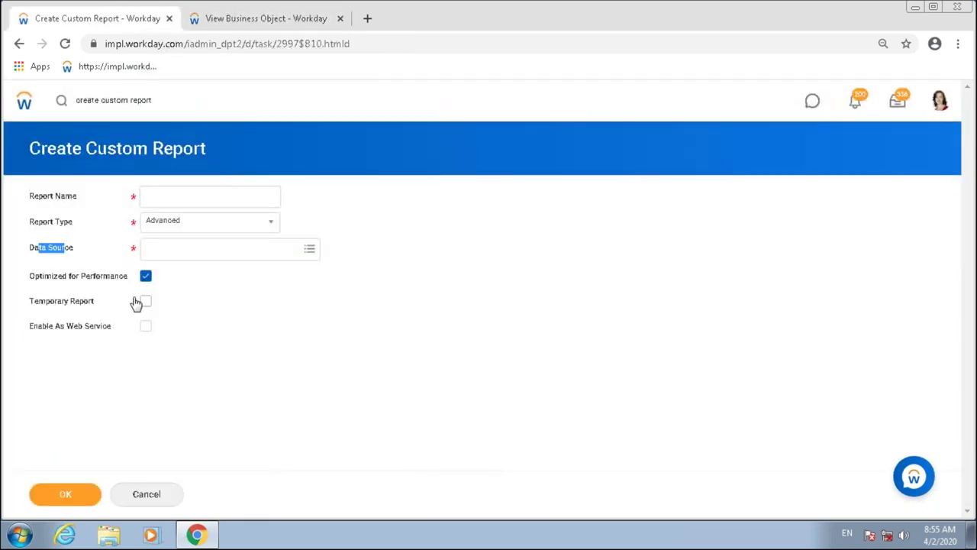
{"action": "left_click_drag", "start_coordinate": [32, 281], "coordinate": [171, 273]}
{"action": "left_click", "coordinate": [183, 249]}
{"action": "type", "text": "all act and tem"}
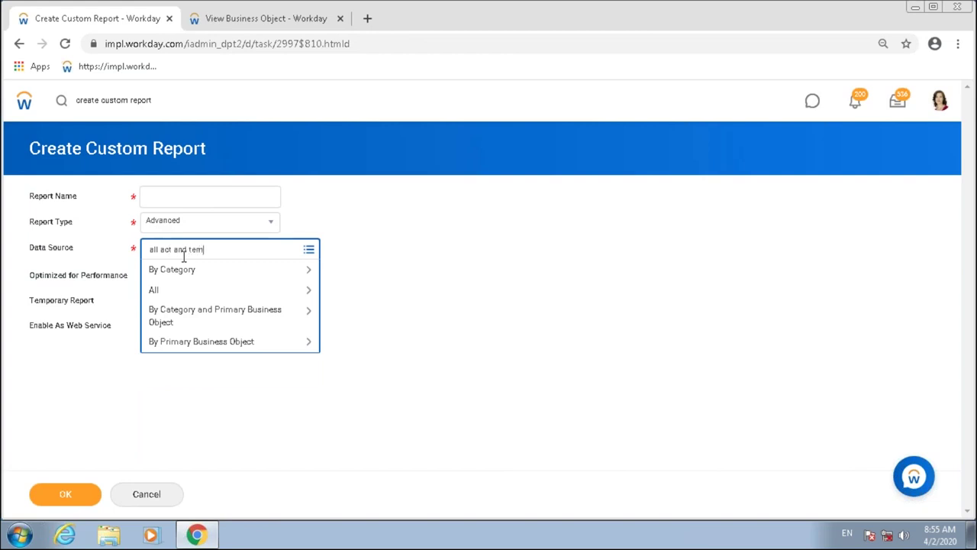
{"action": "key", "text": "BackSpace"}
{"action": "type", "text": "rm work"}
{"action": "key", "text": "Return"}
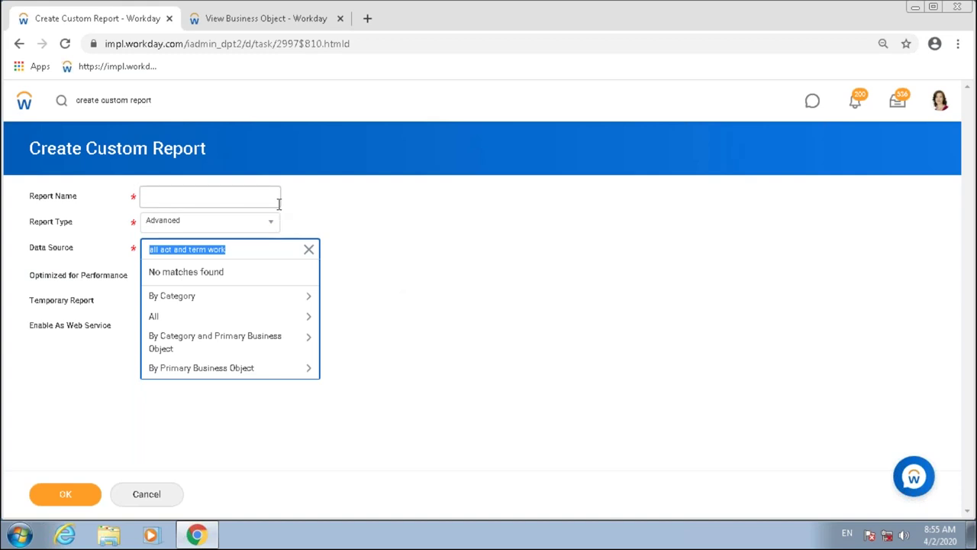
{"action": "left_click", "coordinate": [458, 263]}
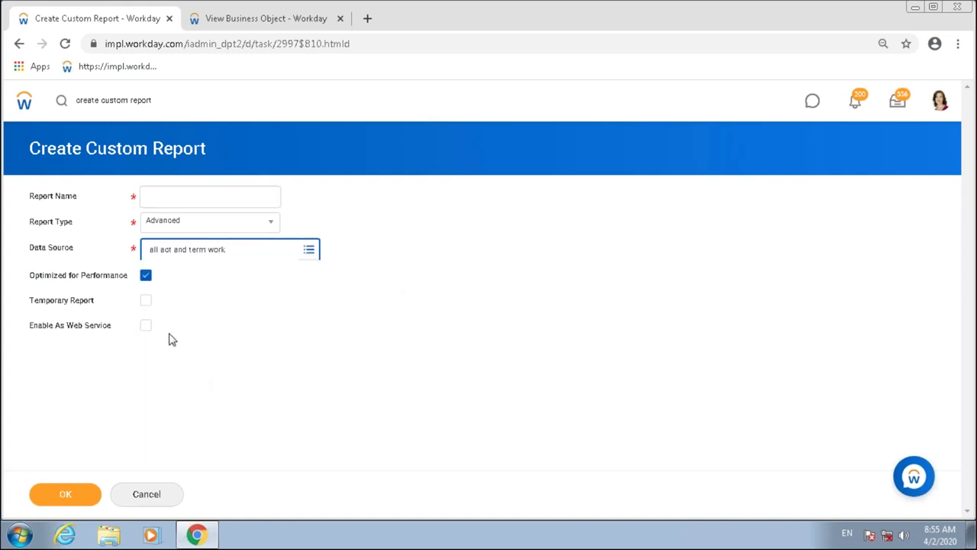
Turn off Optimized for Performance and select All Active and Terminated Workers as data source
{"action": "left_click", "coordinate": [146, 276]}
{"action": "left_click", "coordinate": [309, 251]}
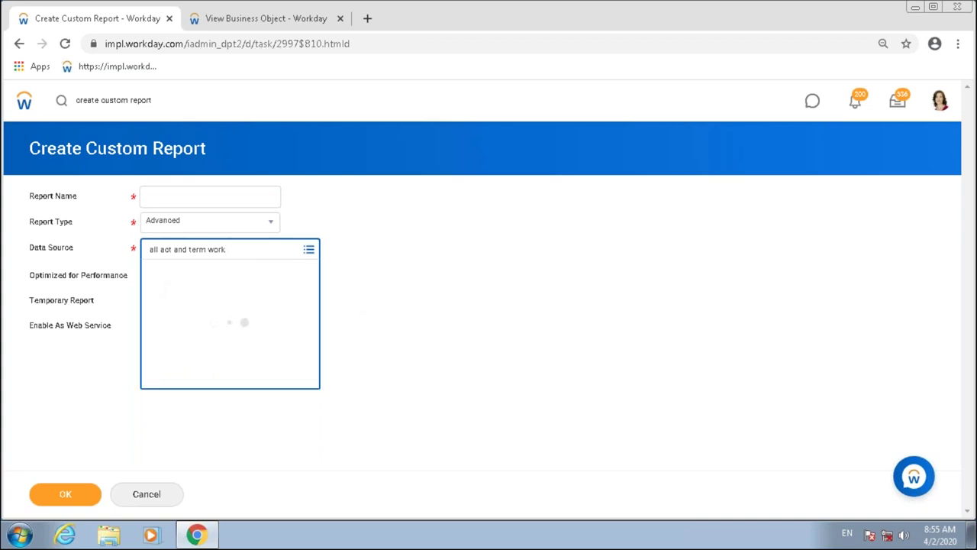
{"action": "left_click", "coordinate": [206, 243]}
{"action": "key", "text": "Return"}
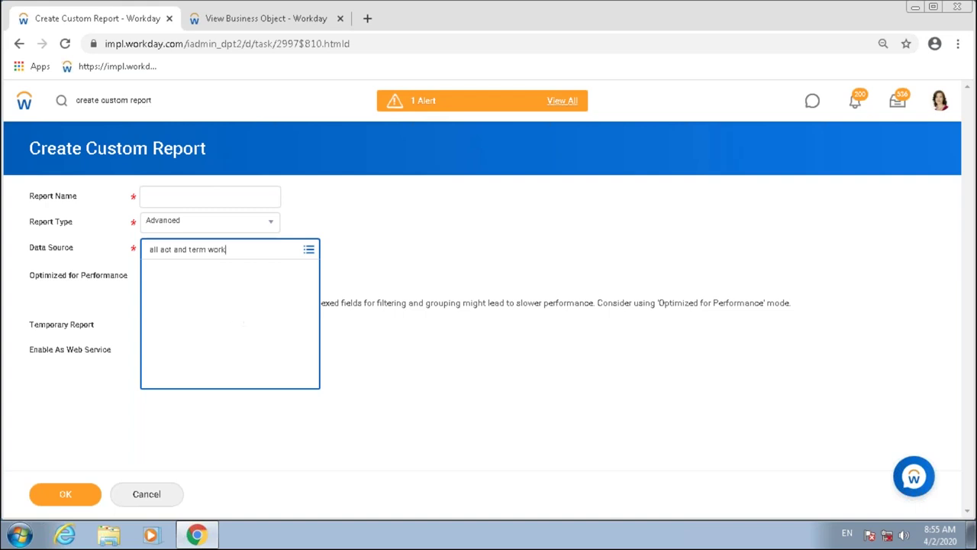
{"action": "left_click", "coordinate": [452, 257]}
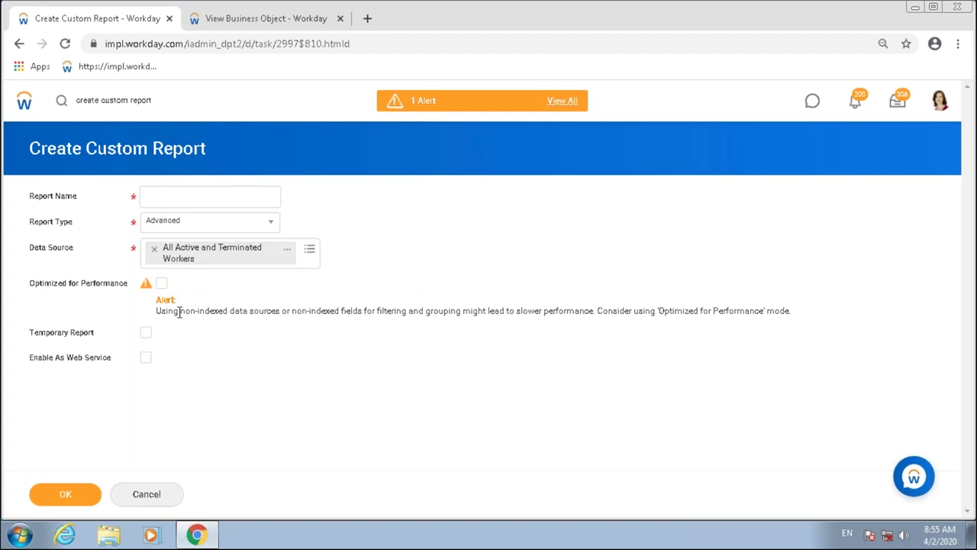
Review the performance alert, switching Optimized for Performance on and back off
{"action": "left_click_drag", "start_coordinate": [179, 312], "coordinate": [395, 314]}
{"action": "left_click", "coordinate": [497, 310]}
{"action": "left_click_drag", "start_coordinate": [512, 312], "coordinate": [799, 318]}
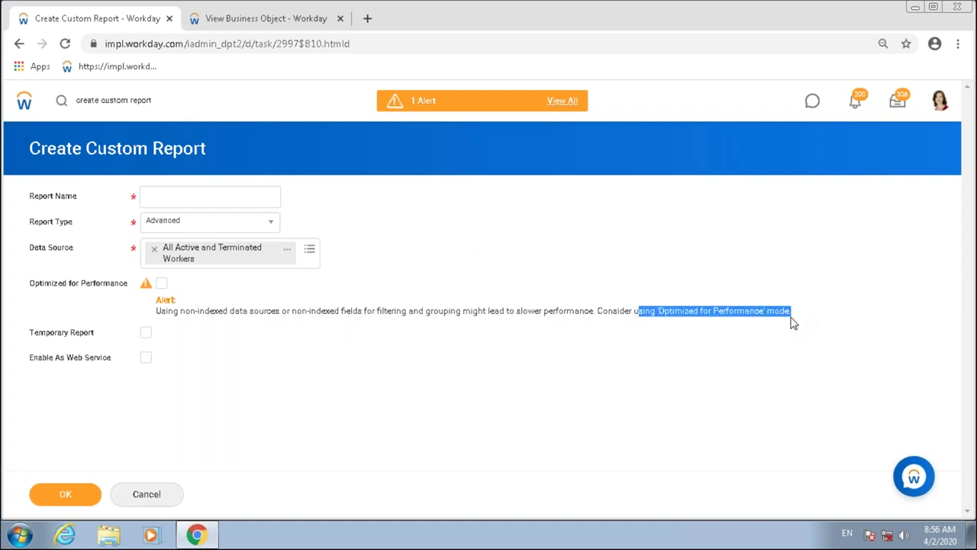
{"action": "left_click", "coordinate": [161, 283]}
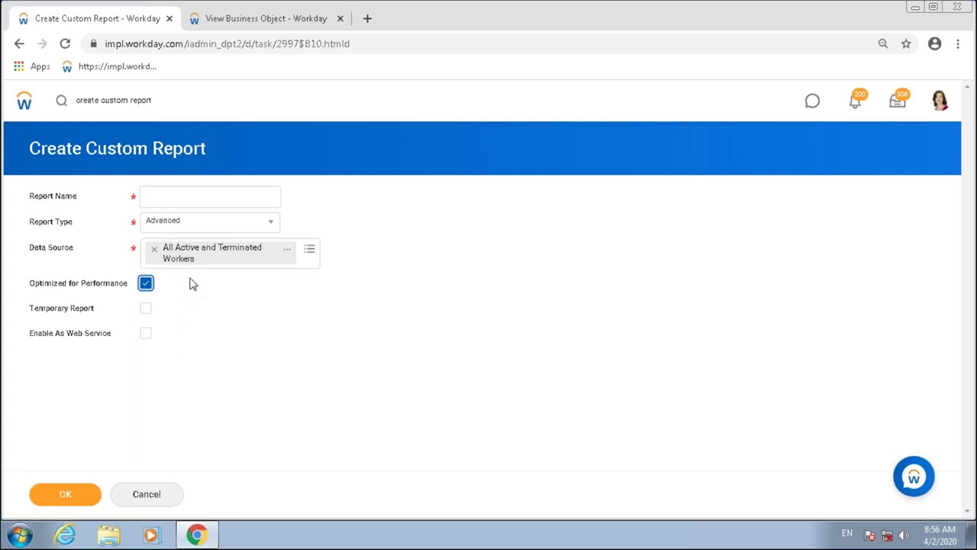
{"action": "left_click", "coordinate": [146, 284]}
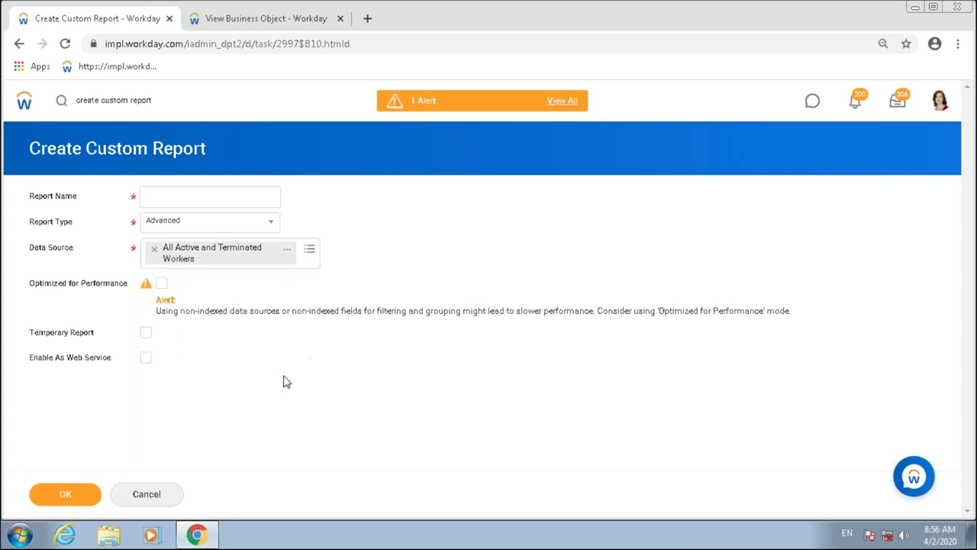
Start the report name with 'Wb_' and bring the Excel workbook forward
{"action": "left_click", "coordinate": [201, 196]}
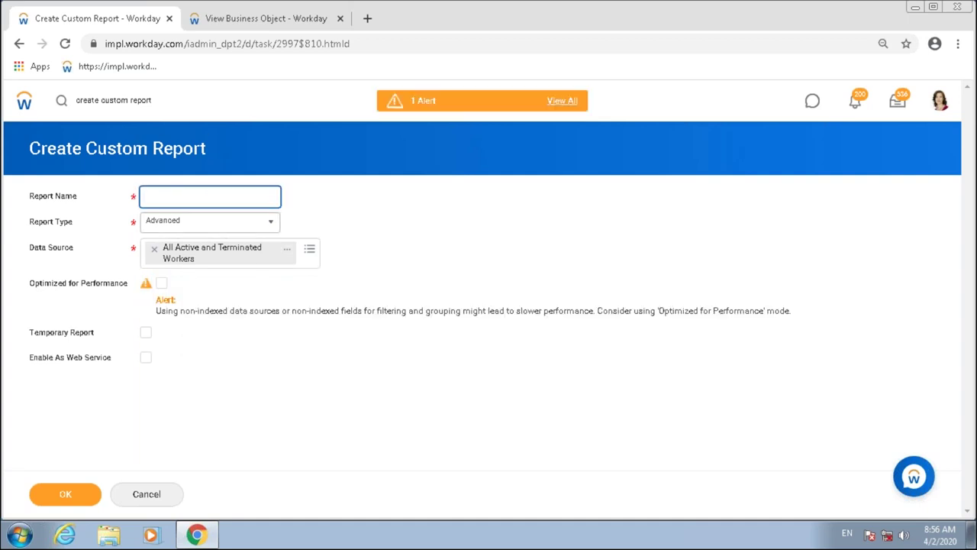
{"action": "type", "text": "Wb_"}
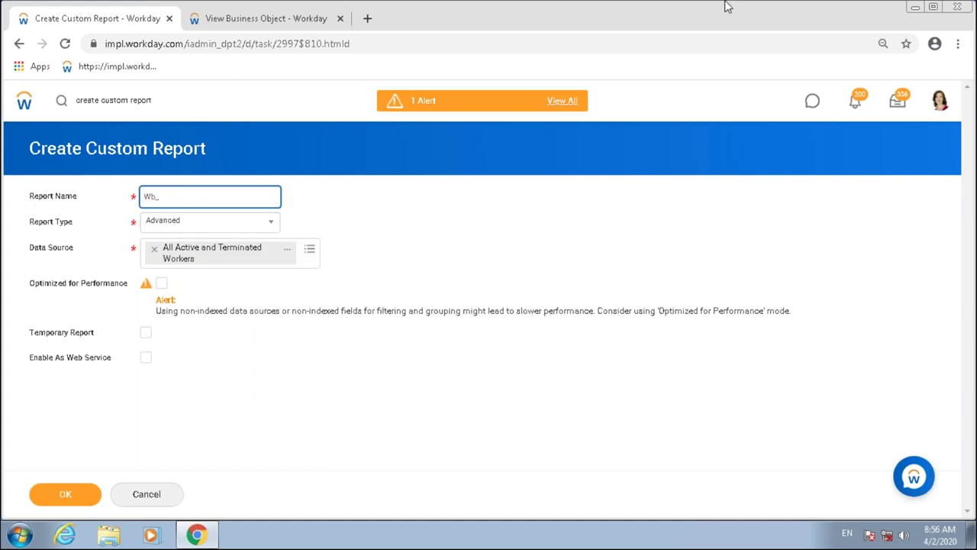
{"action": "left_click", "coordinate": [675, 9]}
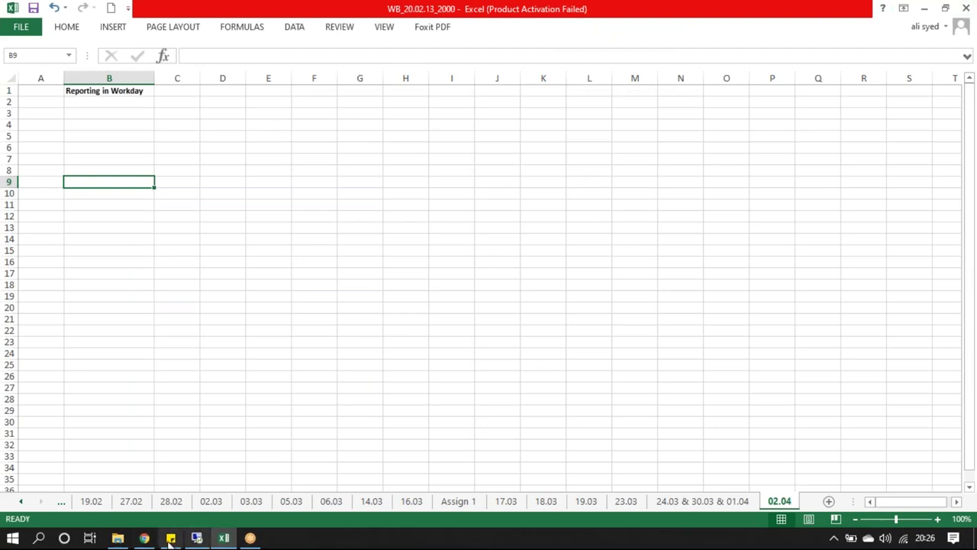
Show and hide the File Explorer window, then extend the report name with '_13.Feb.20_worker'
{"action": "left_click", "coordinate": [118, 537]}
{"action": "left_click", "coordinate": [118, 538]}
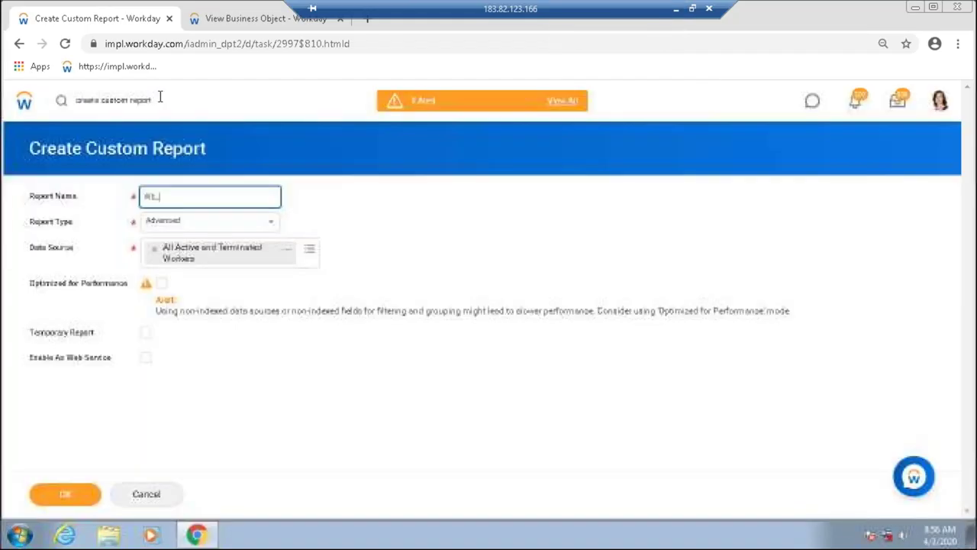
{"action": "type", "text": "_13.Feb"}
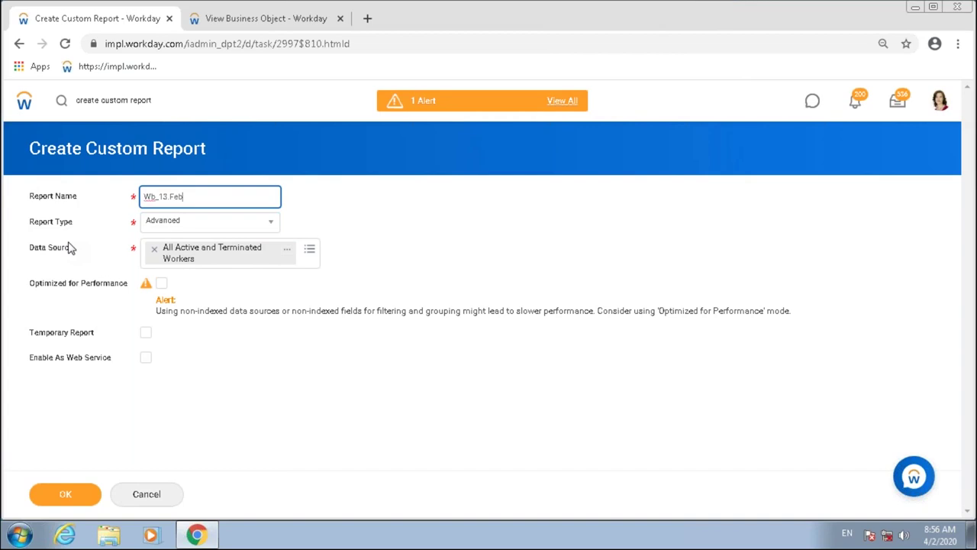
{"action": "type", "text": ".20"}
{"action": "type", "text": "_worker"}
Correct the report name to 'Wb_13.Feb.20_Employee Details' and submit the report with OK
{"action": "key", "text": "BackSpace"}
{"action": "key", "text": "BackSpace"}
{"action": "type", "text": "Employee Details"}
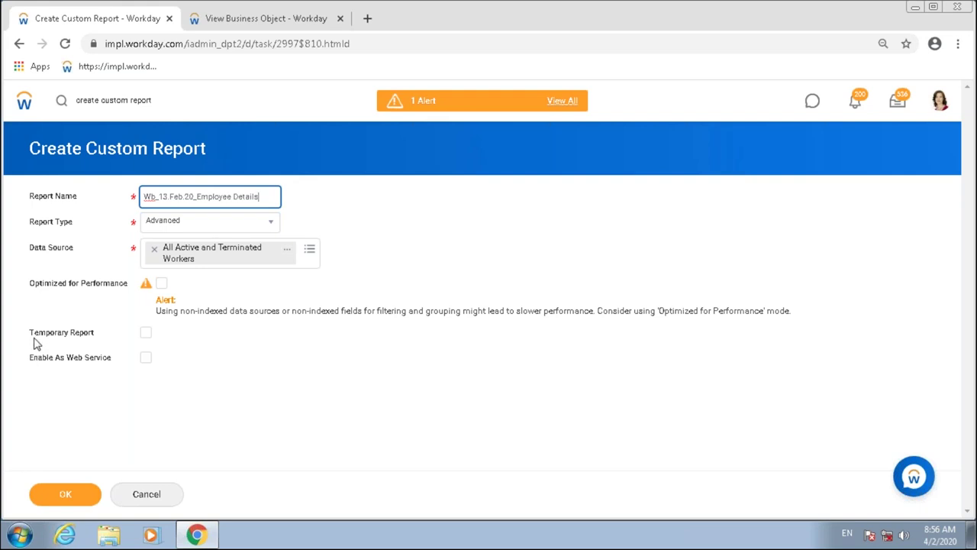
{"action": "left_click", "coordinate": [52, 365]}
{"action": "left_click_drag", "start_coordinate": [43, 359], "coordinate": [100, 414]}
{"action": "left_click", "coordinate": [66, 494]}
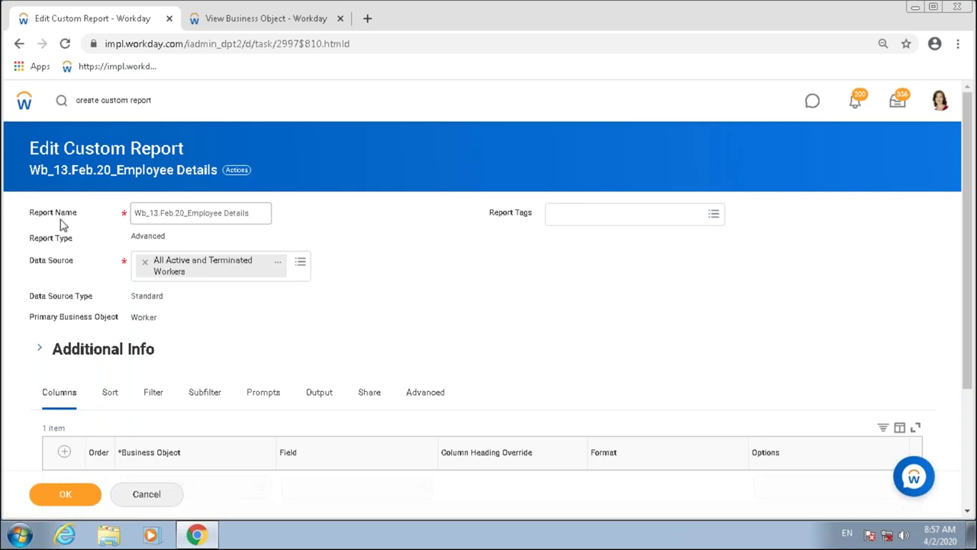
{"action": "left_click_drag", "start_coordinate": [42, 261], "coordinate": [67, 267]}
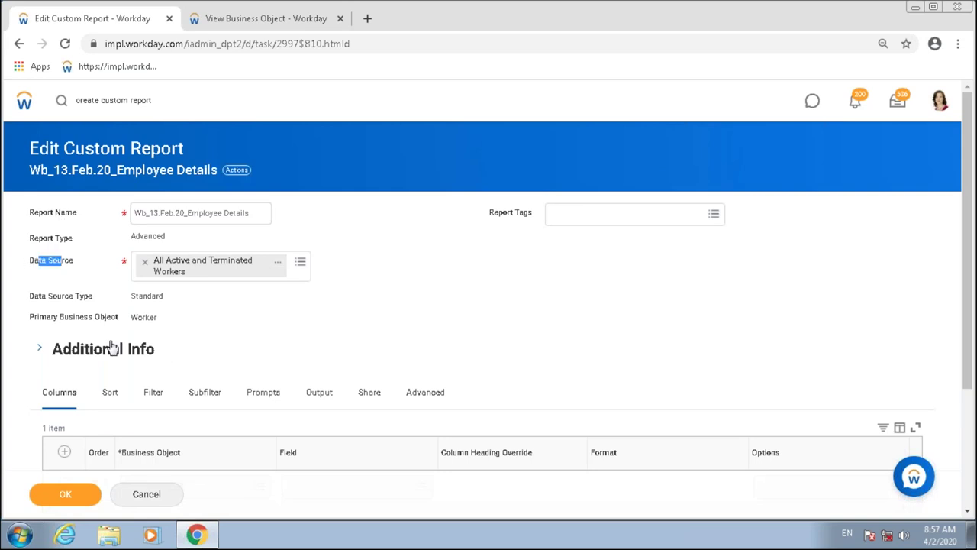
{"action": "left_click_drag", "start_coordinate": [58, 320], "coordinate": [118, 323]}
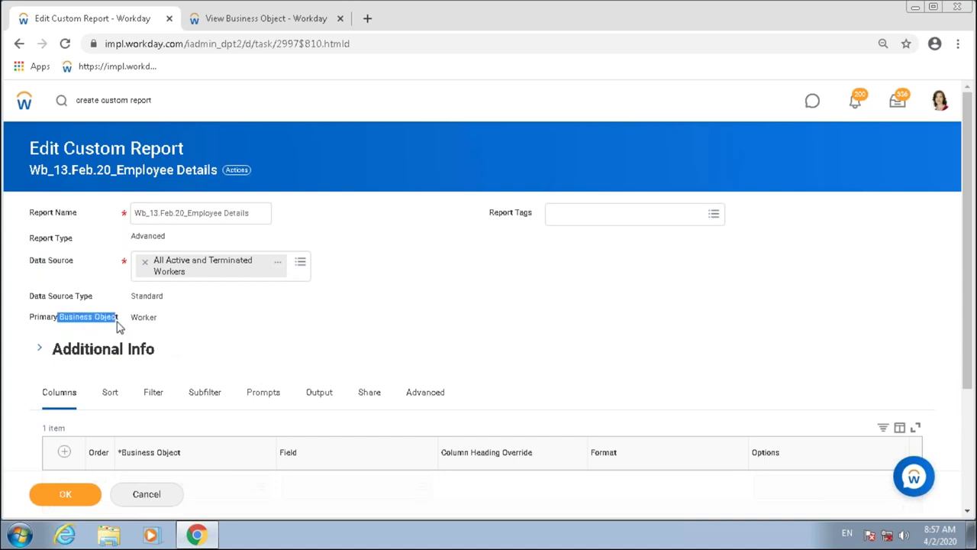
{"action": "left_click", "coordinate": [292, 25]}
{"action": "scroll", "coordinate": [168, 277], "scroll_direction": "up", "scroll_amount": 2}
{"action": "left_click", "coordinate": [20, 185]}
{"action": "triple_click", "coordinate": [41, 191]}
{"action": "left_click", "coordinate": [76, 210]}
{"action": "left_click", "coordinate": [88, 23]}
{"action": "left_click", "coordinate": [299, 265]}
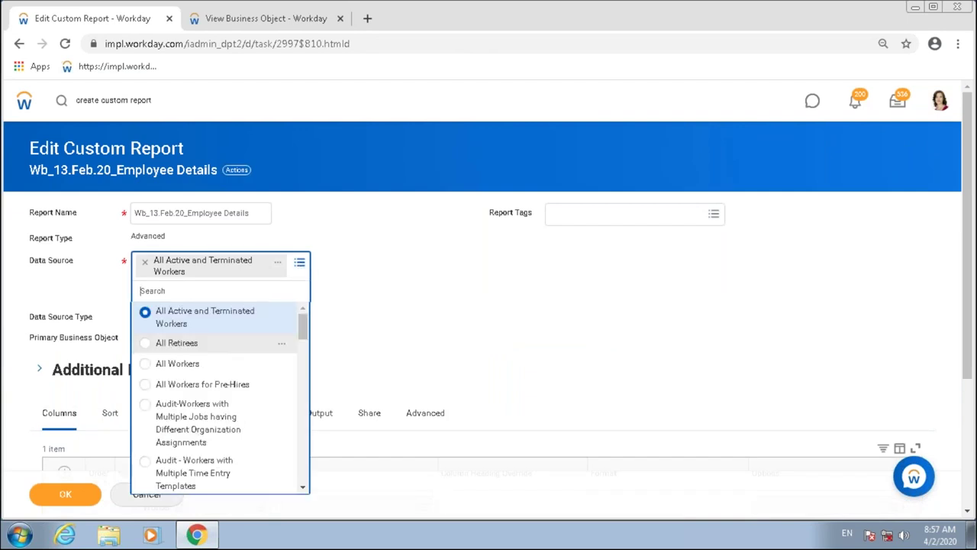
{"action": "scroll", "coordinate": [224, 365], "scroll_direction": "down", "scroll_amount": 5}
{"action": "scroll", "coordinate": [229, 375], "scroll_direction": "down", "scroll_amount": 3}
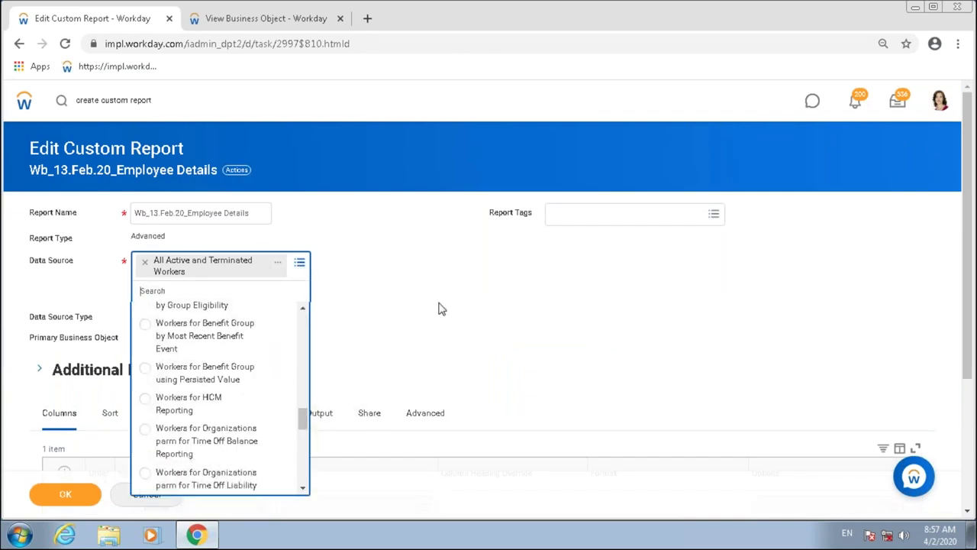
{"action": "left_click", "coordinate": [440, 308]}
{"action": "left_click_drag", "start_coordinate": [132, 321], "coordinate": [150, 317]}
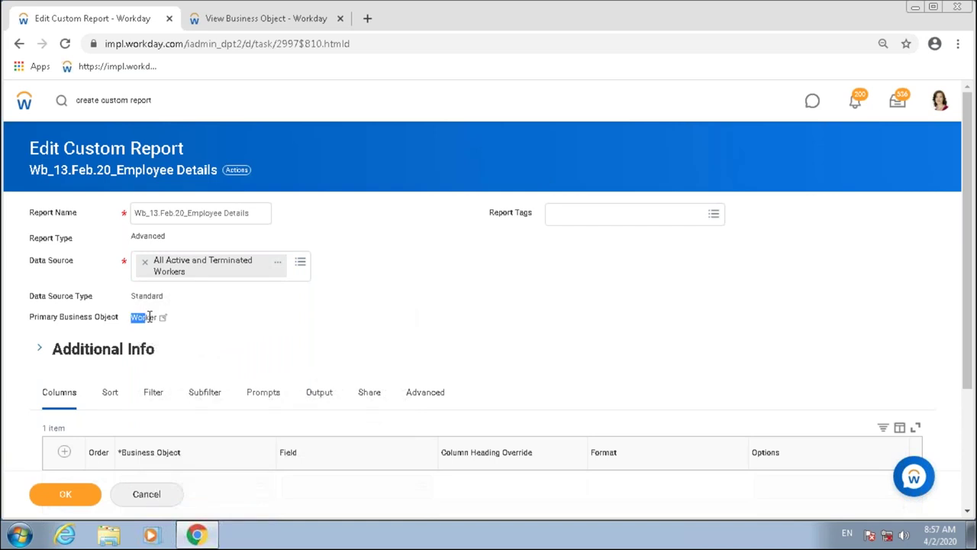
{"action": "left_click", "coordinate": [299, 329]}
{"action": "left_click", "coordinate": [300, 263]}
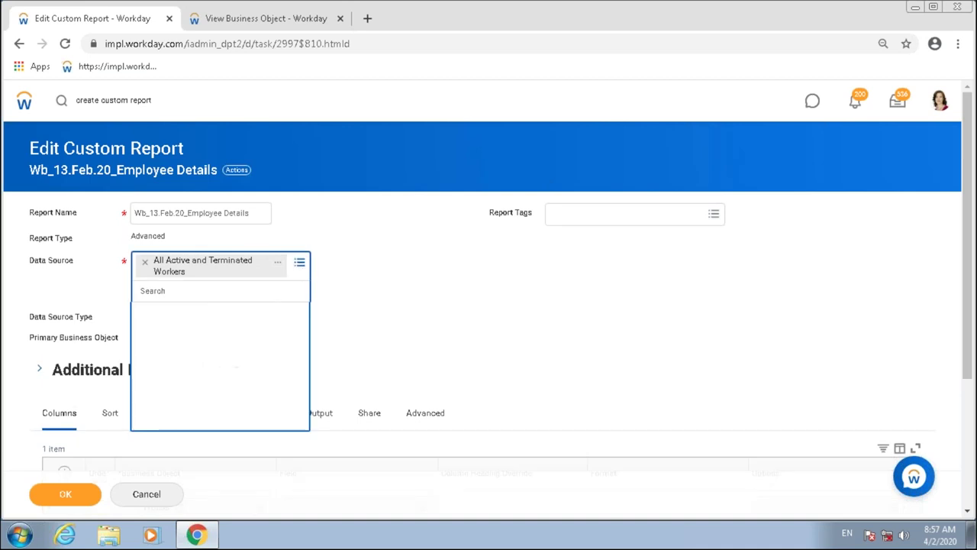
{"action": "scroll", "coordinate": [221, 389], "scroll_direction": "down", "scroll_amount": 10}
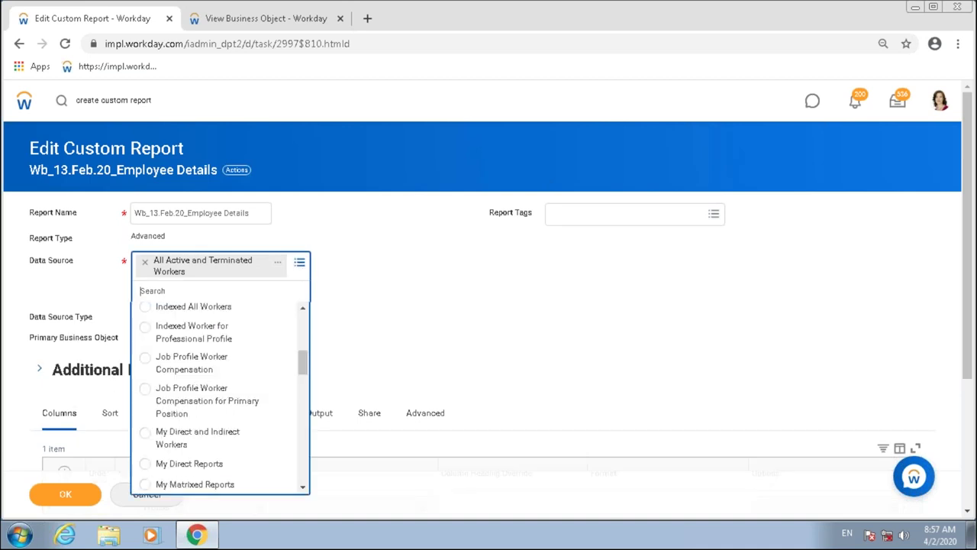
{"action": "scroll", "coordinate": [226, 400], "scroll_direction": "down", "scroll_amount": 5}
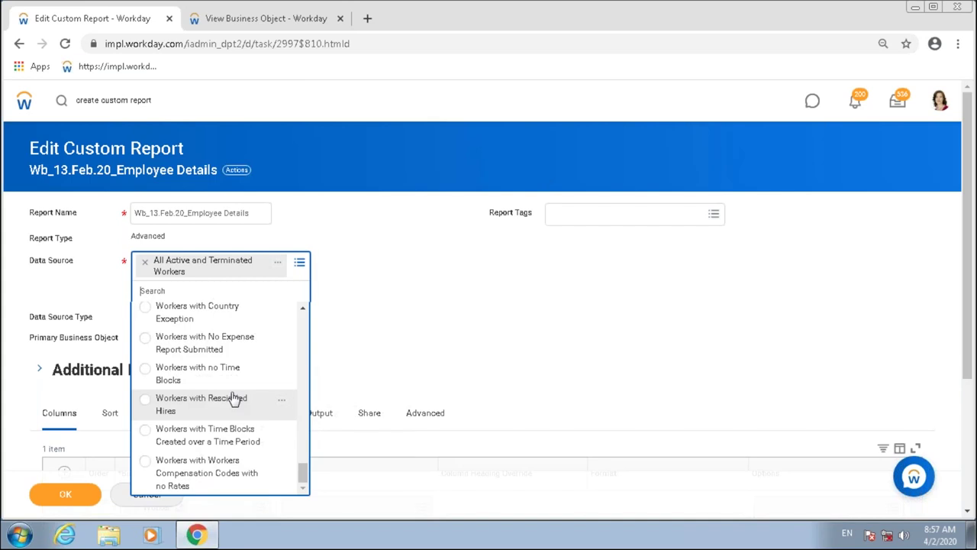
{"action": "scroll", "coordinate": [234, 395], "scroll_direction": "up", "scroll_amount": 15}
{"action": "left_click", "coordinate": [526, 301]}
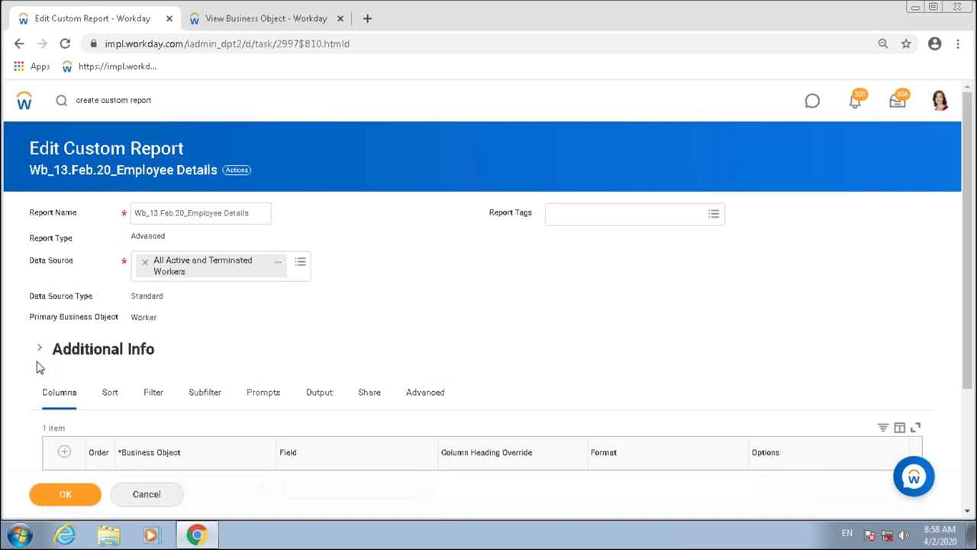
Scroll to the Columns grid and open the Field prompt in the Worker row
{"action": "scroll", "coordinate": [664, 328], "scroll_direction": "down", "scroll_amount": 3}
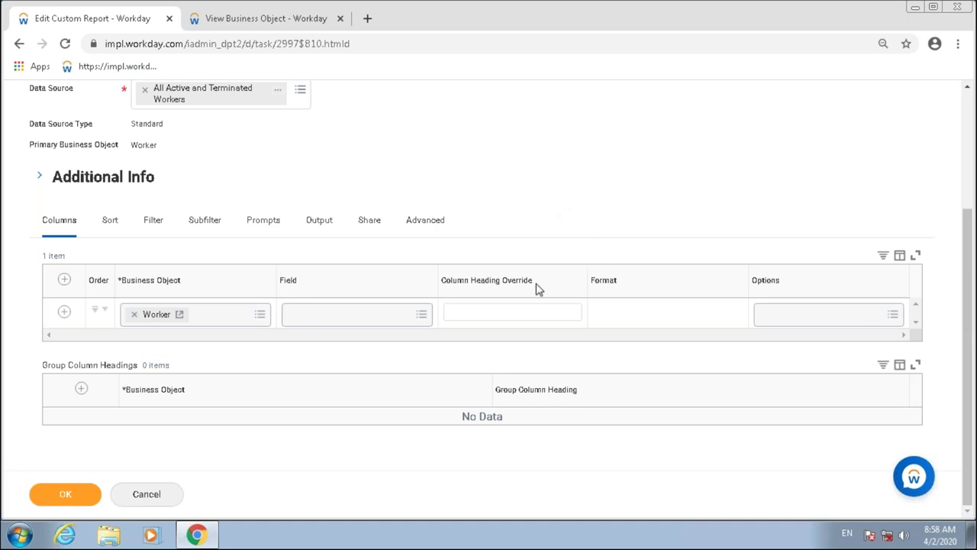
{"action": "left_click", "coordinate": [336, 314]}
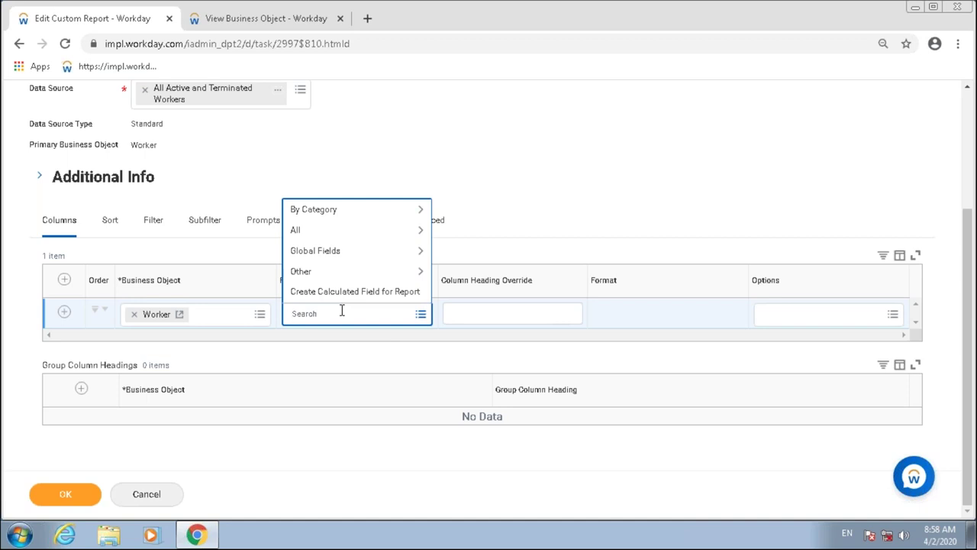
Search the Worker fields for 'last' and review the Last Name field's Text type and description
{"action": "type", "text": "last"}
{"action": "key", "text": "Return"}
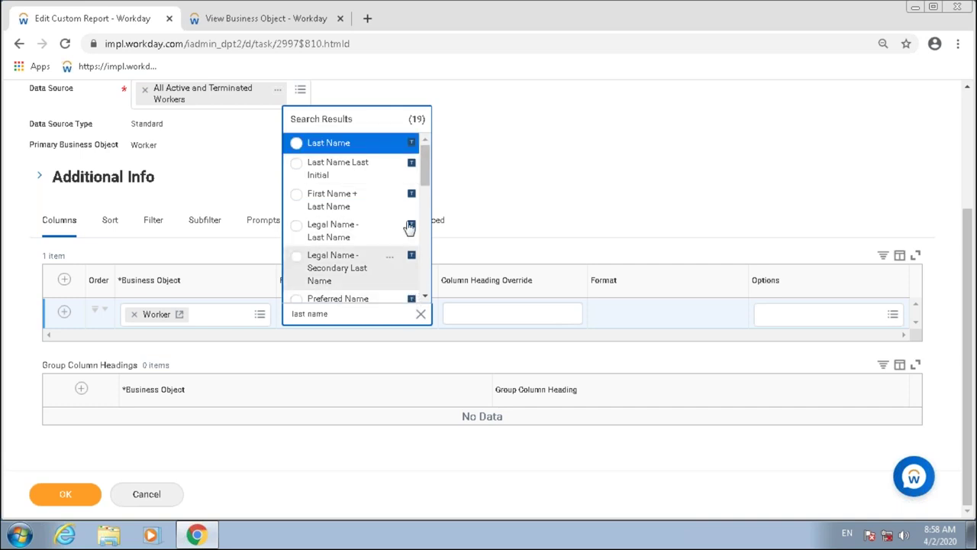
{"action": "scroll", "coordinate": [409, 225], "scroll_direction": "down", "scroll_amount": 4}
{"action": "scroll", "coordinate": [404, 223], "scroll_direction": "down", "scroll_amount": 2}
{"action": "scroll", "coordinate": [408, 222], "scroll_direction": "up", "scroll_amount": 4}
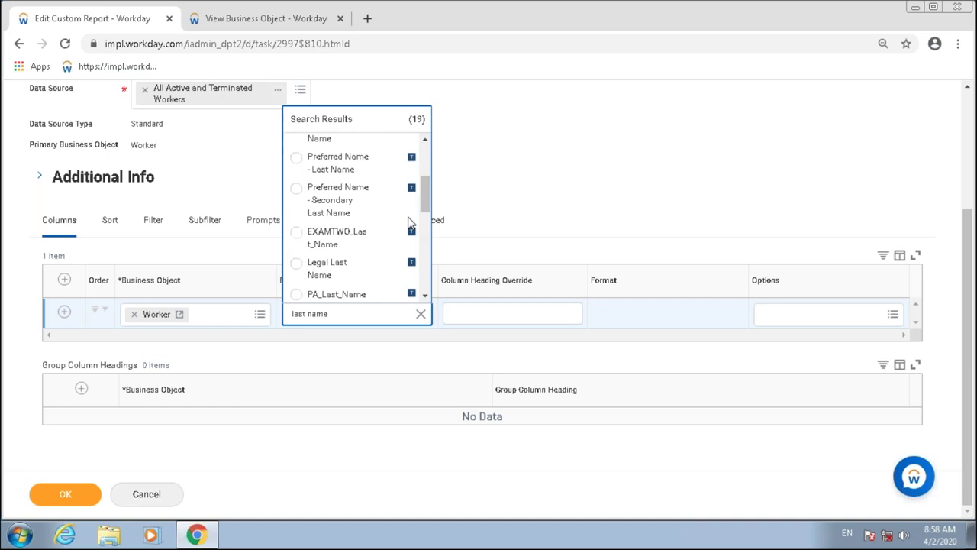
{"action": "scroll", "coordinate": [409, 222], "scroll_direction": "up", "scroll_amount": 3}
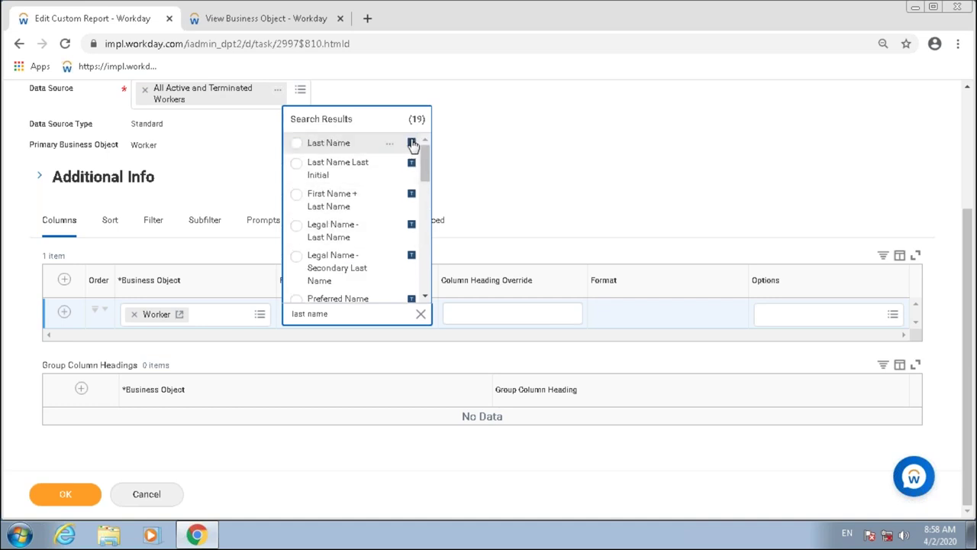
{"action": "key", "text": "Down"}
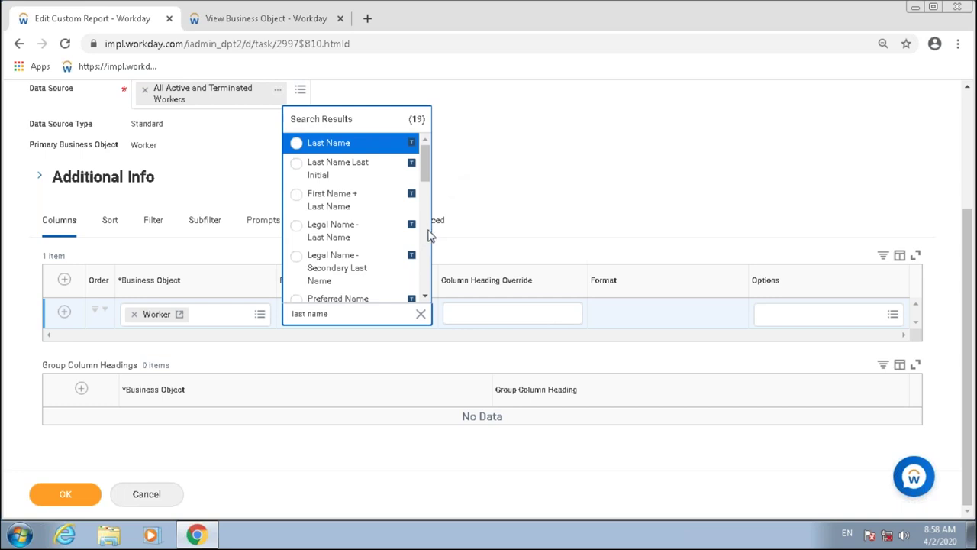
{"action": "left_click", "coordinate": [391, 145]}
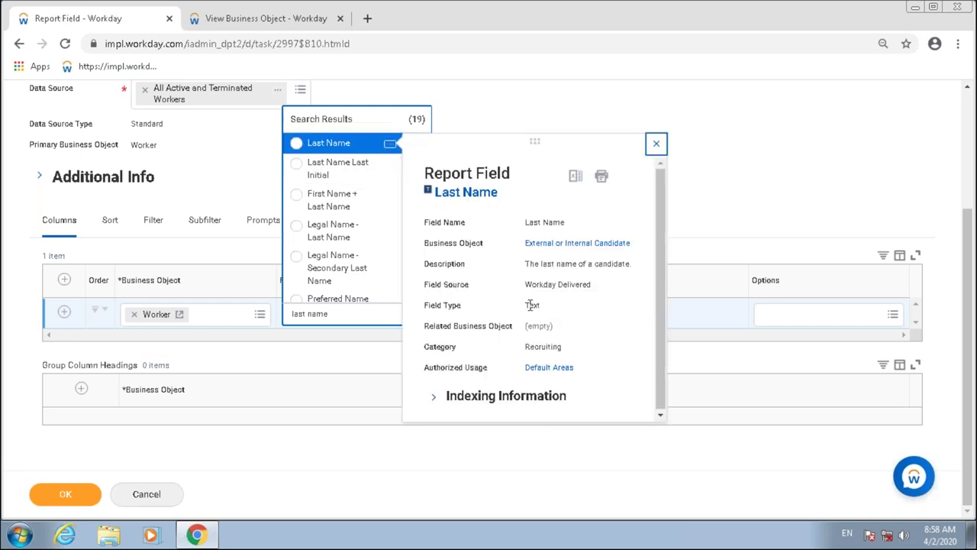
{"action": "left_click_drag", "start_coordinate": [525, 305], "coordinate": [541, 304]}
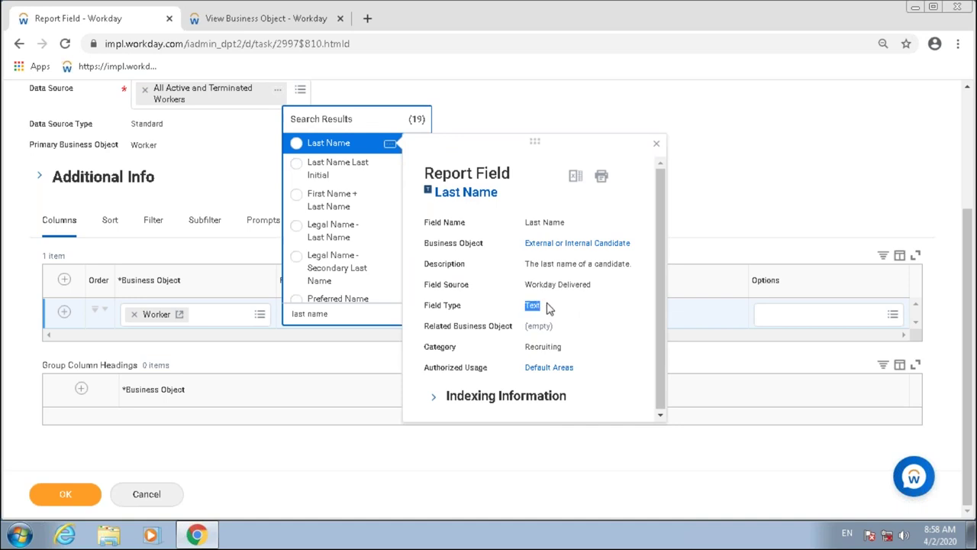
{"action": "left_click_drag", "start_coordinate": [325, 314], "coordinate": [356, 315]}
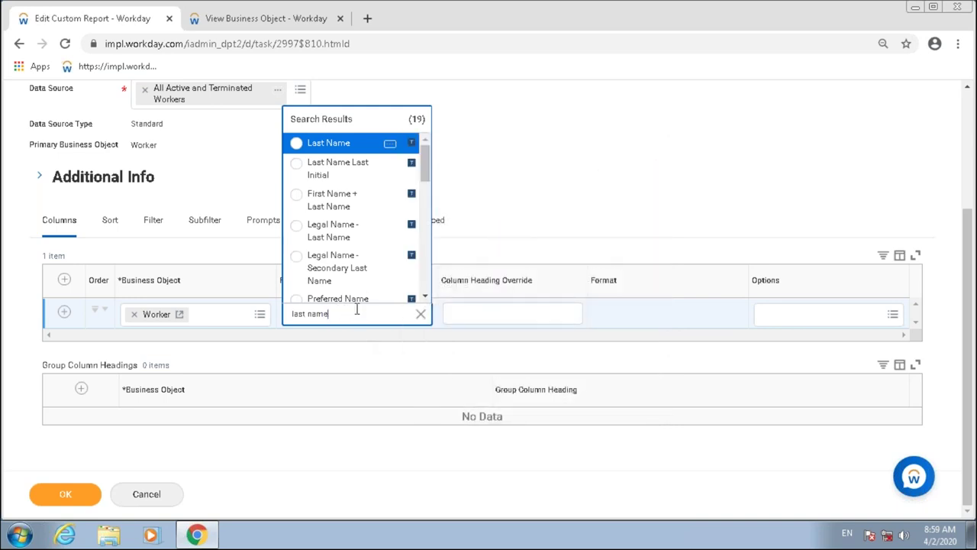
{"action": "mouse_move", "coordinate": [390, 148]}
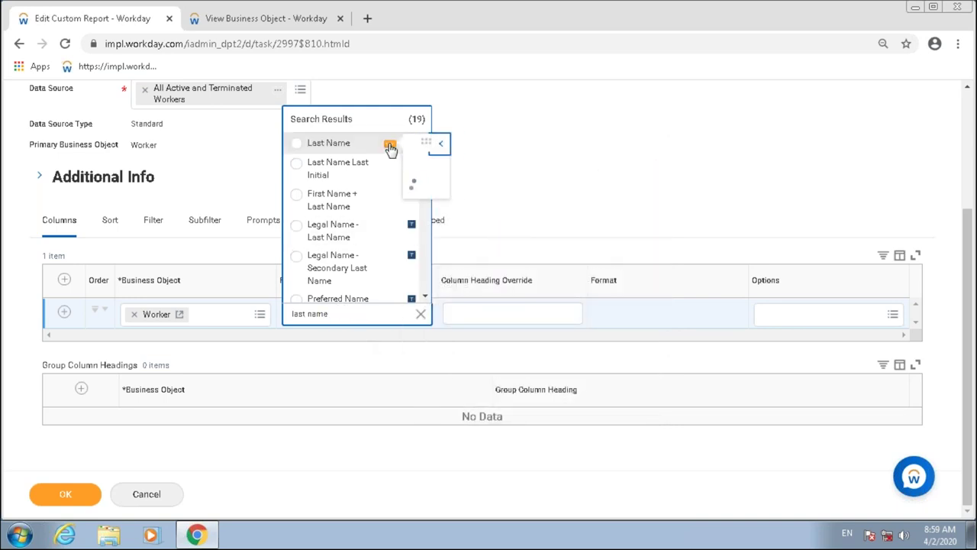
{"action": "left_click_drag", "start_coordinate": [525, 263], "coordinate": [615, 252]}
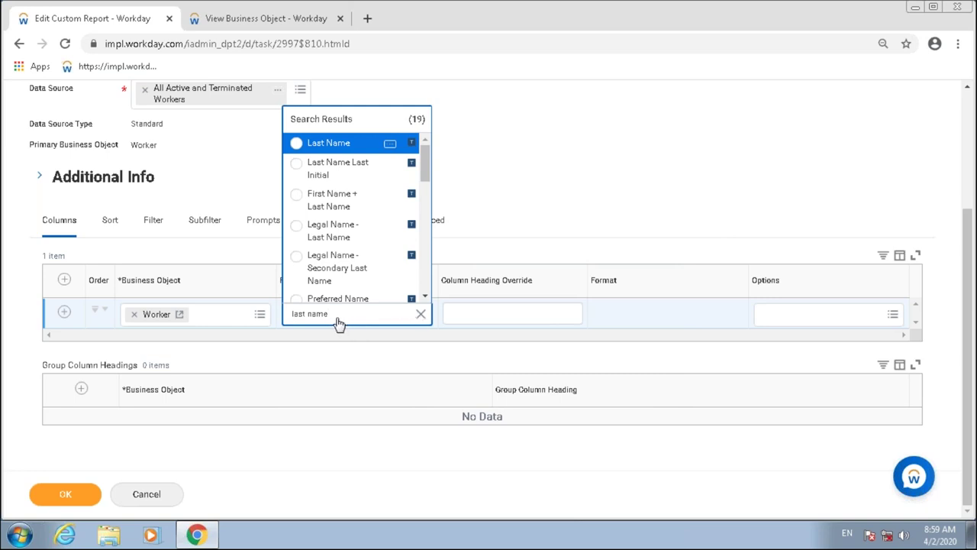
Search for 'worker' and compare the details of the two Worker field results
{"action": "key", "text": "ctrl+a"}
{"action": "type", "text": "worker"}
{"action": "key", "text": "Return"}
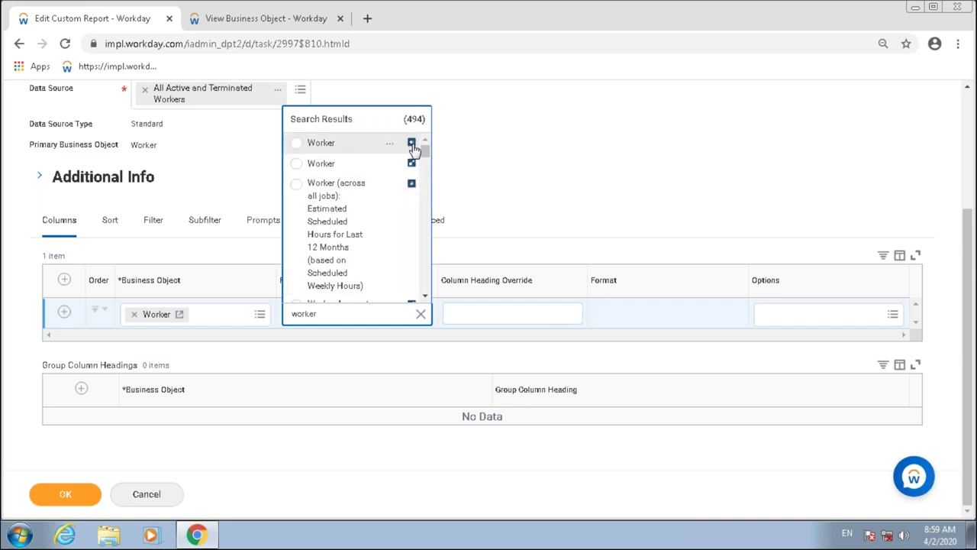
{"action": "mouse_move", "coordinate": [393, 145]}
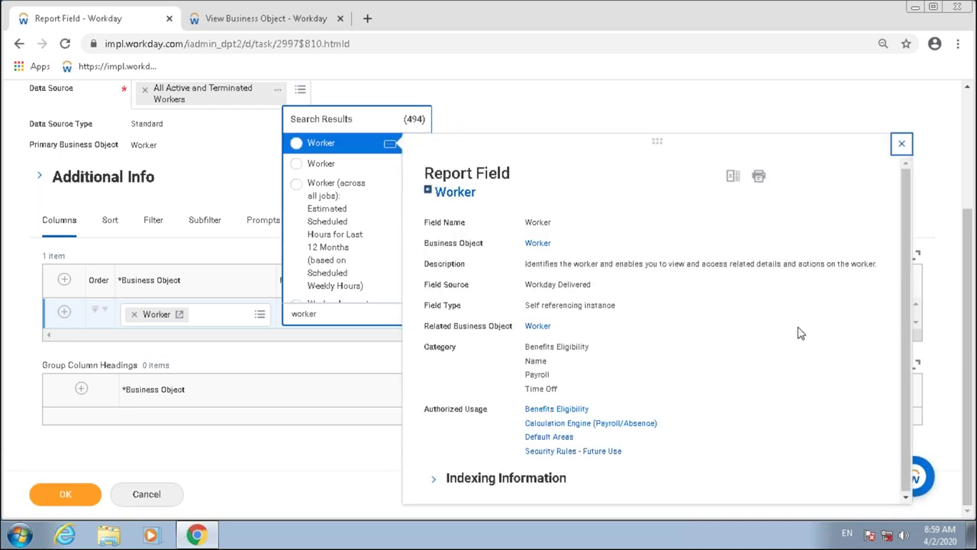
{"action": "left_click", "coordinate": [586, 309]}
{"action": "left_click_drag", "start_coordinate": [619, 308], "coordinate": [620, 312]}
{"action": "left_click", "coordinate": [902, 143]}
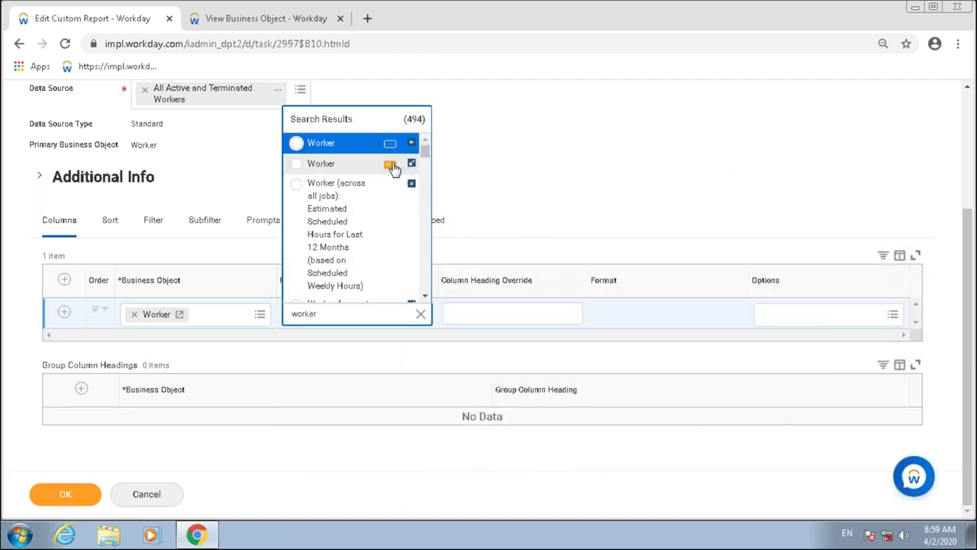
{"action": "left_click", "coordinate": [391, 166]}
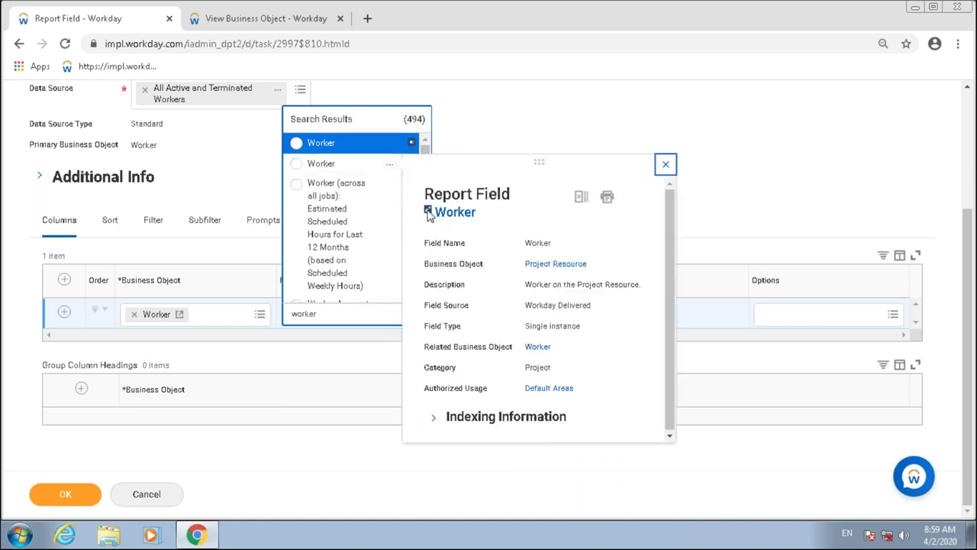
{"action": "left_click_drag", "start_coordinate": [428, 216], "coordinate": [430, 219]}
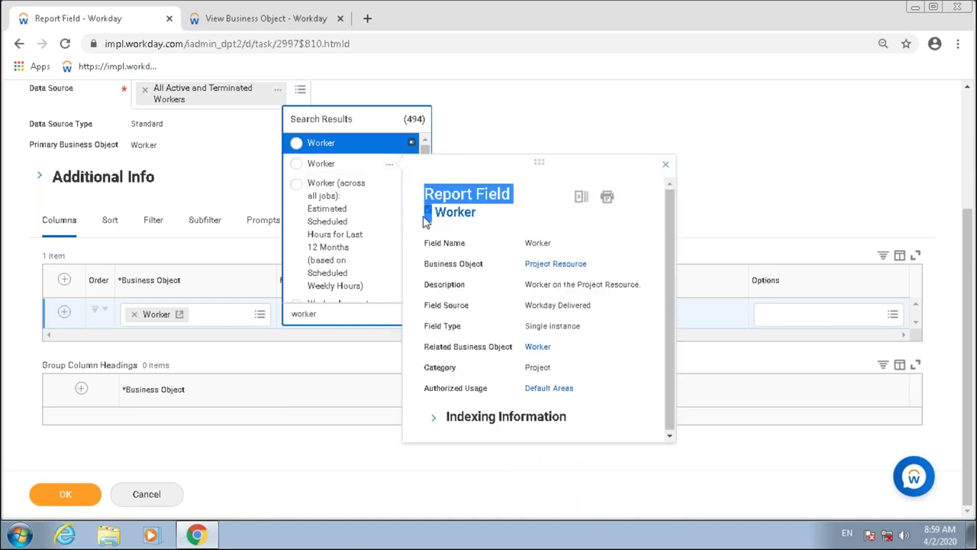
{"action": "left_click", "coordinate": [472, 229]}
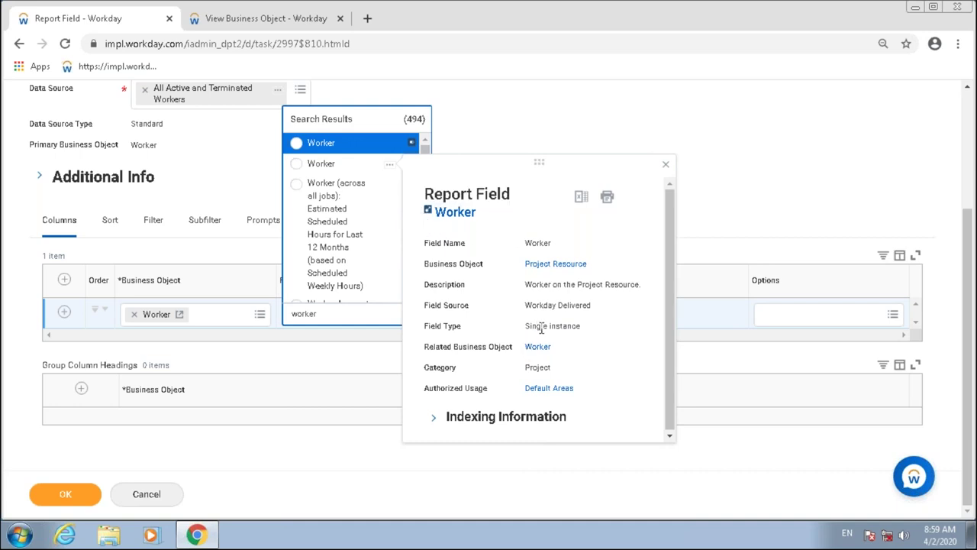
{"action": "left_click_drag", "start_coordinate": [550, 329], "coordinate": [580, 328]}
Replace the field search term with 'last name' and rerun the search
{"action": "left_click", "coordinate": [328, 313]}
{"action": "double_click", "coordinate": [309, 313]}
{"action": "type", "text": "last nam"}
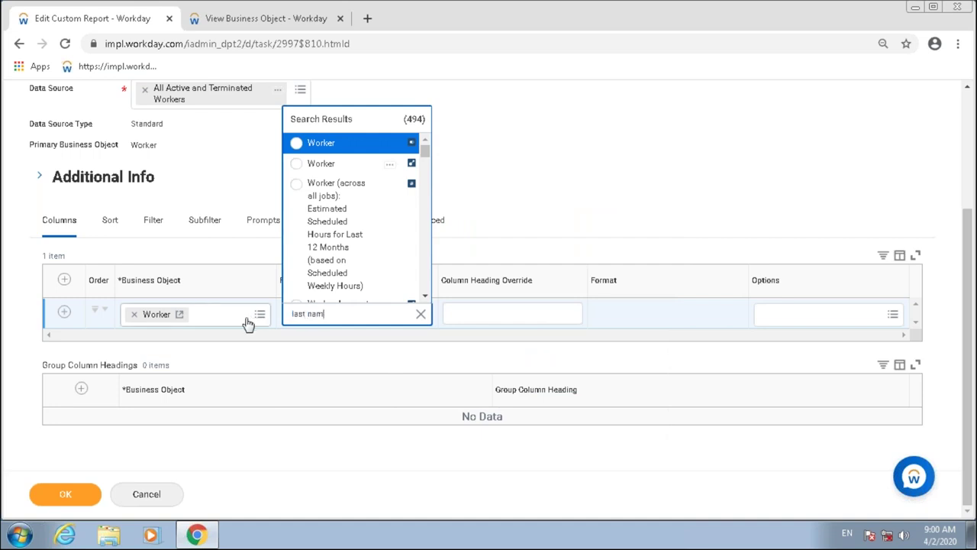
{"action": "type", "text": "e"}
{"action": "key", "text": "Return"}
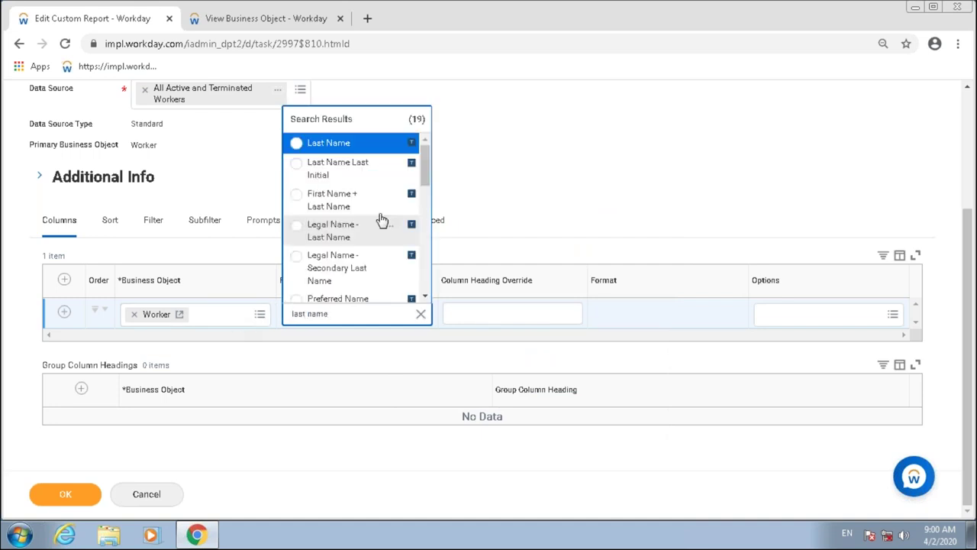
Set the first column to Last Name and a second column to First Name
{"action": "left_click", "coordinate": [308, 145]}
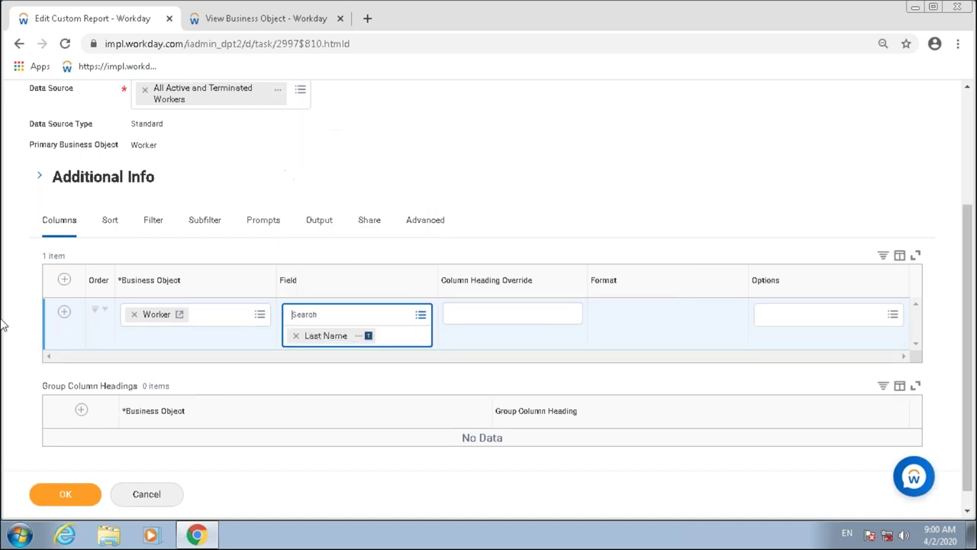
{"action": "left_click", "coordinate": [63, 316]}
{"action": "left_click", "coordinate": [310, 343]}
{"action": "type", "text": "first n"}
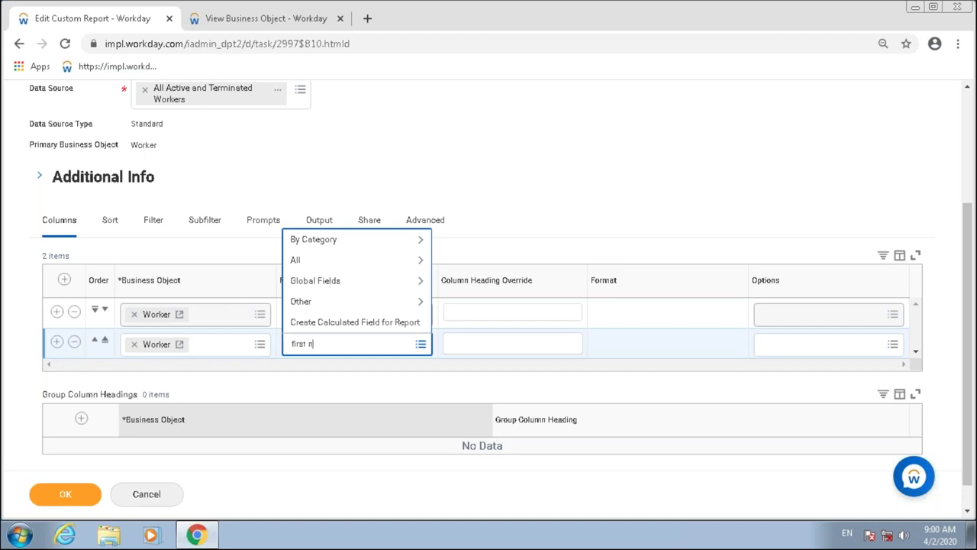
{"action": "key", "text": "Return"}
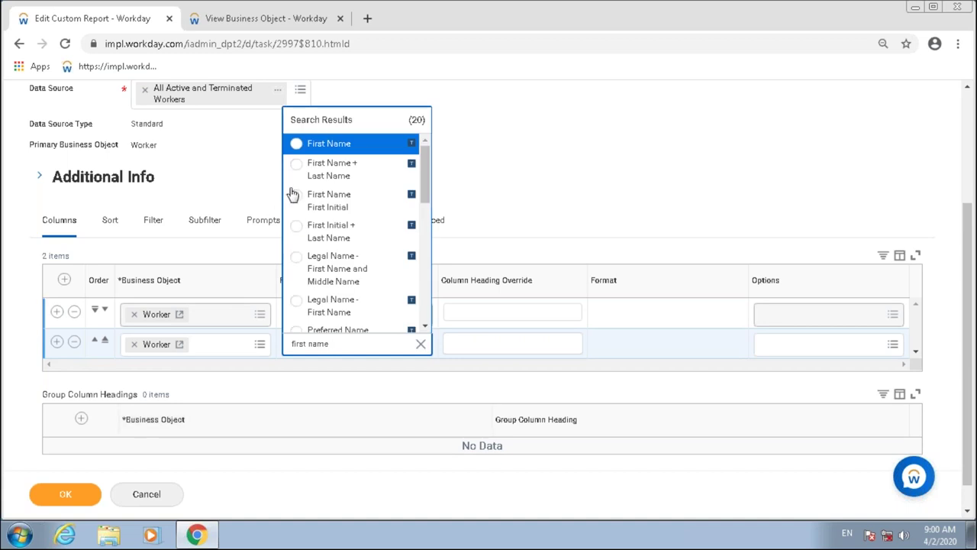
{"action": "left_click", "coordinate": [333, 145]}
Add a third column row and review the First Name field's details
{"action": "left_click", "coordinate": [57, 341]}
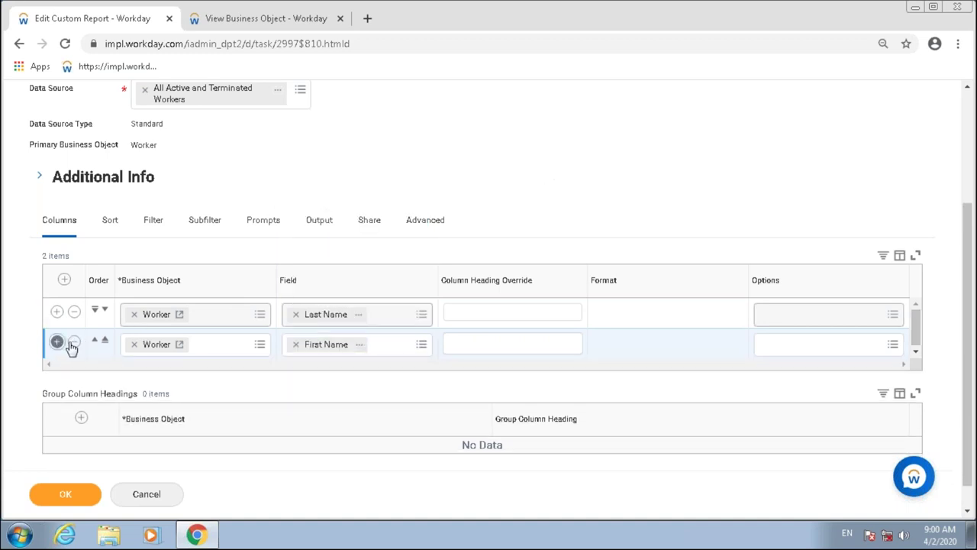
{"action": "left_click", "coordinate": [359, 344]}
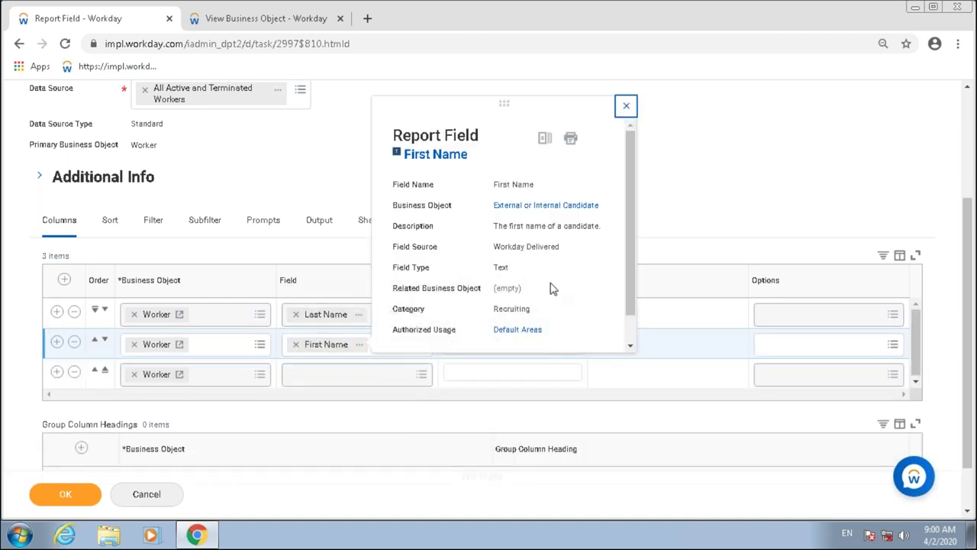
{"action": "left_click_drag", "start_coordinate": [515, 274], "coordinate": [735, 247]}
{"action": "left_click", "coordinate": [737, 245]}
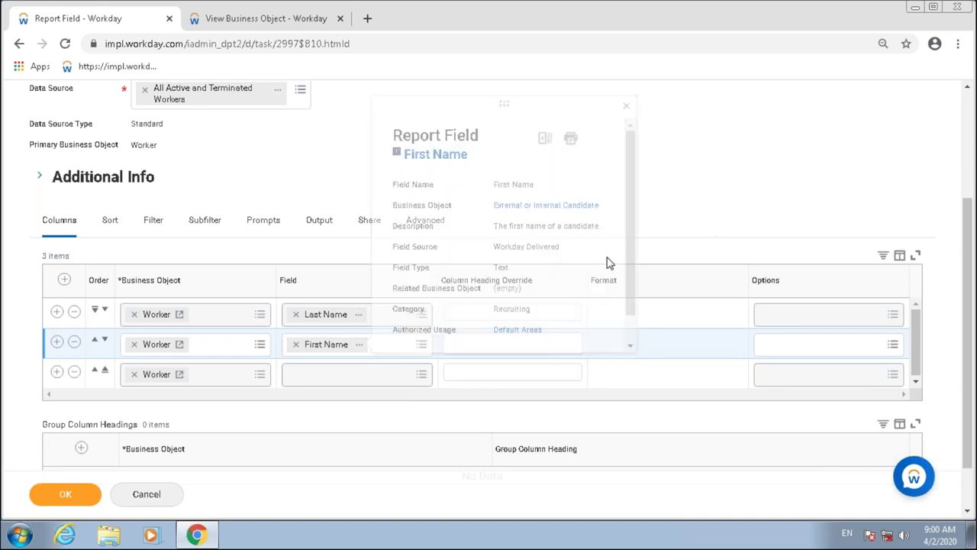
Search 'worker' for the third row and inspect the Project Resource Worker field's source, type and description
{"action": "left_click", "coordinate": [302, 380]}
{"action": "type", "text": "worker"}
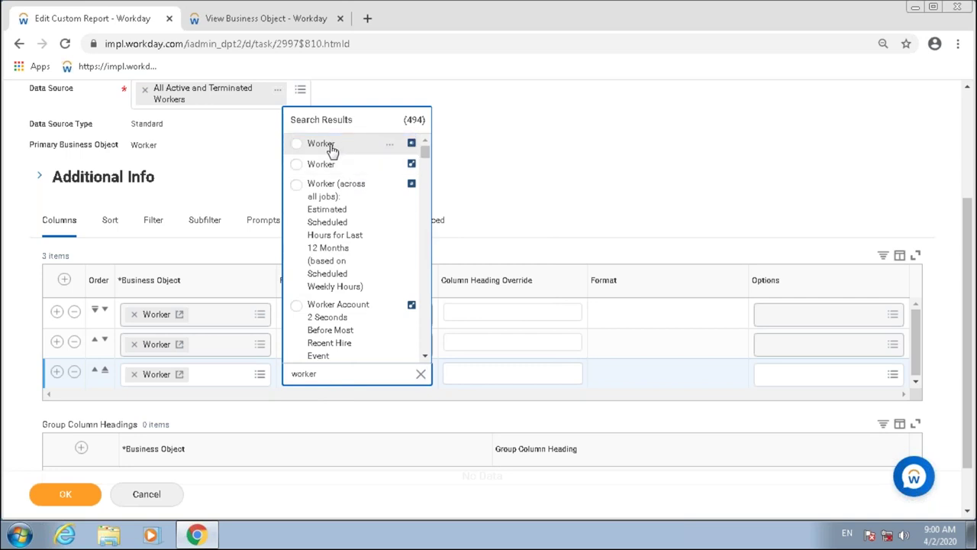
{"action": "left_click", "coordinate": [390, 166]}
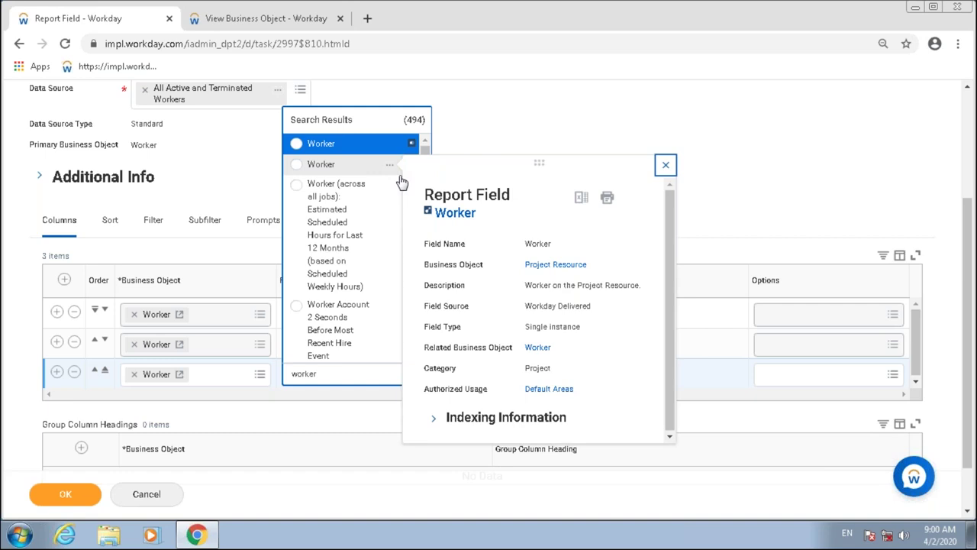
{"action": "double_click", "coordinate": [532, 307]}
{"action": "left_click_drag", "start_coordinate": [573, 305], "coordinate": [596, 305]}
{"action": "left_click_drag", "start_coordinate": [530, 328], "coordinate": [588, 335]}
{"action": "left_click_drag", "start_coordinate": [430, 265], "coordinate": [569, 279]}
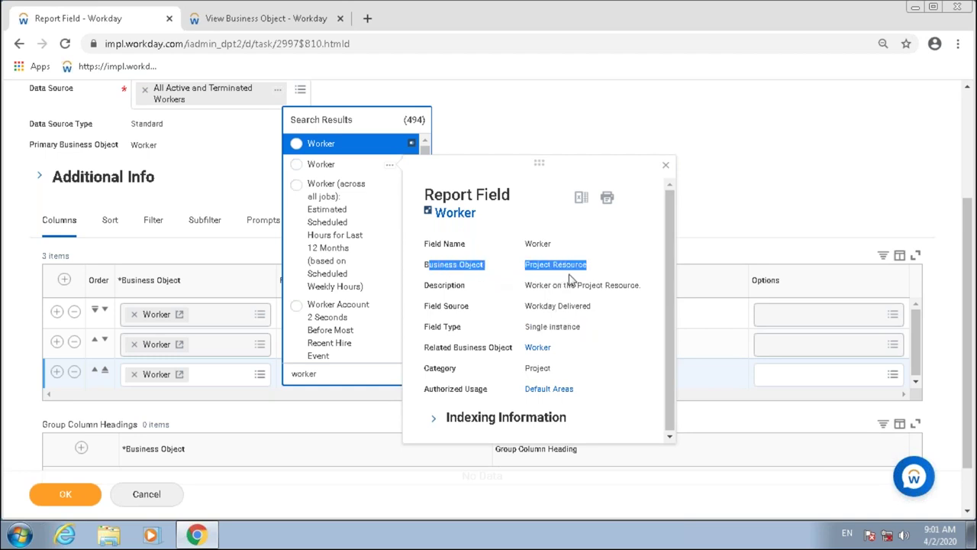
{"action": "left_click", "coordinate": [529, 289]}
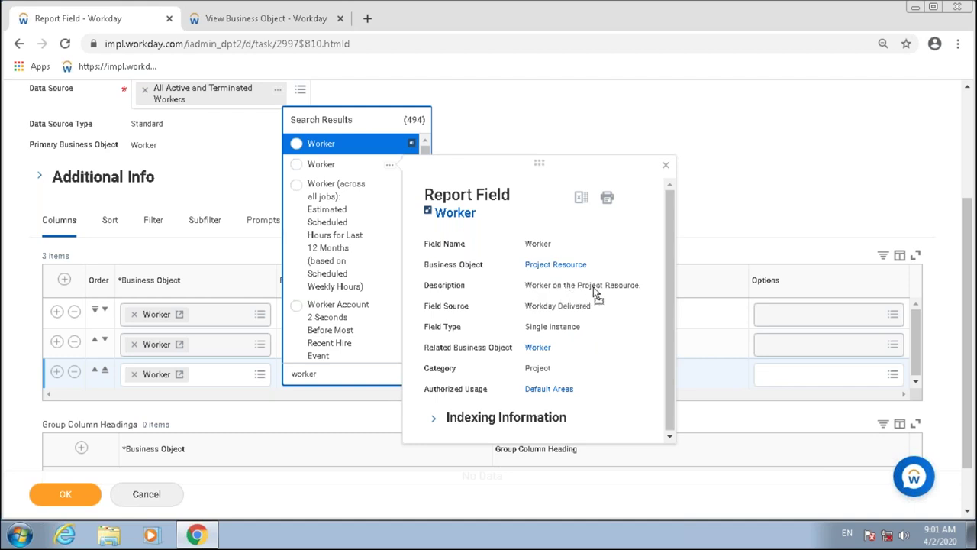
{"action": "left_click_drag", "start_coordinate": [633, 285], "coordinate": [539, 296]}
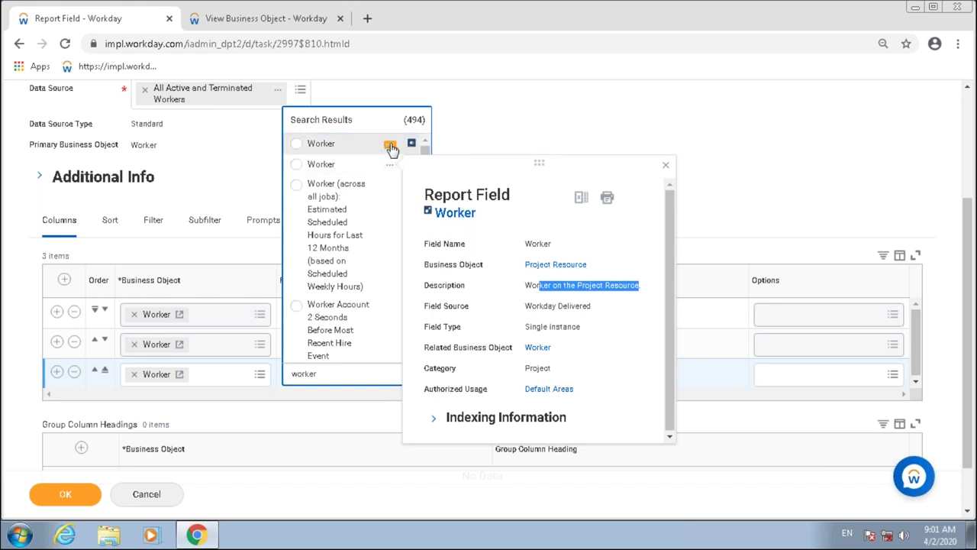
Compare the first Worker result on the Worker object against the other, then choose it for column three
{"action": "left_click", "coordinate": [390, 146]}
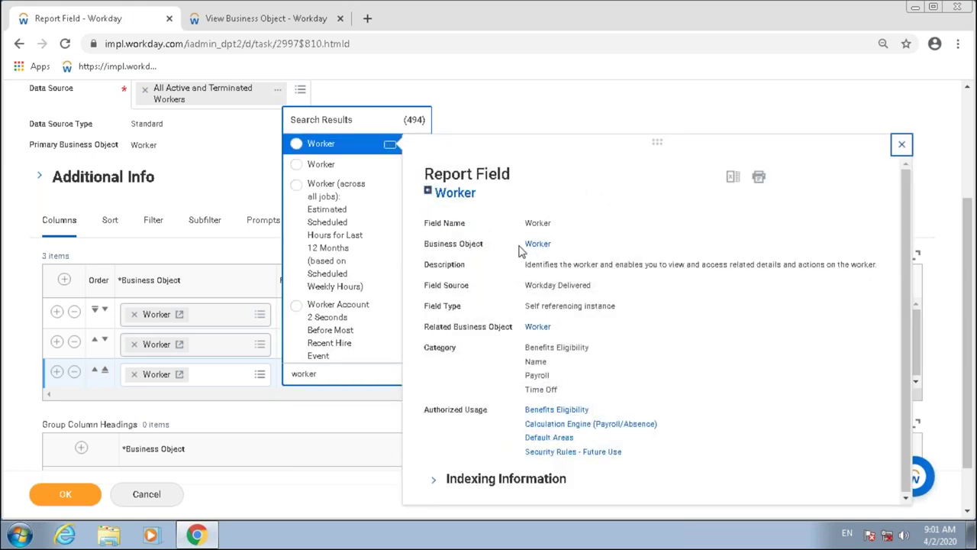
{"action": "left_click_drag", "start_coordinate": [521, 246], "coordinate": [556, 249]}
{"action": "left_click", "coordinate": [526, 264]}
{"action": "left_click_drag", "start_coordinate": [634, 264], "coordinate": [889, 275]}
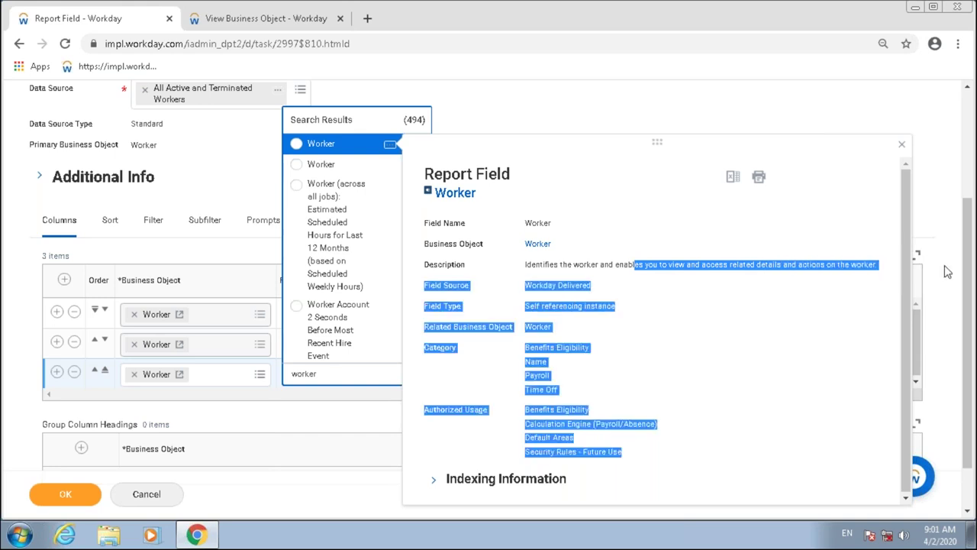
{"action": "left_click", "coordinate": [722, 298]}
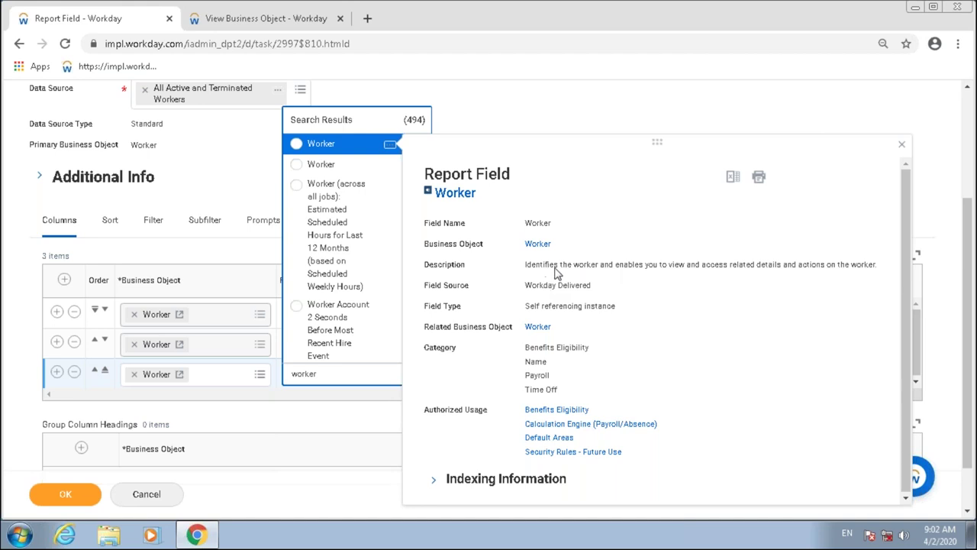
{"action": "left_click_drag", "start_coordinate": [554, 265], "coordinate": [559, 265]}
{"action": "left_click_drag", "start_coordinate": [584, 266], "coordinate": [576, 266]}
{"action": "left_click_drag", "start_coordinate": [500, 243], "coordinate": [556, 245]}
{"action": "left_click", "coordinate": [390, 166]}
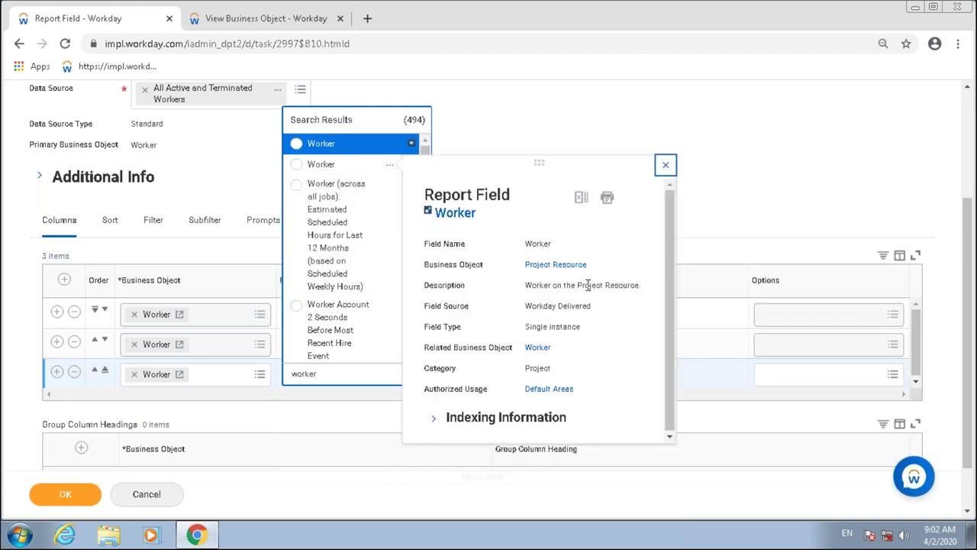
{"action": "left_click_drag", "start_coordinate": [526, 286], "coordinate": [642, 302]}
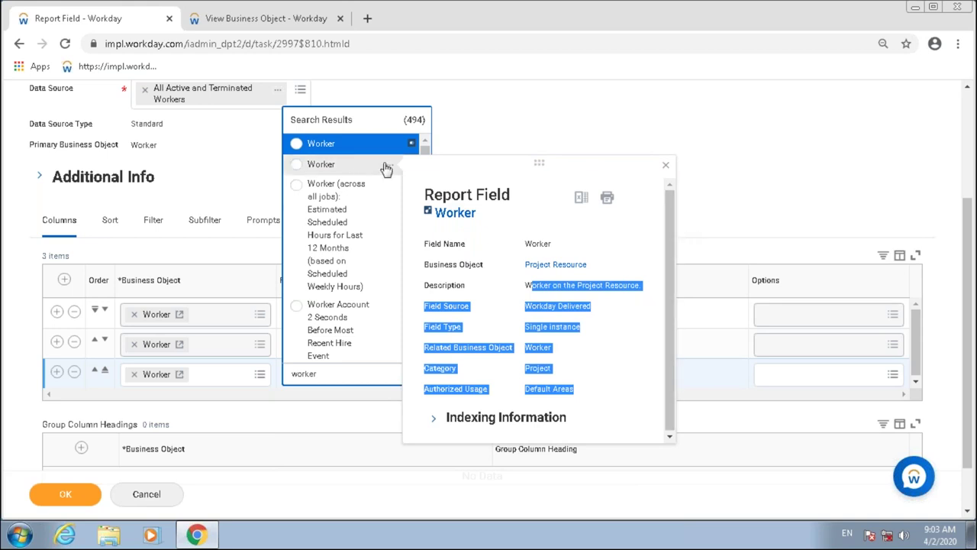
{"action": "left_click", "coordinate": [334, 147]}
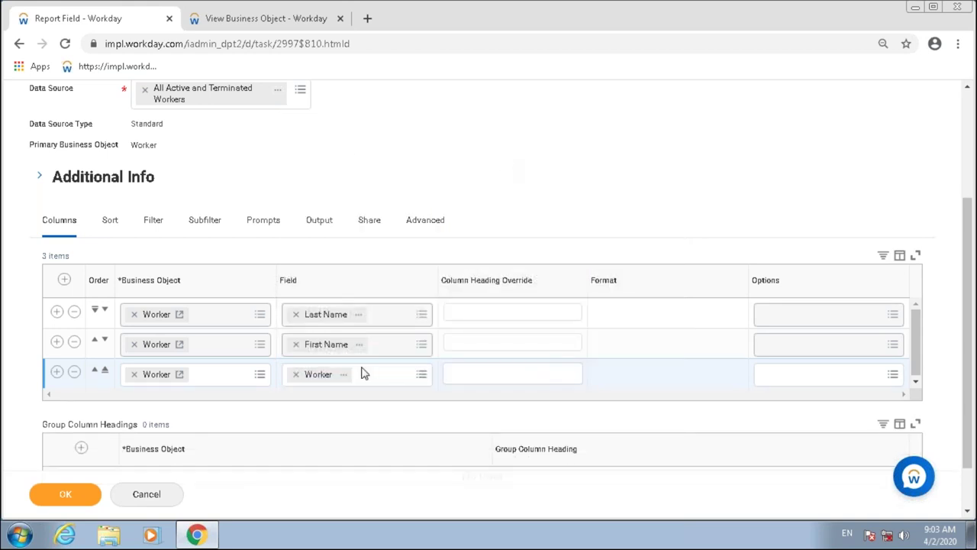
Save the three-column report definition, review its columns, and start a test run
{"action": "left_click", "coordinate": [66, 492]}
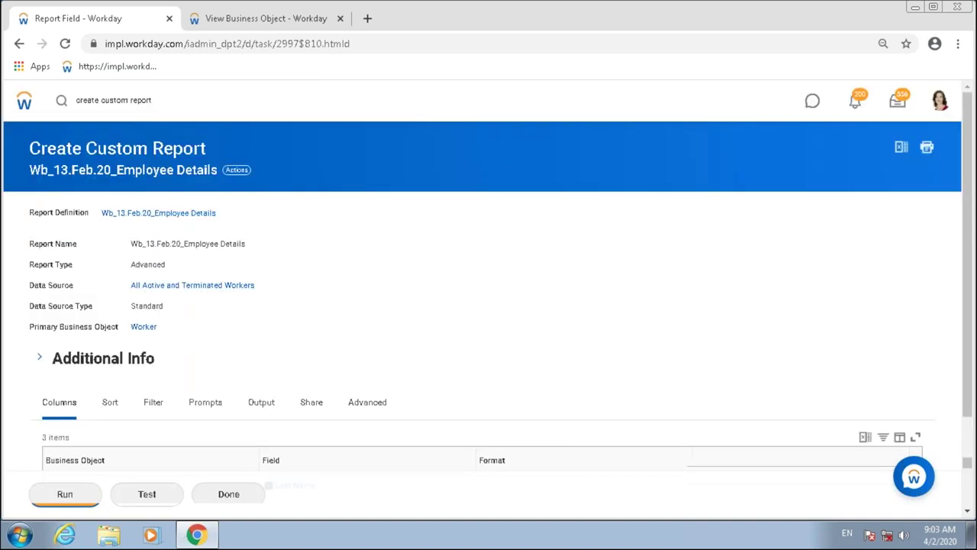
{"action": "scroll", "coordinate": [464, 329], "scroll_direction": "down", "scroll_amount": 2}
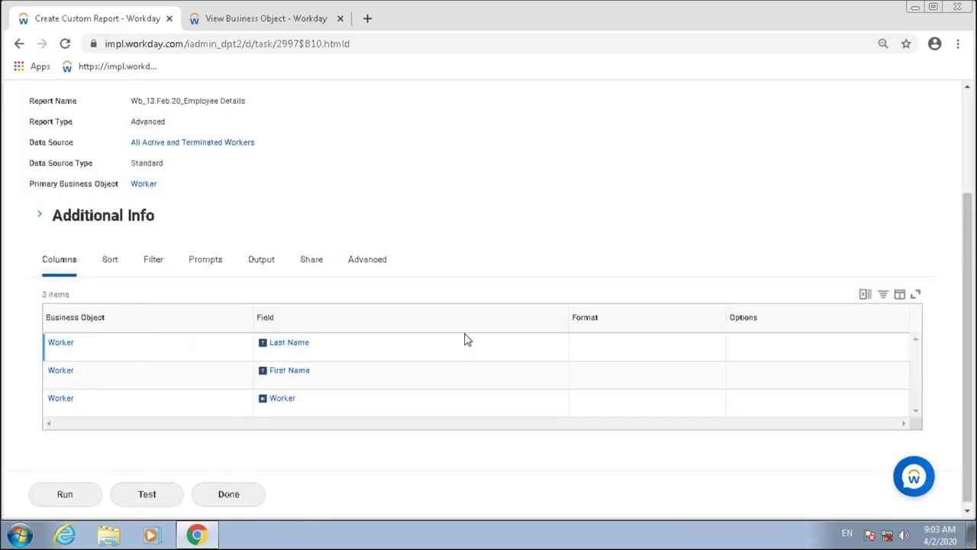
{"action": "scroll", "coordinate": [465, 339], "scroll_direction": "down", "scroll_amount": 1}
{"action": "left_click", "coordinate": [148, 501]}
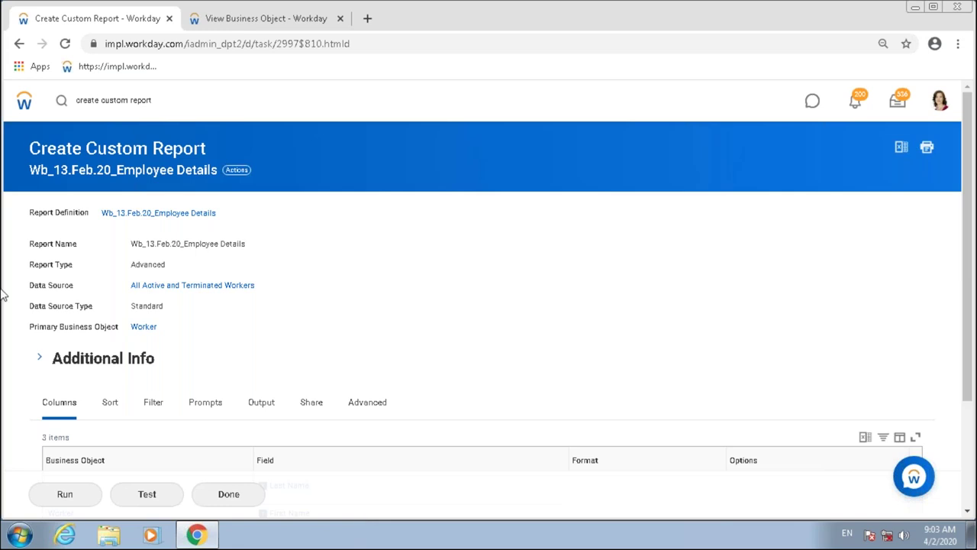
Test-run the report, inspect the 12 returned workers' names, and open the second worker's profile
{"action": "left_click", "coordinate": [150, 503]}
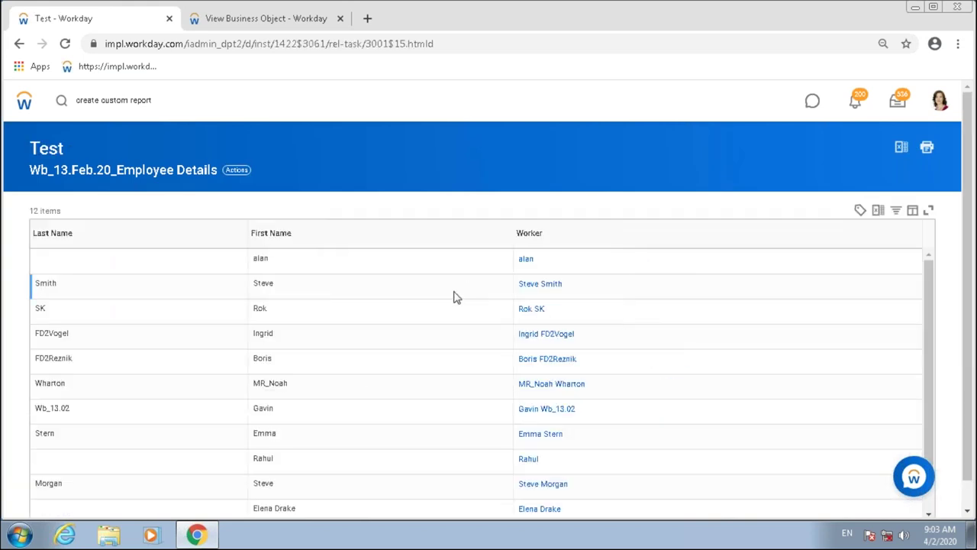
{"action": "scroll", "coordinate": [454, 297], "scroll_direction": "down", "scroll_amount": 1}
{"action": "left_click_drag", "start_coordinate": [28, 191], "coordinate": [74, 191]}
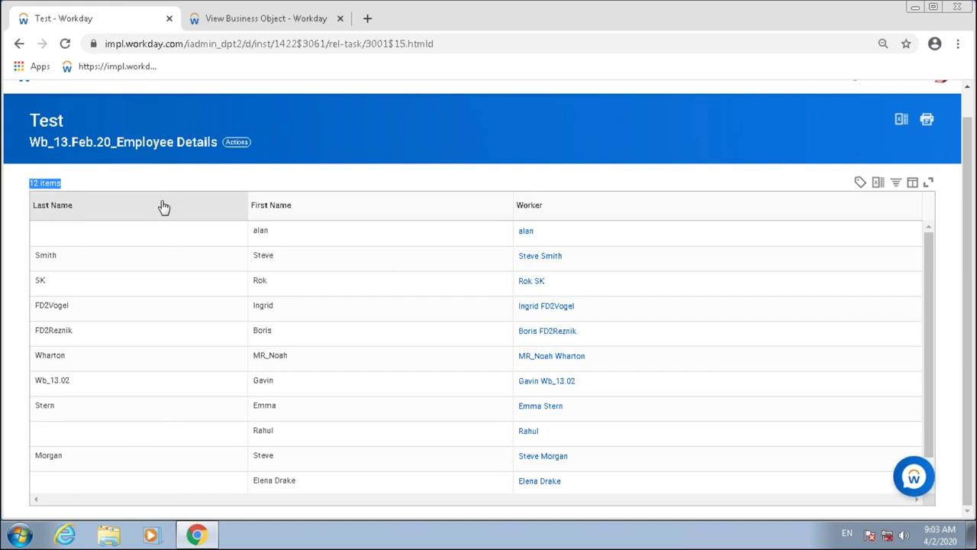
{"action": "double_click", "coordinate": [262, 255]}
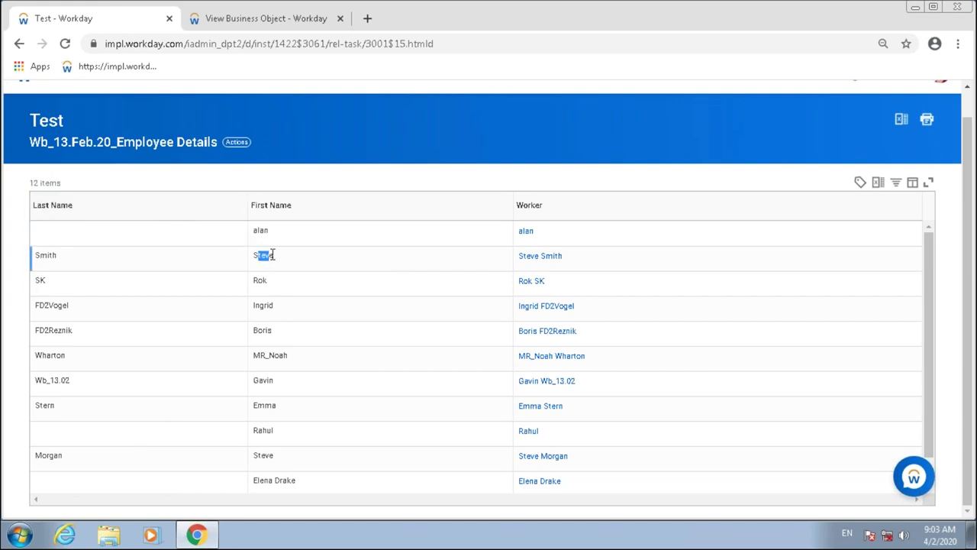
{"action": "left_click_drag", "start_coordinate": [41, 256], "coordinate": [72, 255]}
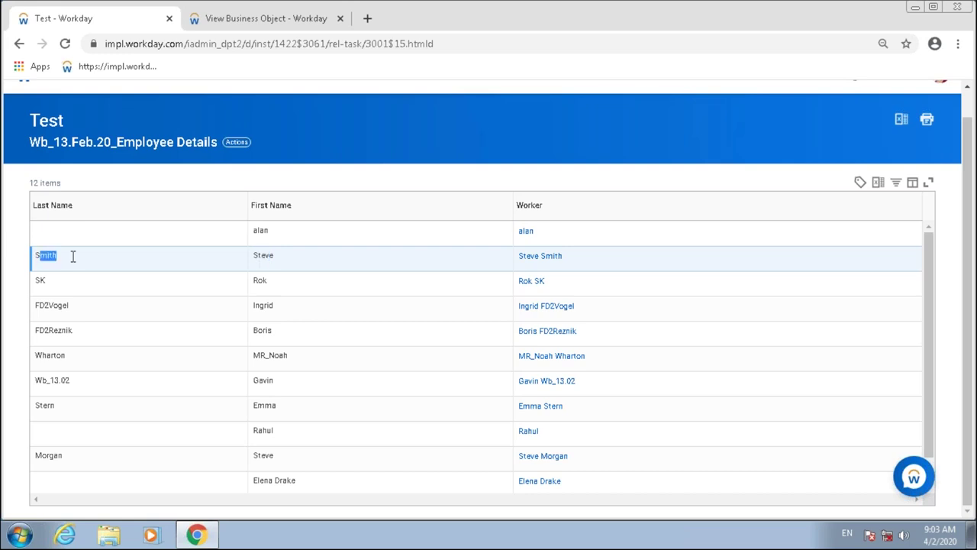
{"action": "left_click_drag", "start_coordinate": [257, 261], "coordinate": [277, 262]}
{"action": "left_click", "coordinate": [287, 262]}
{"action": "left_click", "coordinate": [545, 258]}
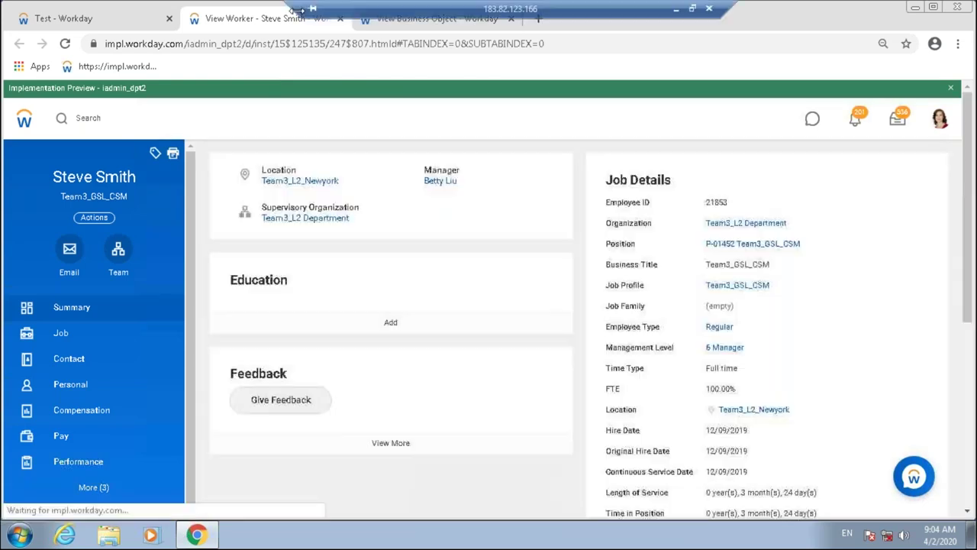
{"action": "left_click", "coordinate": [341, 19]}
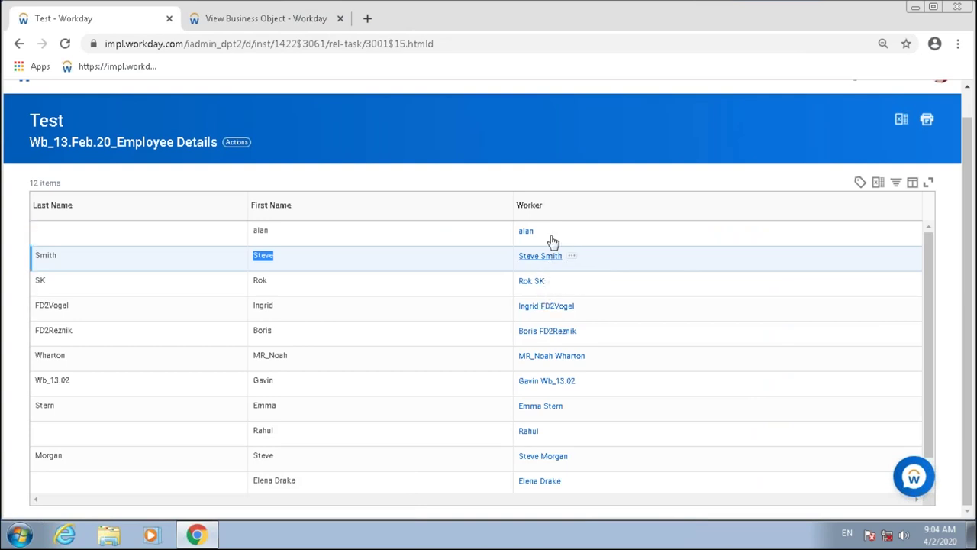
{"action": "scroll", "coordinate": [551, 298], "scroll_direction": "down", "scroll_amount": 1}
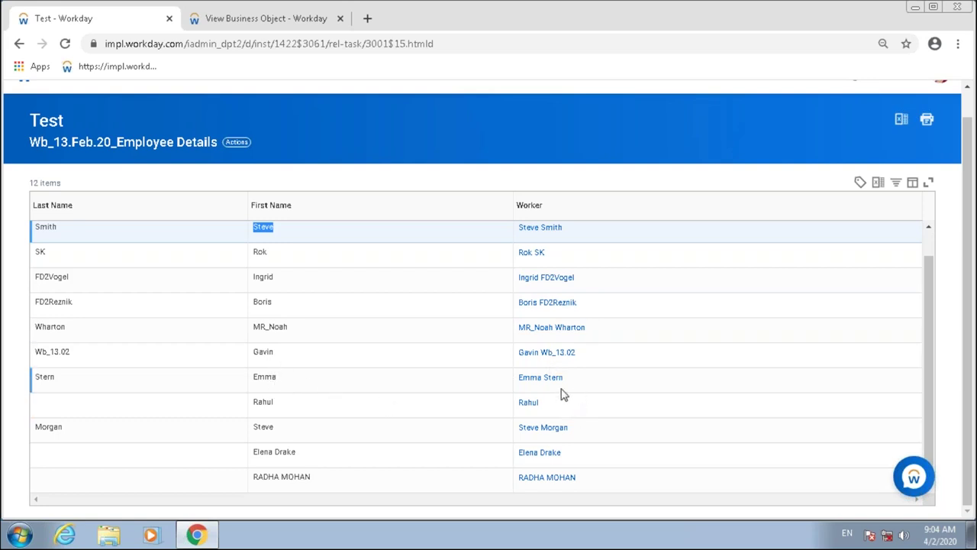
{"action": "left_click_drag", "start_coordinate": [283, 378], "coordinate": [256, 375]}
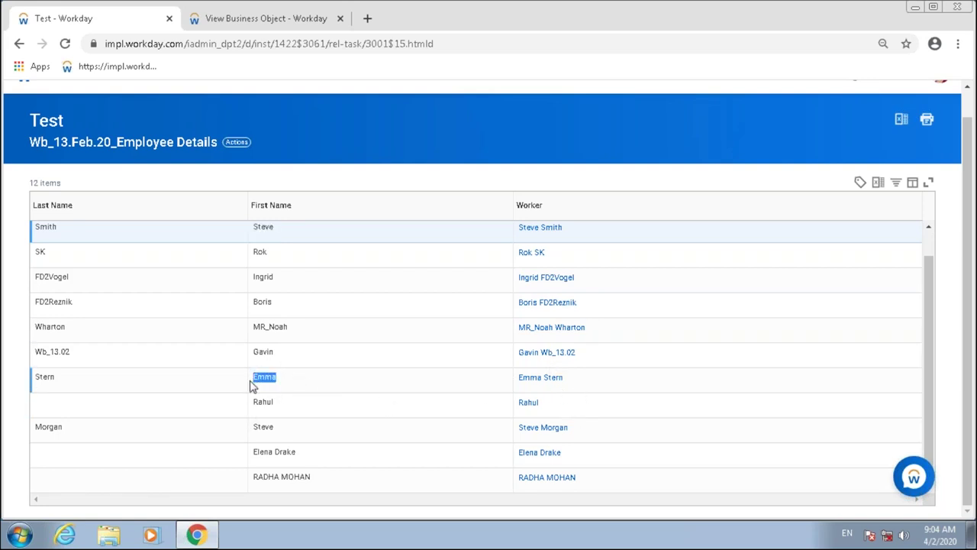
{"action": "scroll", "coordinate": [296, 382], "scroll_direction": "up", "scroll_amount": 1}
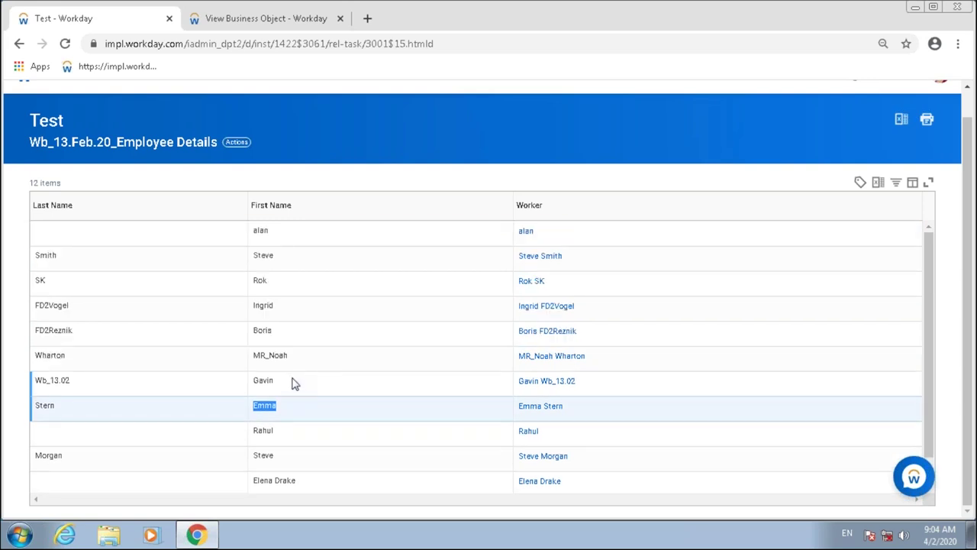
{"action": "scroll", "coordinate": [296, 383], "scroll_direction": "up", "scroll_amount": 1}
{"action": "double_click", "coordinate": [269, 284]}
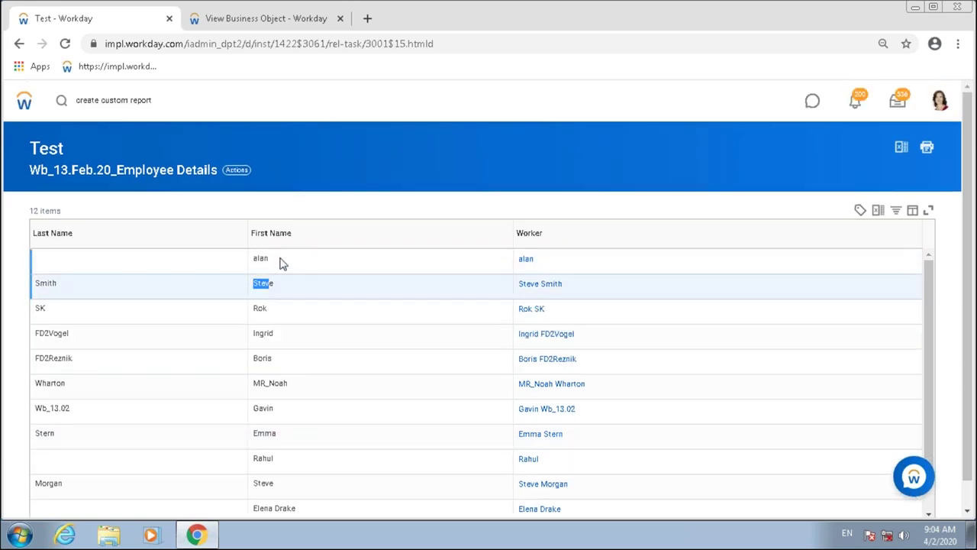
{"action": "double_click", "coordinate": [261, 258]}
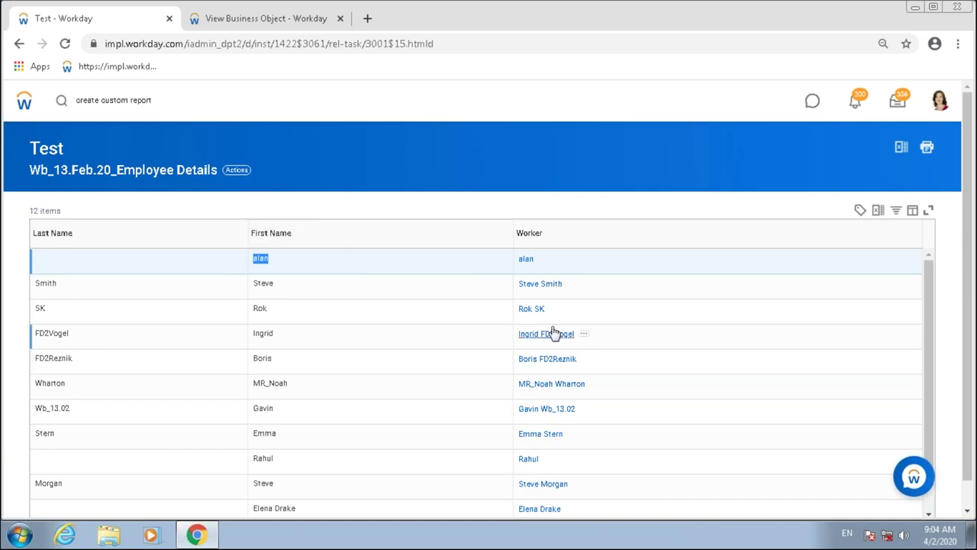
{"action": "left_click_drag", "start_coordinate": [584, 291], "coordinate": [517, 290]}
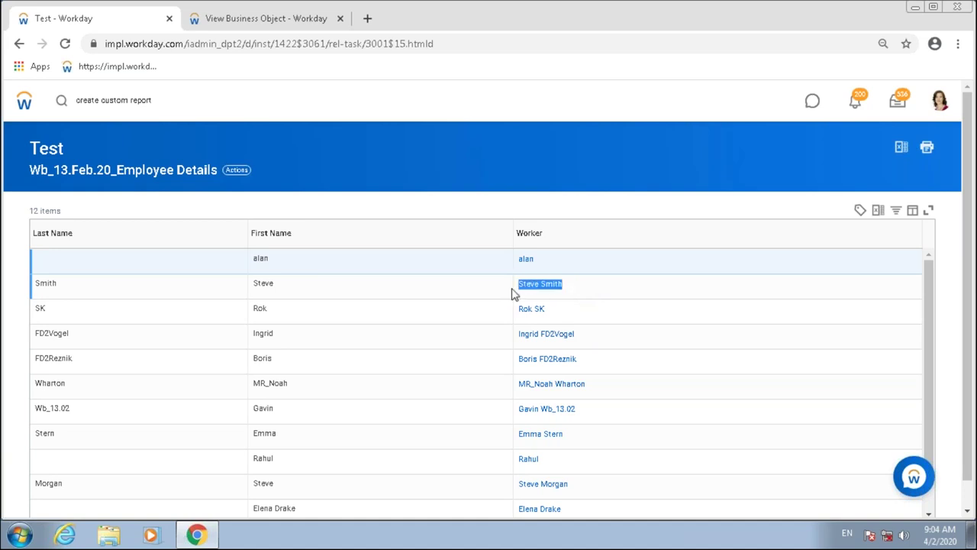
{"action": "left_click_drag", "start_coordinate": [530, 235], "coordinate": [555, 263]}
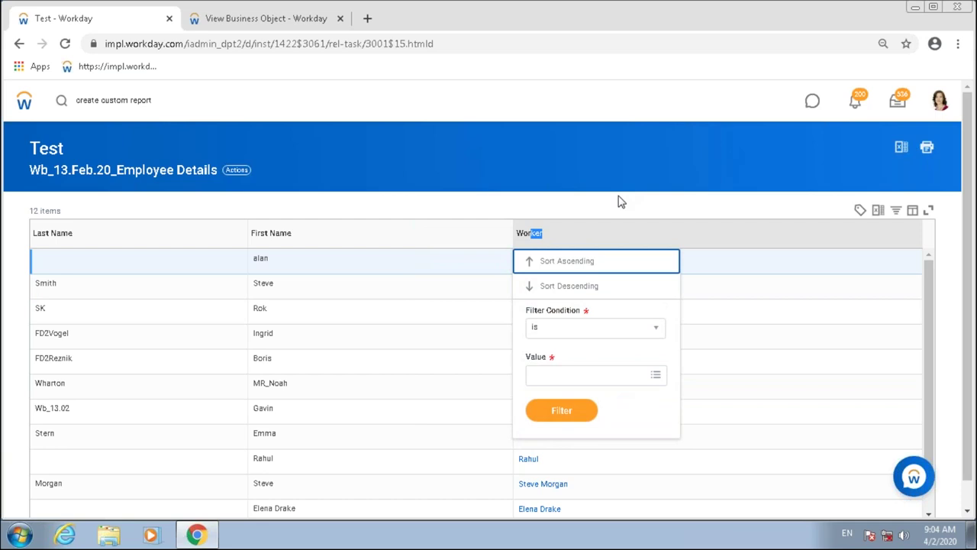
{"action": "left_click", "coordinate": [619, 219]}
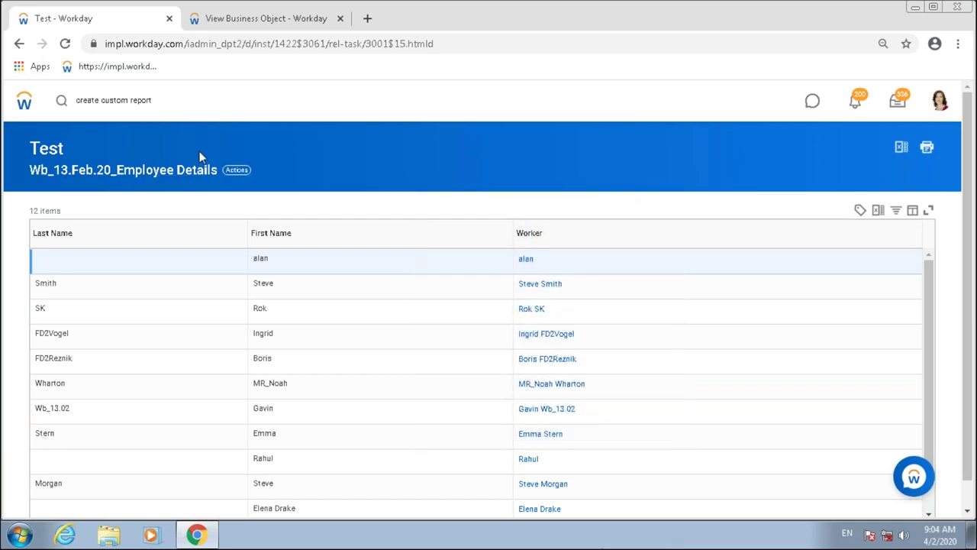
{"action": "left_click_drag", "start_coordinate": [255, 284], "coordinate": [275, 283]}
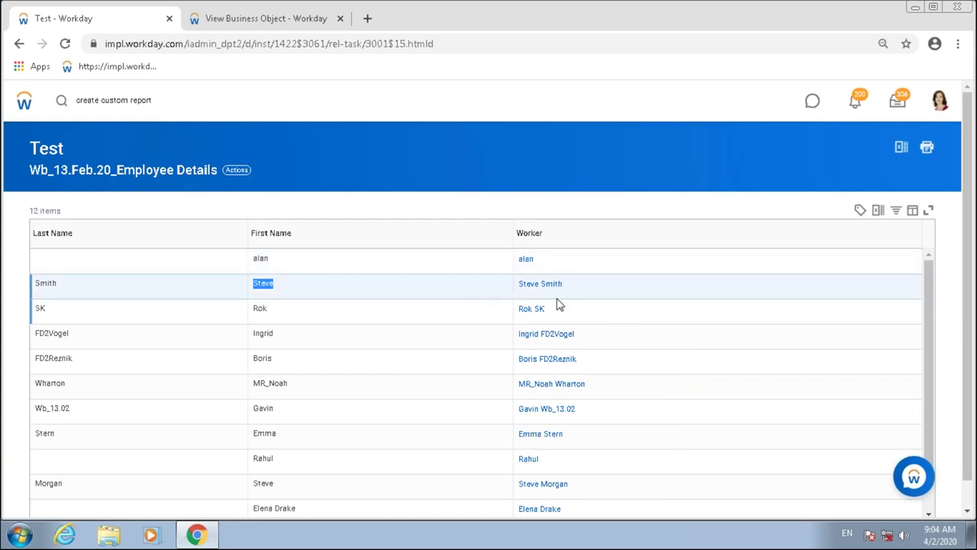
{"action": "left_click", "coordinate": [594, 288]}
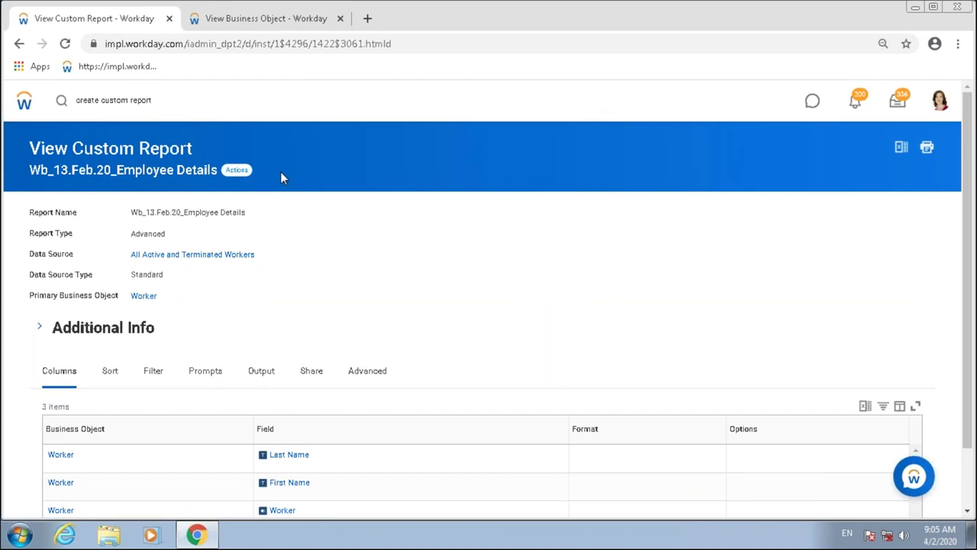
Open the report via Actions > Custom Report > Edit and scroll to its columns
{"action": "left_click", "coordinate": [237, 170]}
{"action": "mouse_move", "coordinate": [251, 233]}
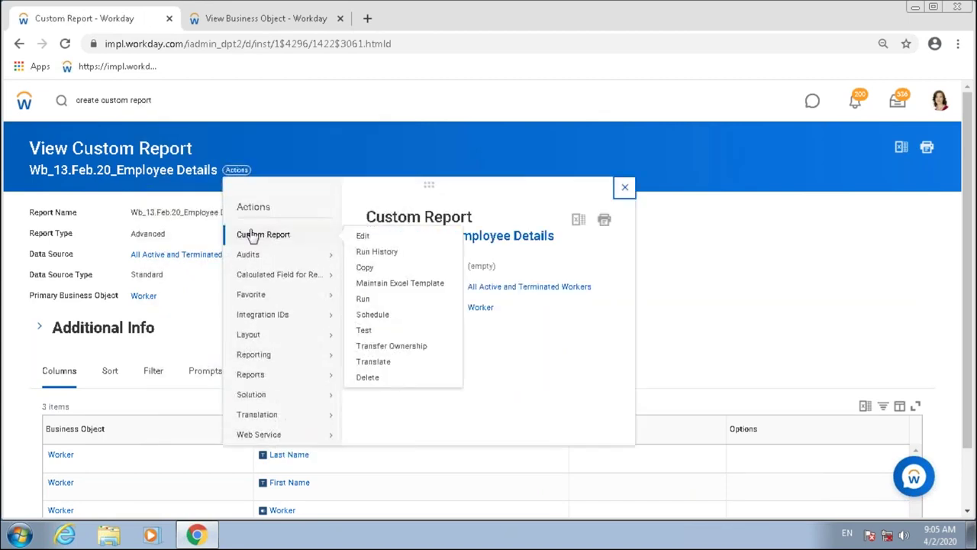
{"action": "left_click", "coordinate": [364, 238]}
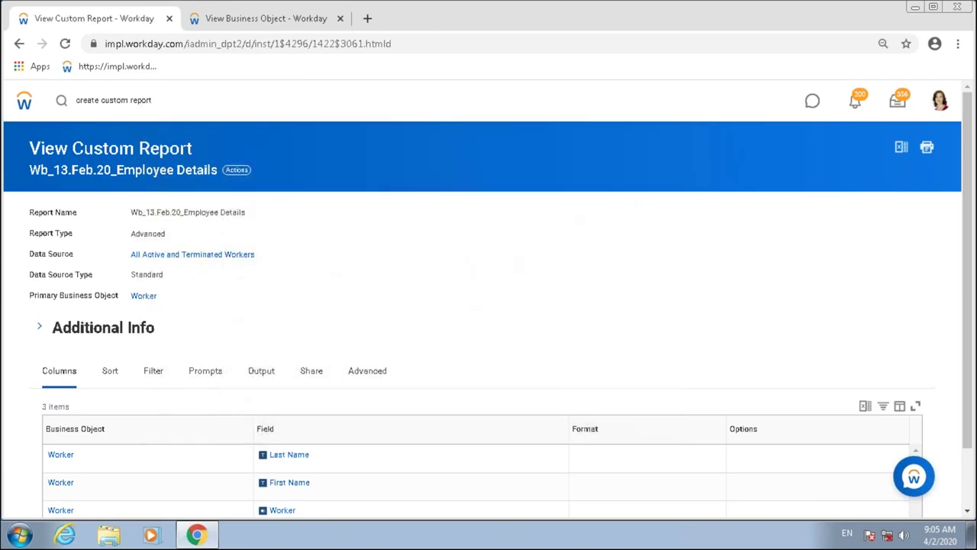
{"action": "scroll", "coordinate": [489, 305], "scroll_direction": "down", "scroll_amount": 2}
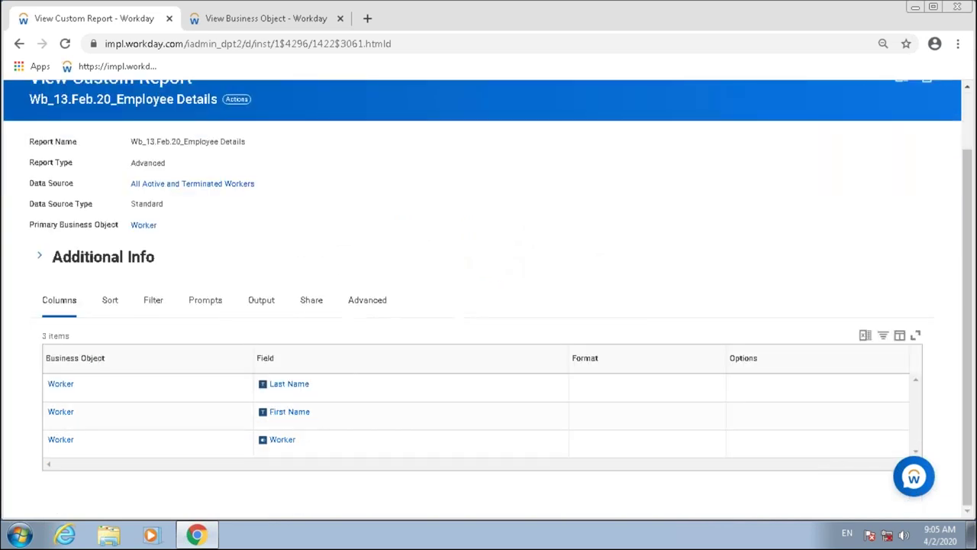
{"action": "scroll", "coordinate": [76, 282], "scroll_direction": "down", "scroll_amount": 2}
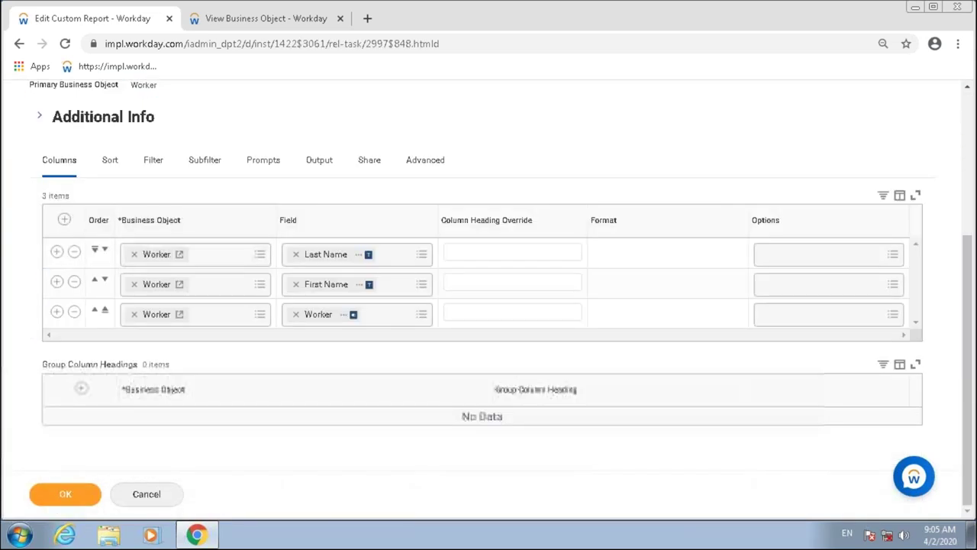
Remove the Last Name and First Name columns and add a new row after Worker
{"action": "left_click", "coordinate": [75, 251]}
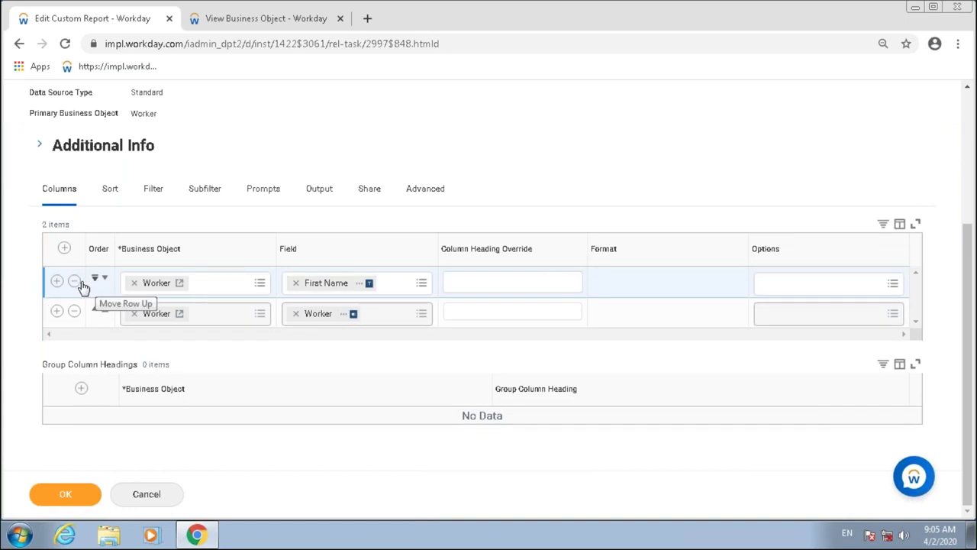
{"action": "left_click", "coordinate": [74, 282]}
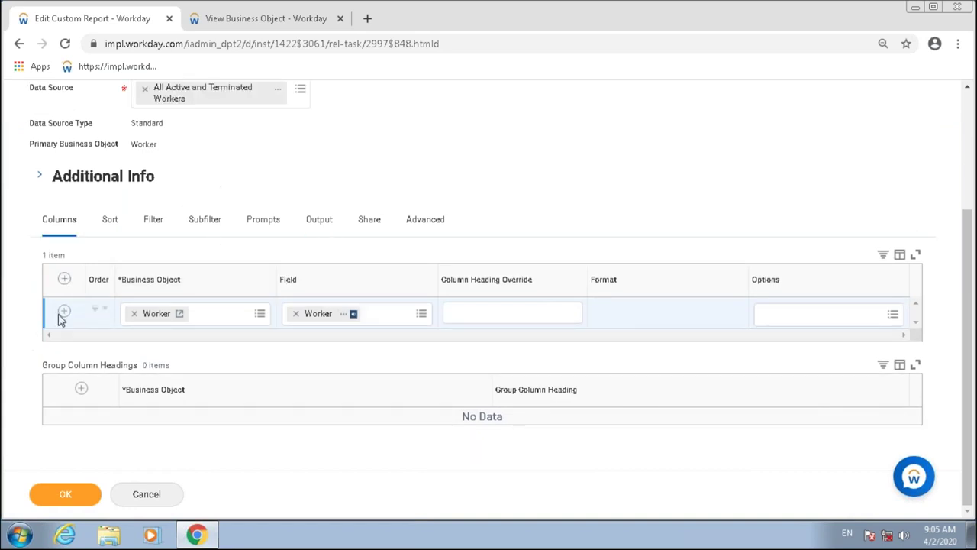
{"action": "left_click", "coordinate": [64, 310]}
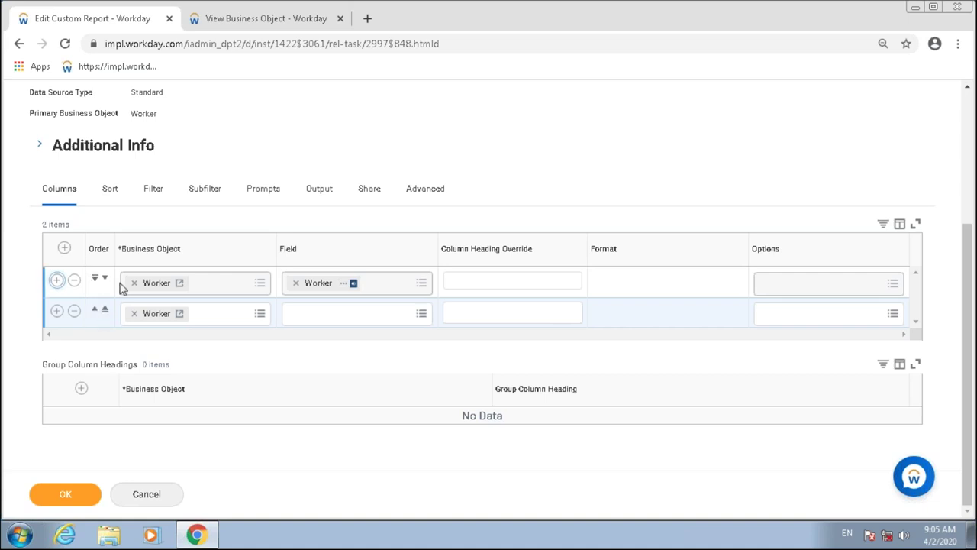
Choose Manager - Level 01 as the new column's field after checking its Single instance type
{"action": "left_click", "coordinate": [329, 314]}
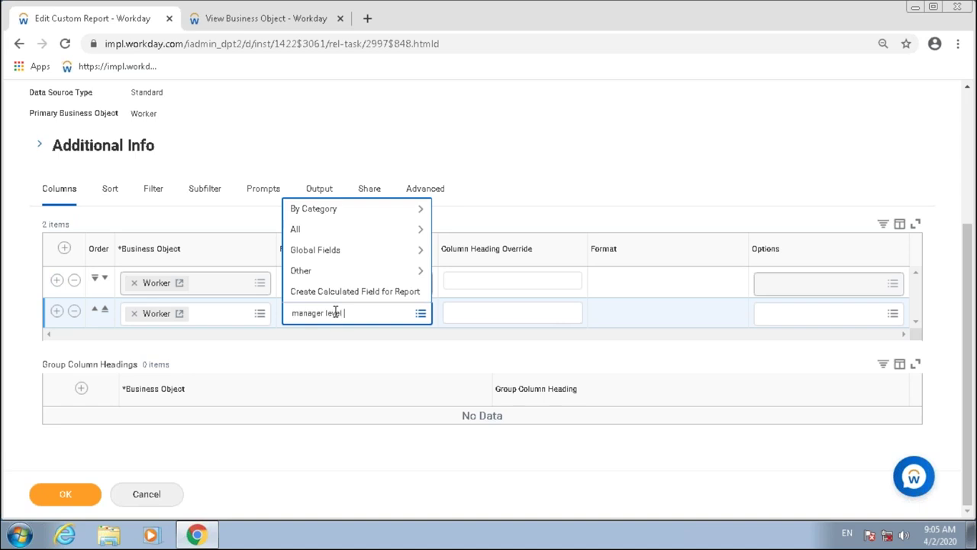
{"action": "key", "text": "Return"}
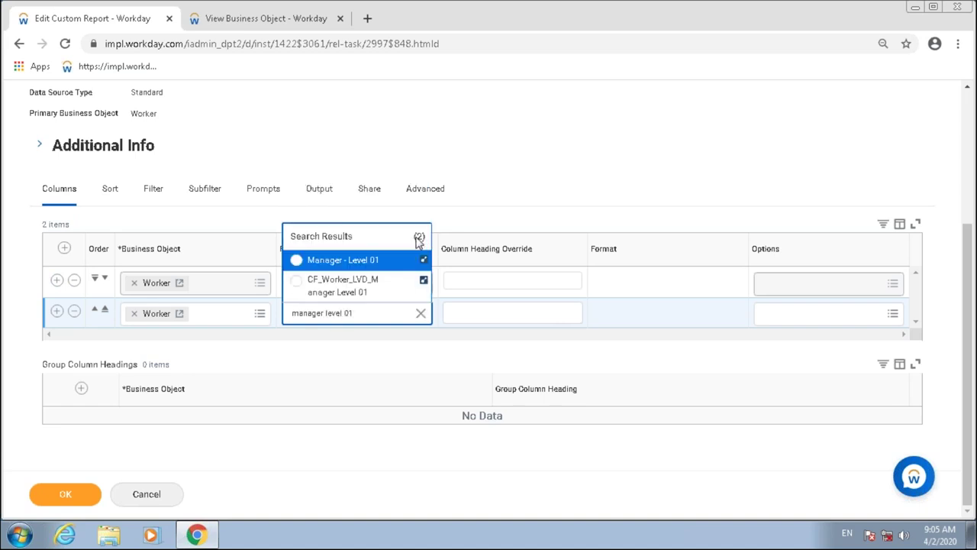
{"action": "left_click", "coordinate": [402, 261]}
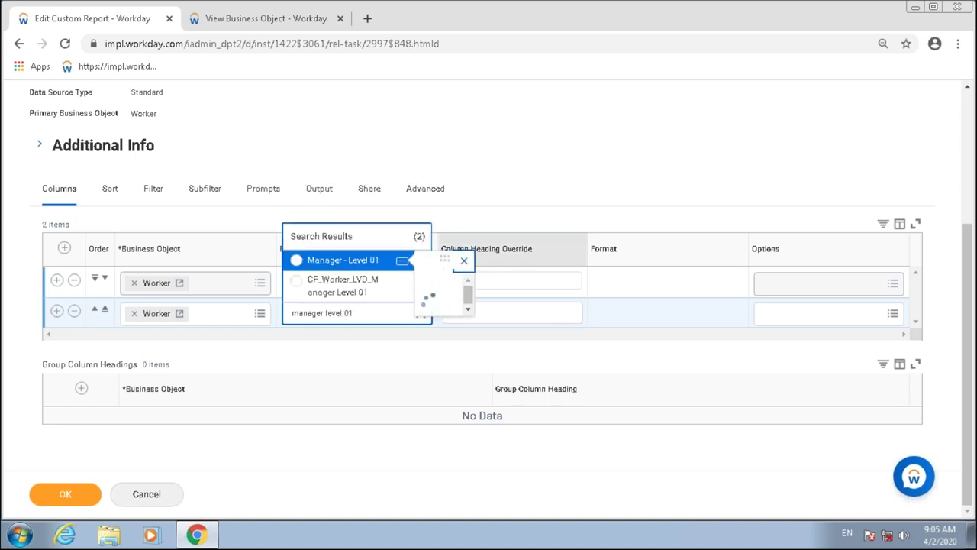
{"action": "left_click_drag", "start_coordinate": [594, 443], "coordinate": [555, 446]}
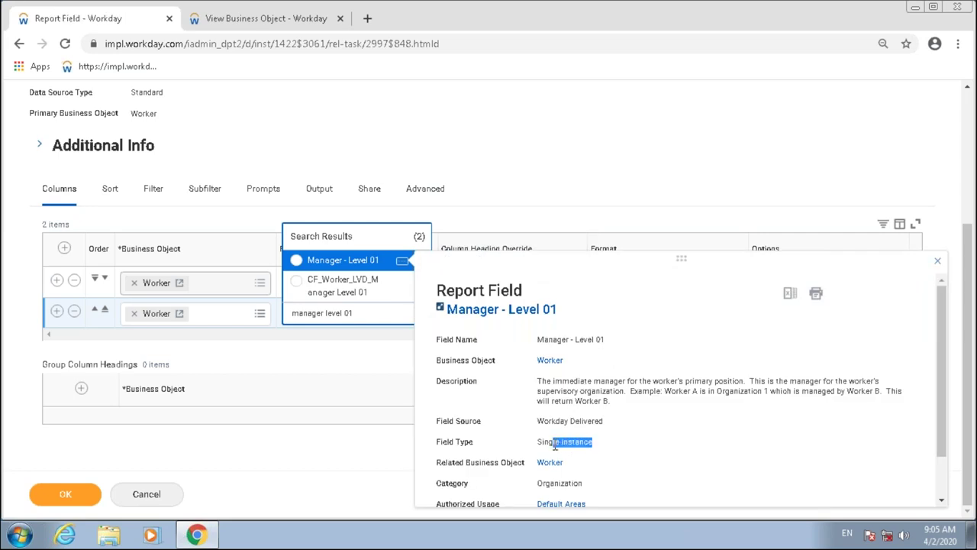
{"action": "left_click_drag", "start_coordinate": [570, 381], "coordinate": [761, 381]}
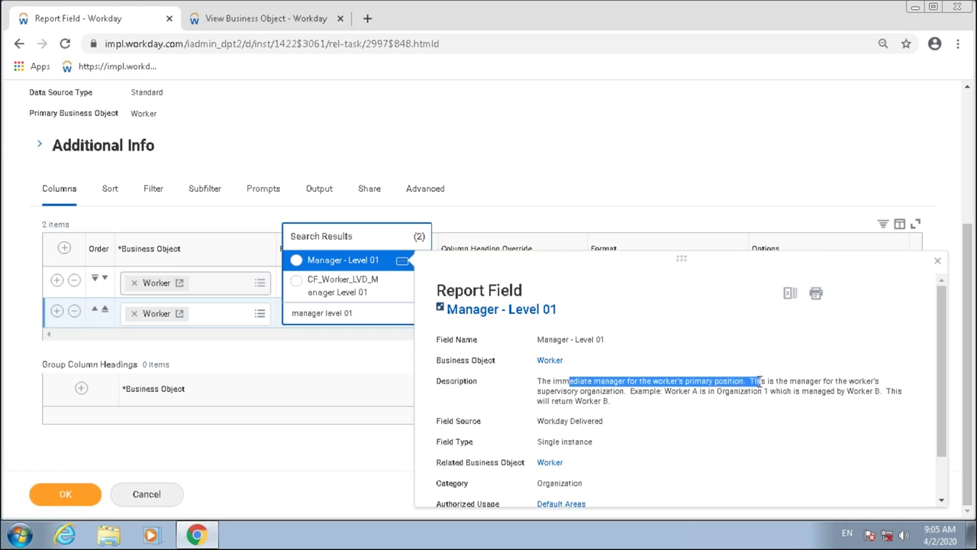
{"action": "left_click", "coordinate": [344, 264]}
{"action": "left_click", "coordinate": [57, 312]}
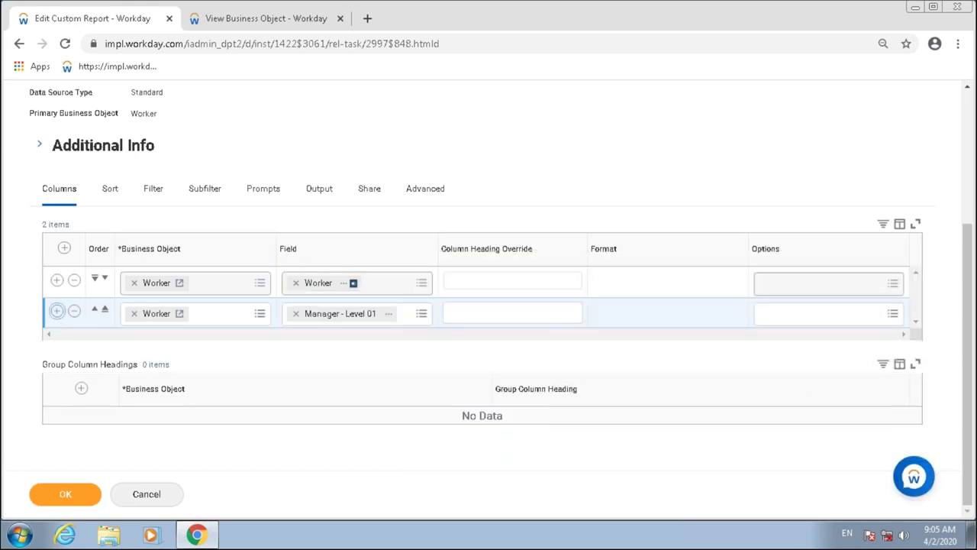
Search 'damdate', review the Date of Birth field, and set it as the third column
{"action": "left_click", "coordinate": [317, 345]}
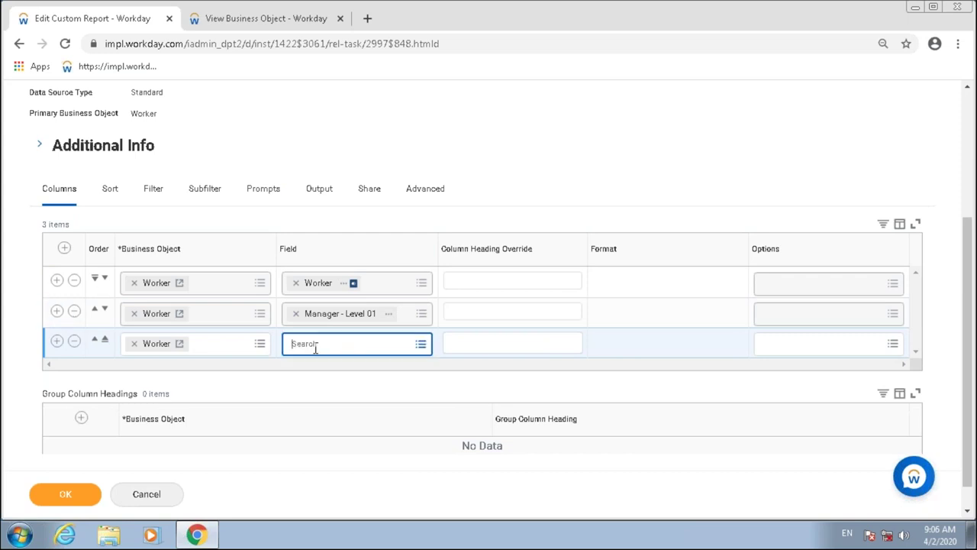
{"action": "type", "text": "dam"}
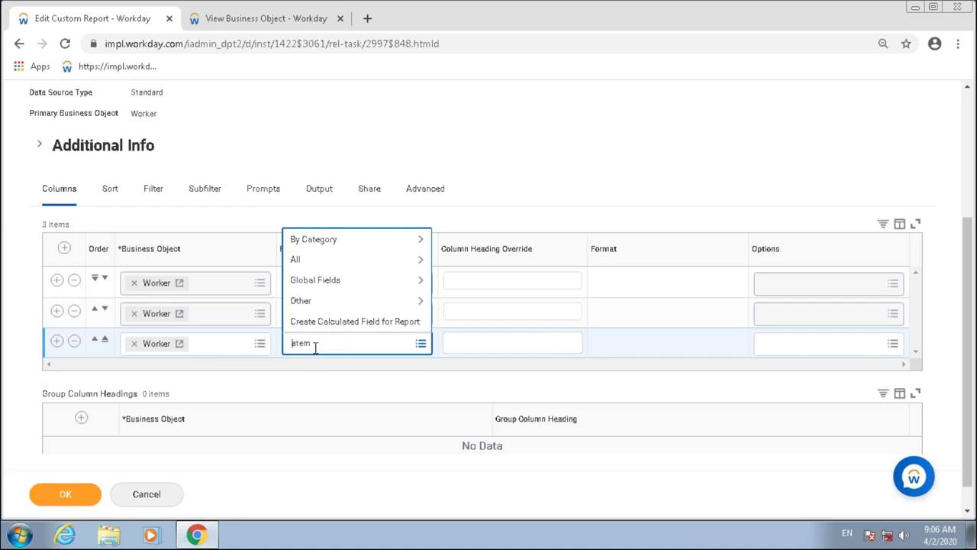
{"action": "type", "text": "date of birth"}
{"action": "key", "text": "Return"}
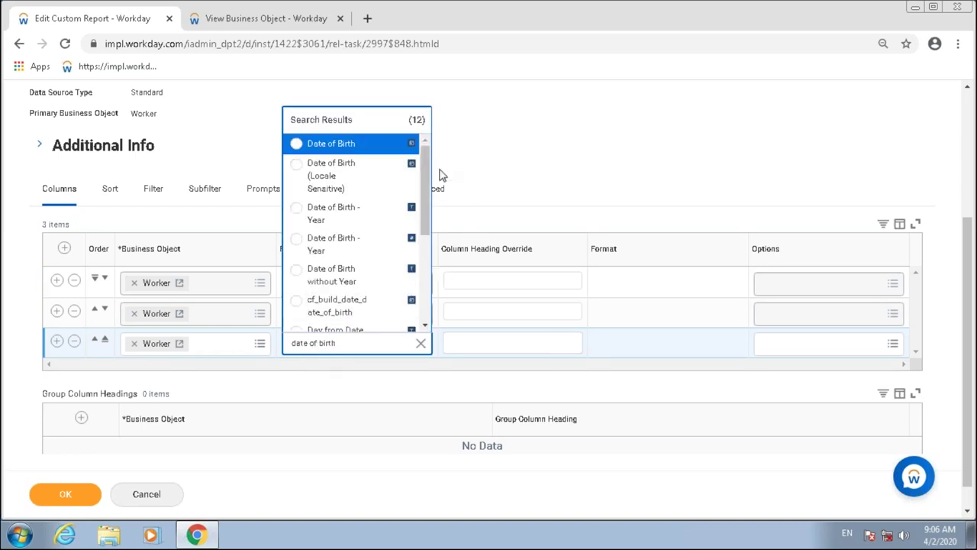
{"action": "left_click", "coordinate": [391, 146]}
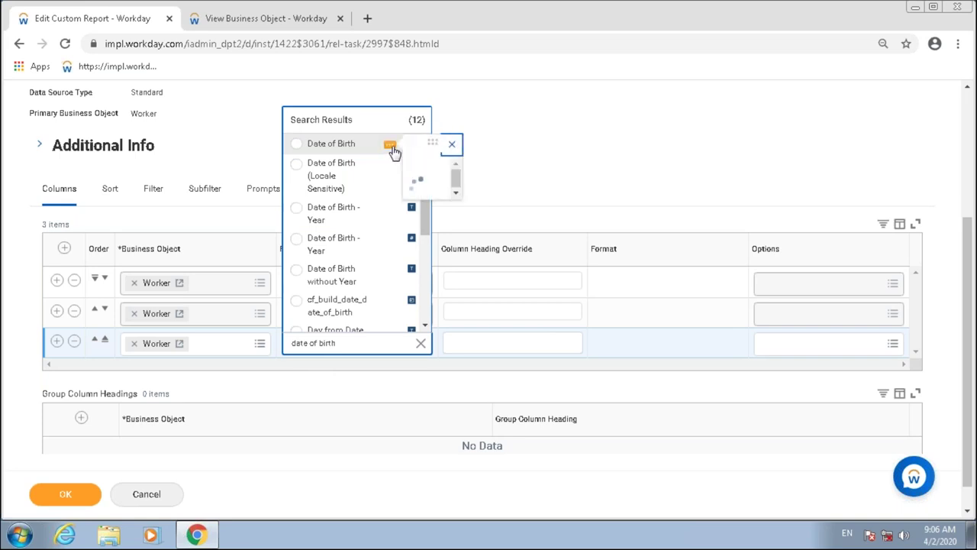
{"action": "left_click_drag", "start_coordinate": [553, 307], "coordinate": [529, 309]}
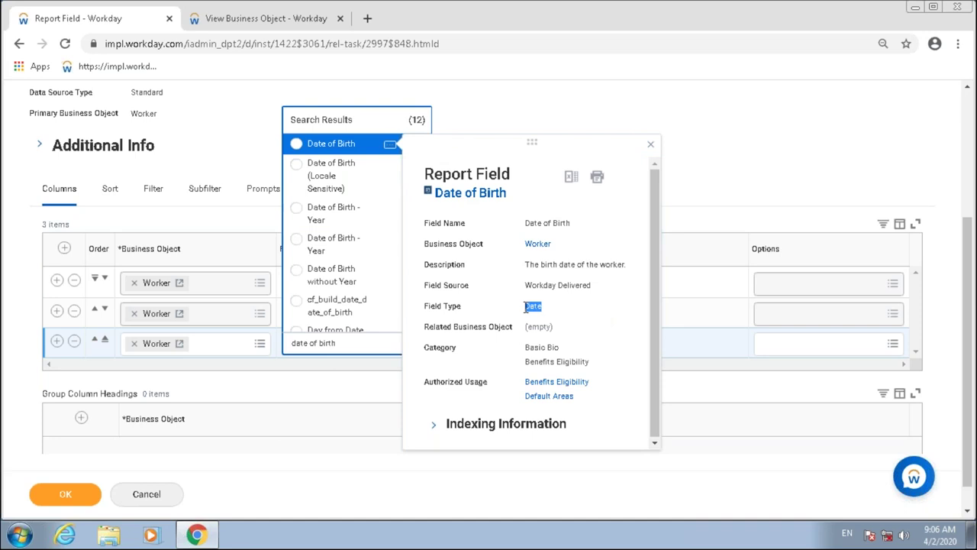
{"action": "left_click_drag", "start_coordinate": [592, 286], "coordinate": [633, 270]}
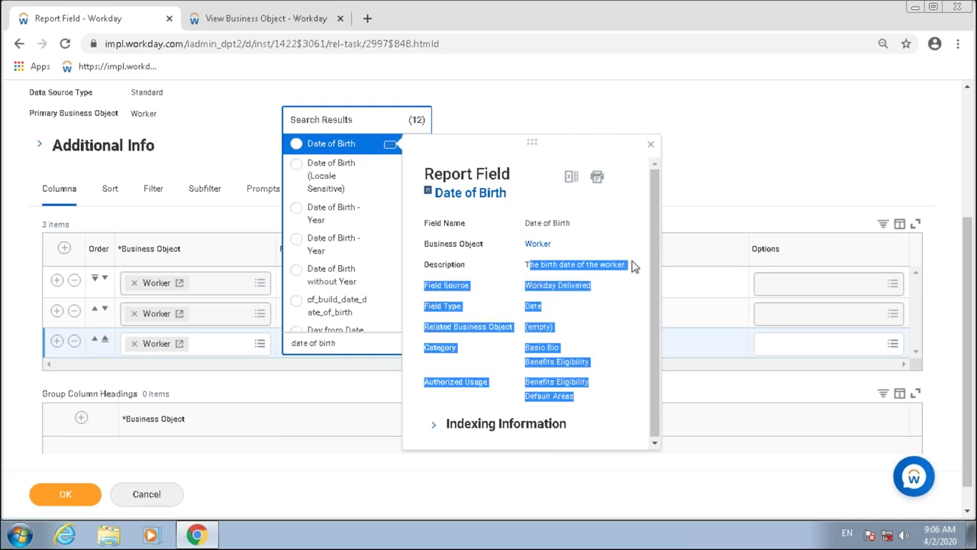
{"action": "left_click", "coordinate": [336, 147]}
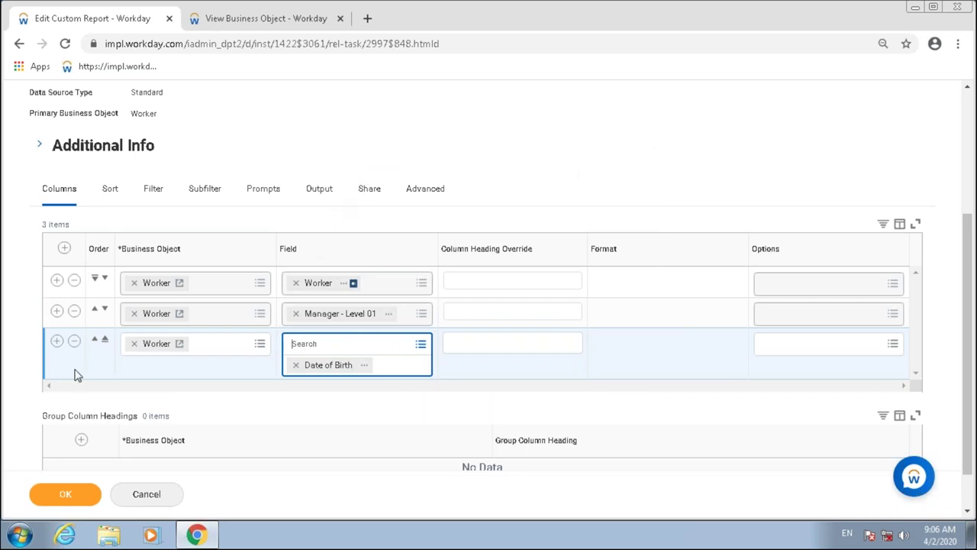
{"action": "left_click", "coordinate": [56, 348]}
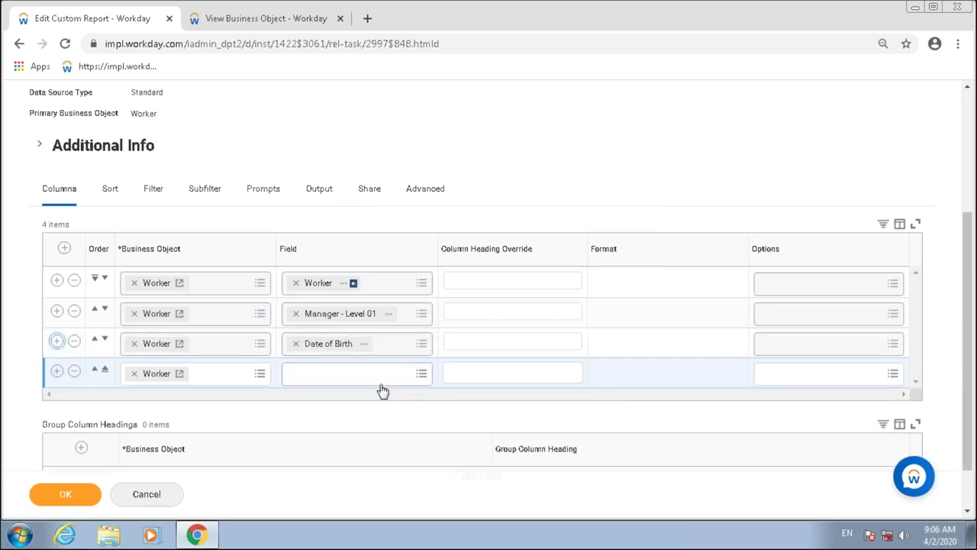
Search fields for length of service years and review the partial-year field's Numeric type and description
{"action": "left_click", "coordinate": [348, 378]}
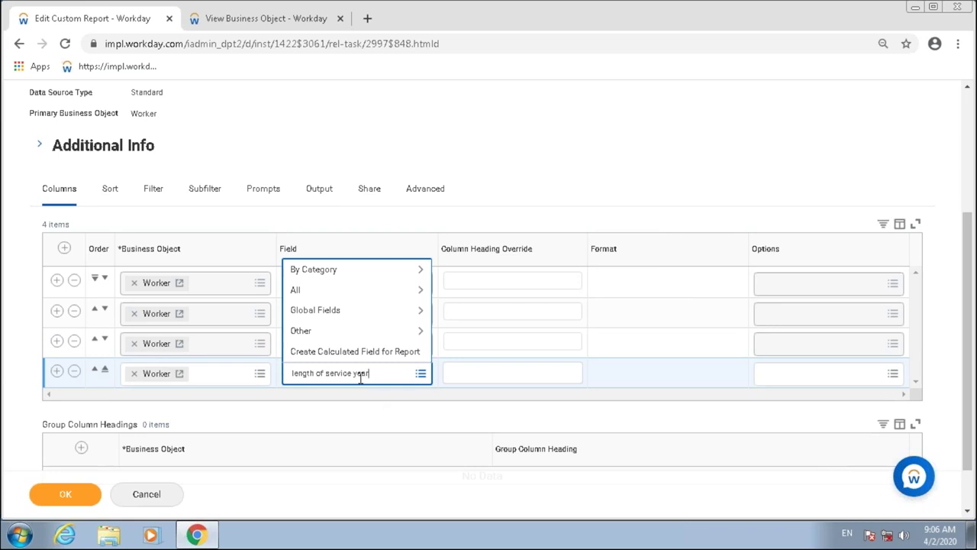
{"action": "key", "text": "Return"}
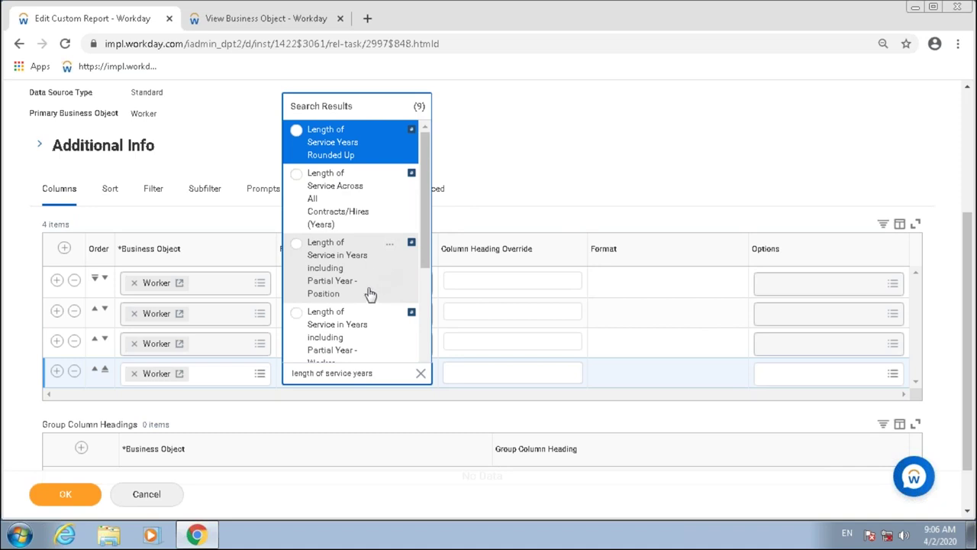
{"action": "scroll", "coordinate": [382, 263], "scroll_direction": "down", "scroll_amount": 1}
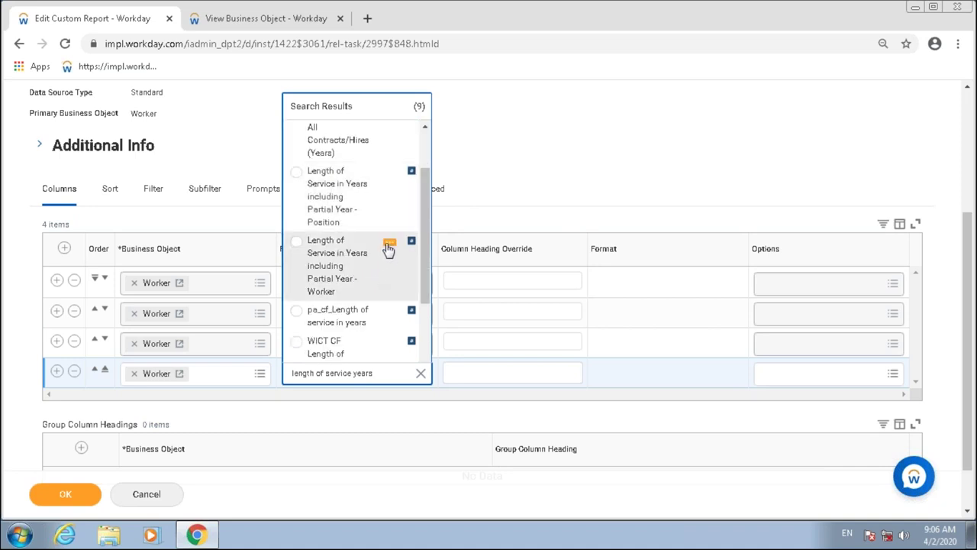
{"action": "left_click", "coordinate": [388, 246]}
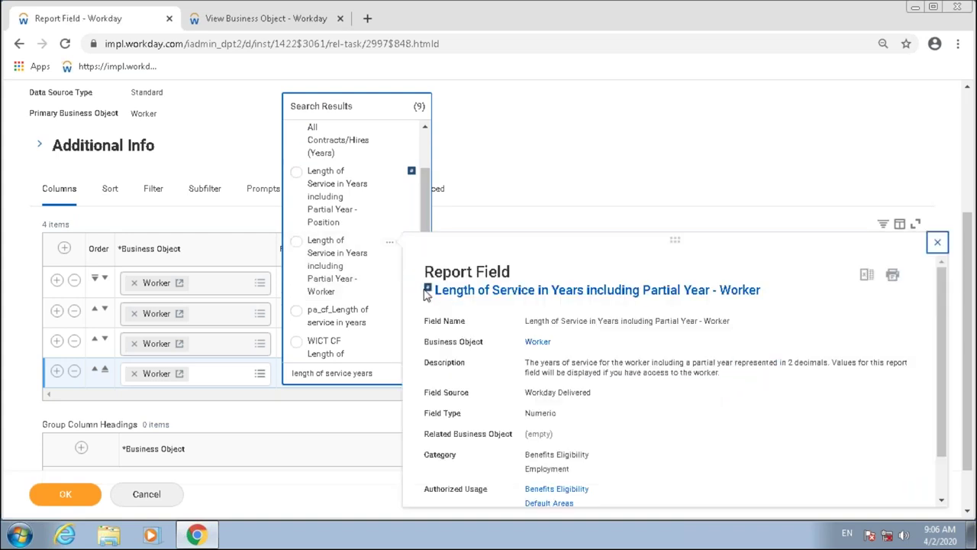
{"action": "left_click_drag", "start_coordinate": [526, 417], "coordinate": [573, 420]}
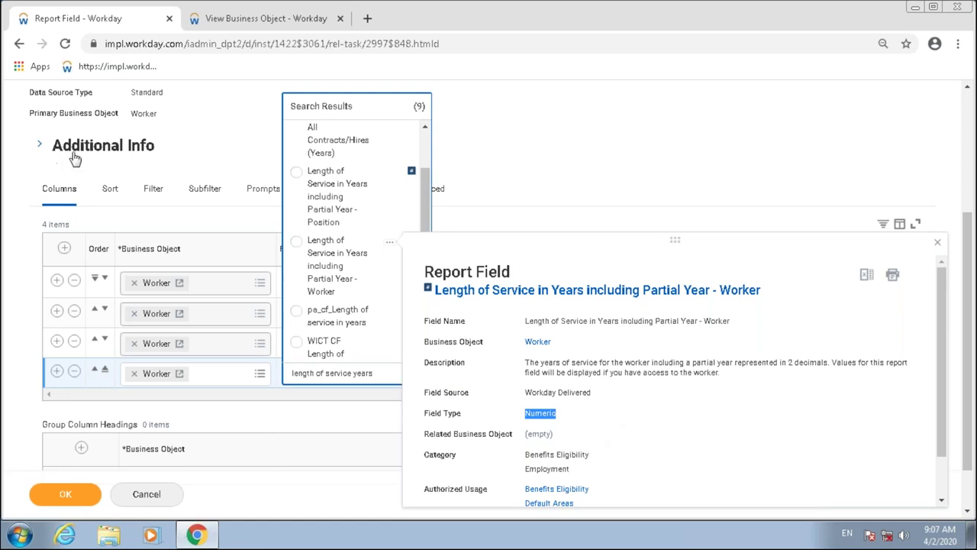
{"action": "left_click_drag", "start_coordinate": [572, 362], "coordinate": [631, 358]}
{"action": "left_click_drag", "start_coordinate": [666, 362], "coordinate": [810, 366]}
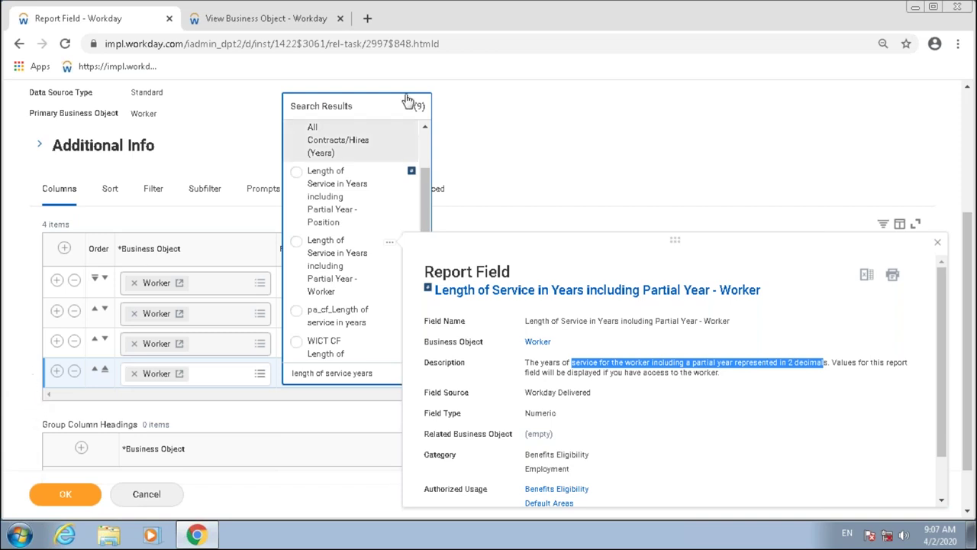
{"action": "left_click", "coordinate": [428, 210]}
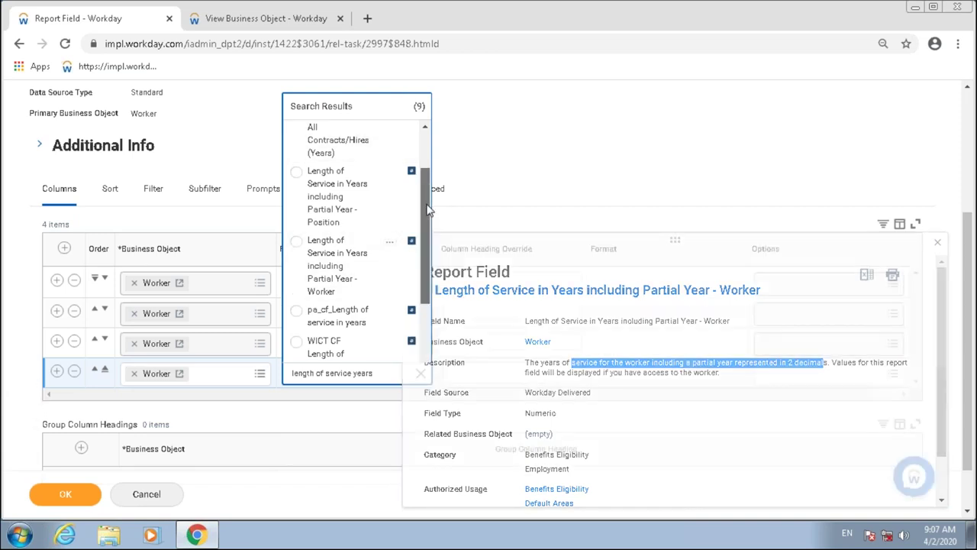
Compare Length of Service Years Rounded Up, then set column four to the partial-year field and save
{"action": "left_click_drag", "start_coordinate": [427, 227], "coordinate": [432, 175]}
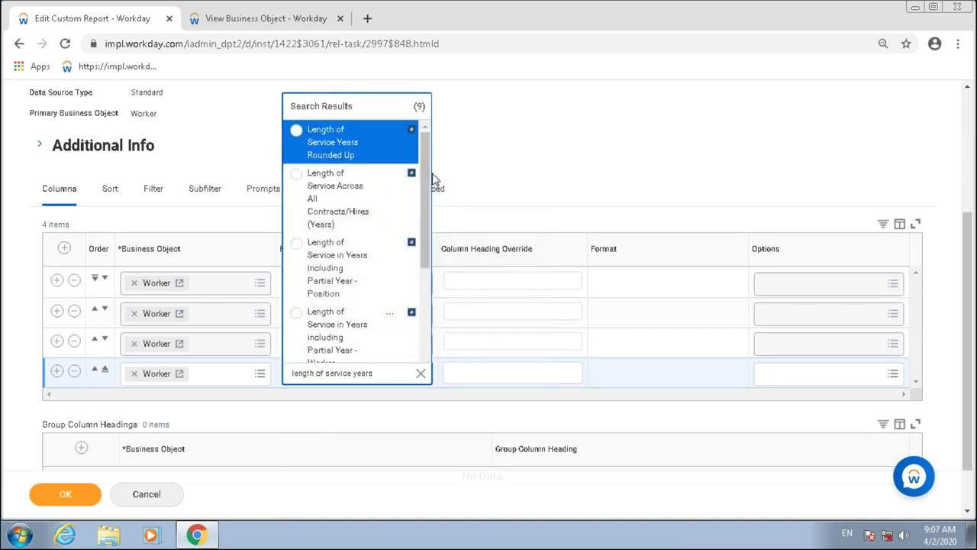
{"action": "left_click", "coordinate": [387, 136]}
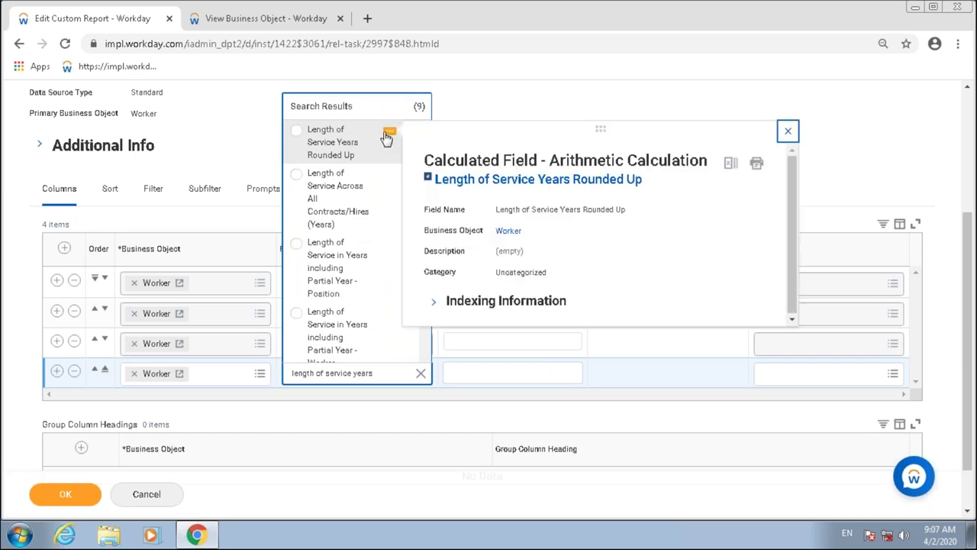
{"action": "left_click", "coordinate": [788, 131]}
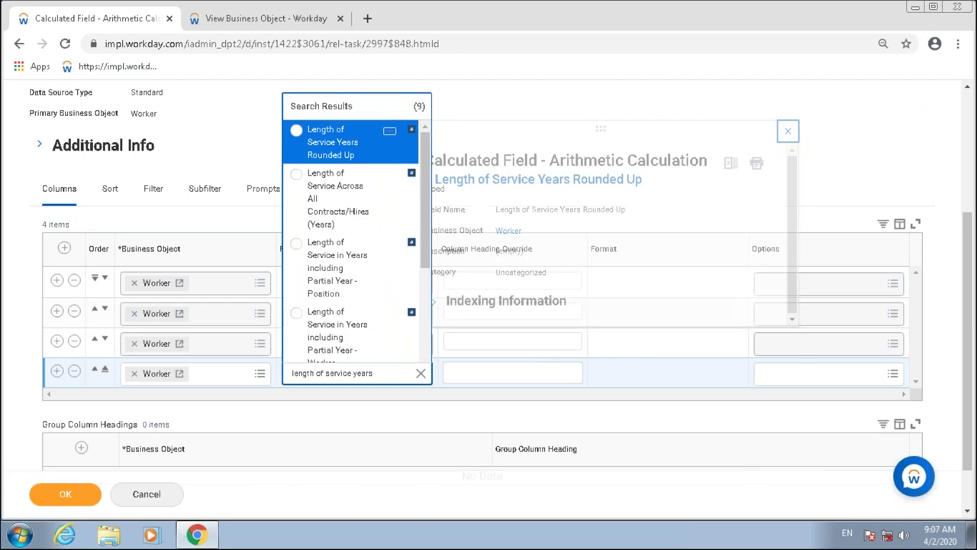
{"action": "left_click_drag", "start_coordinate": [422, 404], "coordinate": [432, 471]}
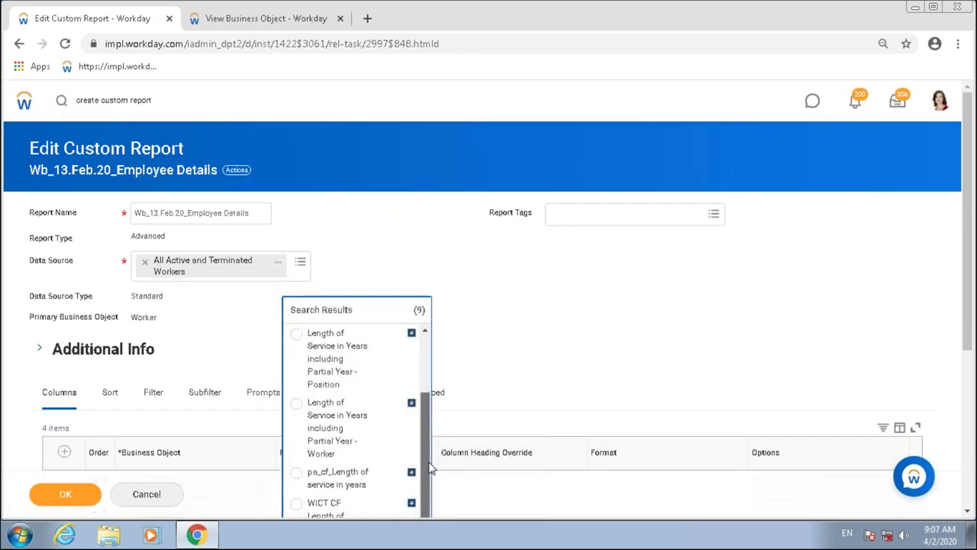
{"action": "left_click", "coordinate": [343, 413]}
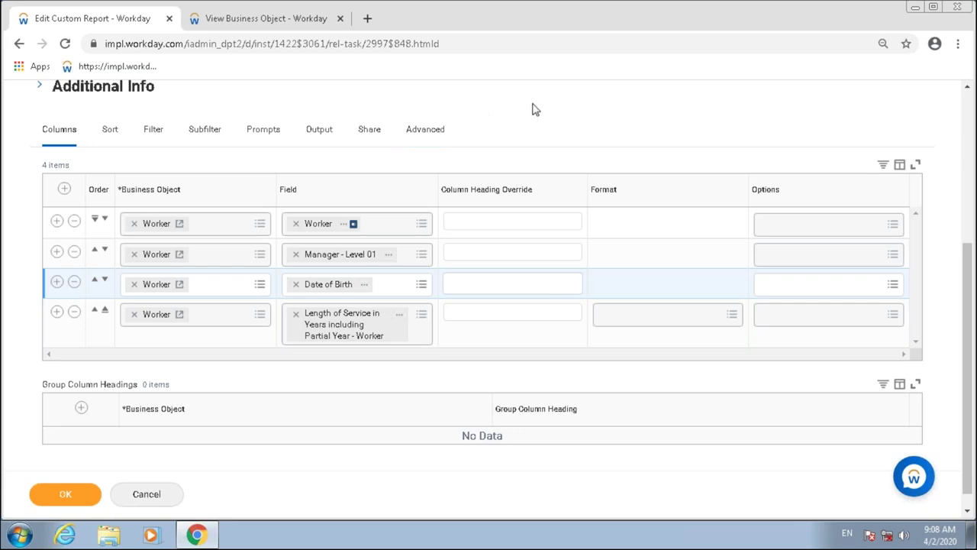
{"action": "left_click", "coordinate": [73, 495]}
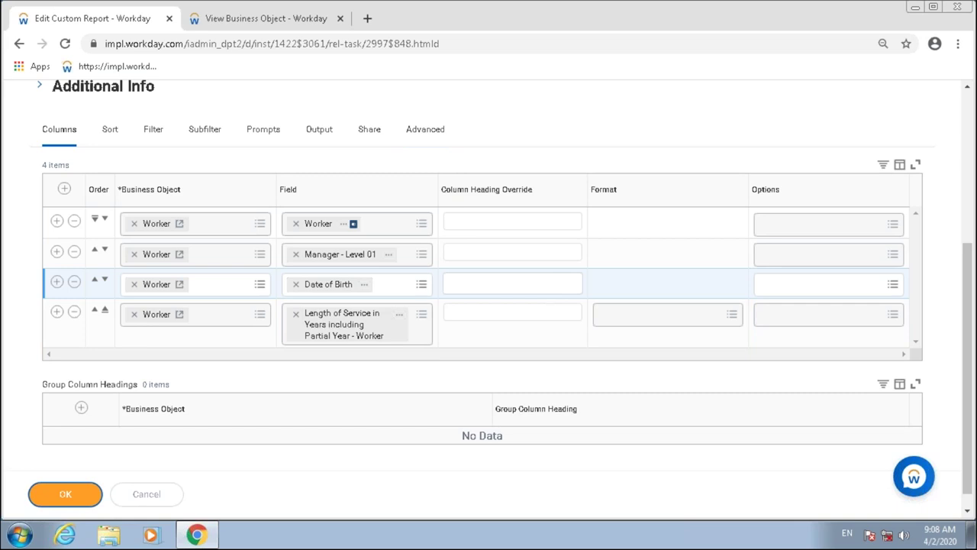
Run the Employee Details report and check its 880 items across the Worker, Manager, Date of Birth and service-length columns
{"action": "left_click", "coordinate": [66, 496]}
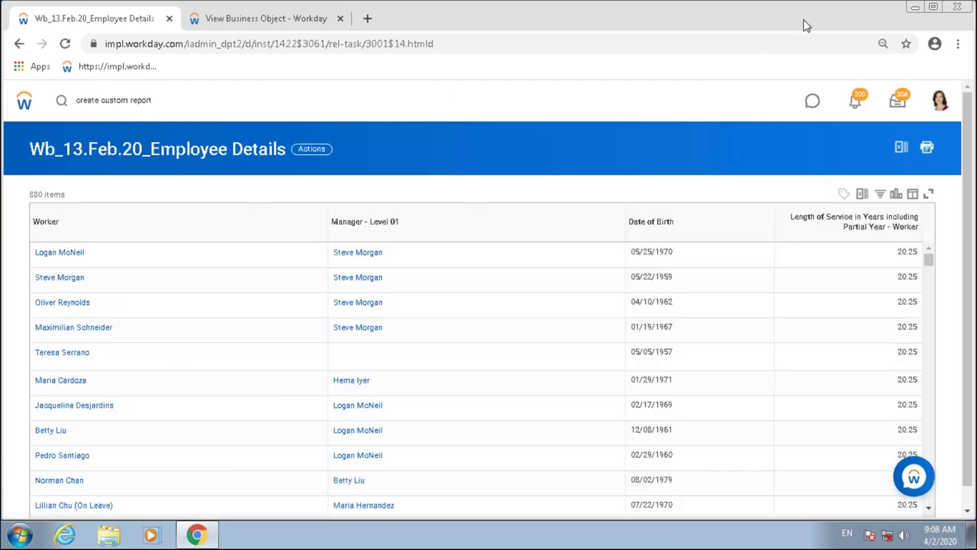
{"action": "left_click_drag", "start_coordinate": [639, 223], "coordinate": [775, 234]}
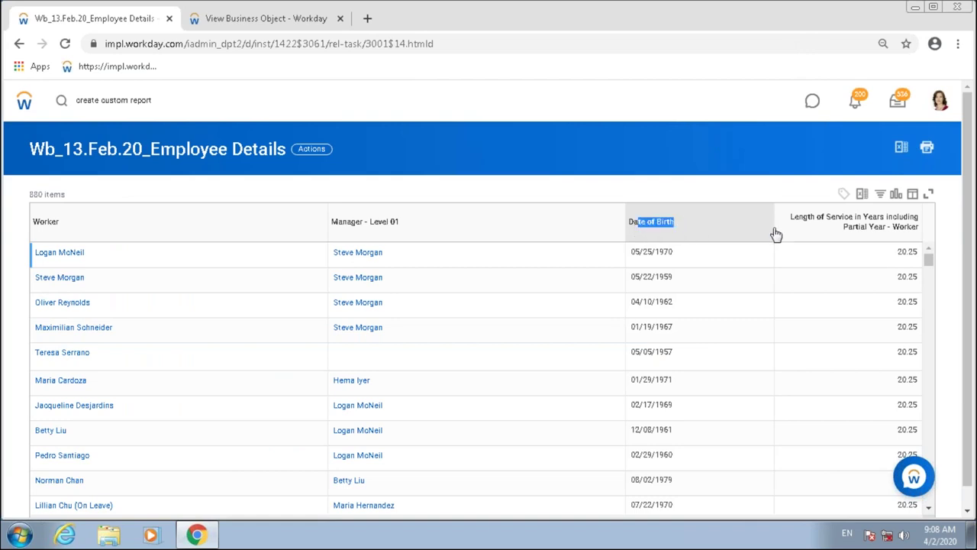
{"action": "left_click_drag", "start_coordinate": [897, 254], "coordinate": [866, 260]}
{"action": "scroll", "coordinate": [894, 249], "scroll_direction": "down", "scroll_amount": 10}
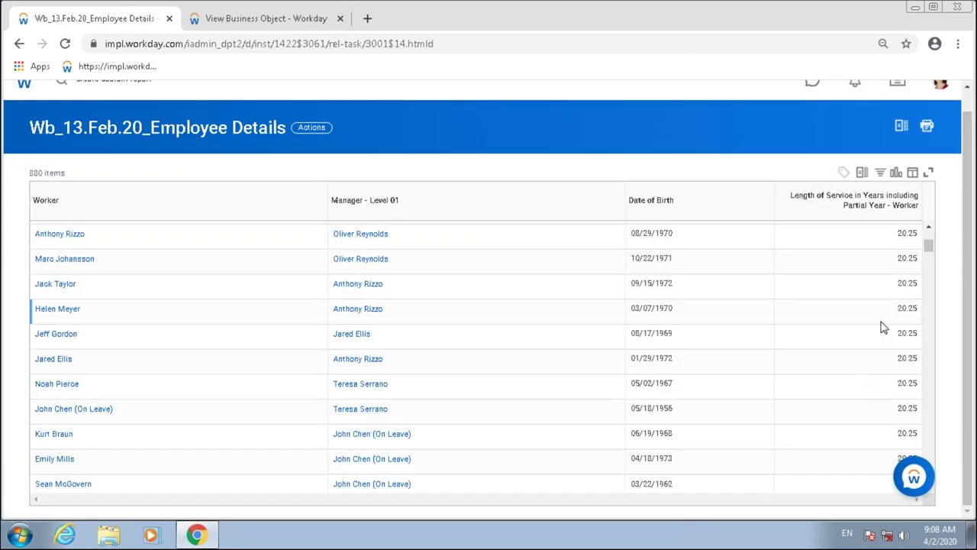
{"action": "scroll", "coordinate": [855, 382], "scroll_direction": "up", "scroll_amount": 10}
{"action": "scroll", "coordinate": [861, 345], "scroll_direction": "up", "scroll_amount": 1}
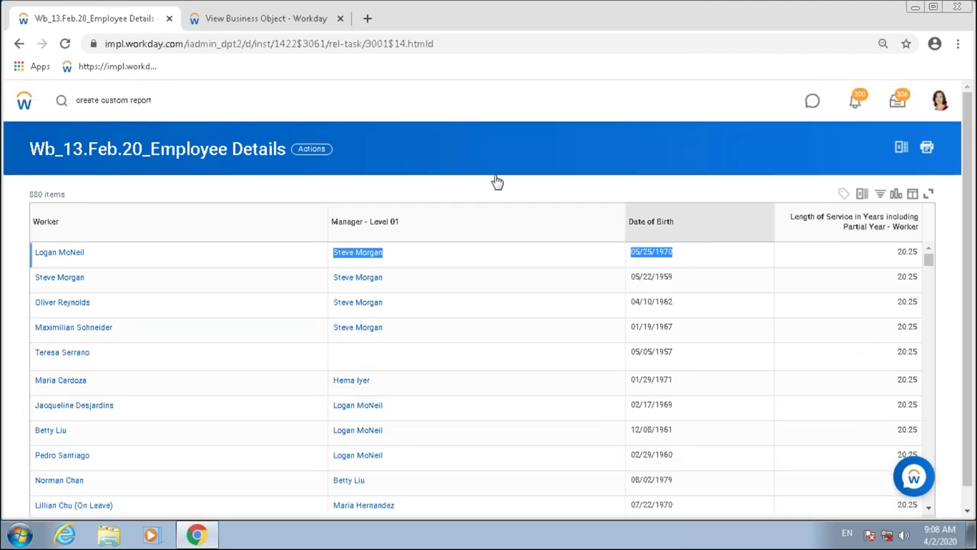
{"action": "left_click_drag", "start_coordinate": [29, 198], "coordinate": [68, 197]}
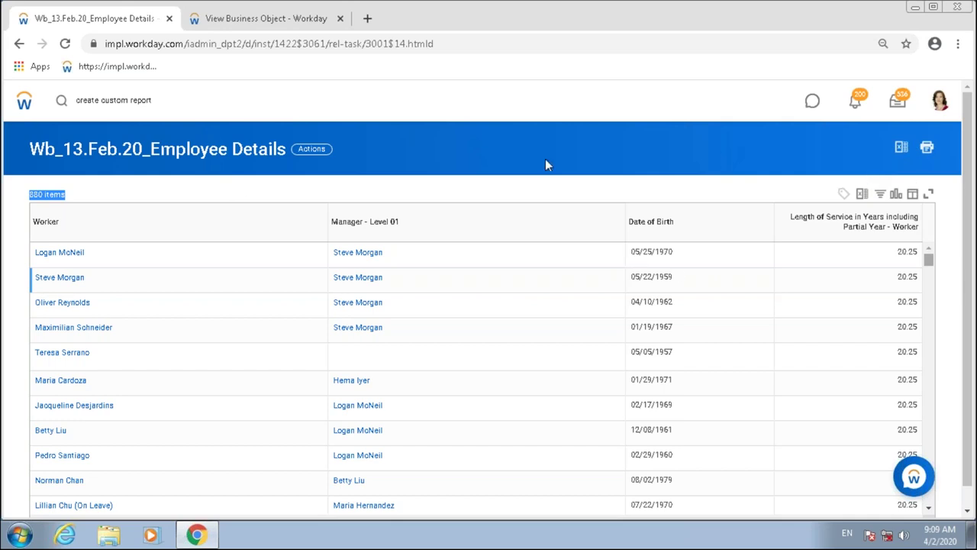
{"action": "left_click", "coordinate": [292, 148]}
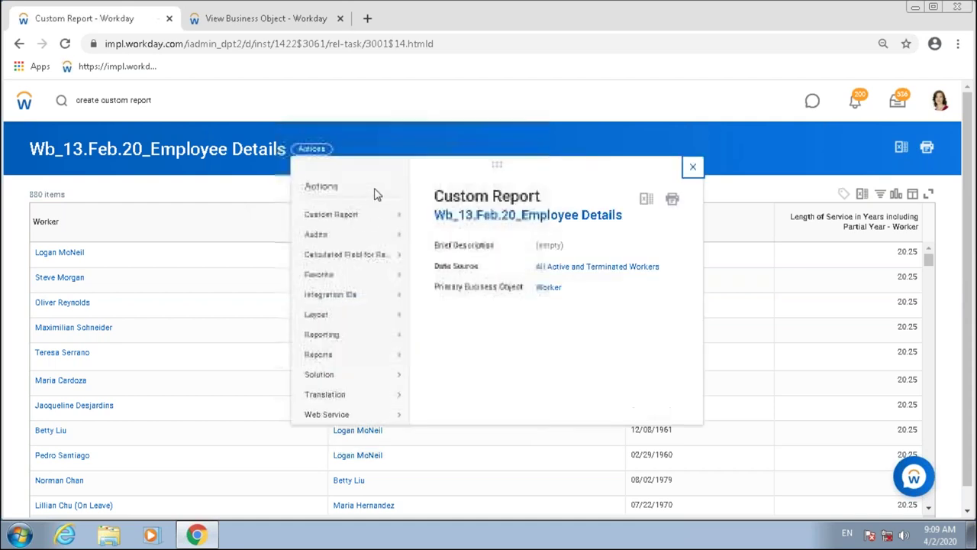
Reopen the report definition, insert a column row after Manager - Level 01, and search fields for 'age'
{"action": "mouse_move", "coordinate": [350, 221]}
{"action": "left_click", "coordinate": [693, 166]}
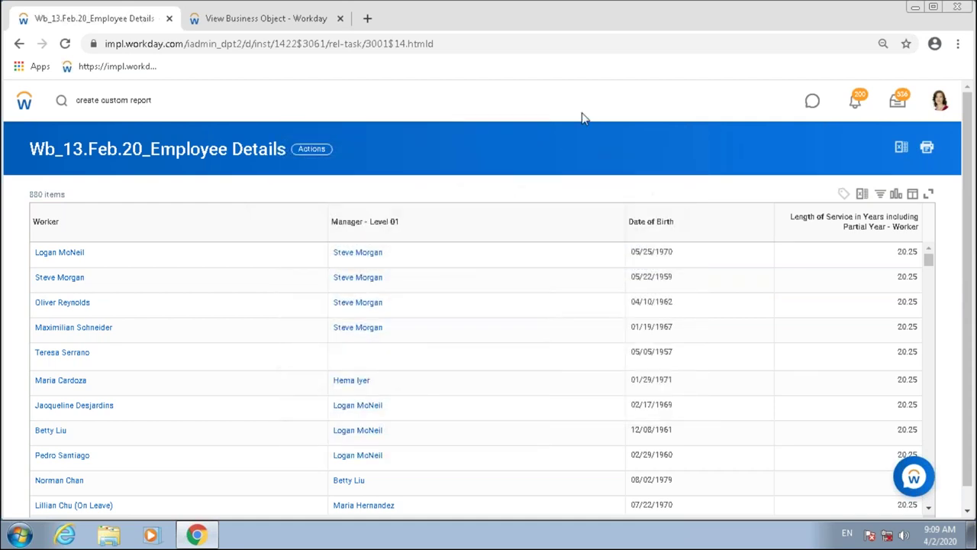
{"action": "key", "text": "Down"}
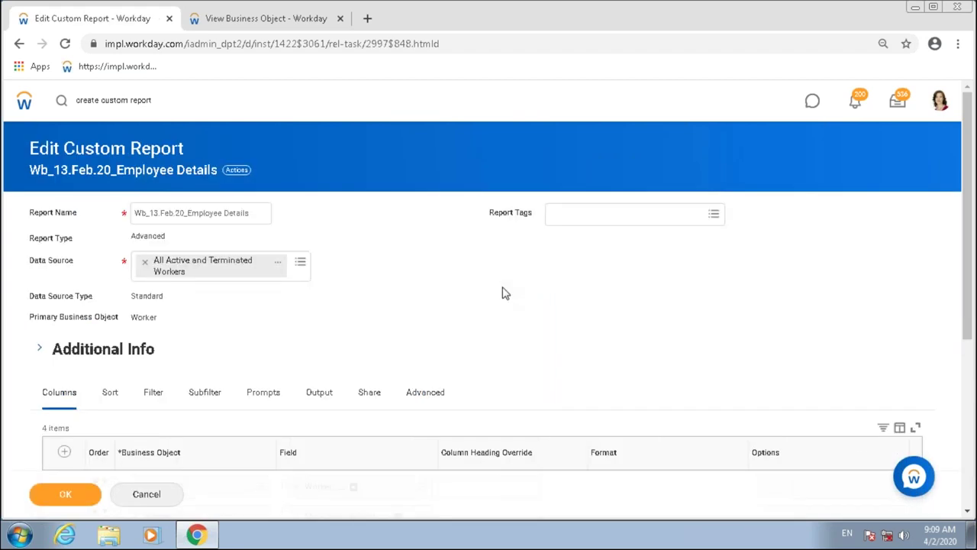
{"action": "scroll", "coordinate": [511, 291], "scroll_direction": "down", "scroll_amount": 4}
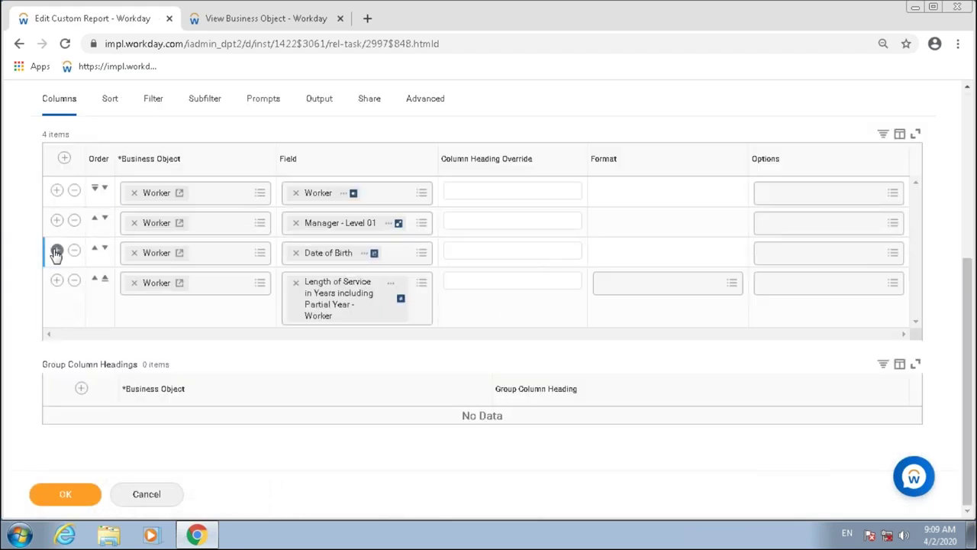
{"action": "left_click", "coordinate": [57, 220]}
{"action": "left_click", "coordinate": [324, 257]}
{"action": "type", "text": "age"}
{"action": "key", "text": "Return"}
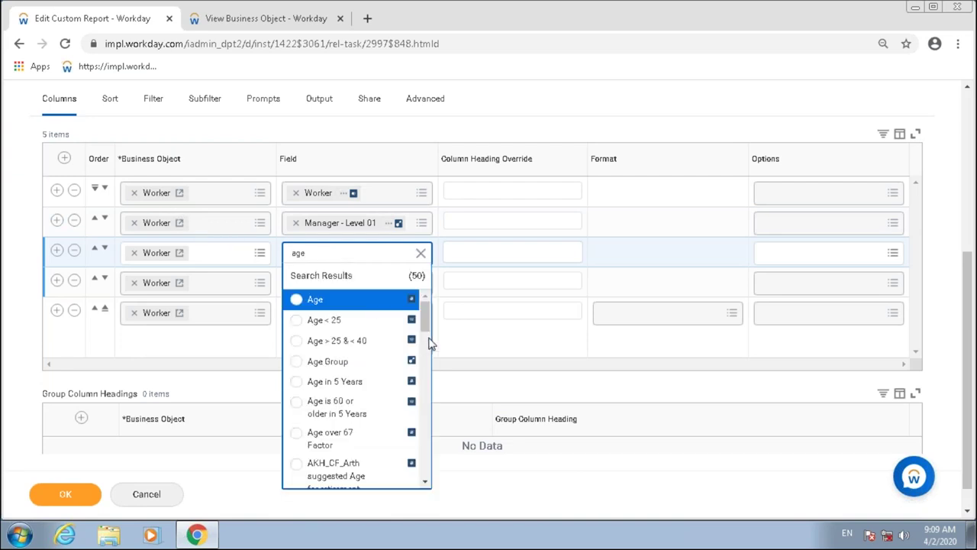
Choose Age as the new column's field and review the rerun output of 880 items
{"action": "left_click", "coordinate": [390, 302]}
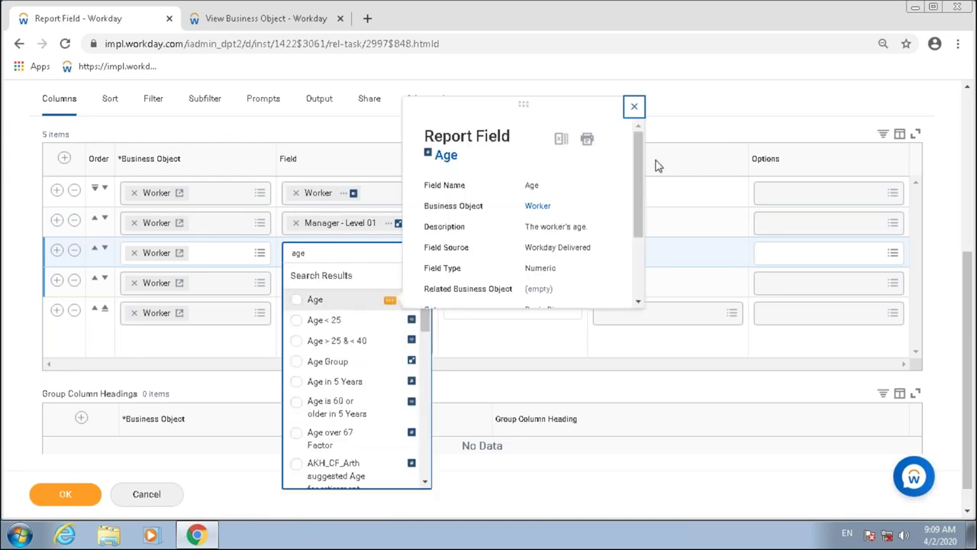
{"action": "left_click_drag", "start_coordinate": [590, 228], "coordinate": [536, 232]}
{"action": "left_click_drag", "start_coordinate": [589, 247], "coordinate": [524, 269]}
{"action": "left_click", "coordinate": [302, 301]}
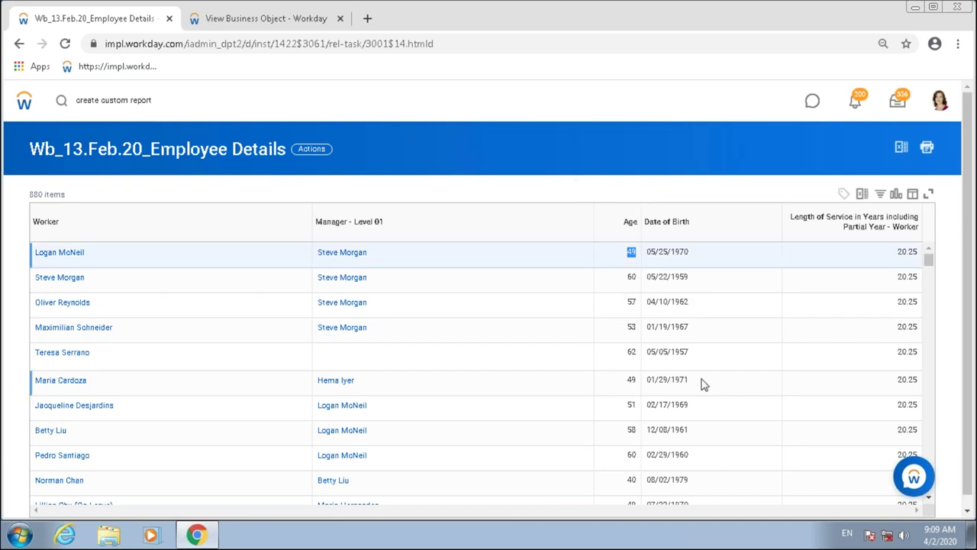
{"action": "scroll", "coordinate": [704, 384], "scroll_direction": "down", "scroll_amount": 10}
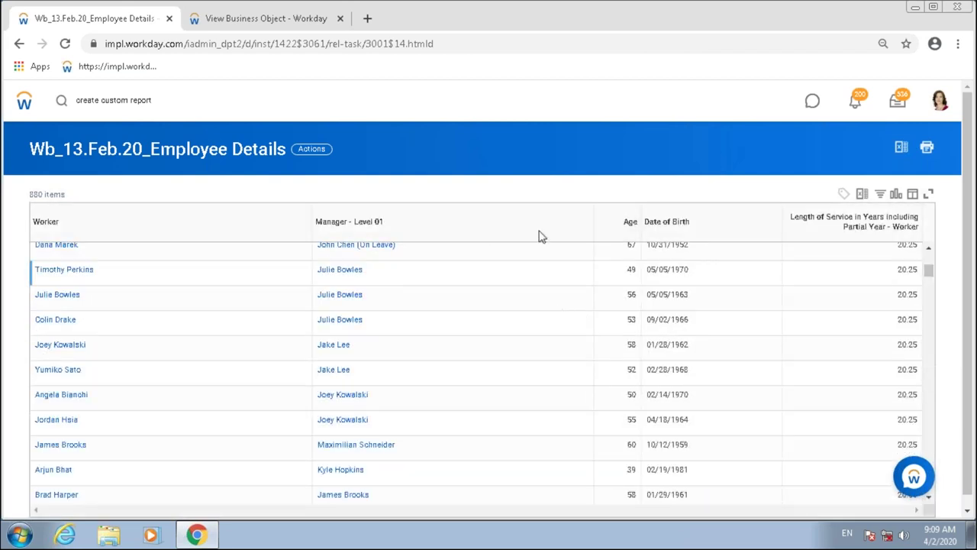
{"action": "scroll", "coordinate": [685, 350], "scroll_direction": "up", "scroll_amount": 10}
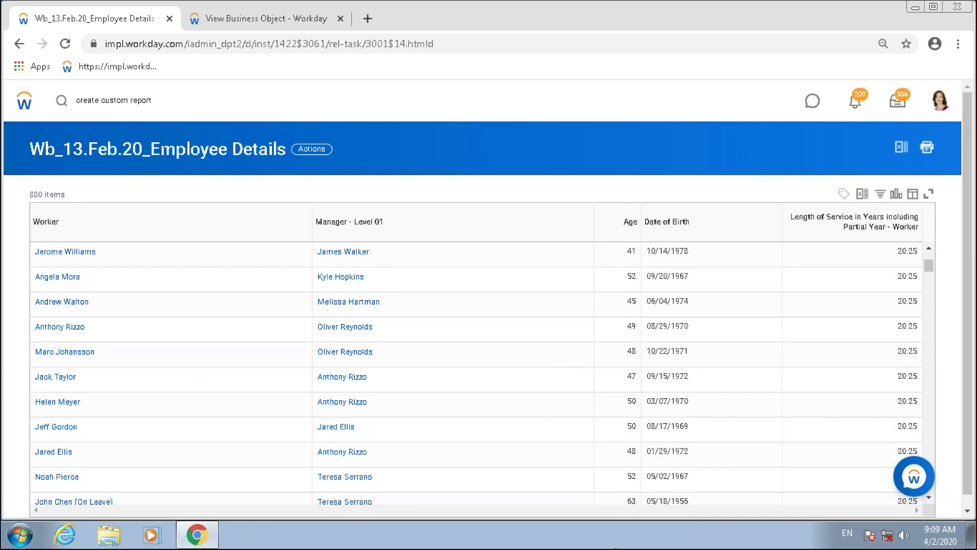
{"action": "scroll", "coordinate": [634, 404], "scroll_direction": "up", "scroll_amount": 3}
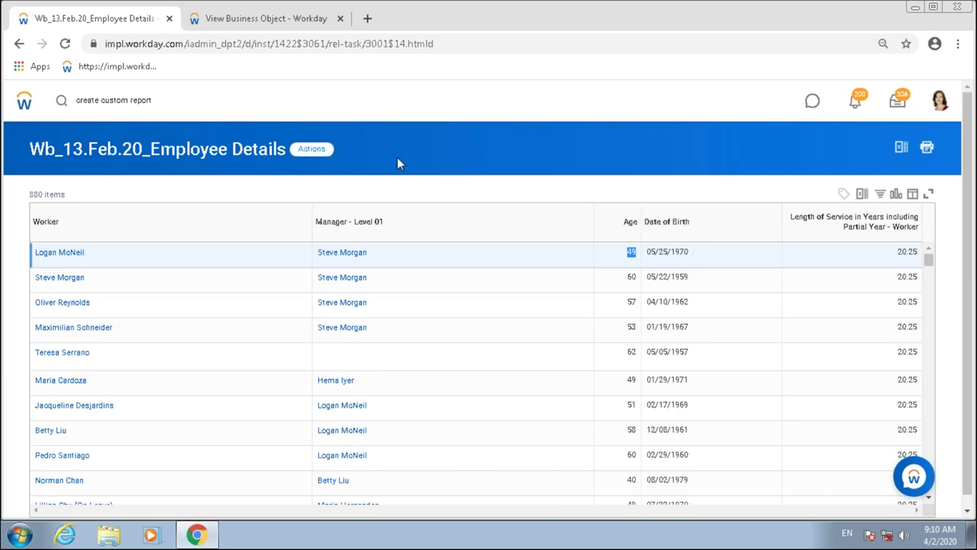
{"action": "left_click", "coordinate": [312, 149]}
Insert a Hire Date column below Age in the report definition and rerun the report
{"action": "mouse_move", "coordinate": [343, 214]}
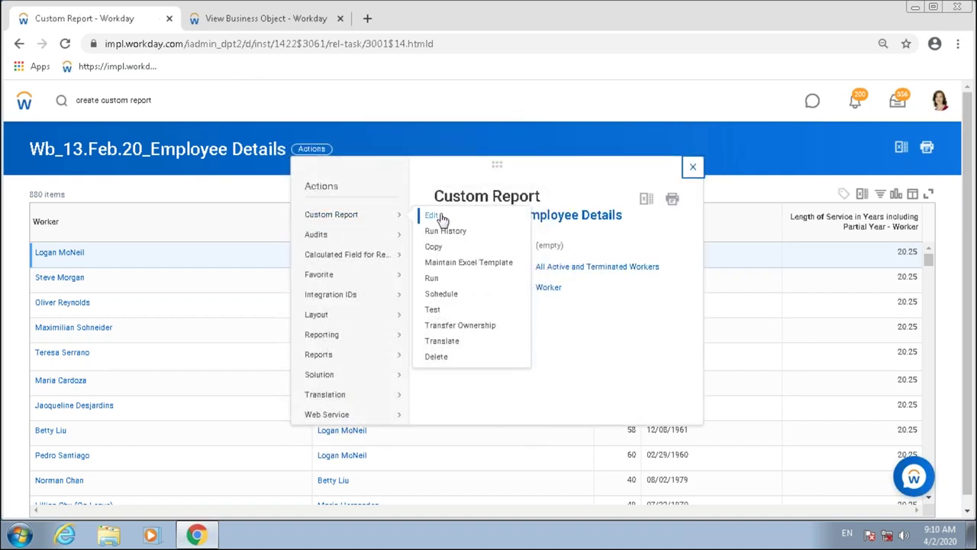
{"action": "left_click", "coordinate": [433, 216]}
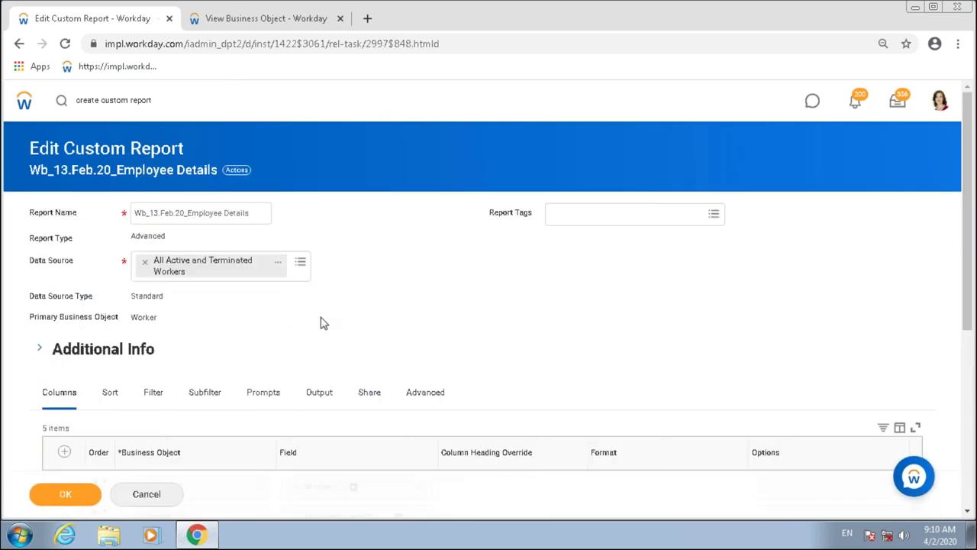
{"action": "scroll", "coordinate": [320, 323], "scroll_direction": "down", "scroll_amount": 5}
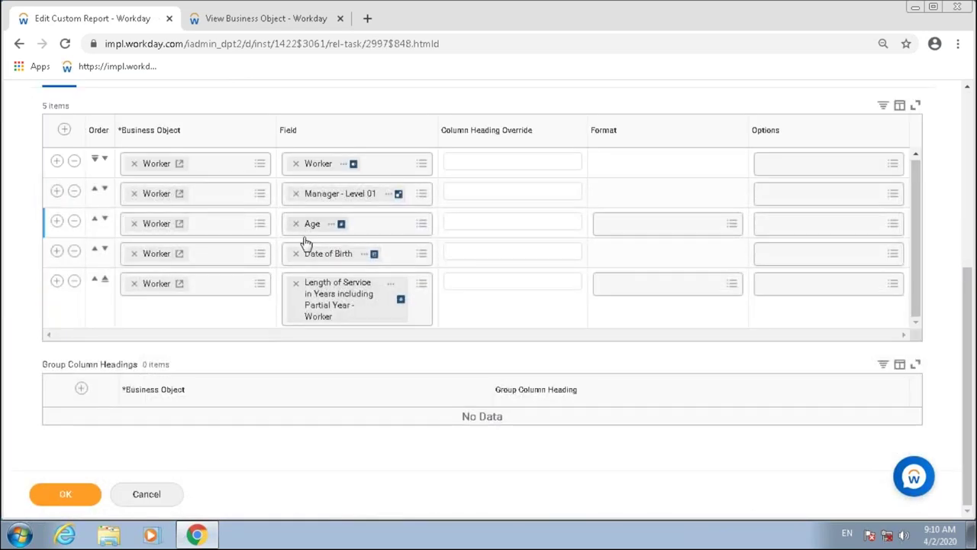
{"action": "left_click", "coordinate": [56, 221]}
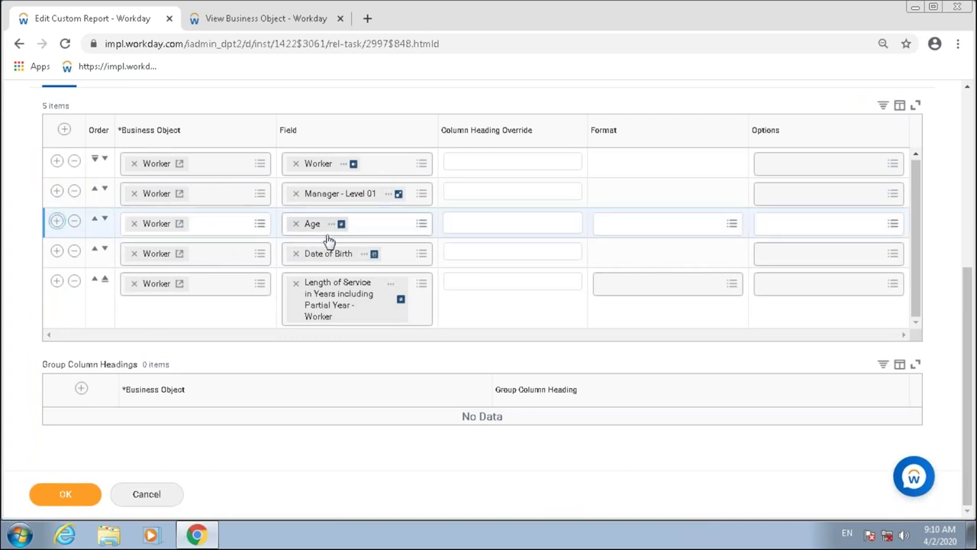
{"action": "left_click", "coordinate": [313, 255]}
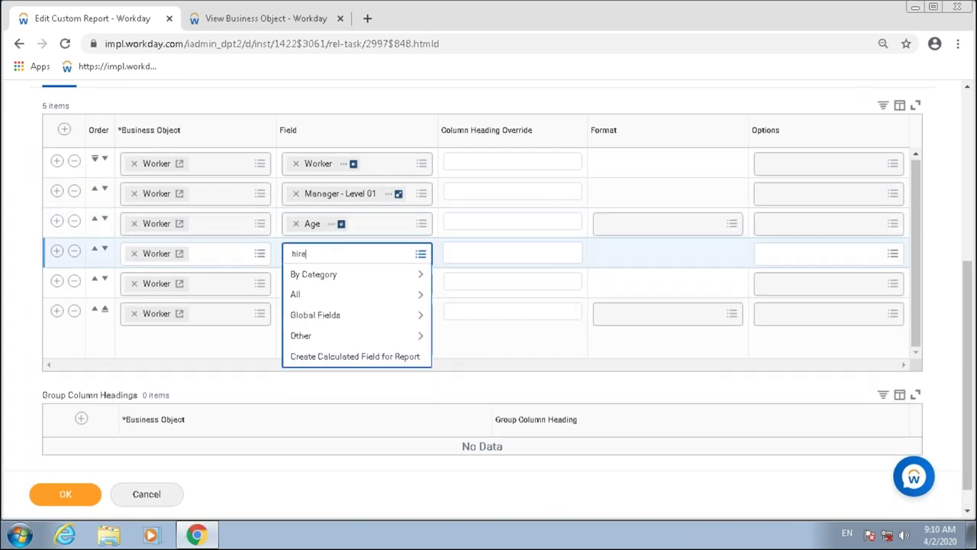
{"action": "key", "text": "Return"}
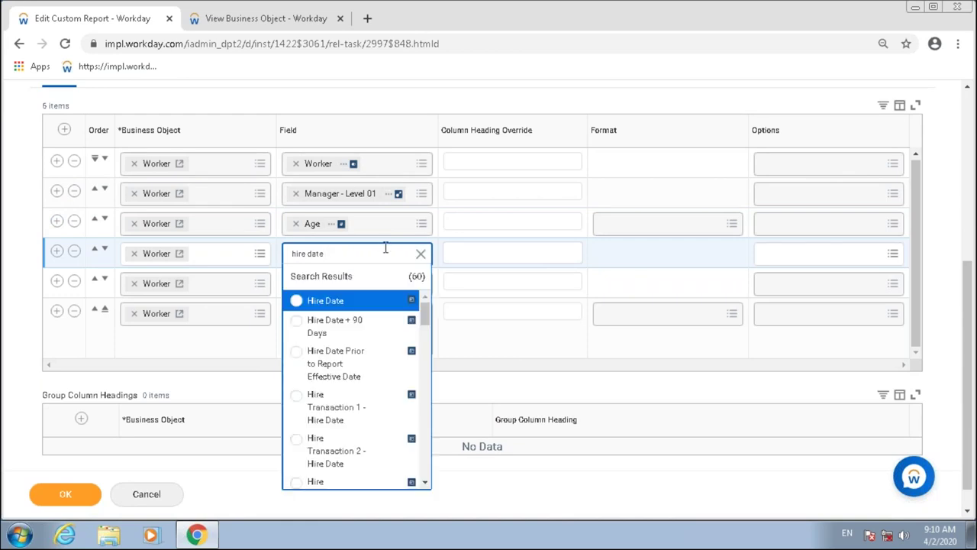
{"action": "left_click", "coordinate": [388, 304]}
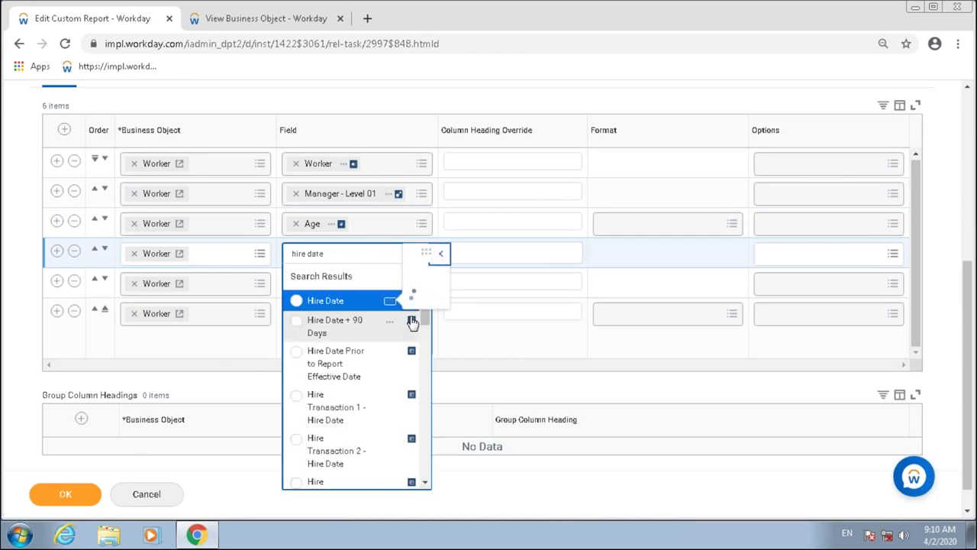
{"action": "left_click_drag", "start_coordinate": [544, 249], "coordinate": [599, 263]}
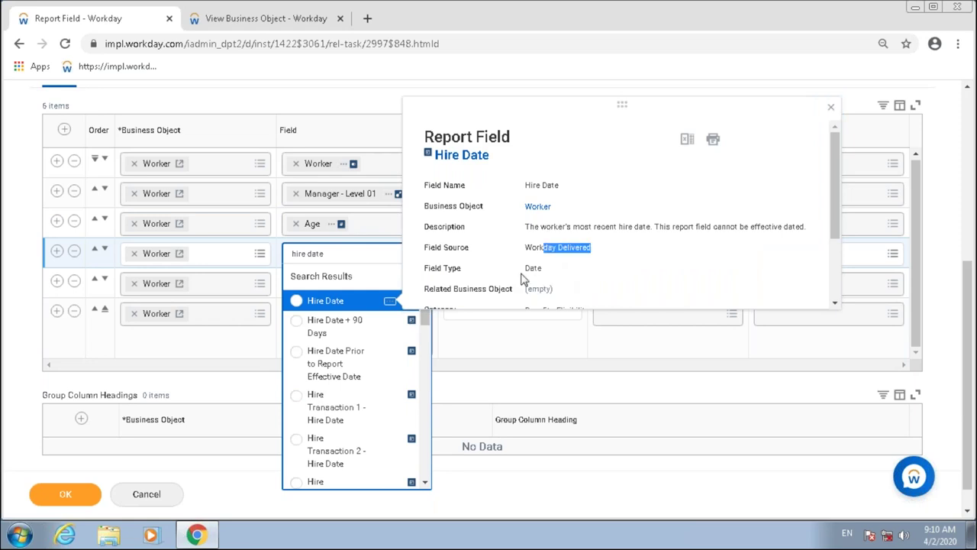
{"action": "left_click_drag", "start_coordinate": [522, 269], "coordinate": [543, 268]}
{"action": "left_click", "coordinate": [325, 301]}
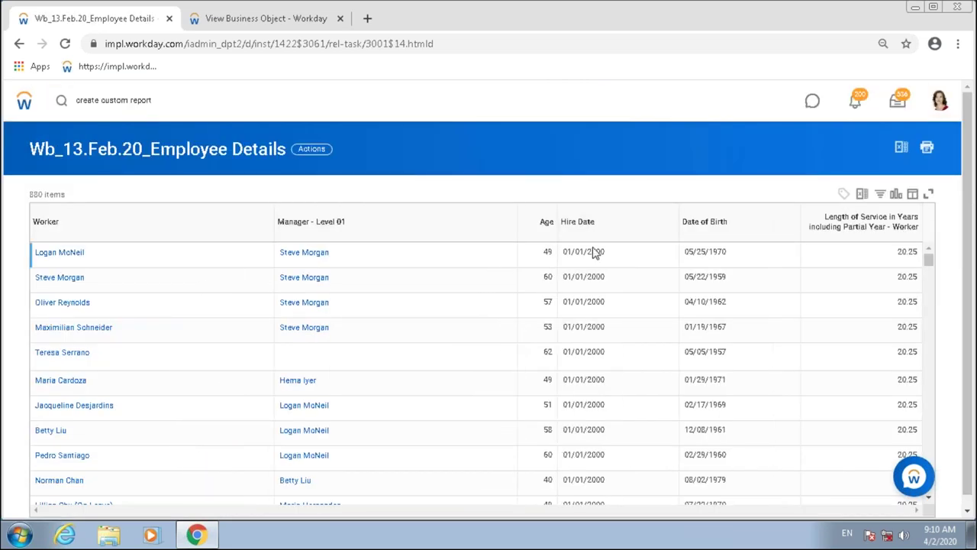
Sort the results by Hire Date, switching from newest-first to oldest-first
{"action": "scroll", "coordinate": [585, 338], "scroll_direction": "down", "scroll_amount": 8}
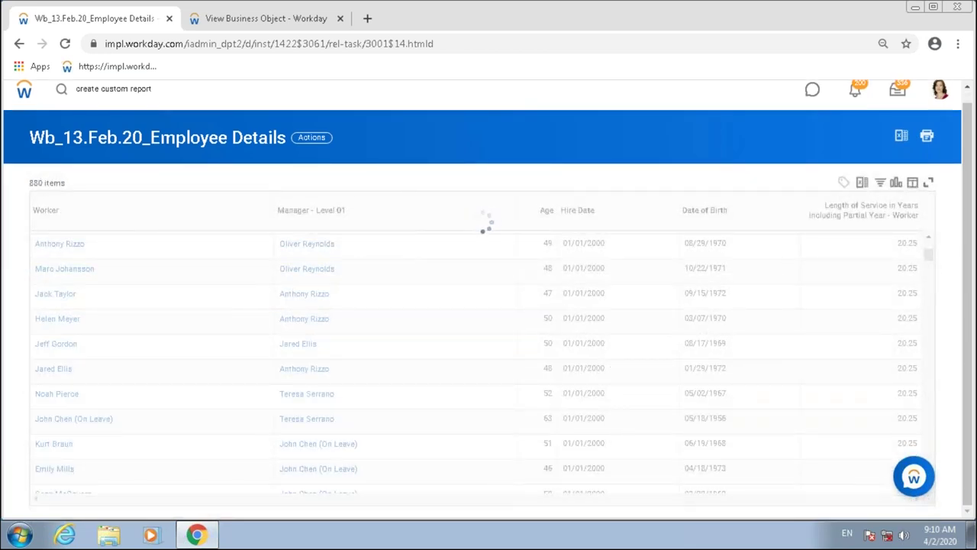
{"action": "scroll", "coordinate": [577, 352], "scroll_direction": "down", "scroll_amount": 3}
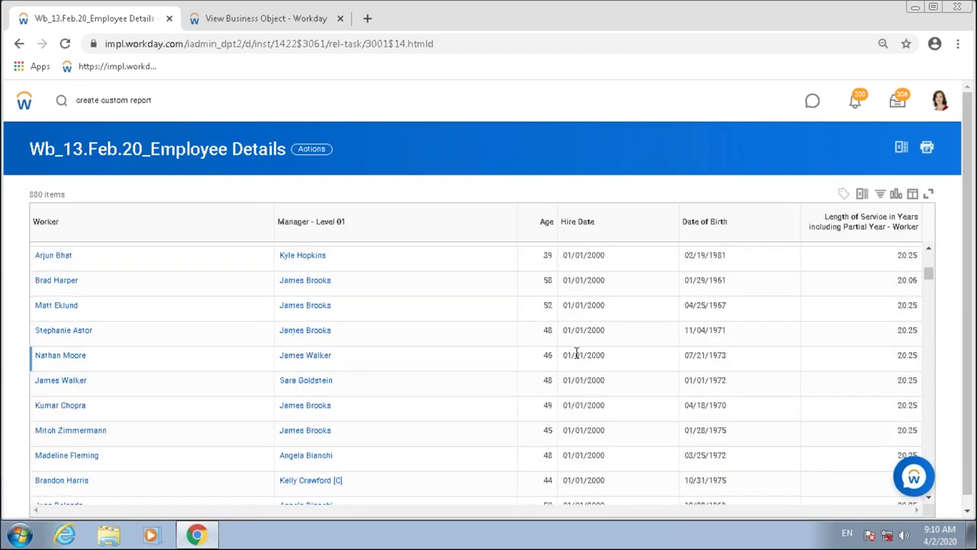
{"action": "scroll", "coordinate": [577, 352], "scroll_direction": "down", "scroll_amount": 3}
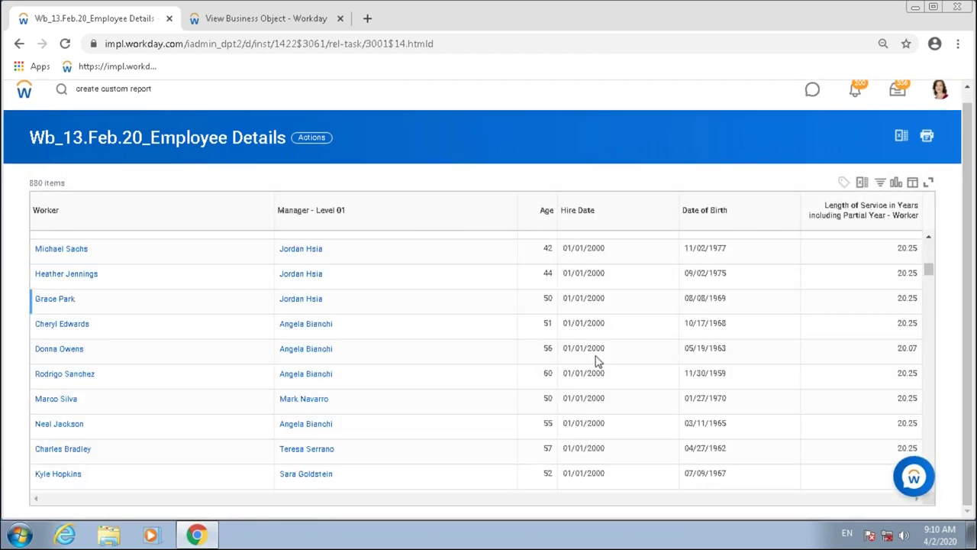
{"action": "scroll", "coordinate": [601, 328], "scroll_direction": "down", "scroll_amount": 3}
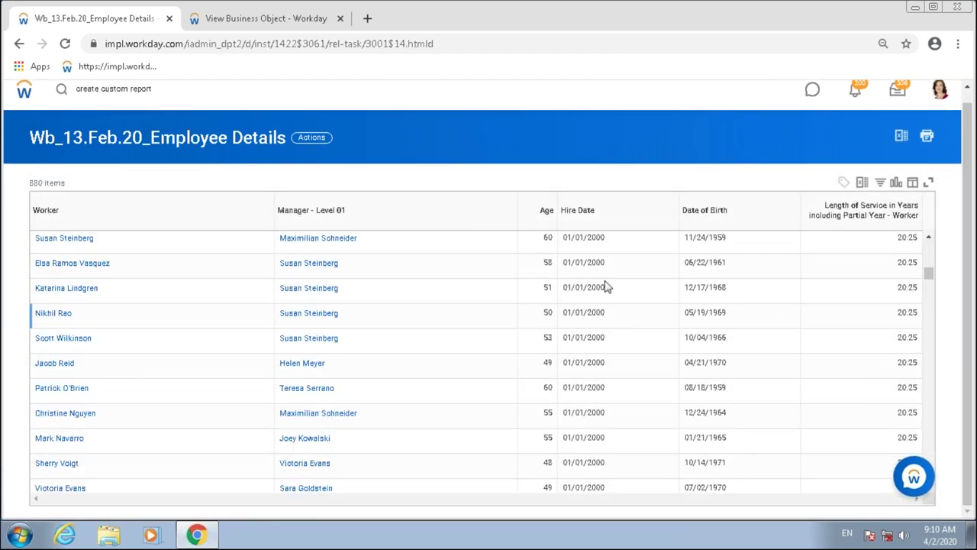
{"action": "left_click", "coordinate": [584, 212]}
{"action": "left_click", "coordinate": [657, 274]}
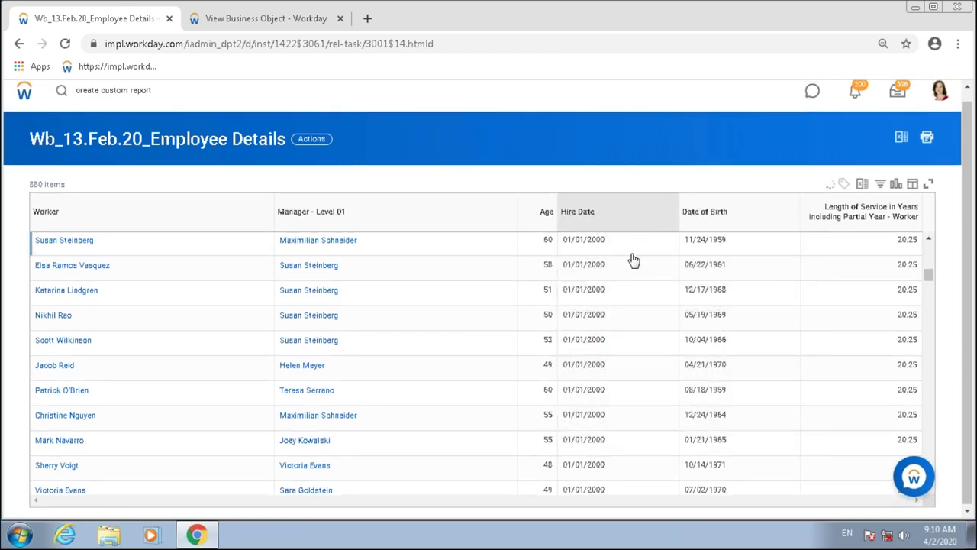
{"action": "left_click", "coordinate": [637, 262]}
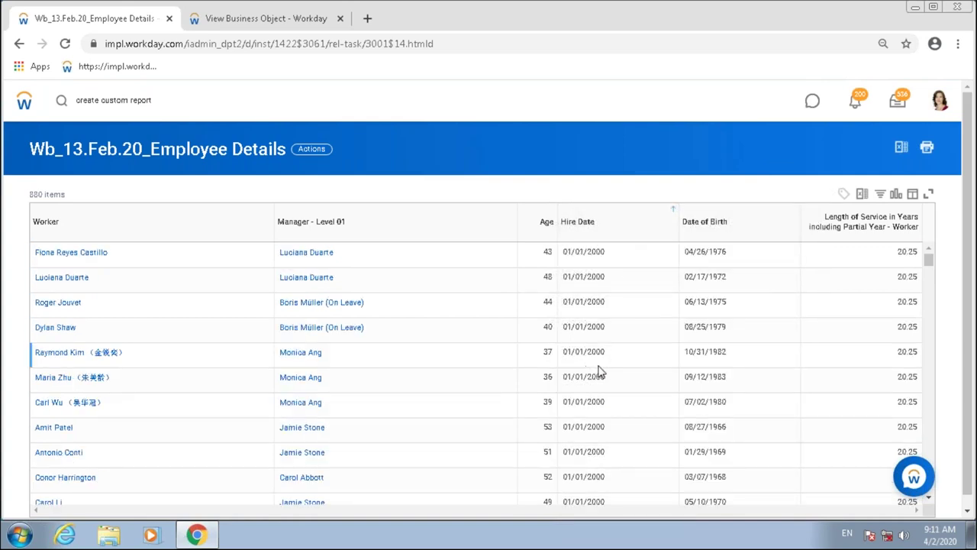
Reapply the ascending Hire Date sort and check the earliest 01/01/2000 hires at the top
{"action": "scroll", "coordinate": [600, 371], "scroll_direction": "down", "scroll_amount": 5}
{"action": "scroll", "coordinate": [601, 371], "scroll_direction": "down", "scroll_amount": 1}
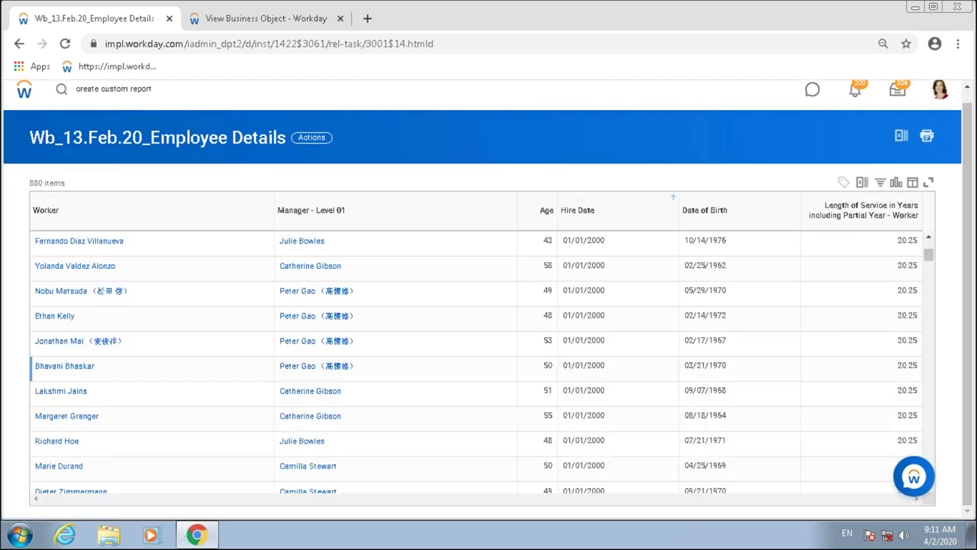
{"action": "scroll", "coordinate": [602, 358], "scroll_direction": "down", "scroll_amount": 3}
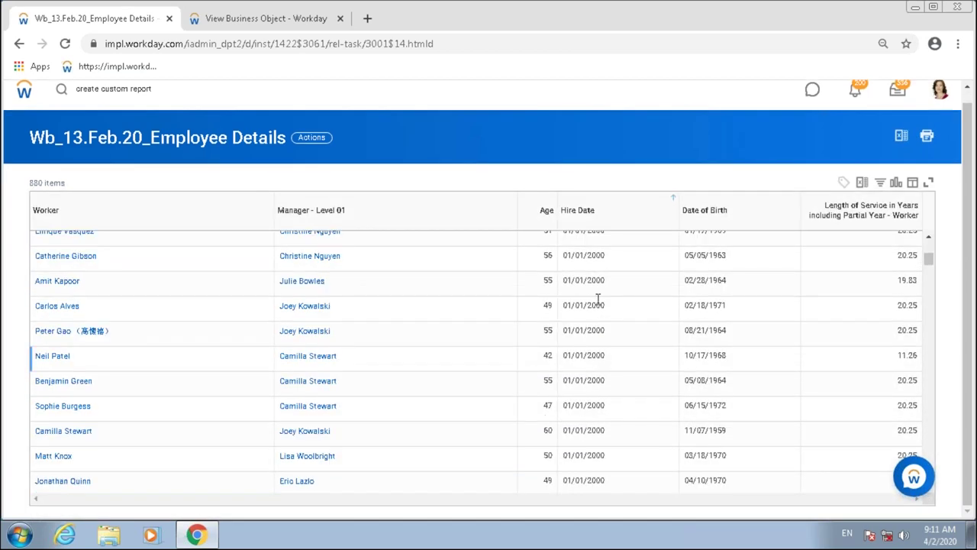
{"action": "left_click", "coordinate": [586, 211]}
{"action": "left_click", "coordinate": [626, 245]}
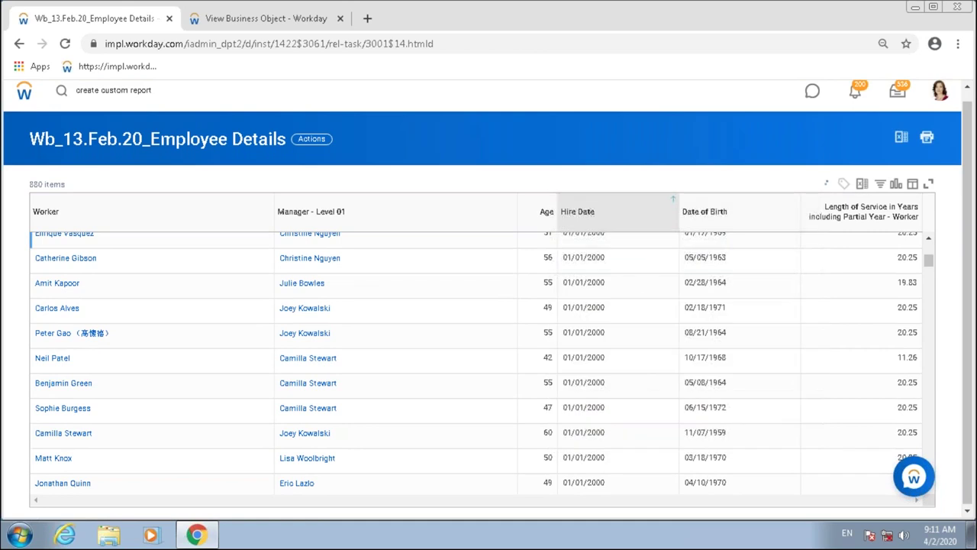
{"action": "scroll", "coordinate": [630, 330], "scroll_direction": "down", "scroll_amount": 10}
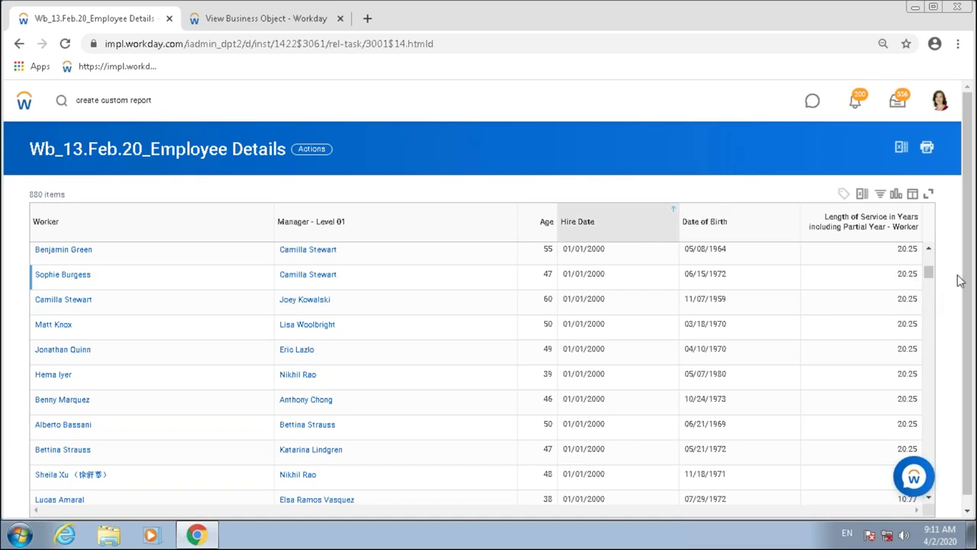
{"action": "scroll", "coordinate": [926, 308], "scroll_direction": "down", "scroll_amount": 3}
{"action": "scroll", "coordinate": [926, 308], "scroll_direction": "down", "scroll_amount": 5}
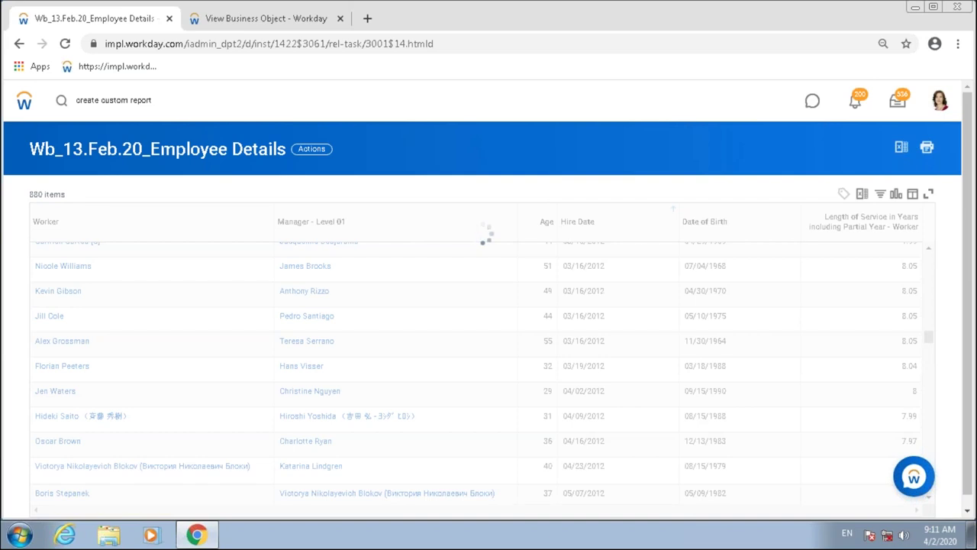
{"action": "left_click", "coordinate": [611, 238]}
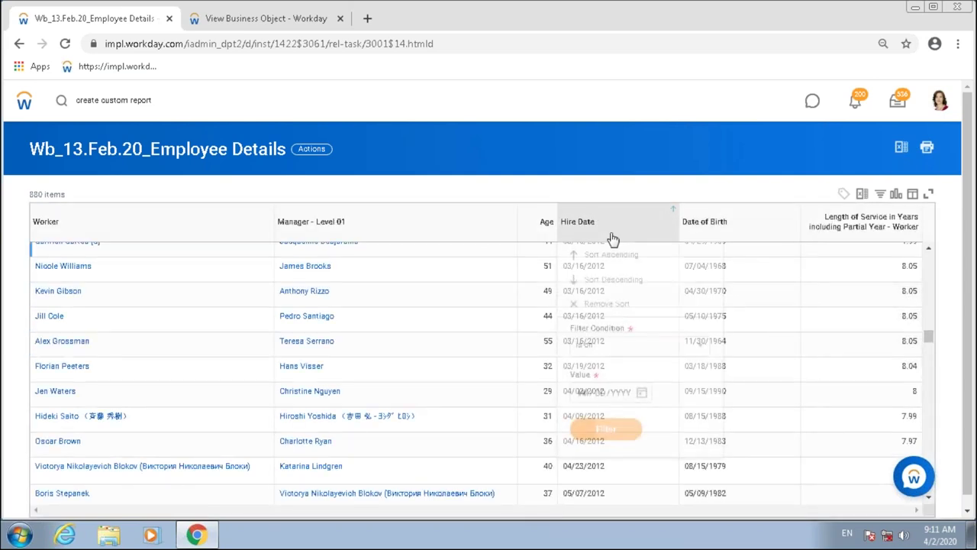
{"action": "left_click", "coordinate": [636, 281]}
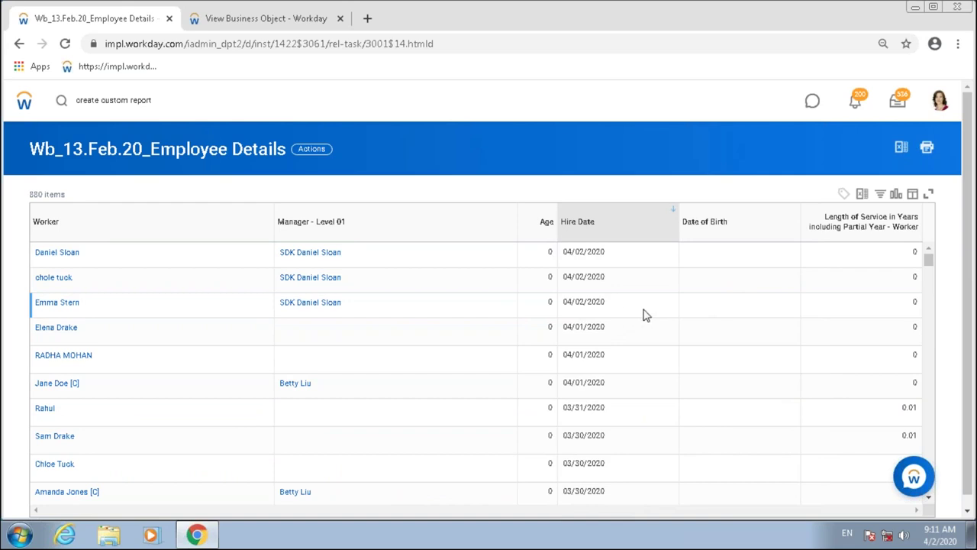
{"action": "scroll", "coordinate": [644, 314], "scroll_direction": "down", "scroll_amount": 10}
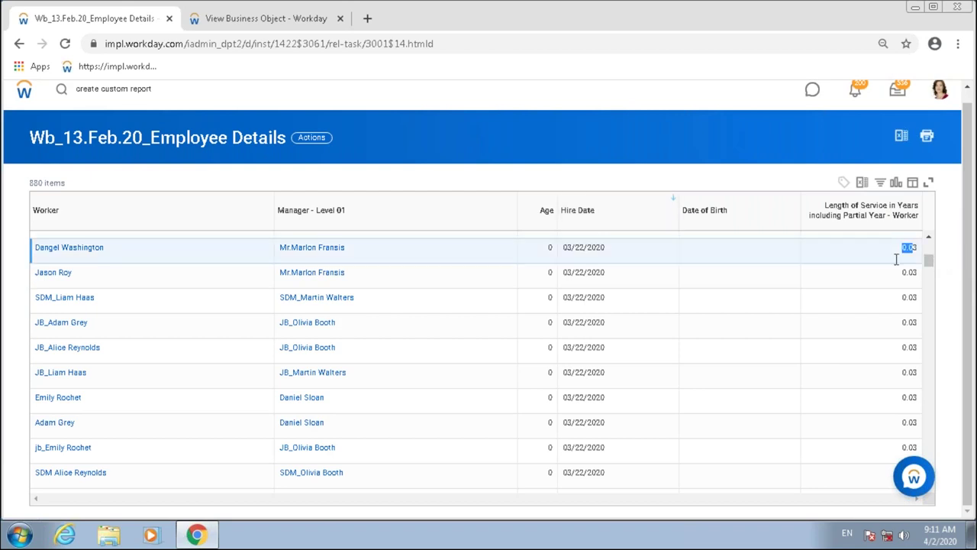
{"action": "scroll", "coordinate": [491, 397], "scroll_direction": "down", "scroll_amount": 5}
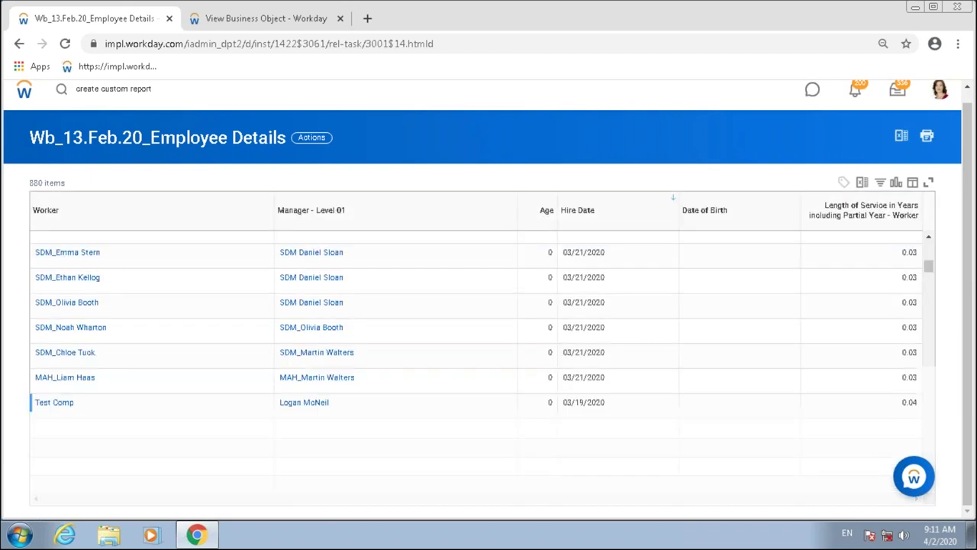
{"action": "scroll", "coordinate": [583, 397], "scroll_direction": "up", "scroll_amount": 1}
{"action": "scroll", "coordinate": [584, 397], "scroll_direction": "up", "scroll_amount": 10}
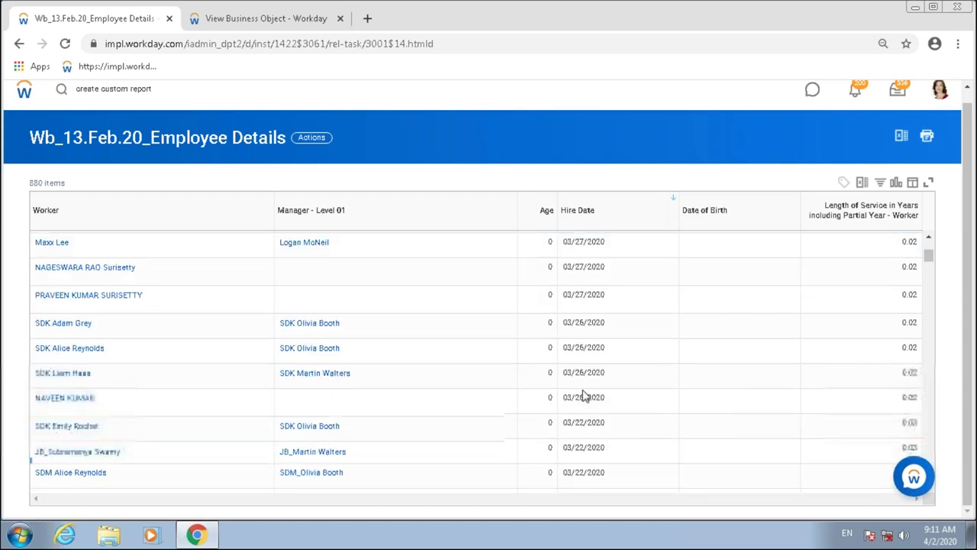
{"action": "scroll", "coordinate": [569, 390], "scroll_direction": "up", "scroll_amount": 5}
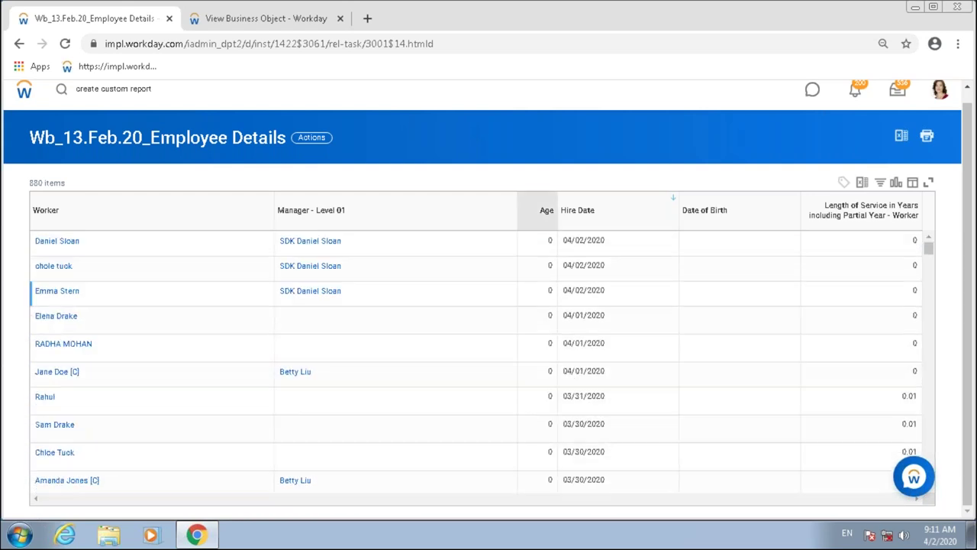
{"action": "double_click", "coordinate": [552, 242]}
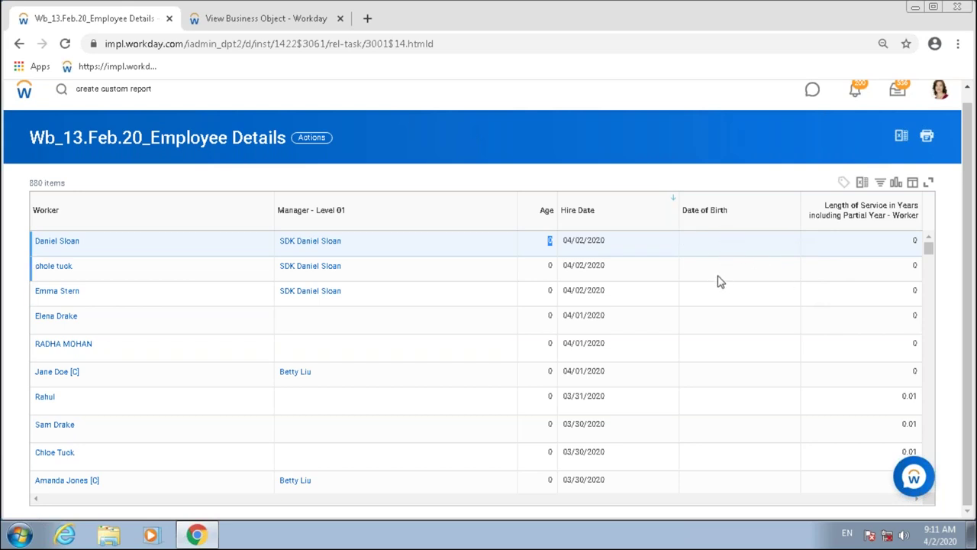
{"action": "left_click", "coordinate": [550, 322]}
{"action": "double_click", "coordinate": [558, 315]}
{"action": "left_click", "coordinate": [550, 343]}
{"action": "scroll", "coordinate": [700, 355], "scroll_direction": "down", "scroll_amount": 5}
{"action": "scroll", "coordinate": [700, 366], "scroll_direction": "down", "scroll_amount": 8}
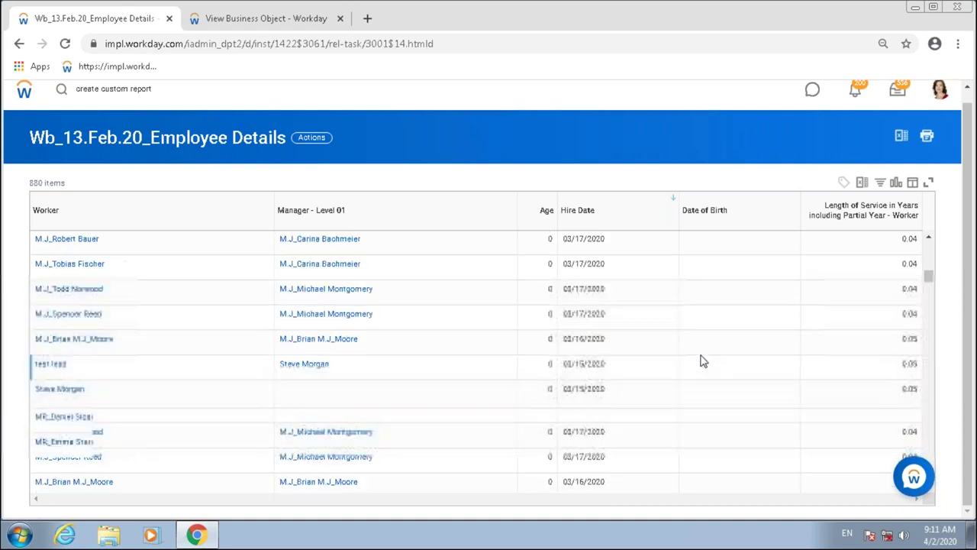
{"action": "scroll", "coordinate": [703, 361], "scroll_direction": "down", "scroll_amount": 3}
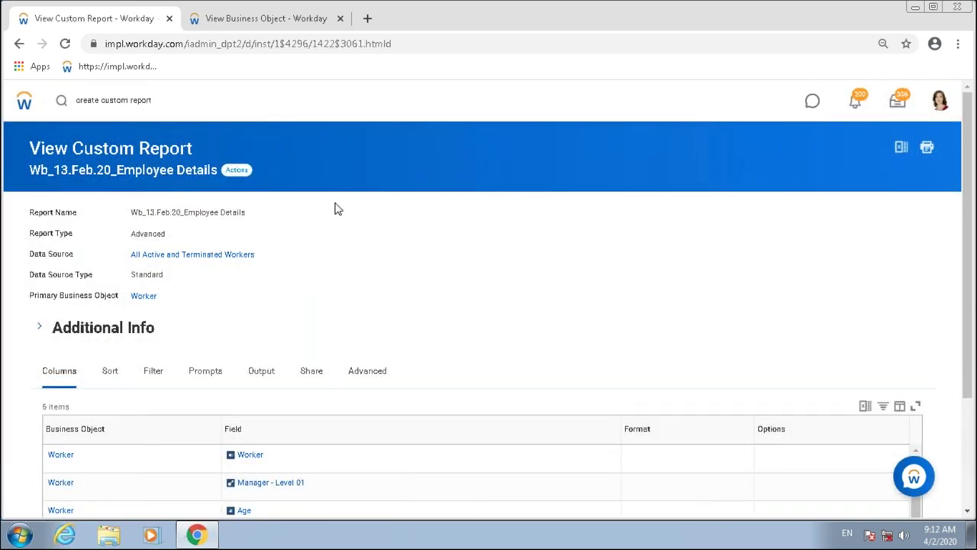
Edit the Wb_13.Feb.20_Employee Details definition and show its Filter on Instances conditions, currently 0
{"action": "mouse_move", "coordinate": [294, 229]}
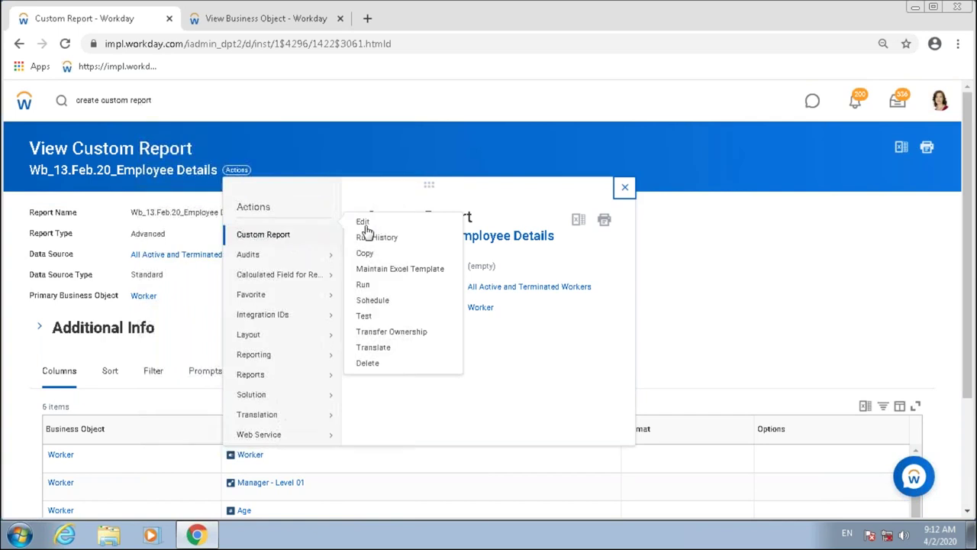
{"action": "left_click", "coordinate": [365, 222]}
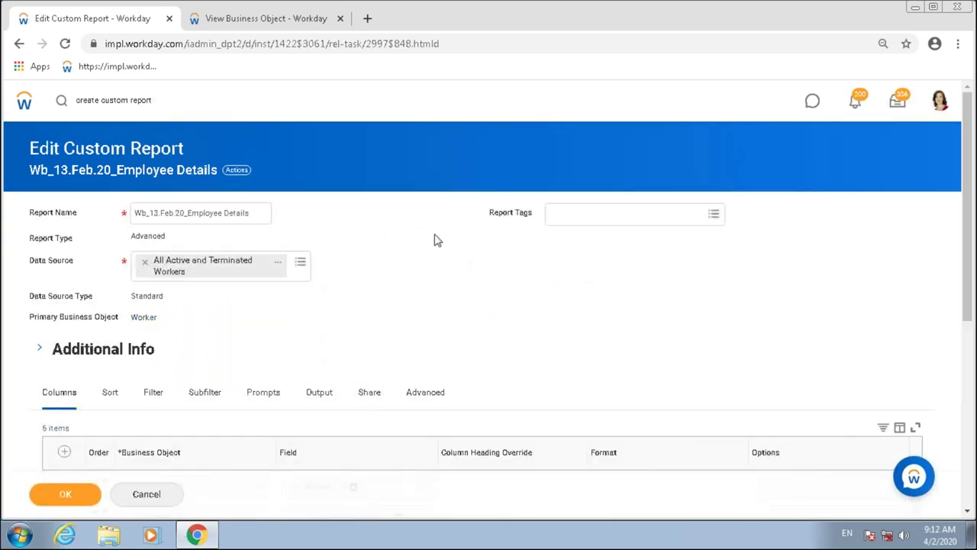
{"action": "left_click", "coordinate": [157, 392]}
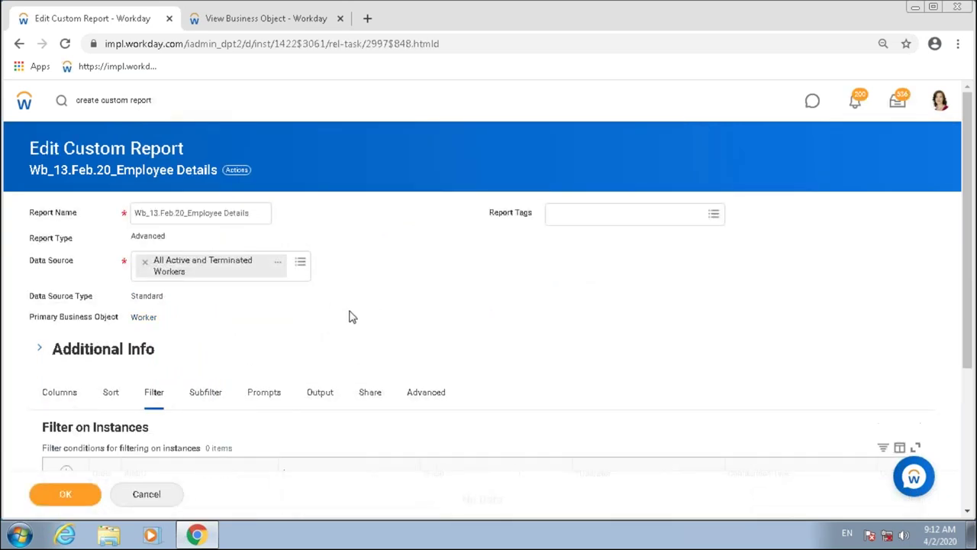
{"action": "scroll", "coordinate": [349, 317], "scroll_direction": "down", "scroll_amount": 3}
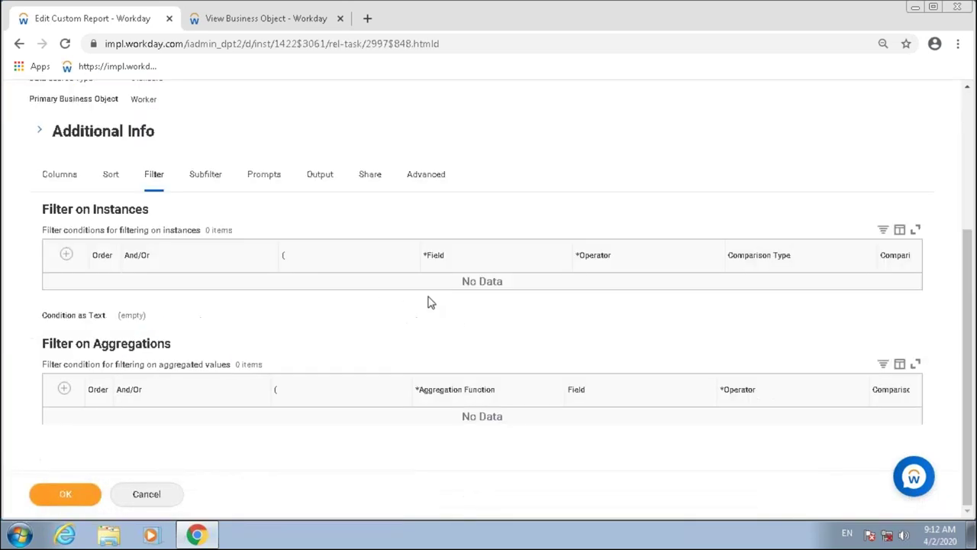
Add a 'Date of Birth is not blank' instance filter condition, then save and run the report
{"action": "left_click", "coordinate": [65, 255]}
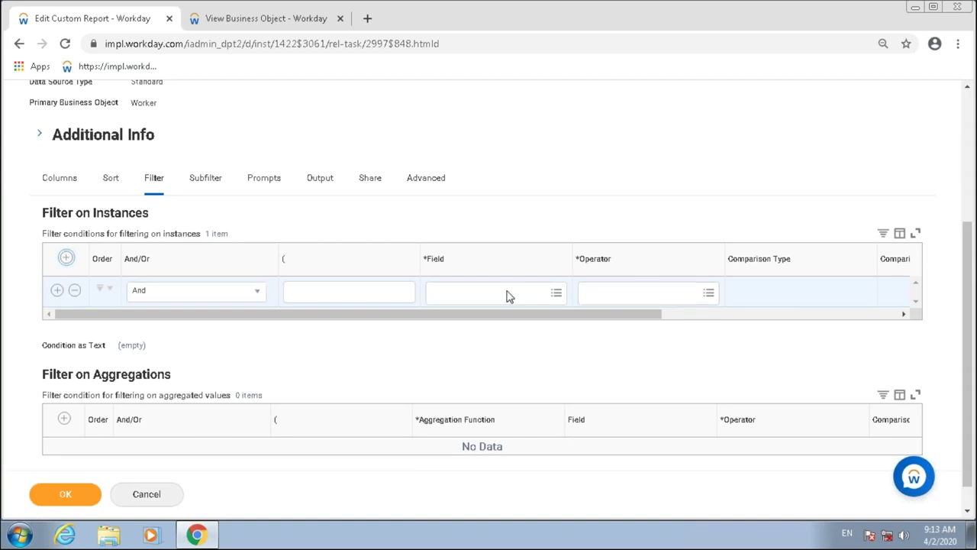
{"action": "left_click", "coordinate": [461, 292]}
{"action": "type", "text": "date of b"}
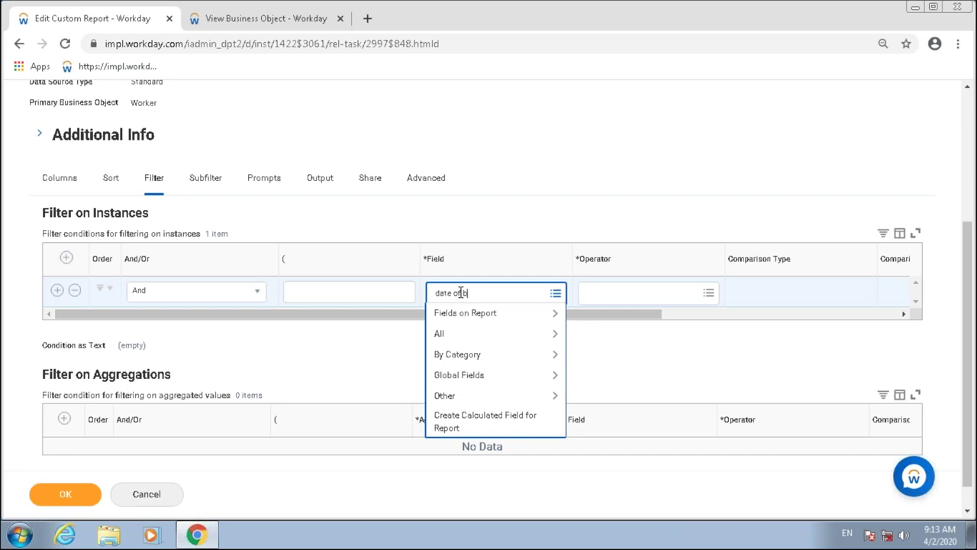
{"action": "type", "text": "irth"}
{"action": "key", "text": "Return"}
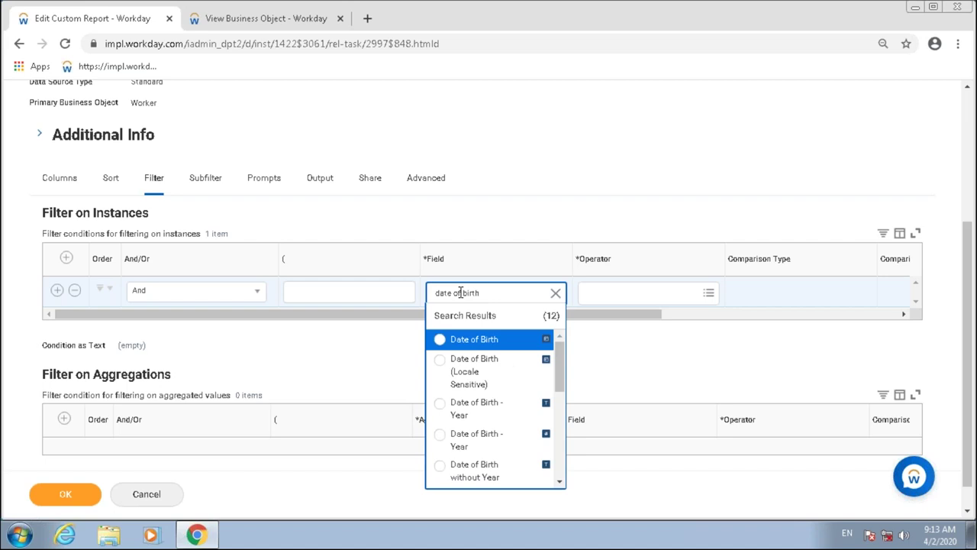
{"action": "left_click", "coordinate": [463, 341]}
{"action": "left_click", "coordinate": [710, 295]}
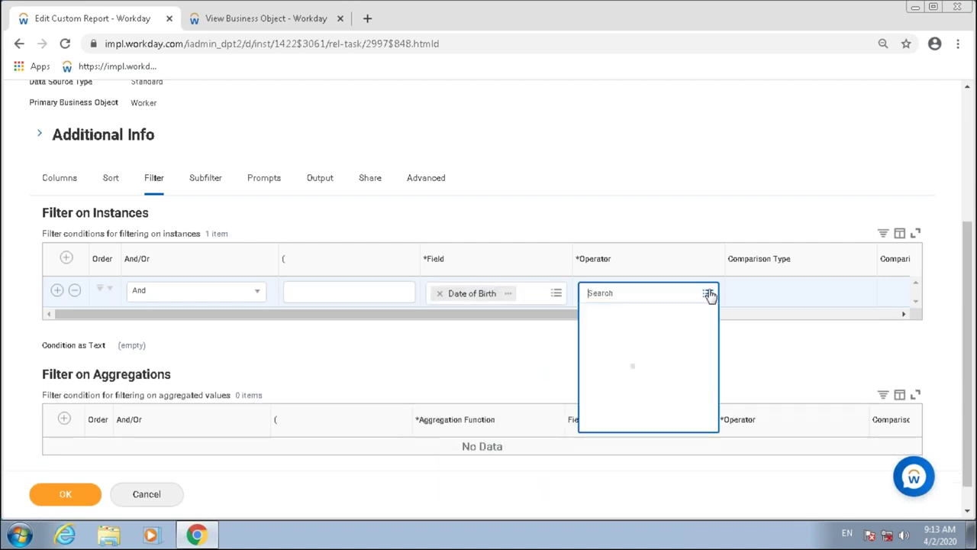
{"action": "left_click", "coordinate": [682, 333]}
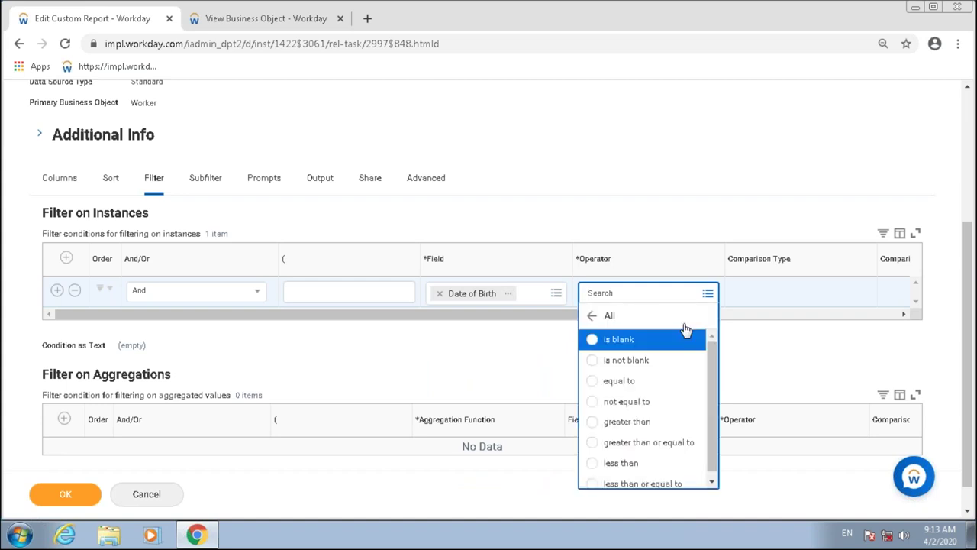
{"action": "left_click", "coordinate": [658, 365]}
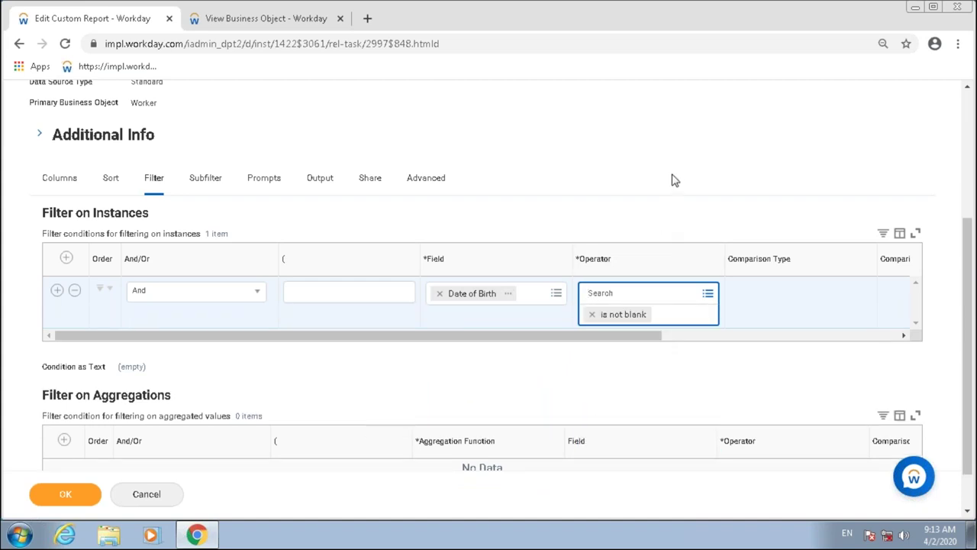
{"action": "left_click", "coordinate": [674, 179]}
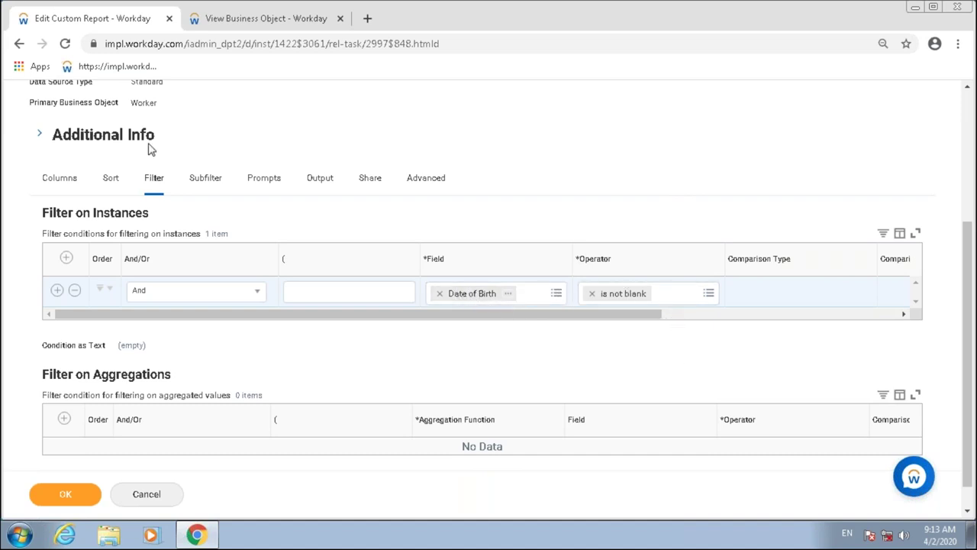
{"action": "left_click", "coordinate": [65, 494]}
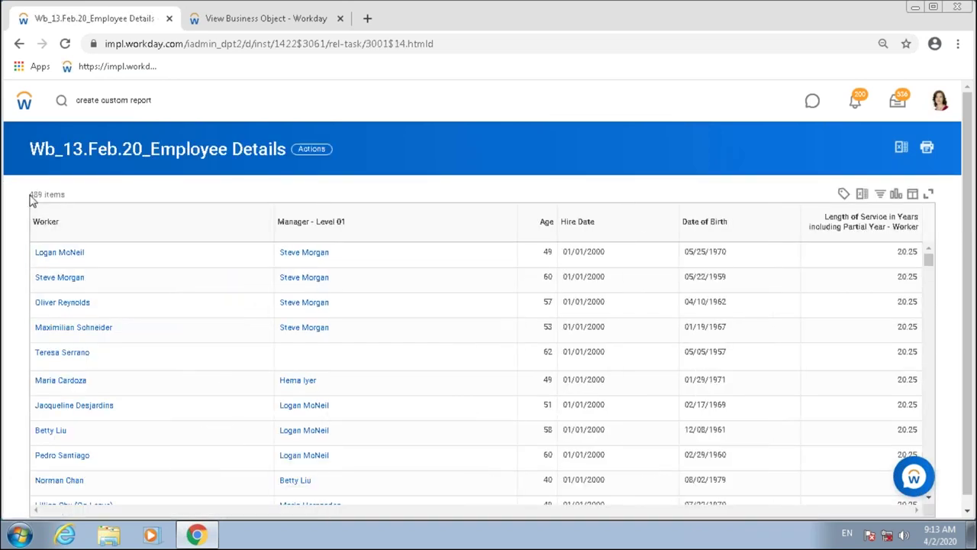
Confirm the 489 items and sort by Date of Birth ascending, led by 01/01/1900 births aged 120
{"action": "mouse_move", "coordinate": [32, 200]}
{"action": "left_mouse_down"}
{"action": "mouse_move", "coordinate": [77, 198]}
{"action": "mouse_move", "coordinate": [44, 204]}
{"action": "left_mouse_up"}
{"action": "left_click", "coordinate": [79, 196]}
{"action": "left_click", "coordinate": [735, 229]}
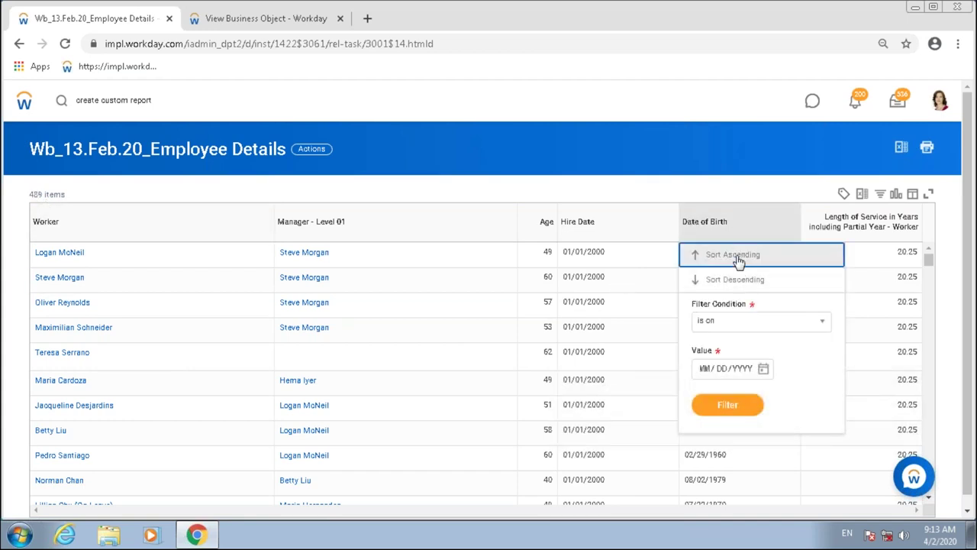
{"action": "left_click", "coordinate": [738, 261]}
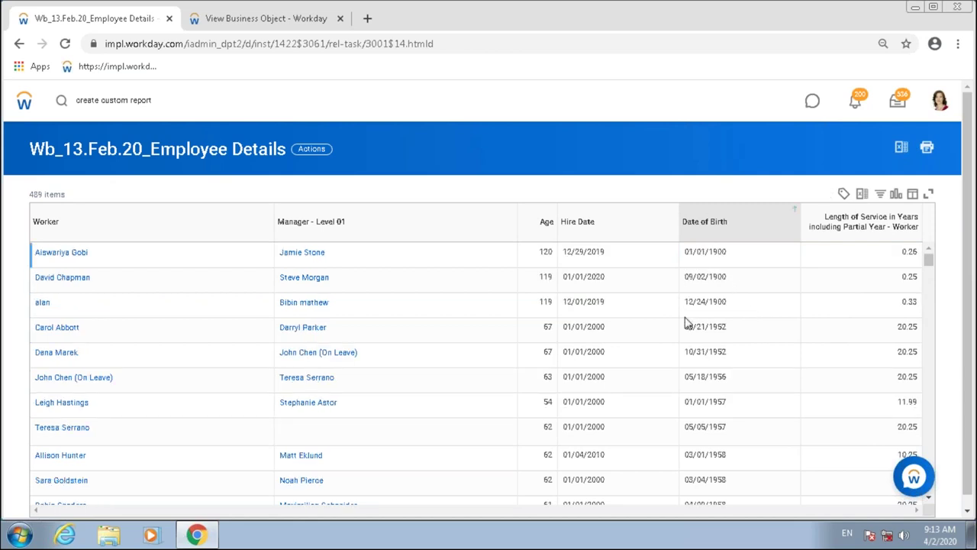
{"action": "left_click_drag", "start_coordinate": [731, 306], "coordinate": [686, 249]}
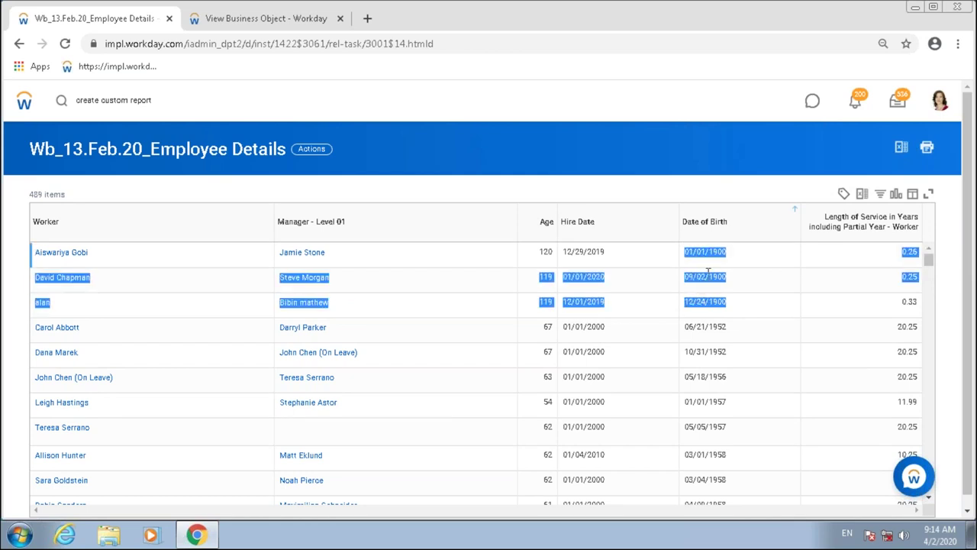
{"action": "left_click", "coordinate": [801, 345]}
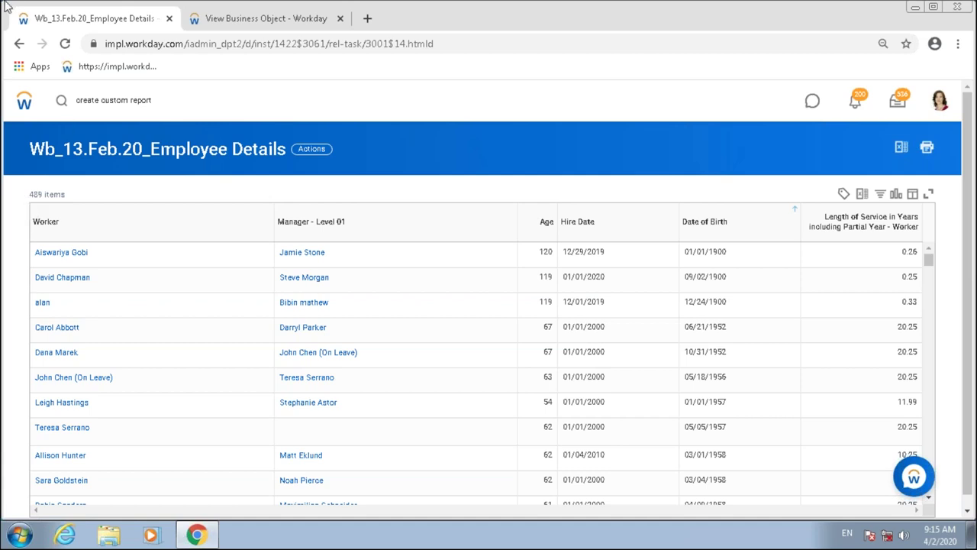
Search 'create calc field' and open the Create Calculated Field task
{"action": "left_click", "coordinate": [223, 18]}
{"action": "left_click_drag", "start_coordinate": [134, 124], "coordinate": [32, 120]}
{"action": "type", "text": "create c"}
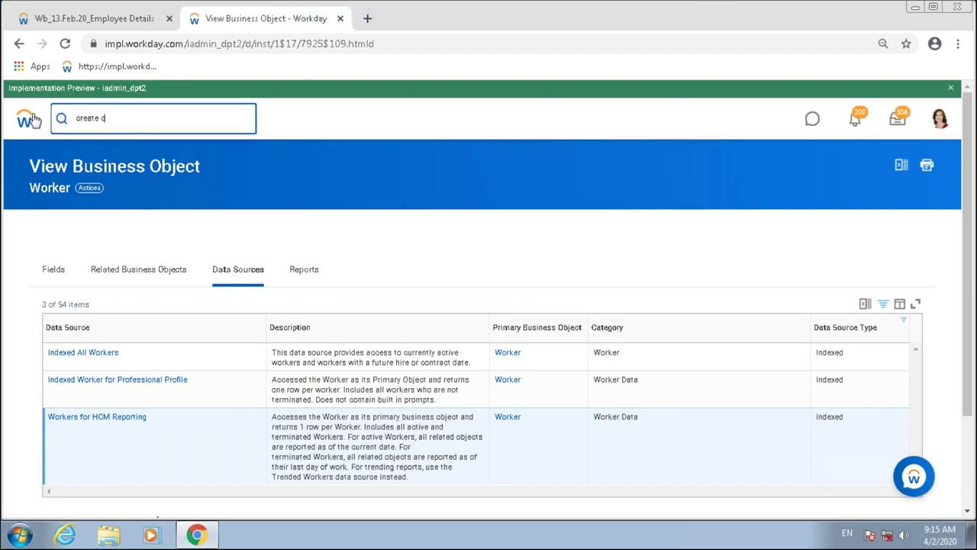
{"action": "type", "text": "alc field"}
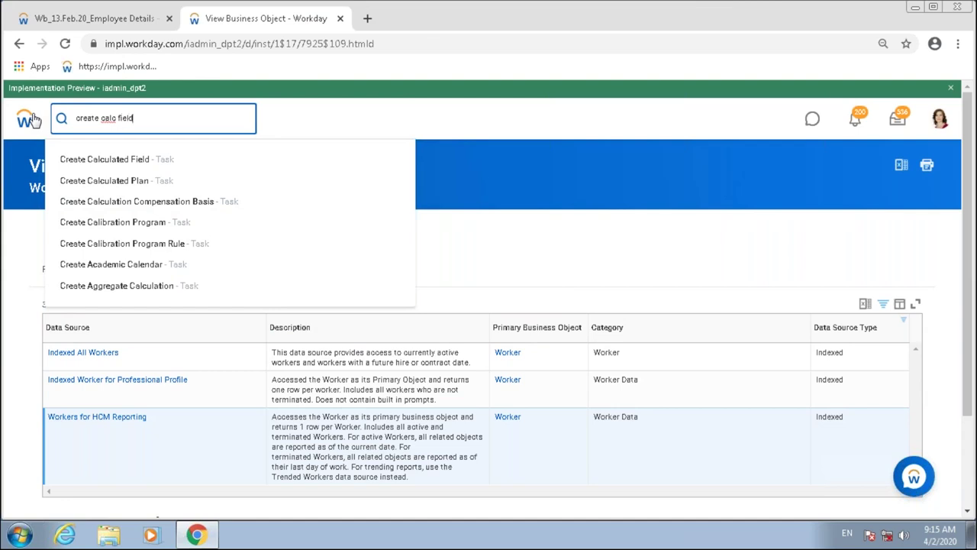
{"action": "key", "text": "Escape"}
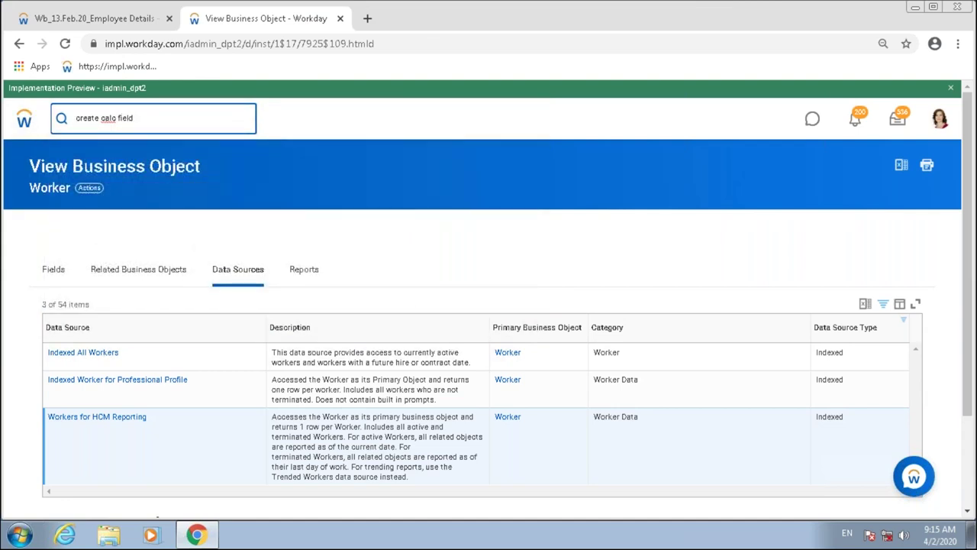
{"action": "key", "text": "Return"}
{"action": "left_click", "coordinate": [221, 261]}
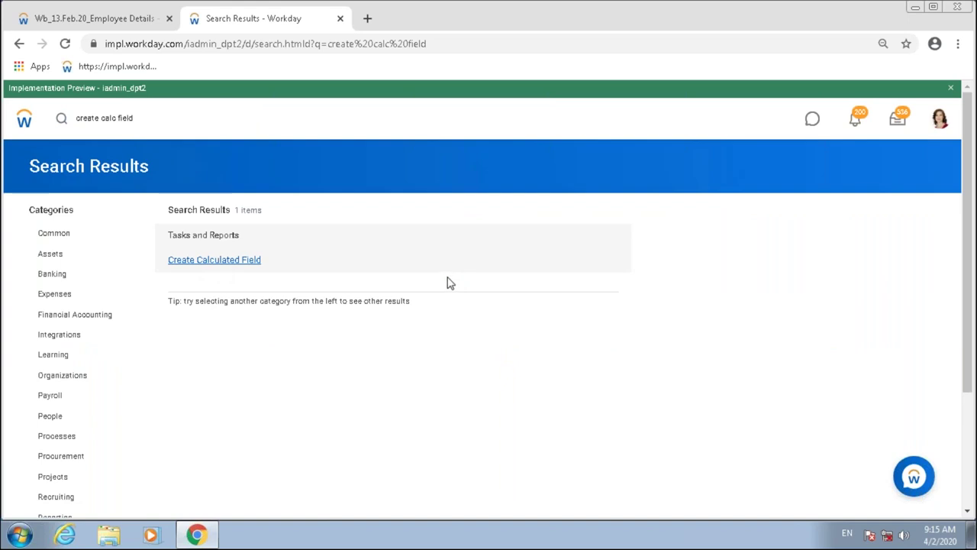
Compare with the Employee Details report, then return to the form's Business Object prompt
{"action": "left_click", "coordinate": [101, 22]}
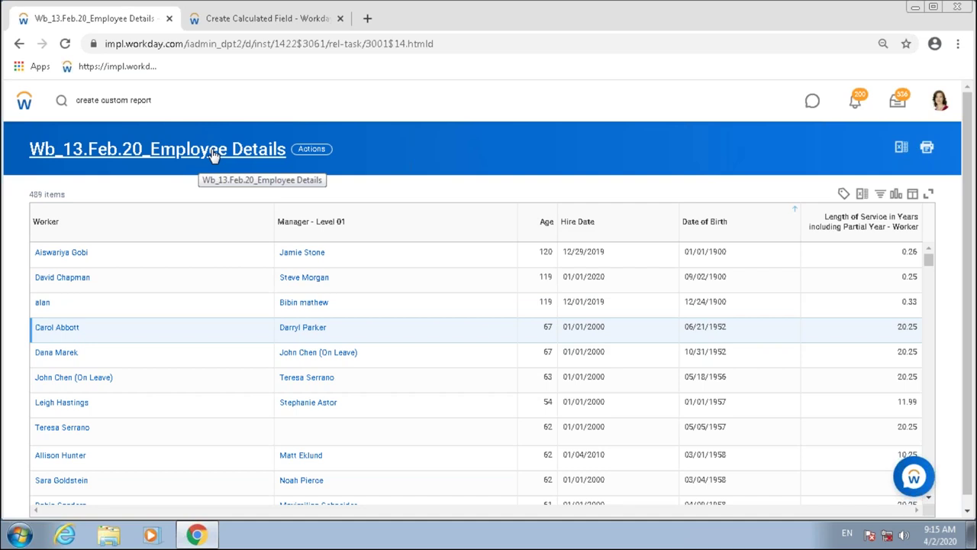
{"action": "left_click", "coordinate": [273, 18]}
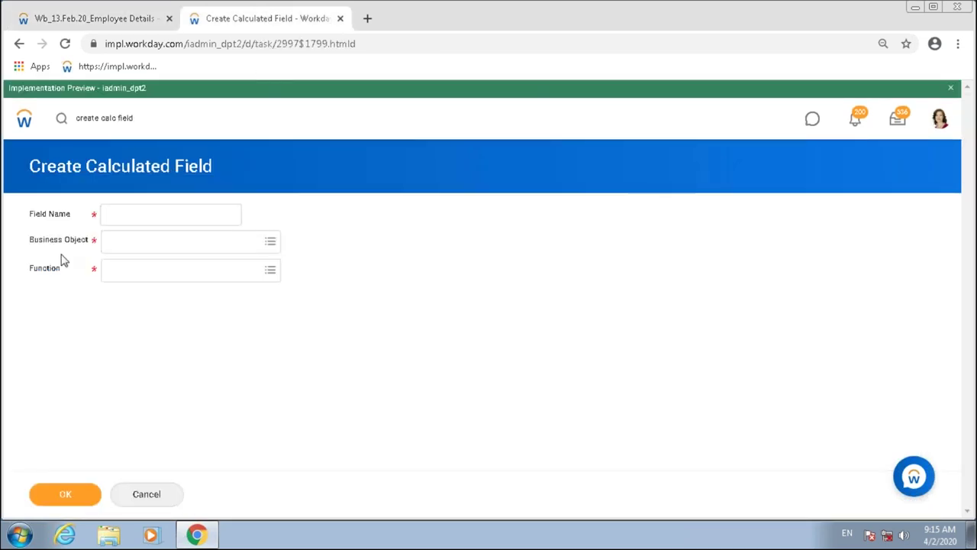
{"action": "left_click_drag", "start_coordinate": [46, 241], "coordinate": [79, 245]}
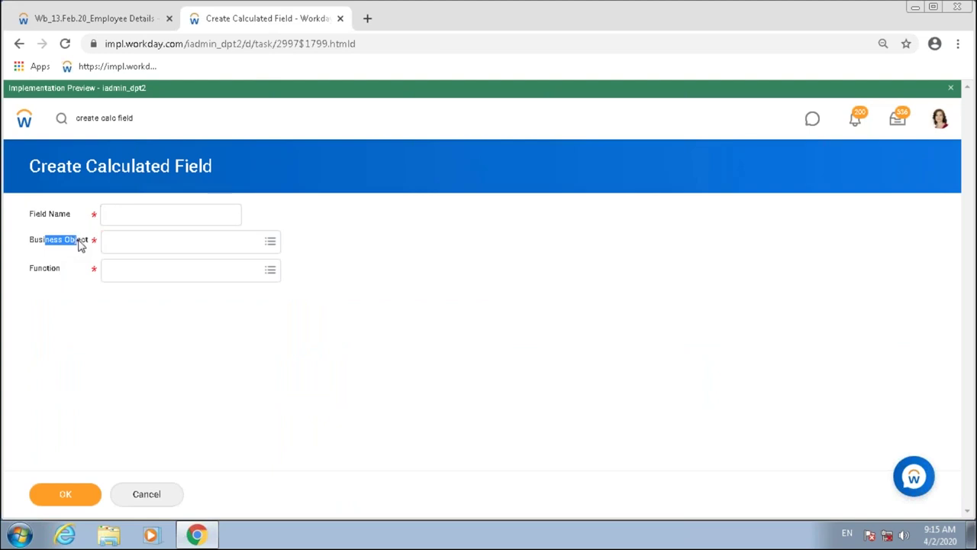
{"action": "left_click", "coordinate": [127, 250]}
Set the calculated field's business object to Worker
{"action": "type", "text": "worker"}
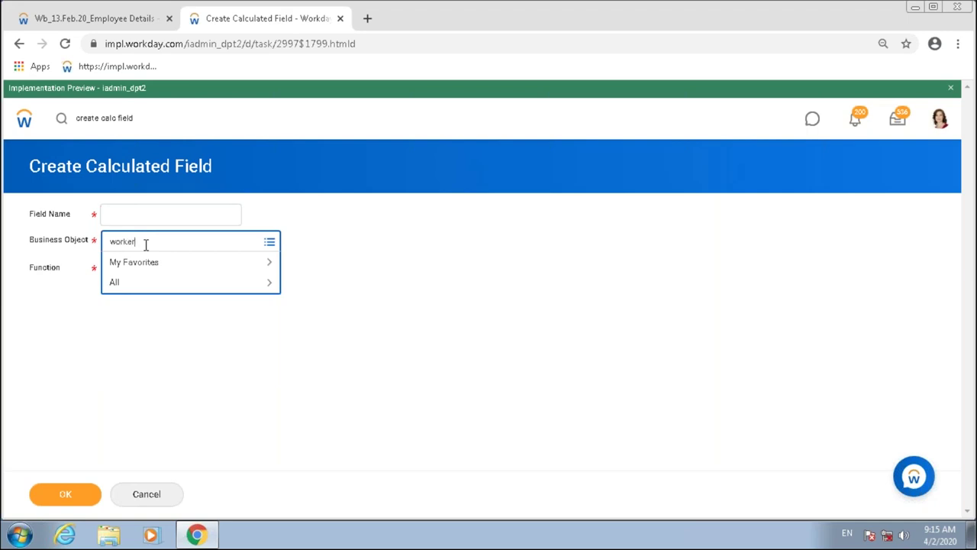
{"action": "key", "text": "Return"}
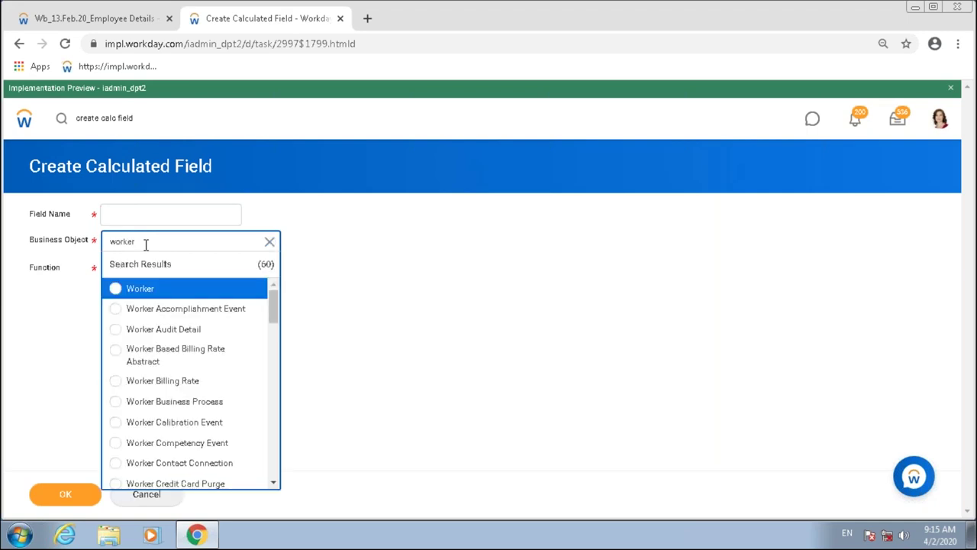
{"action": "left_click", "coordinate": [206, 291]}
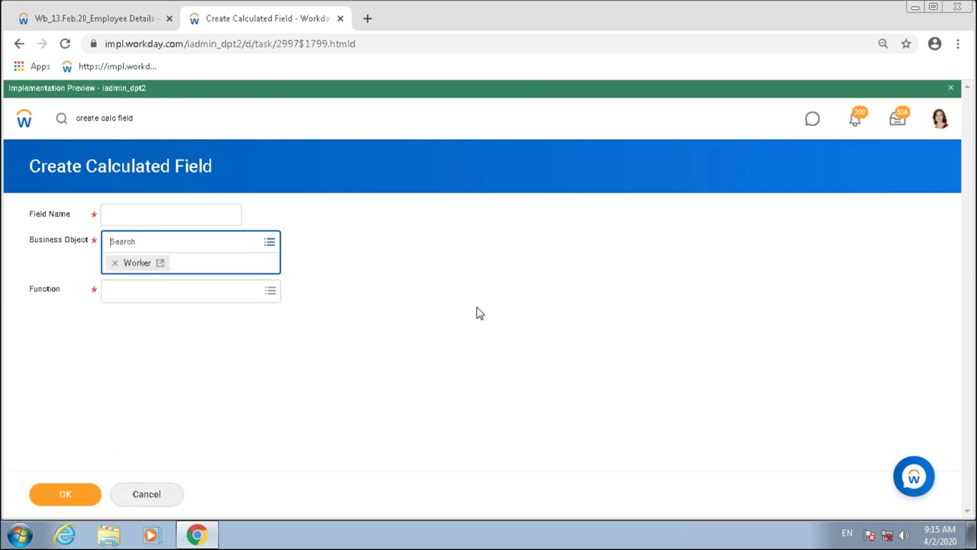
{"action": "left_click", "coordinate": [131, 210]}
{"action": "left_click", "coordinate": [433, 241]}
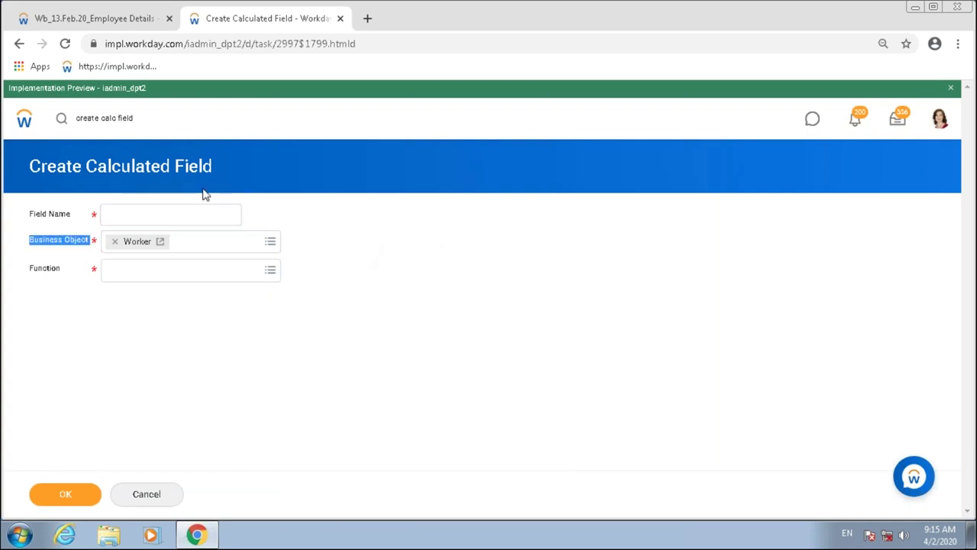
{"action": "left_click_drag", "start_coordinate": [227, 168], "coordinate": [108, 169]}
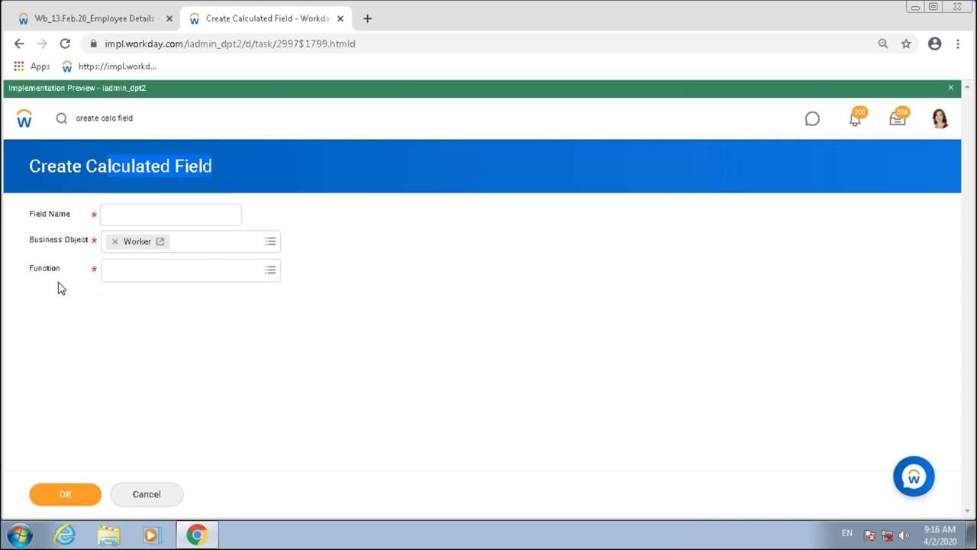
{"action": "left_click_drag", "start_coordinate": [44, 268], "coordinate": [67, 265]}
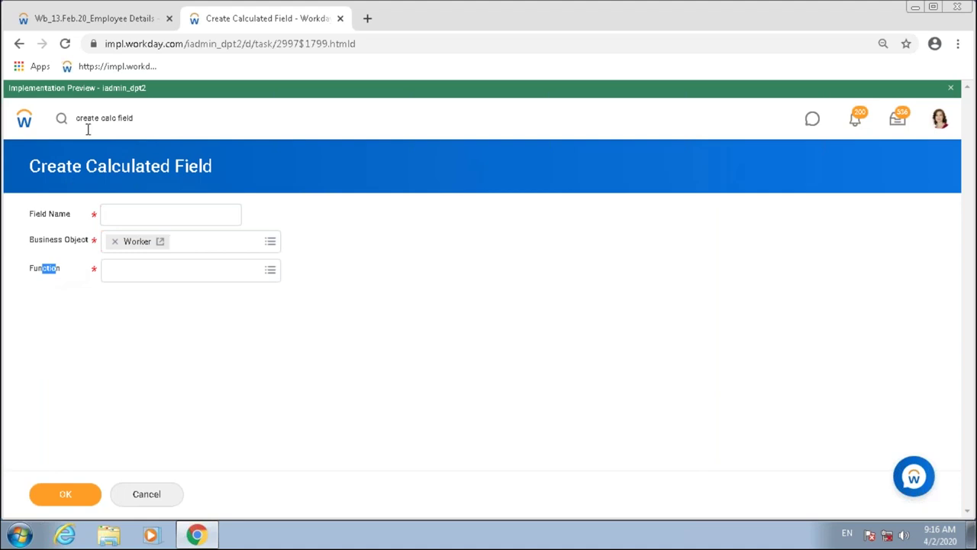
Search functions for 'date' and choose Date Difference
{"action": "left_click", "coordinate": [116, 28]}
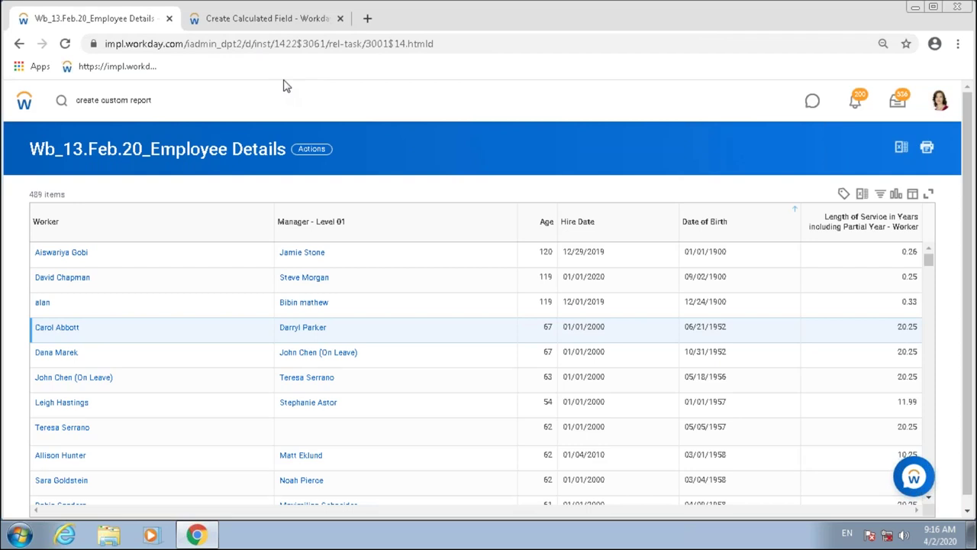
{"action": "left_click", "coordinate": [254, 19]}
{"action": "left_click", "coordinate": [138, 276]}
{"action": "type", "text": "date"}
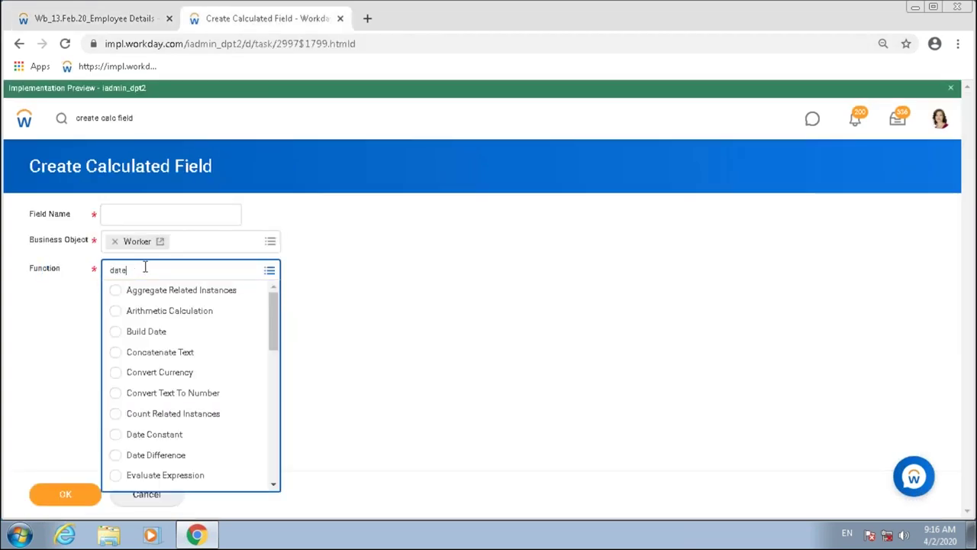
{"action": "key", "text": "Return"}
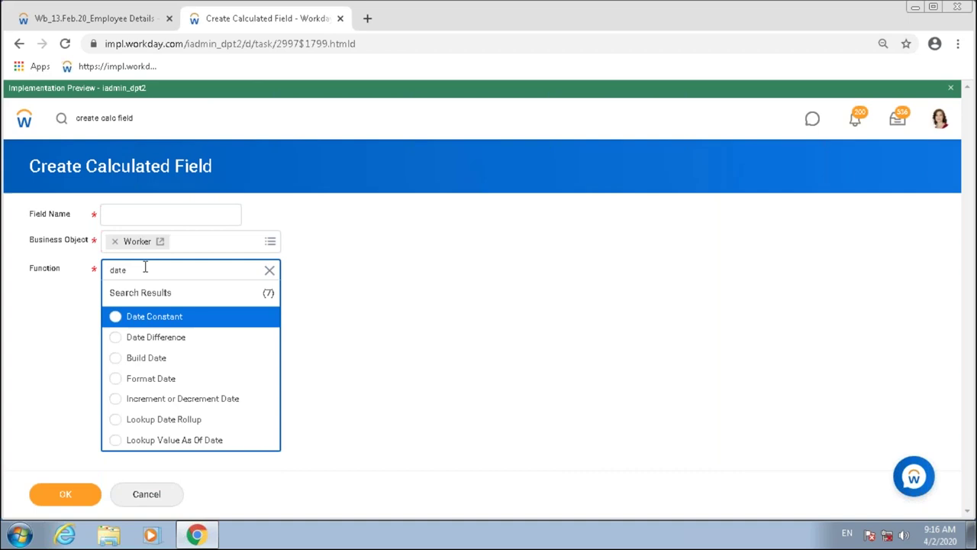
{"action": "left_click", "coordinate": [162, 345]}
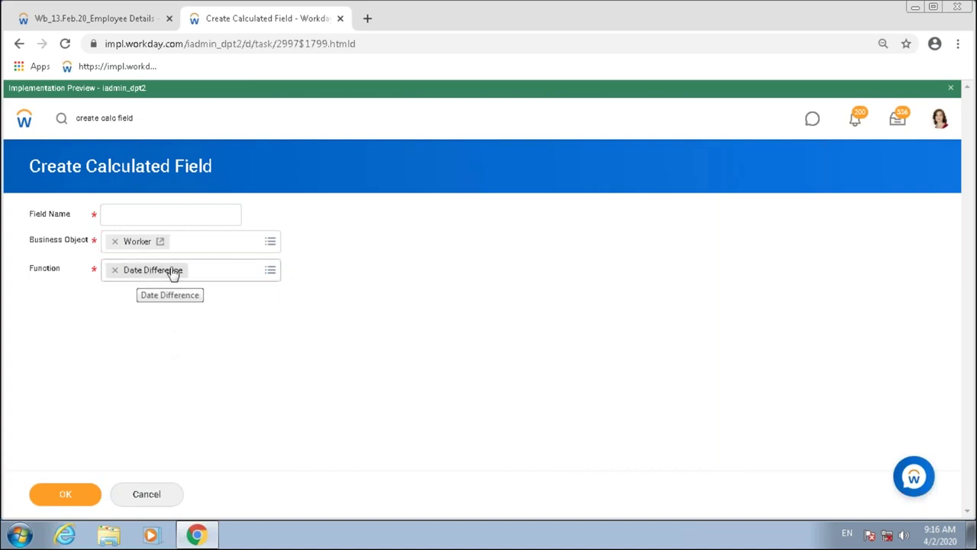
Enter the field name 'CF_Date Diff_Worker_Age of Emp at Hire', fixing typos along the way
{"action": "left_click", "coordinate": [129, 213]}
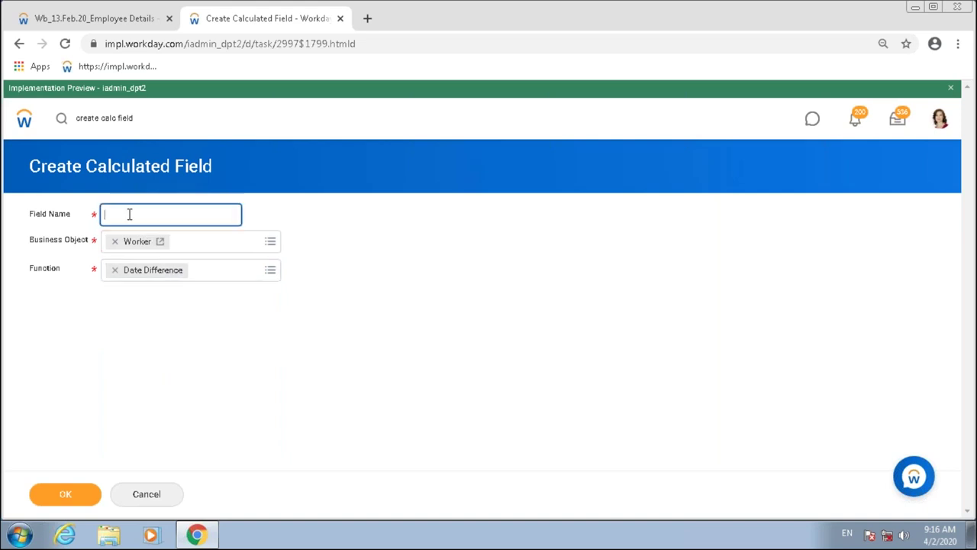
{"action": "type", "text": "CF_"}
{"action": "type", "text": "Date Diff_worker"}
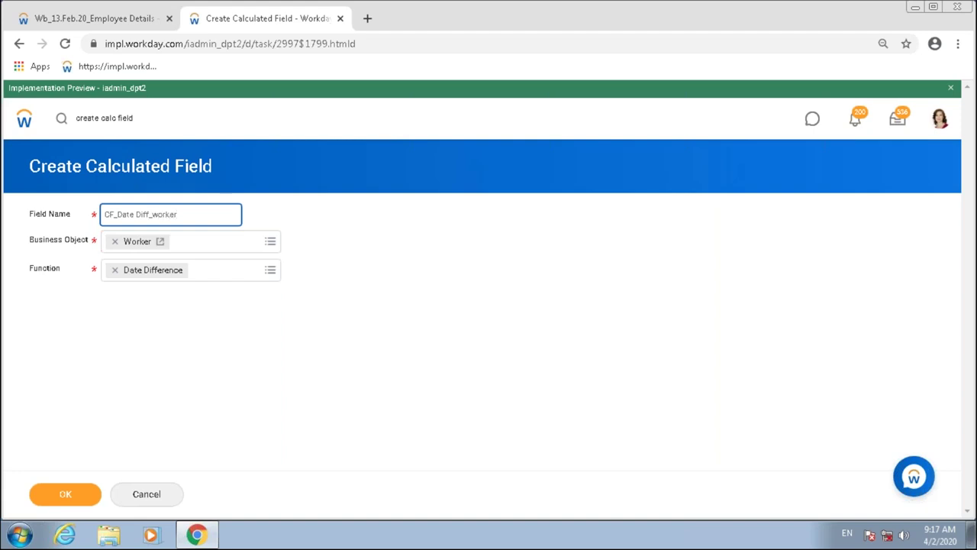
{"action": "key", "text": "BackSpace"}
{"action": "key", "text": "BackSpace"}
{"action": "key", "text": "BackSpace"}
{"action": "key", "text": "BackSpace"}
{"action": "key", "text": "BackSpace"}
{"action": "key", "text": "BackSpace"}
{"action": "type", "text": "Worker_"}
{"action": "type", "text": "emp during"}
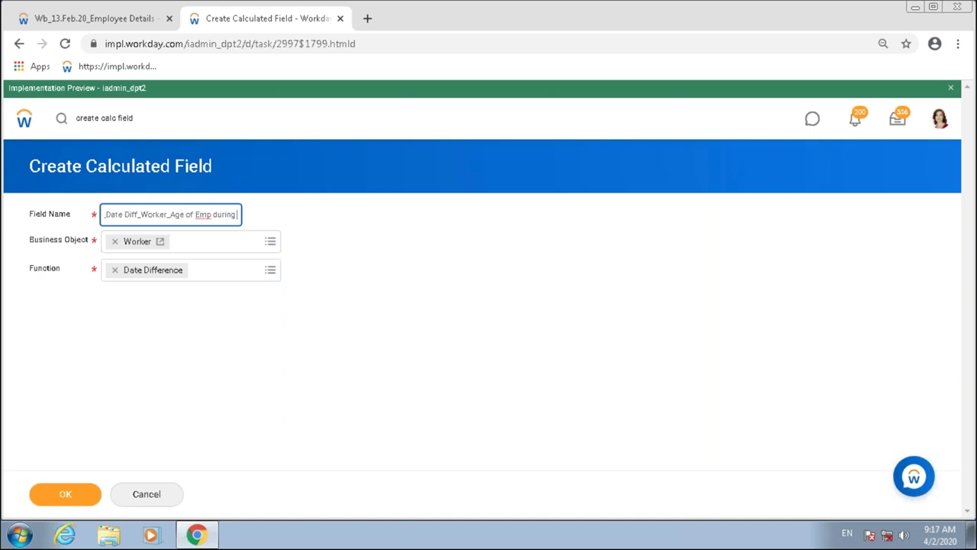
{"action": "key", "text": "Home"}
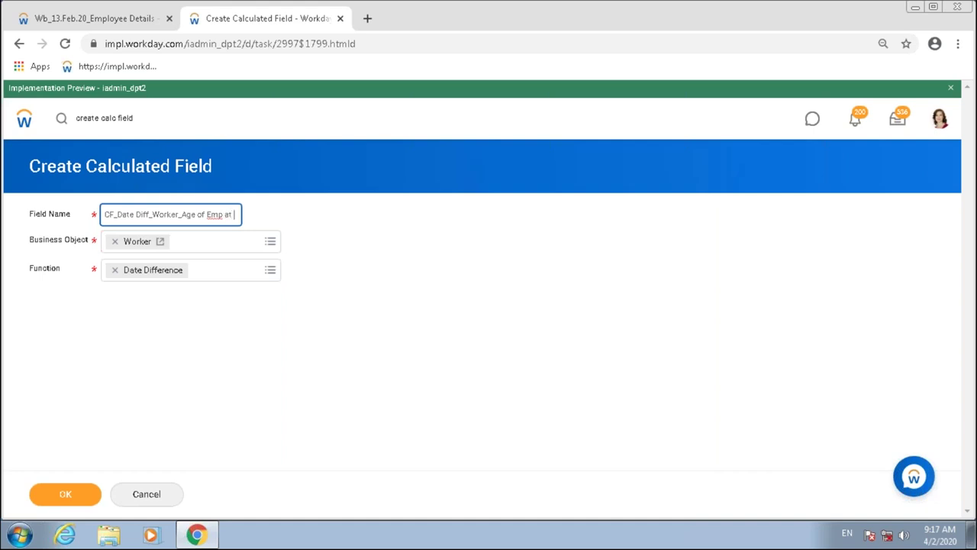
{"action": "type", "text": "Hire"}
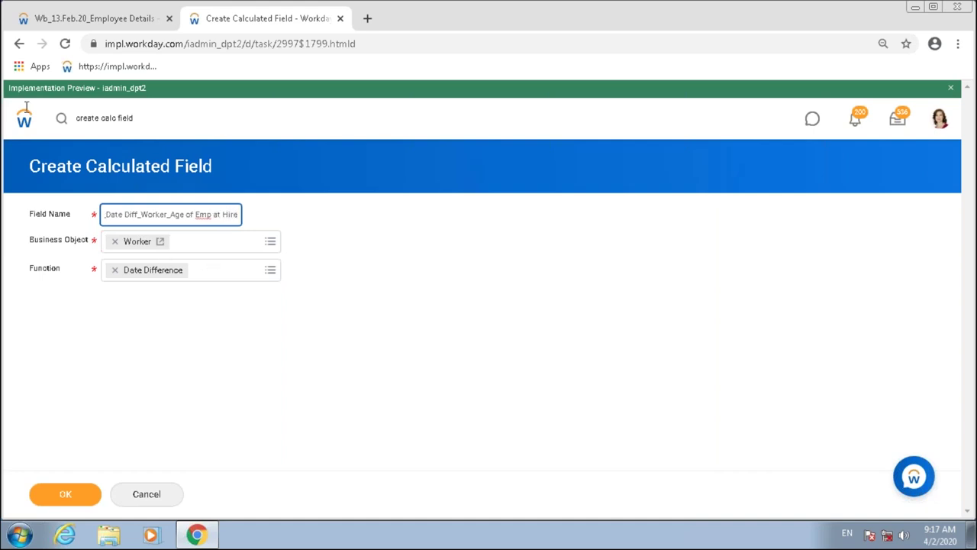
{"action": "left_click", "coordinate": [127, 215]}
{"action": "key", "text": "Home"}
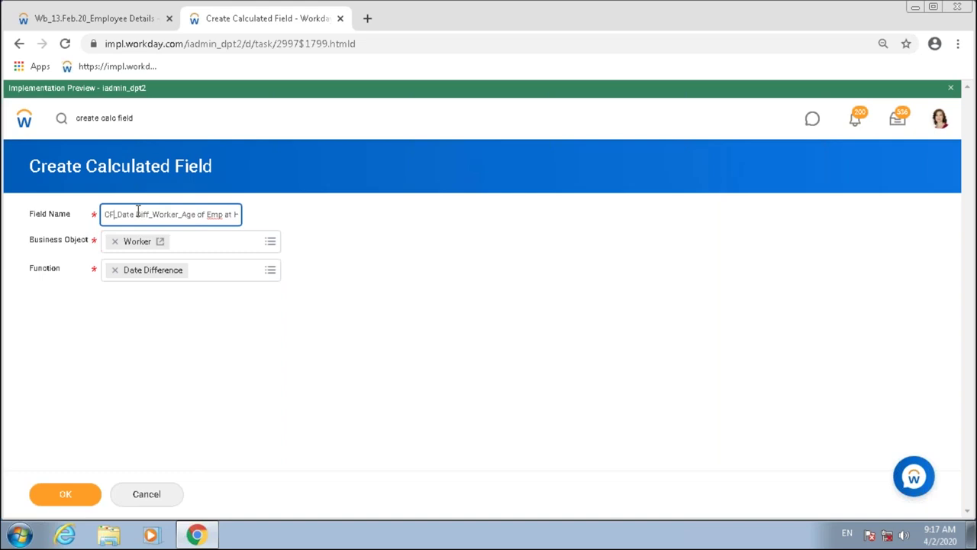
{"action": "type", "text": "00"}
{"action": "key", "text": "BackSpace"}
{"action": "key", "text": "BackSpace"}
{"action": "left_click_drag", "start_coordinate": [180, 214], "coordinate": [265, 218]}
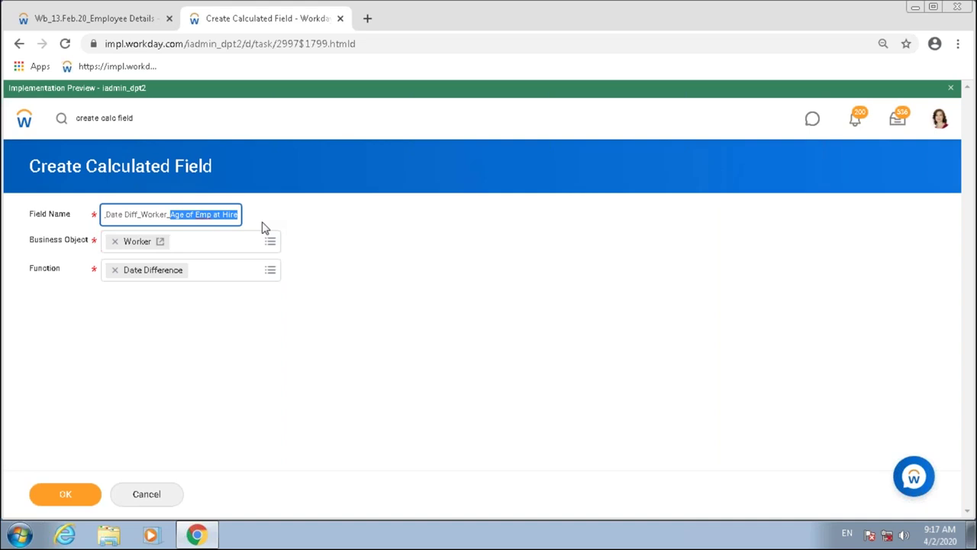
Continue to the Date Difference settings and review the function description
{"action": "left_click", "coordinate": [65, 500]}
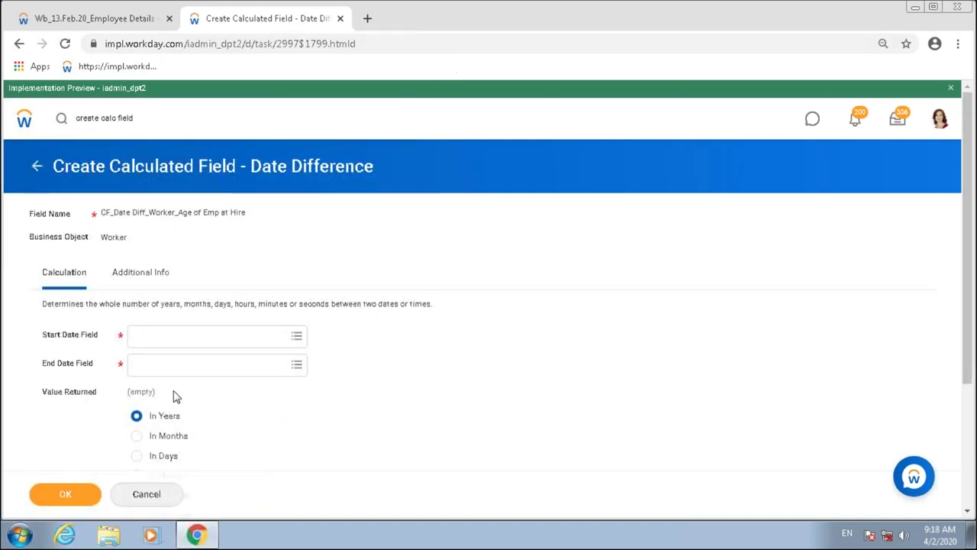
{"action": "scroll", "coordinate": [389, 246], "scroll_direction": "down", "scroll_amount": 3}
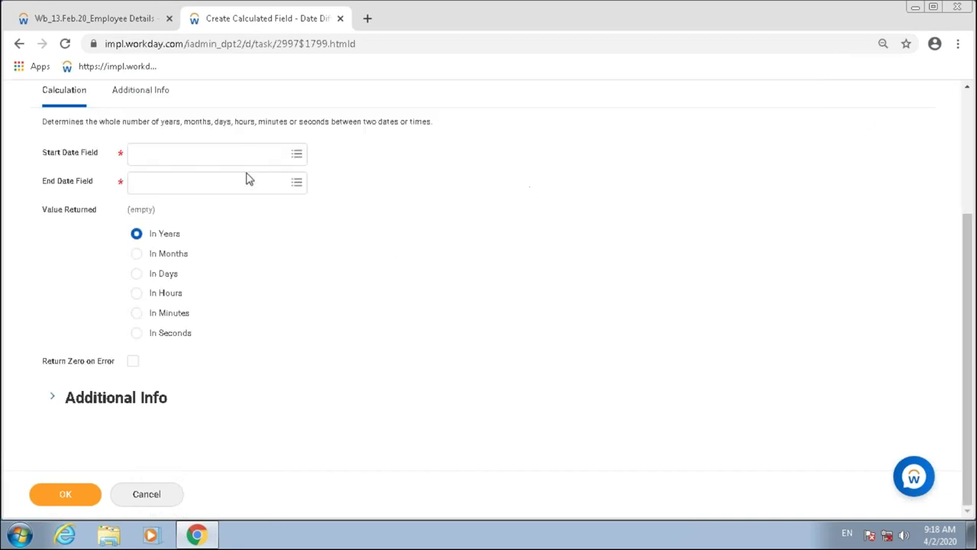
{"action": "scroll", "coordinate": [308, 189], "scroll_direction": "up", "scroll_amount": 3}
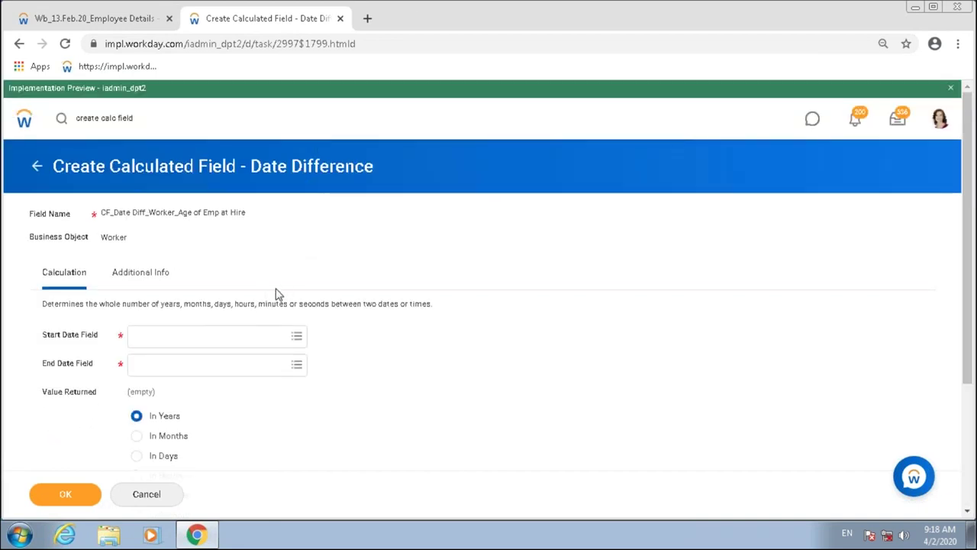
{"action": "left_click_drag", "start_coordinate": [48, 304], "coordinate": [175, 304]}
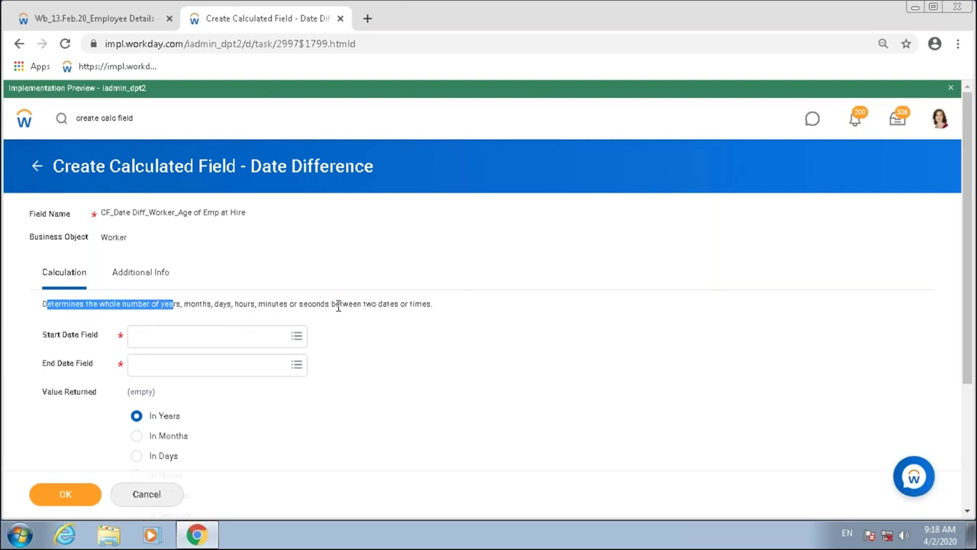
{"action": "left_click_drag", "start_coordinate": [362, 304], "coordinate": [441, 307]}
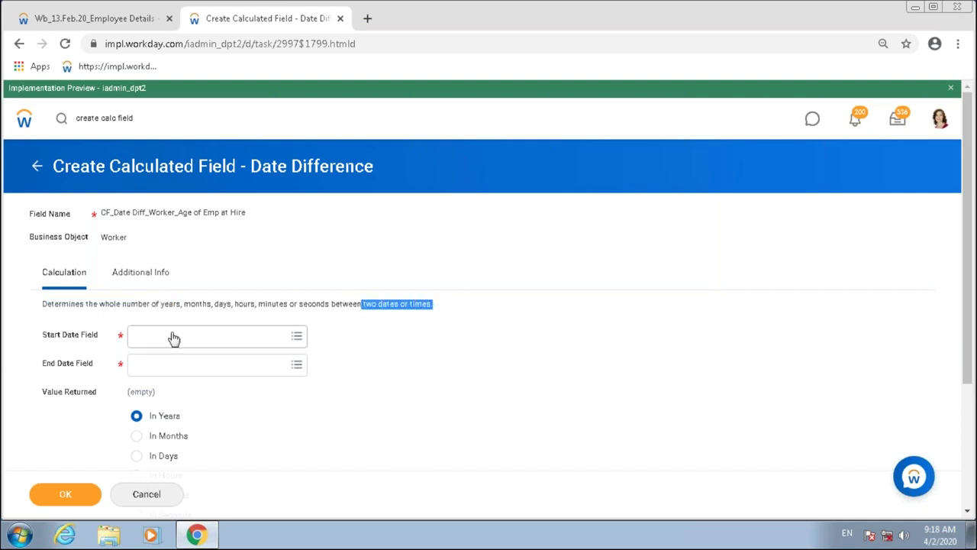
Set End Date Field to Hire Date and Start Date Field to Date of Birth
{"action": "left_click", "coordinate": [153, 366]}
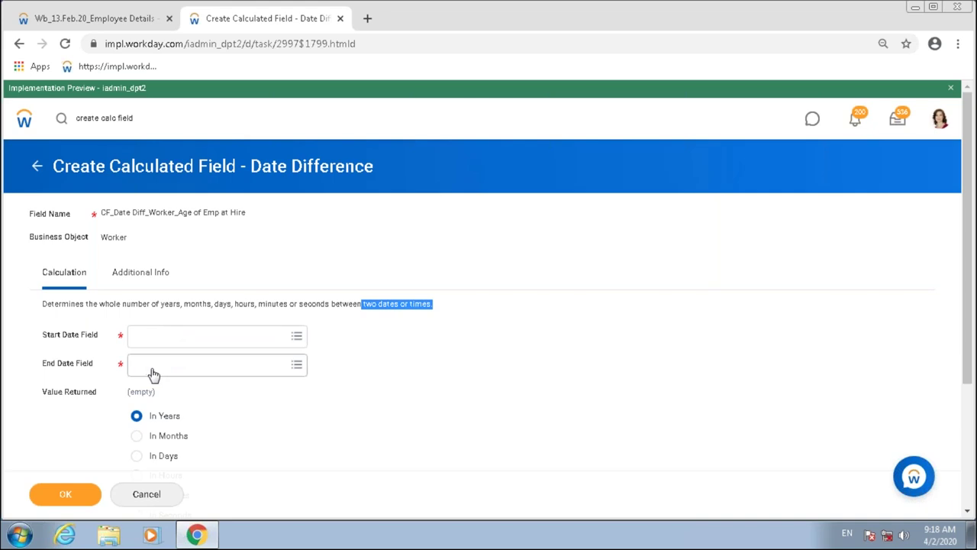
{"action": "type", "text": "hire"}
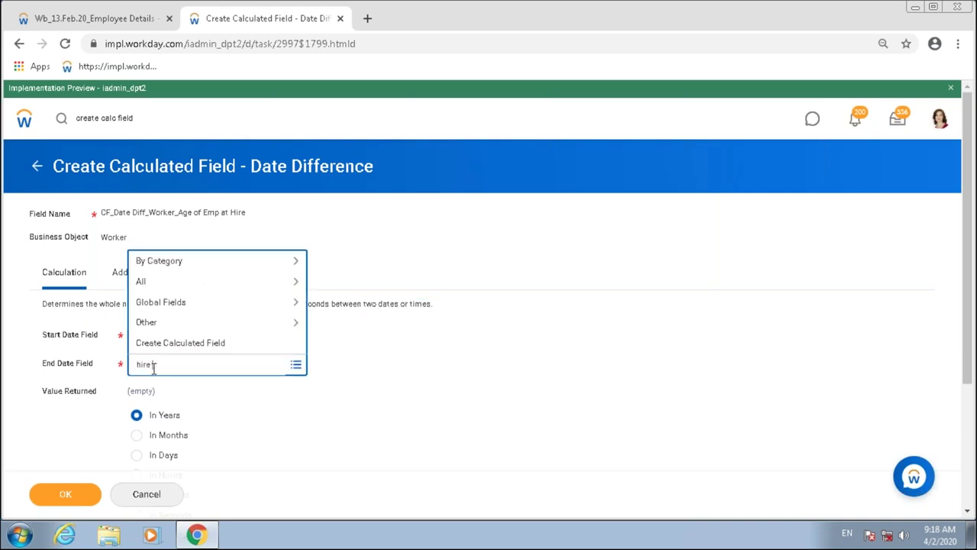
{"action": "key", "text": "Return"}
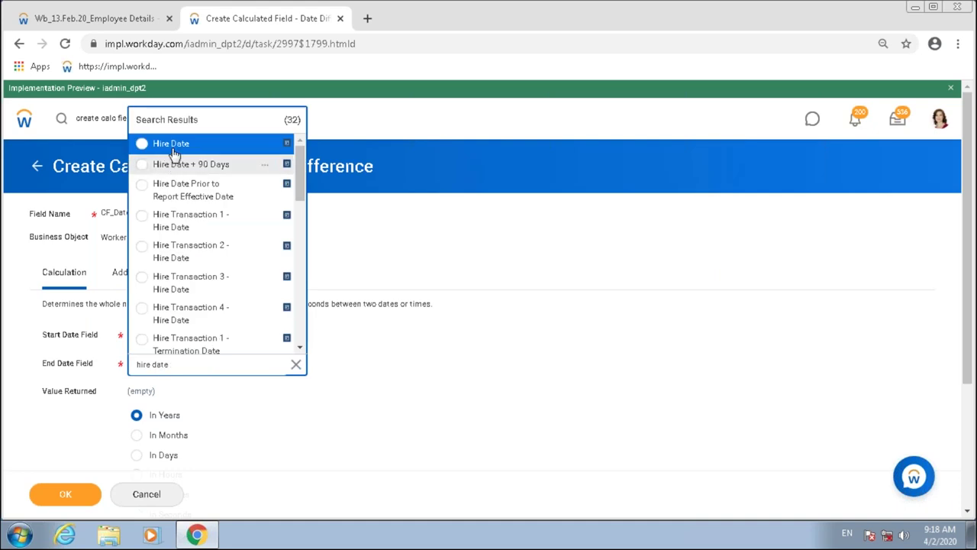
{"action": "left_click", "coordinate": [150, 145]}
{"action": "left_click", "coordinate": [152, 337]}
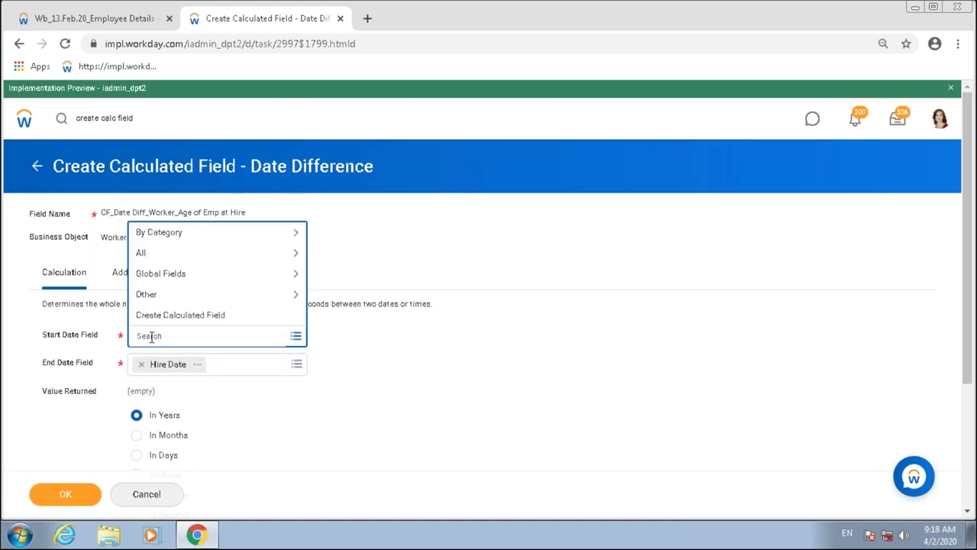
{"action": "type", "text": "date of birth"}
{"action": "key", "text": "Return"}
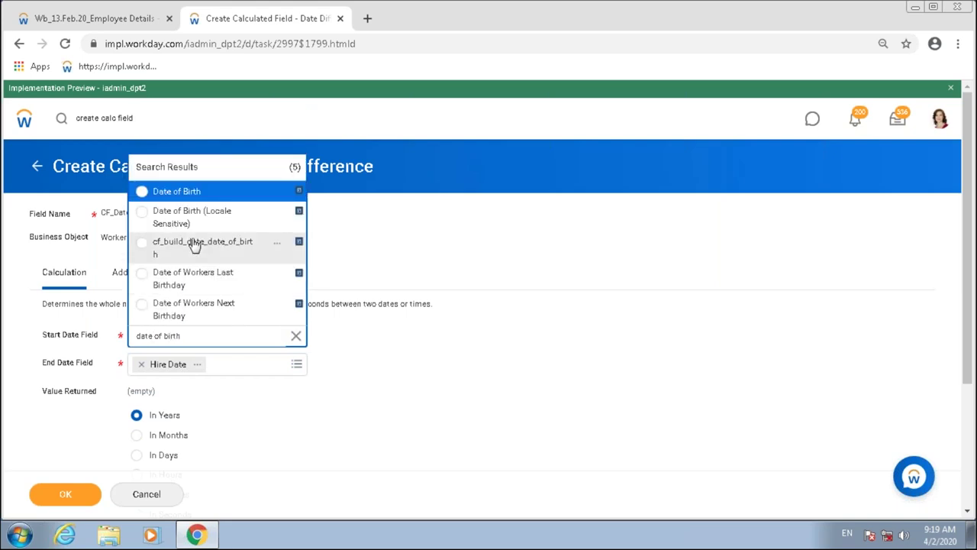
{"action": "left_click", "coordinate": [188, 191]}
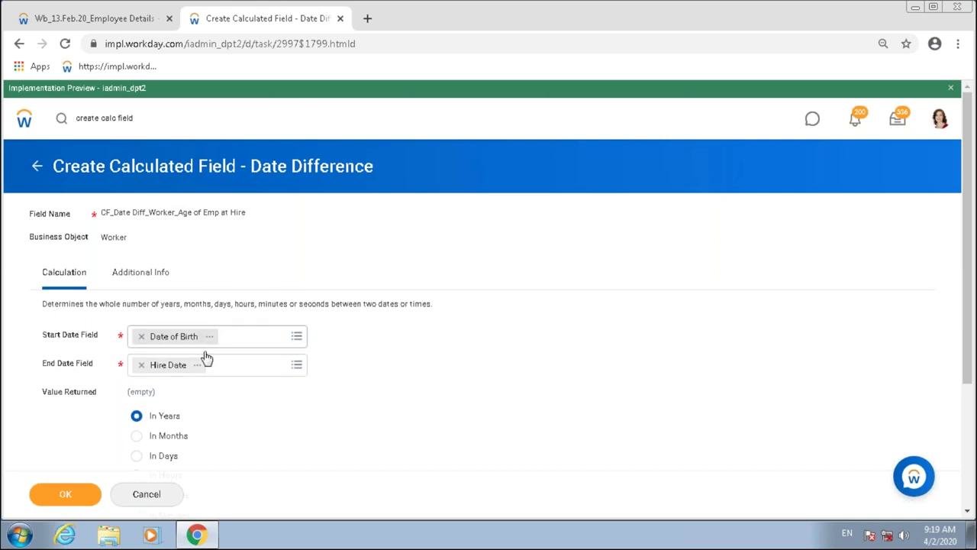
Choose In Years as the difference unit after trying the other unit options
{"action": "scroll", "coordinate": [273, 328], "scroll_direction": "down", "scroll_amount": 1}
{"action": "left_click_drag", "start_coordinate": [162, 237], "coordinate": [433, 234]}
{"action": "left_click", "coordinate": [168, 364]}
{"action": "left_click", "coordinate": [170, 388]}
{"action": "left_click", "coordinate": [172, 404]}
{"action": "left_click", "coordinate": [177, 424]}
{"action": "left_click", "coordinate": [172, 446]}
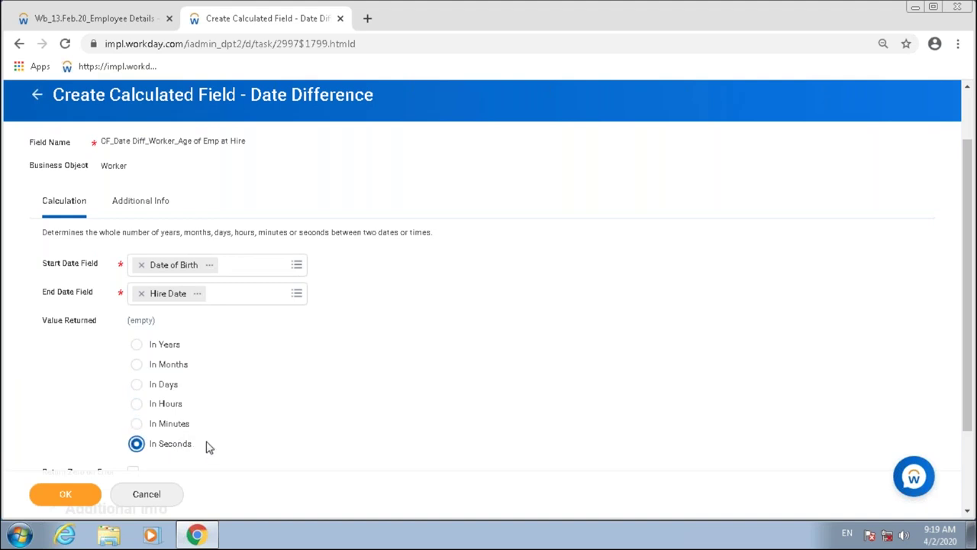
{"action": "left_click", "coordinate": [172, 350]}
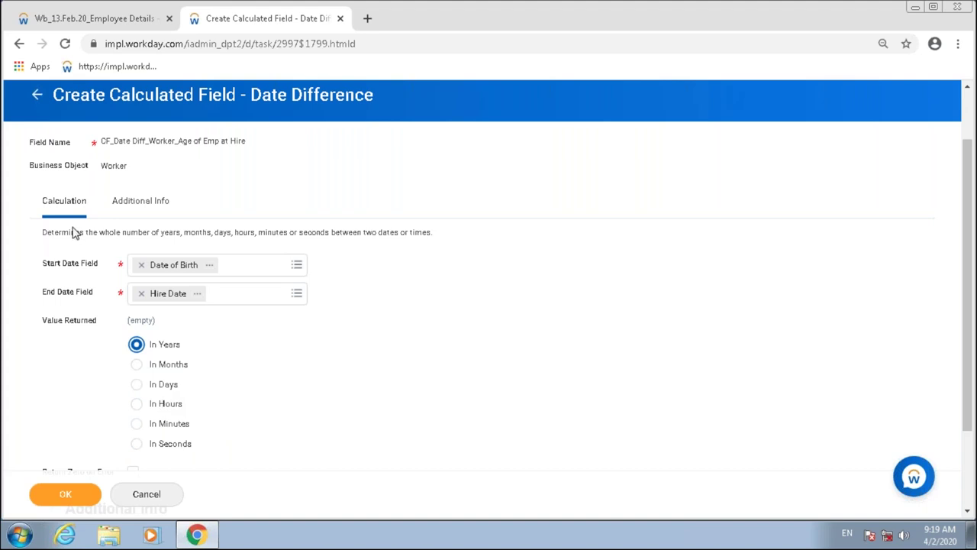
{"action": "left_click_drag", "start_coordinate": [99, 232], "coordinate": [181, 232]}
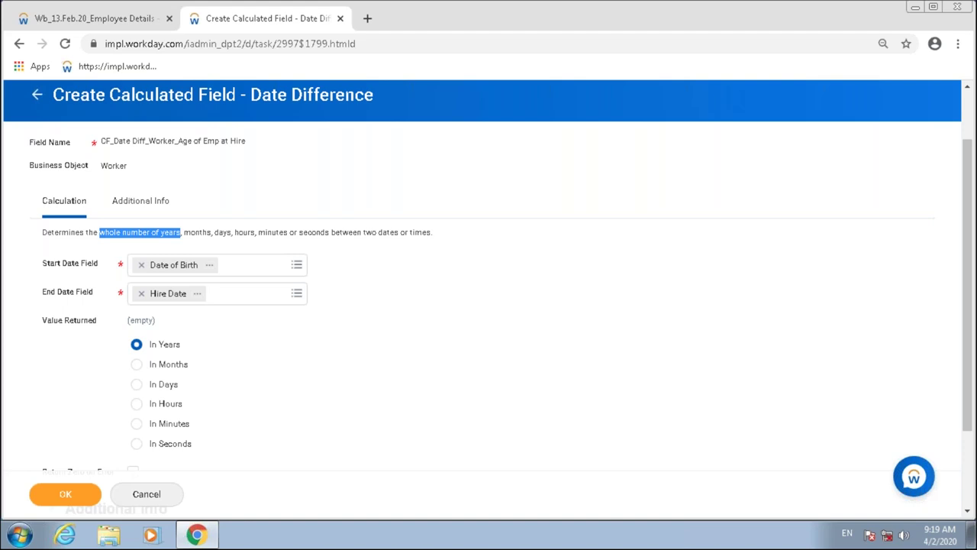
Save the calculated field, copy its name with Copy Text, and return to Employee Details
{"action": "left_click", "coordinate": [77, 504]}
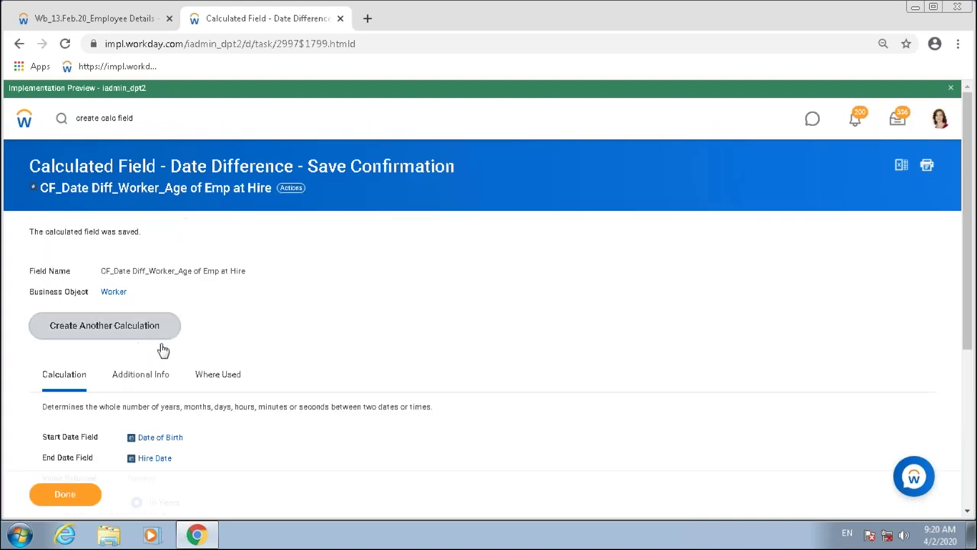
{"action": "scroll", "coordinate": [159, 349], "scroll_direction": "down", "scroll_amount": 3}
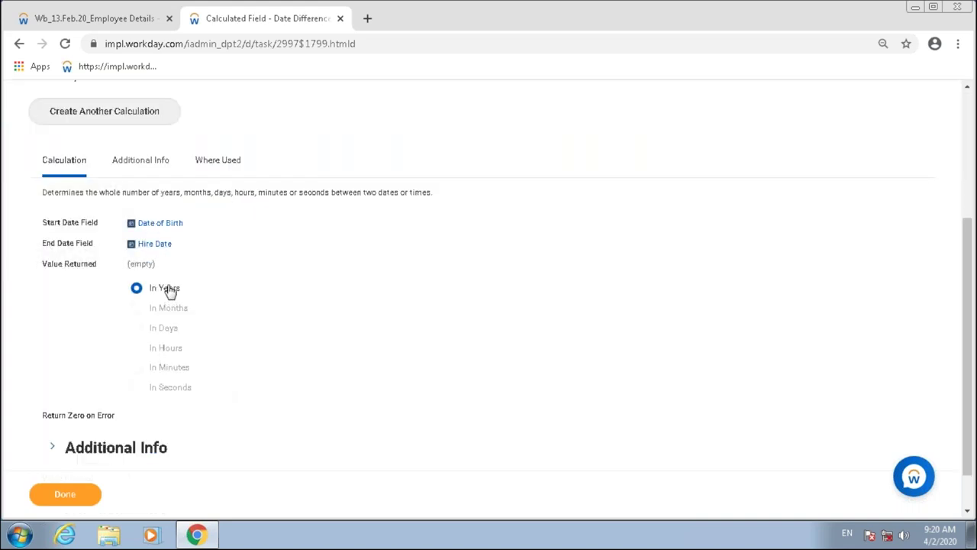
{"action": "scroll", "coordinate": [214, 195], "scroll_direction": "up", "scroll_amount": 3}
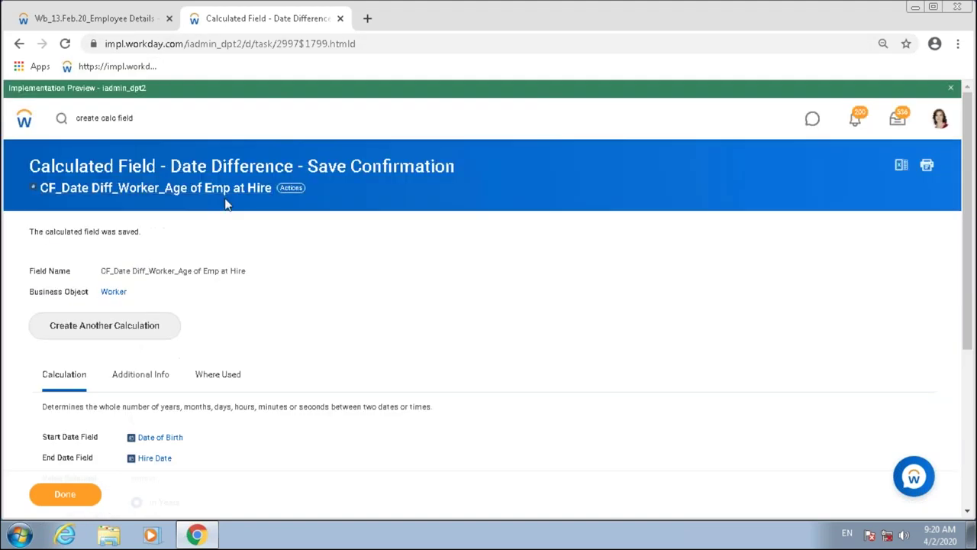
{"action": "left_click", "coordinate": [290, 188]}
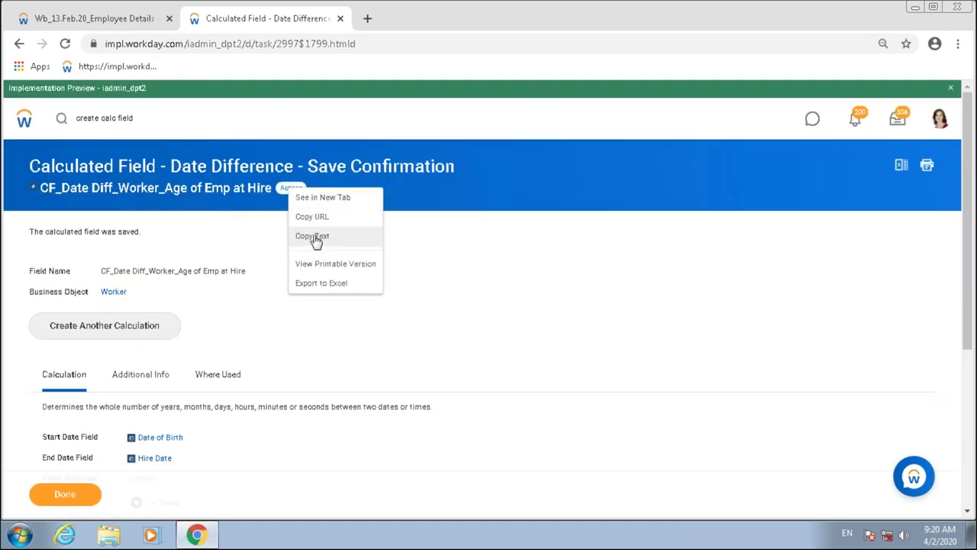
{"action": "left_click", "coordinate": [317, 239]}
{"action": "left_click", "coordinate": [67, 19]}
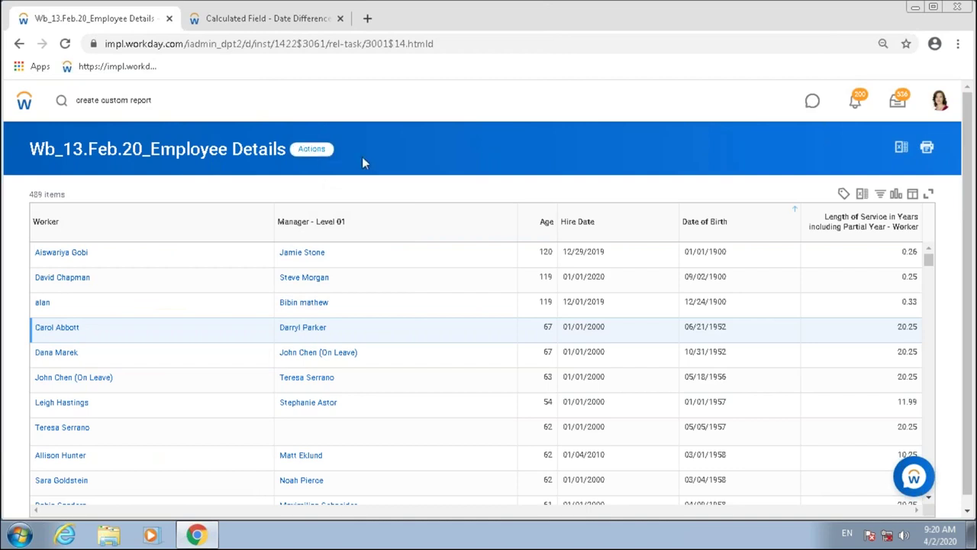
Open the Employee Details custom report definition for editing
{"action": "left_click", "coordinate": [311, 149]}
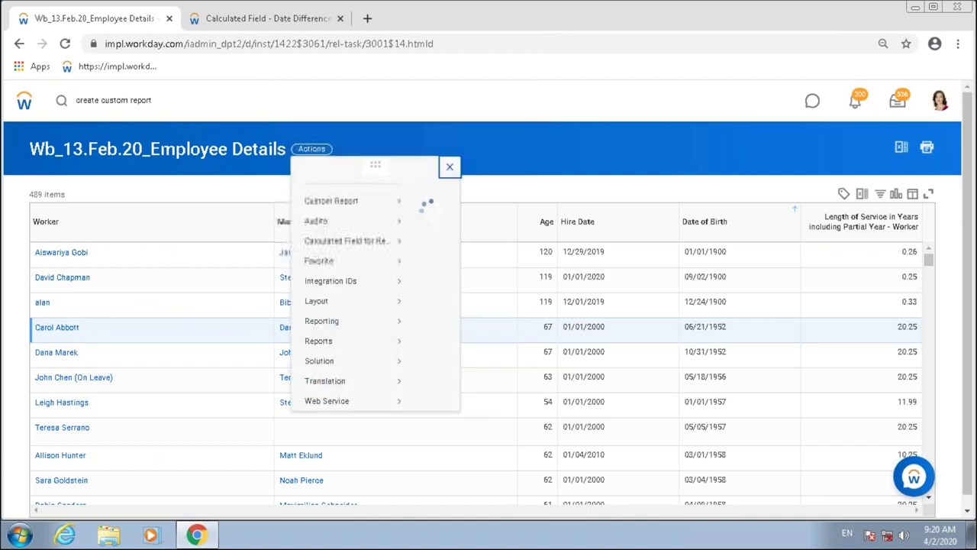
{"action": "mouse_move", "coordinate": [395, 222]}
{"action": "left_click", "coordinate": [432, 217]}
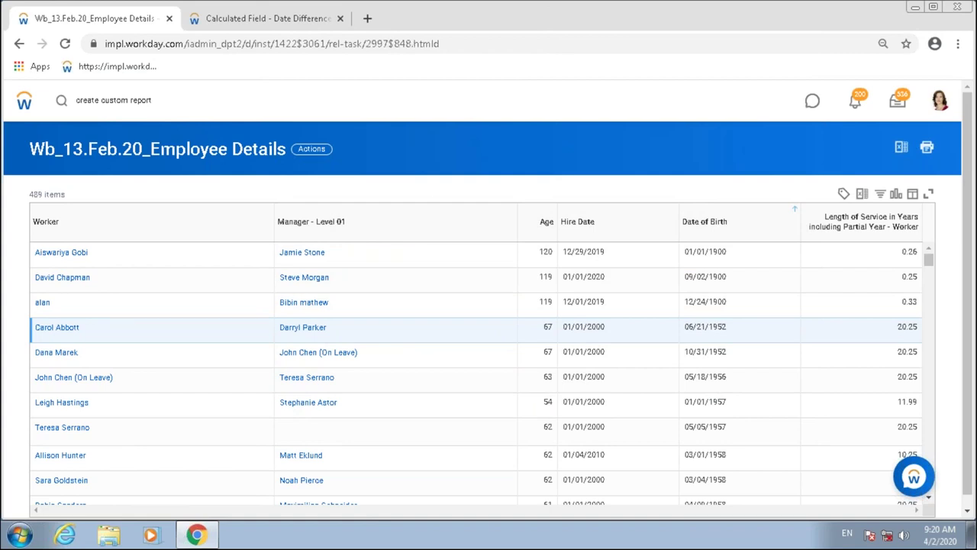
{"action": "scroll", "coordinate": [438, 206], "scroll_direction": "down", "scroll_amount": 4}
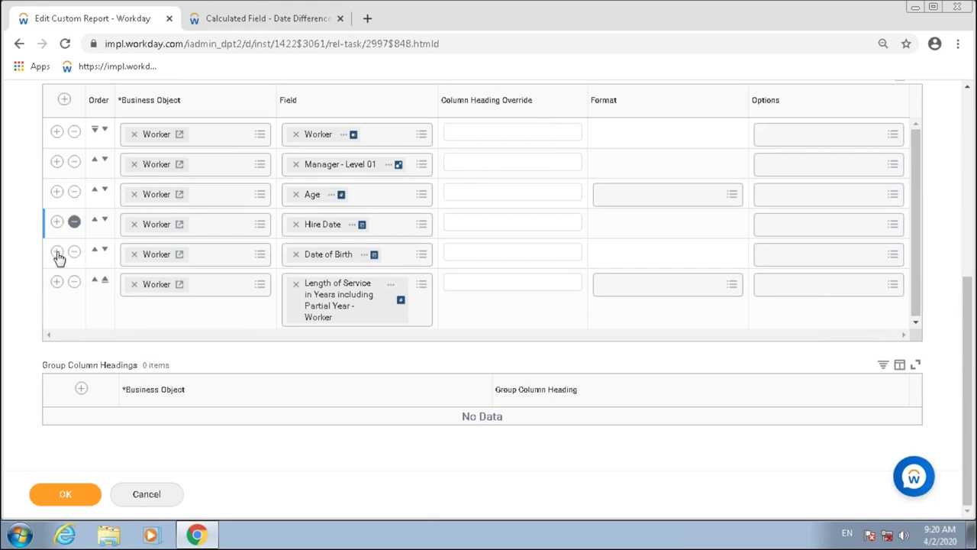
Insert the pasted CF_Date Diff_Worker_Age of Emp at Hire column after Age, save, and run
{"action": "left_click", "coordinate": [57, 192]}
{"action": "left_click", "coordinate": [312, 227]}
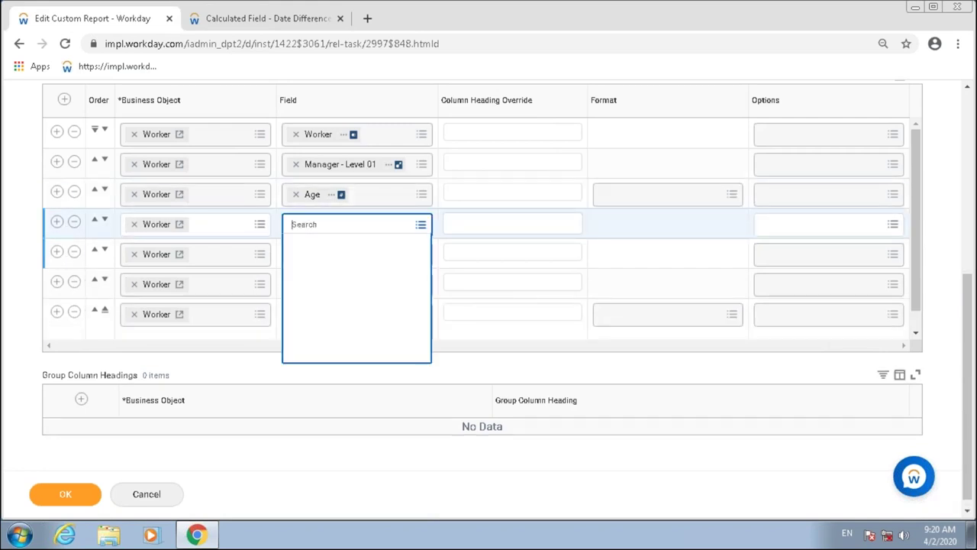
{"action": "key", "text": "ctrl+v"}
{"action": "key", "text": "Return"}
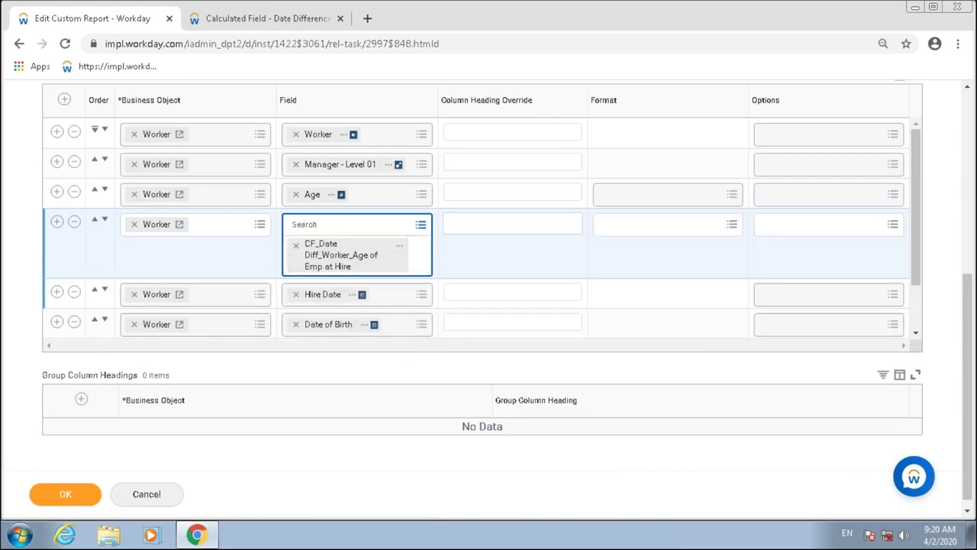
{"action": "left_click", "coordinate": [64, 491]}
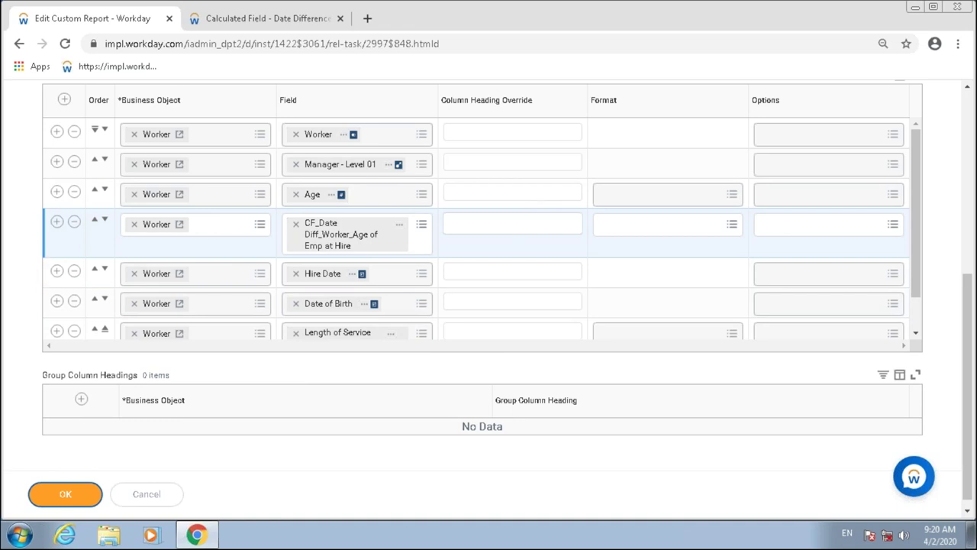
{"action": "left_click", "coordinate": [83, 497]}
{"action": "left_click", "coordinate": [83, 496]}
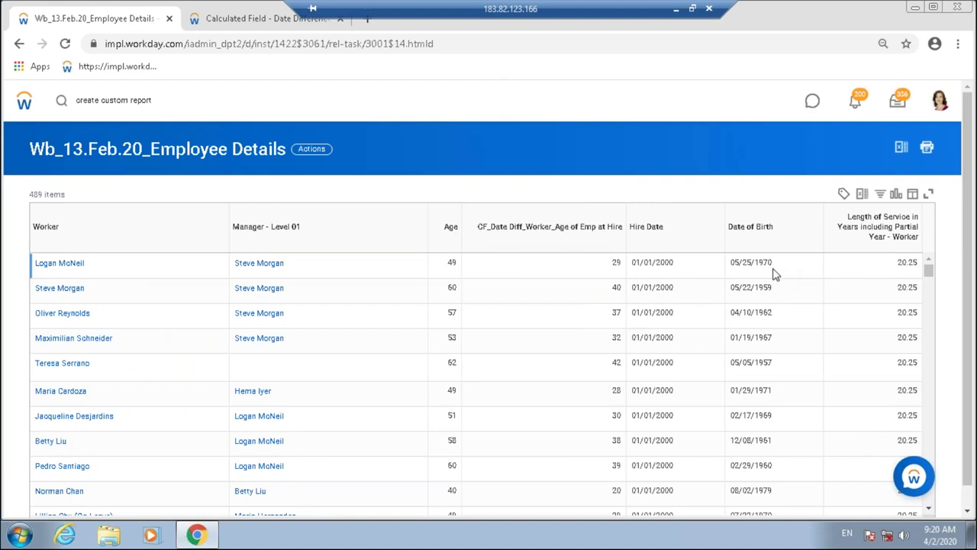
Check the first workers' birth and hire years against the age-at-hire value 40
{"action": "left_click_drag", "start_coordinate": [772, 264], "coordinate": [765, 262]}
{"action": "left_click_drag", "start_coordinate": [661, 262], "coordinate": [682, 264]}
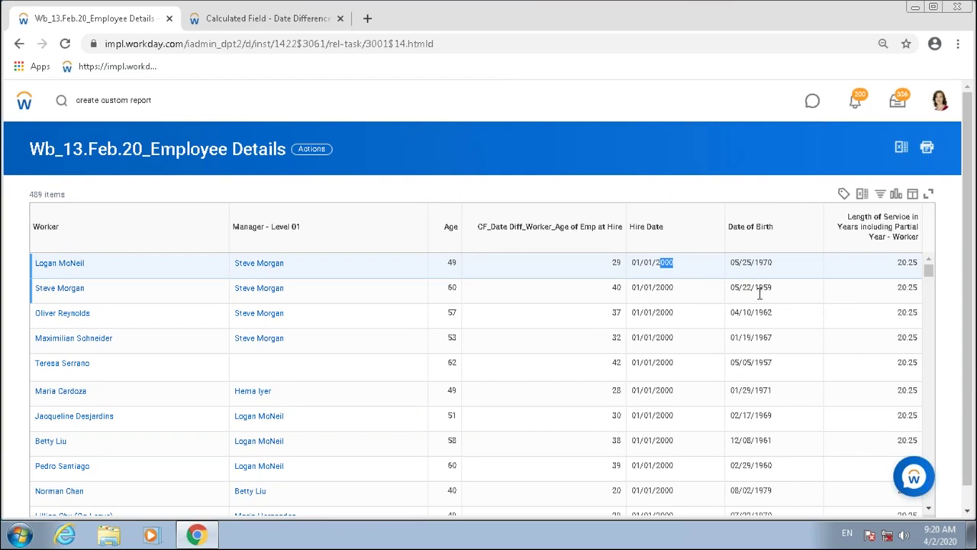
{"action": "left_click_drag", "start_coordinate": [760, 288], "coordinate": [771, 285]}
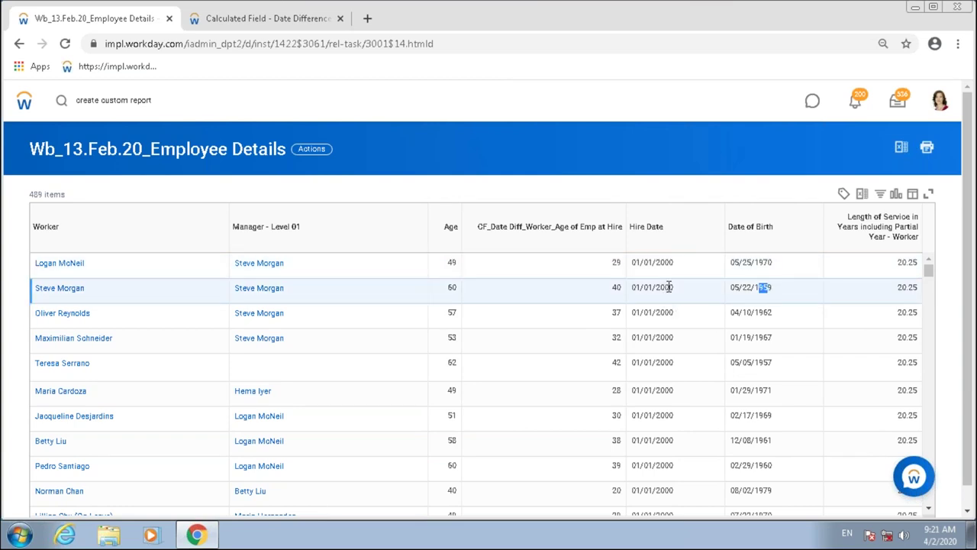
{"action": "left_click_drag", "start_coordinate": [653, 288], "coordinate": [681, 292]}
{"action": "double_click", "coordinate": [617, 289]}
{"action": "left_click", "coordinate": [616, 316]}
{"action": "scroll", "coordinate": [717, 351], "scroll_direction": "down", "scroll_amount": 5}
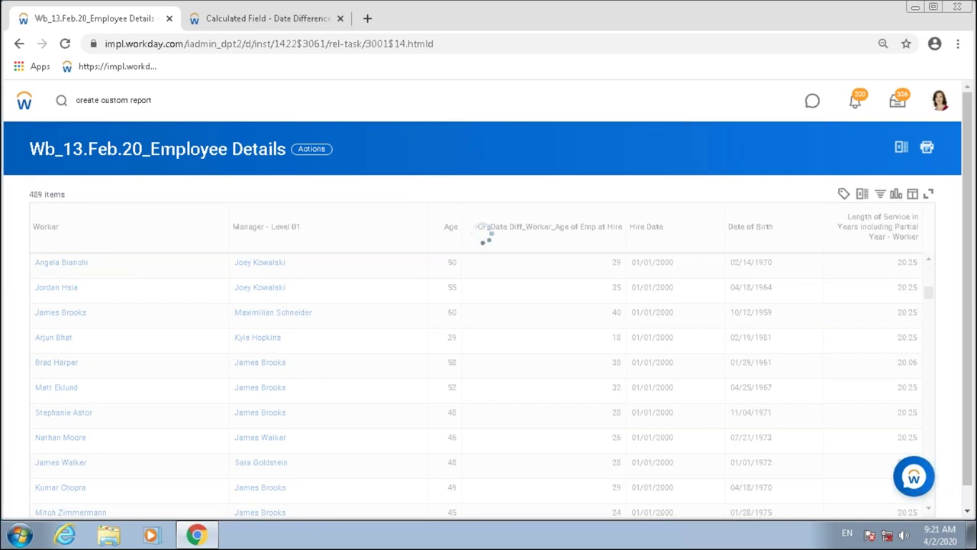
Sort by Date of Birth and verify the 01/01/1900 birth gives age at hire 119
{"action": "left_click", "coordinate": [791, 258]}
{"action": "left_click", "coordinate": [779, 265]}
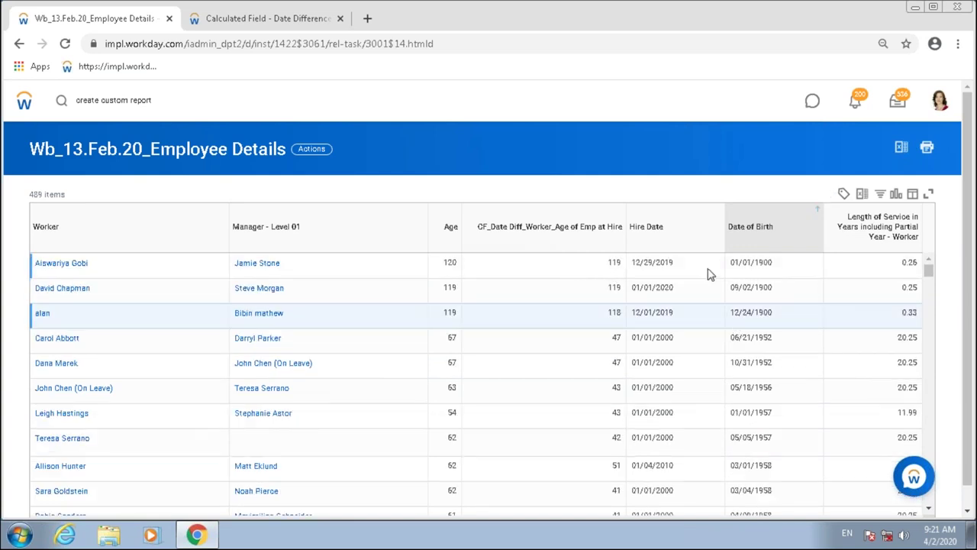
{"action": "left_click_drag", "start_coordinate": [735, 262], "coordinate": [773, 263]}
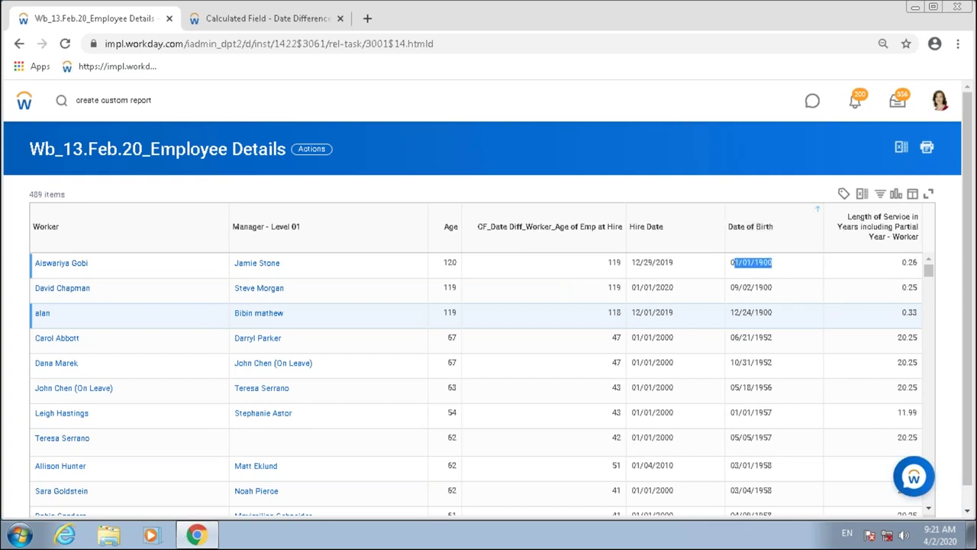
{"action": "left_click_drag", "start_coordinate": [656, 262], "coordinate": [613, 267]}
{"action": "double_click", "coordinate": [615, 264]}
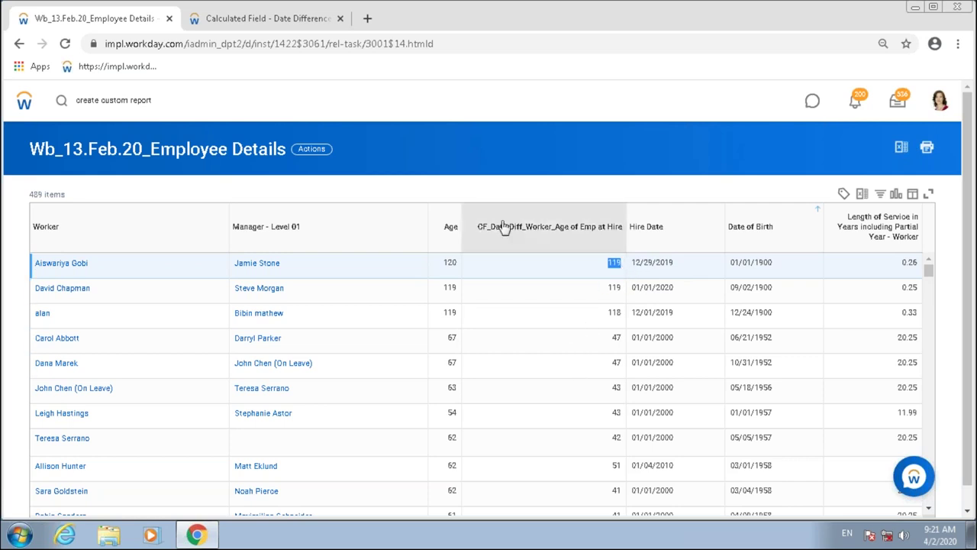
{"action": "left_click_drag", "start_coordinate": [476, 229], "coordinate": [631, 237]}
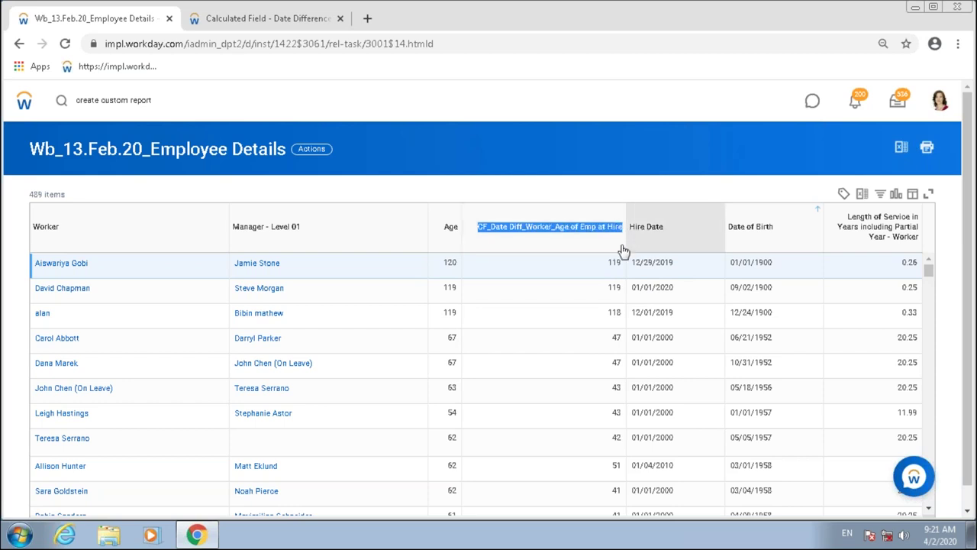
Select the age-at-hire column heading and open then close its sort/filter menu
{"action": "left_click", "coordinate": [275, 23]}
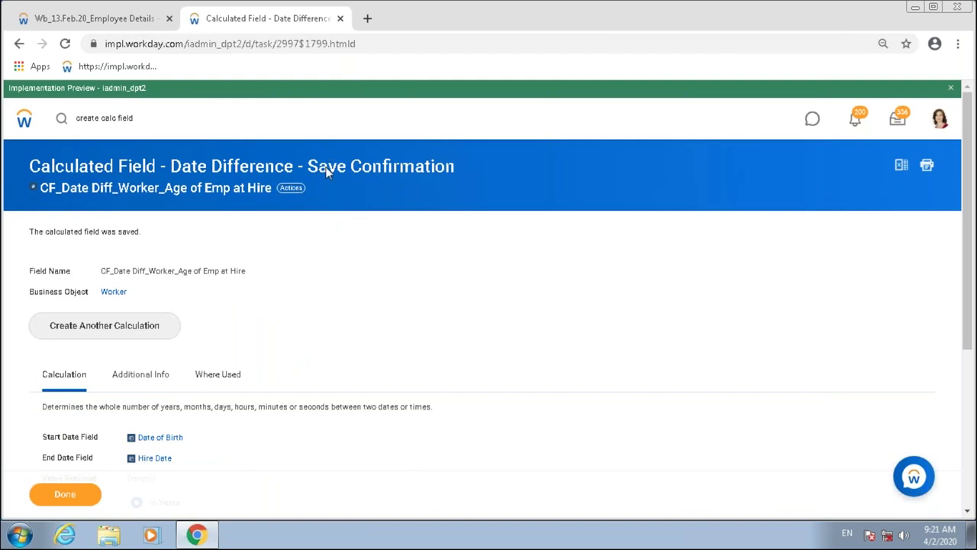
{"action": "left_click", "coordinate": [128, 15]}
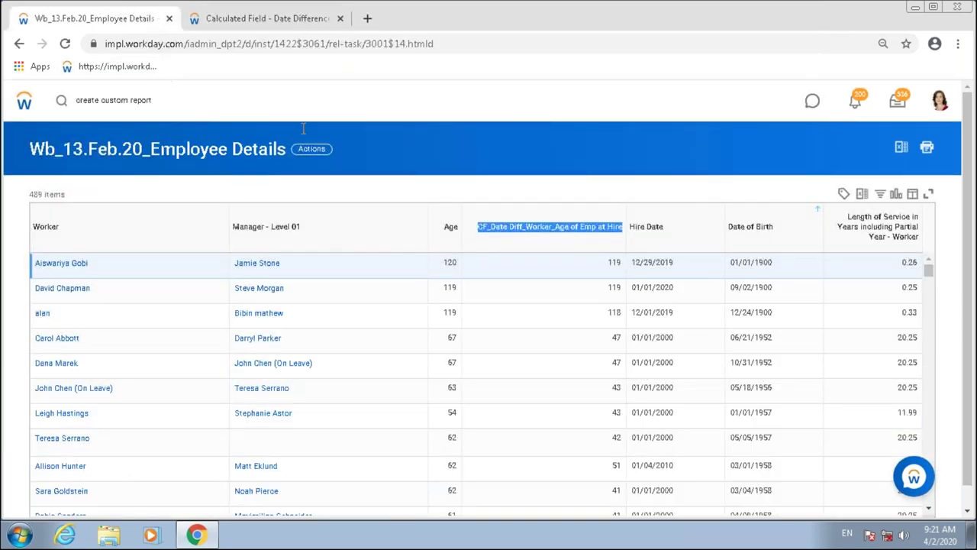
{"action": "left_click", "coordinate": [565, 149]}
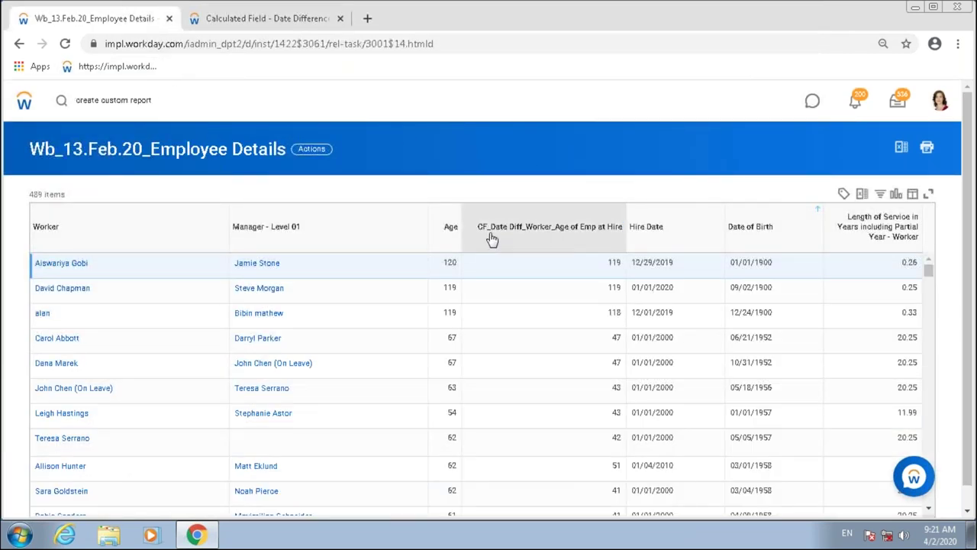
{"action": "left_click_drag", "start_coordinate": [478, 229], "coordinate": [623, 233]}
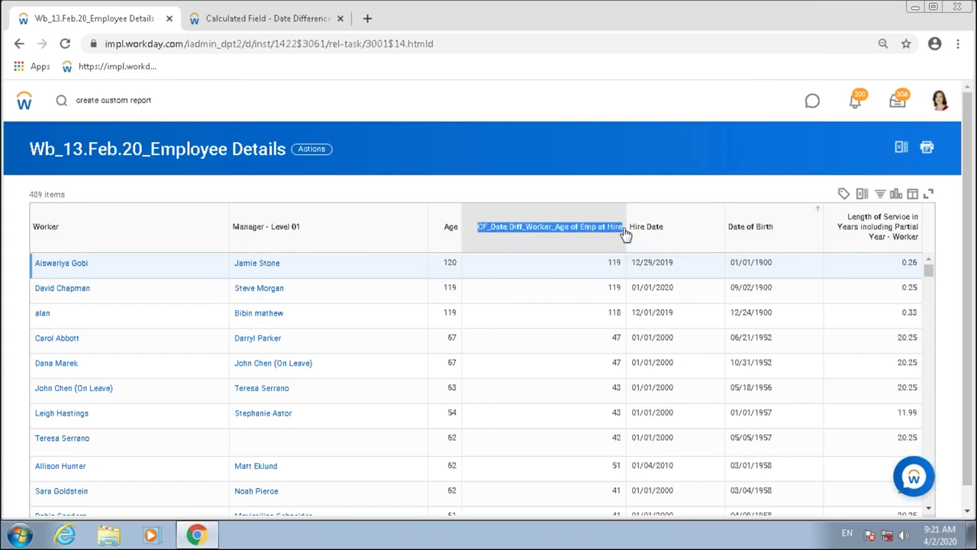
{"action": "left_click", "coordinate": [624, 233]}
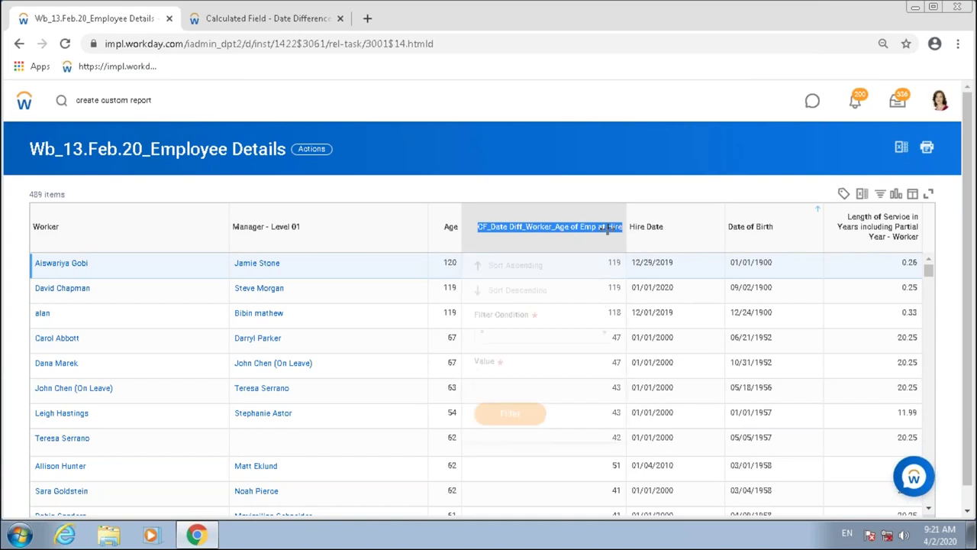
{"action": "left_click", "coordinate": [557, 188]}
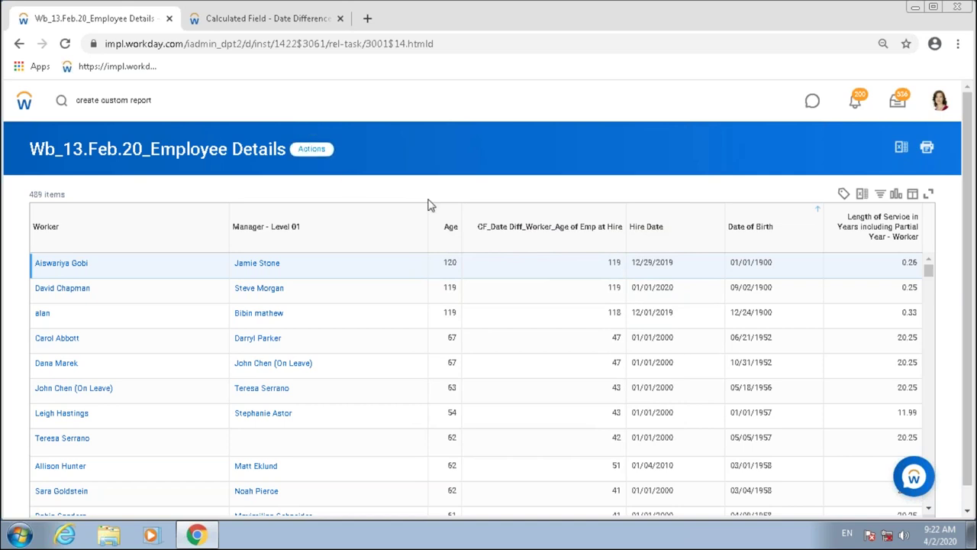
{"action": "left_click", "coordinate": [312, 149]}
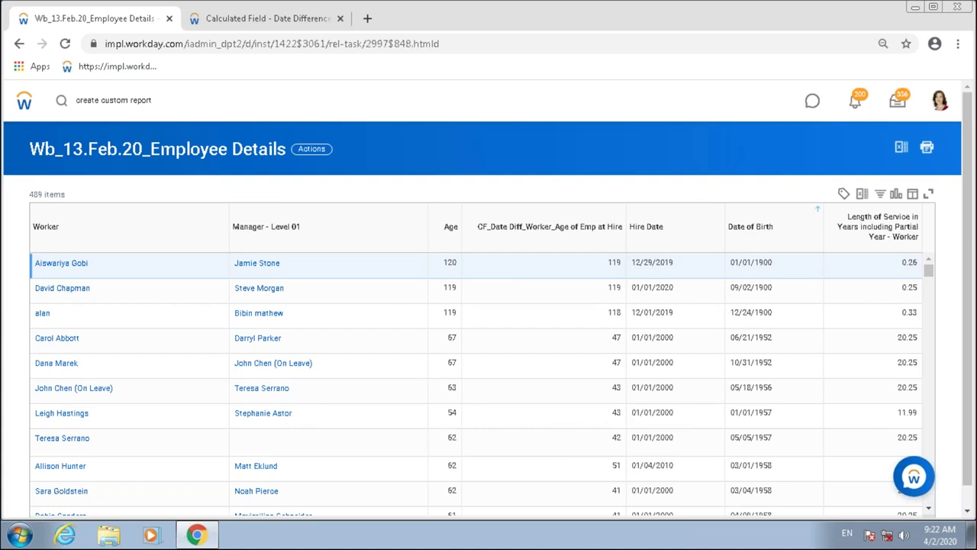
Override the CF_Date Diff column heading to 'Date Difference' and save the report
{"action": "scroll", "coordinate": [516, 272], "scroll_direction": "down", "scroll_amount": 4}
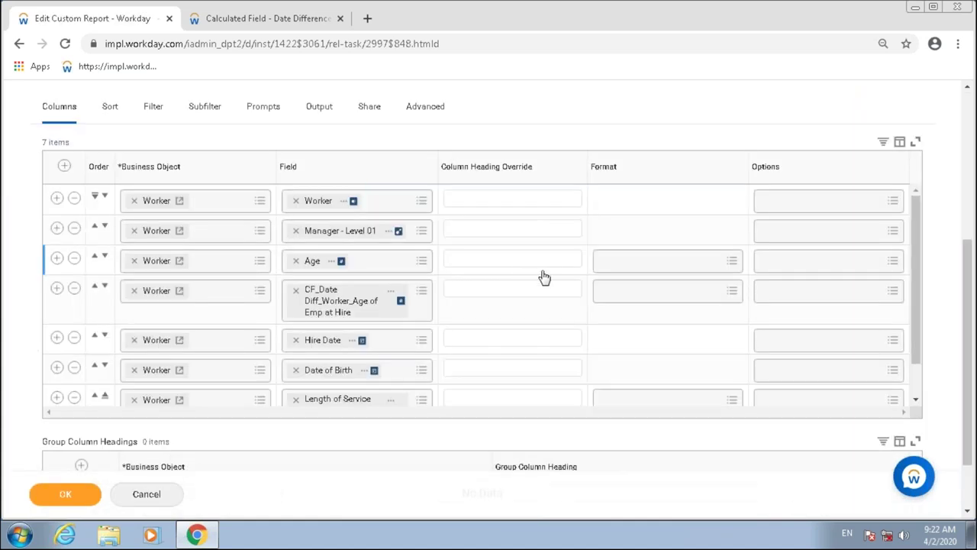
{"action": "left_click", "coordinate": [461, 291]}
{"action": "left_click_drag", "start_coordinate": [457, 171], "coordinate": [547, 173]}
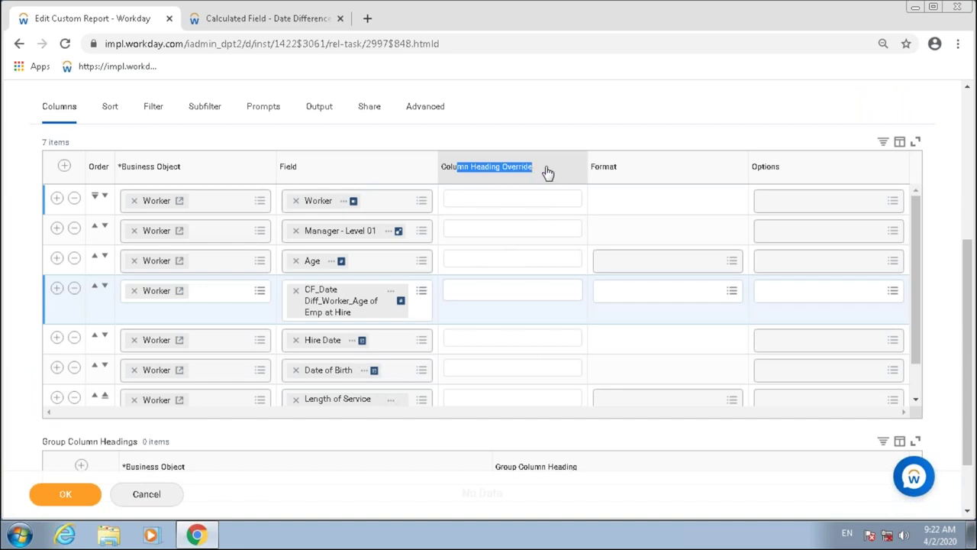
{"action": "left_click", "coordinate": [618, 328]}
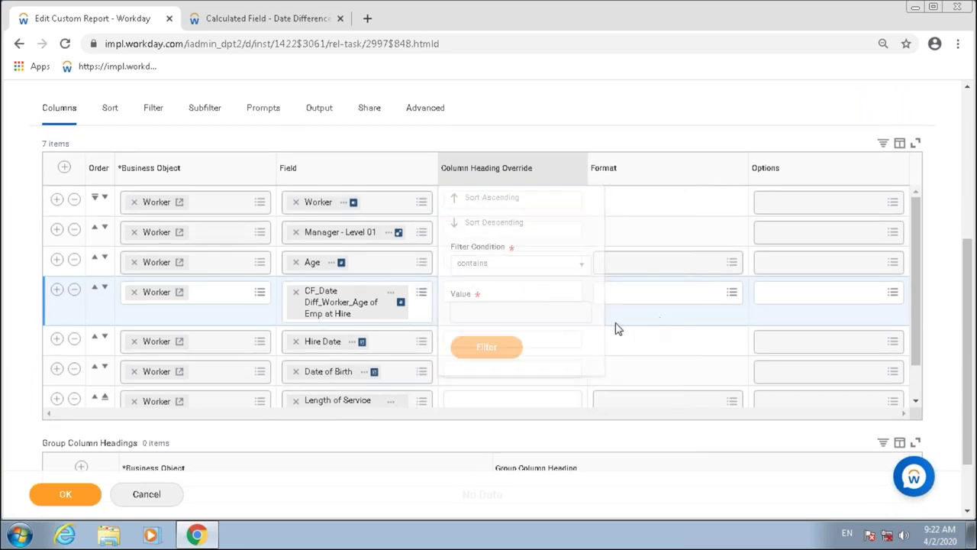
{"action": "left_click", "coordinate": [467, 292]}
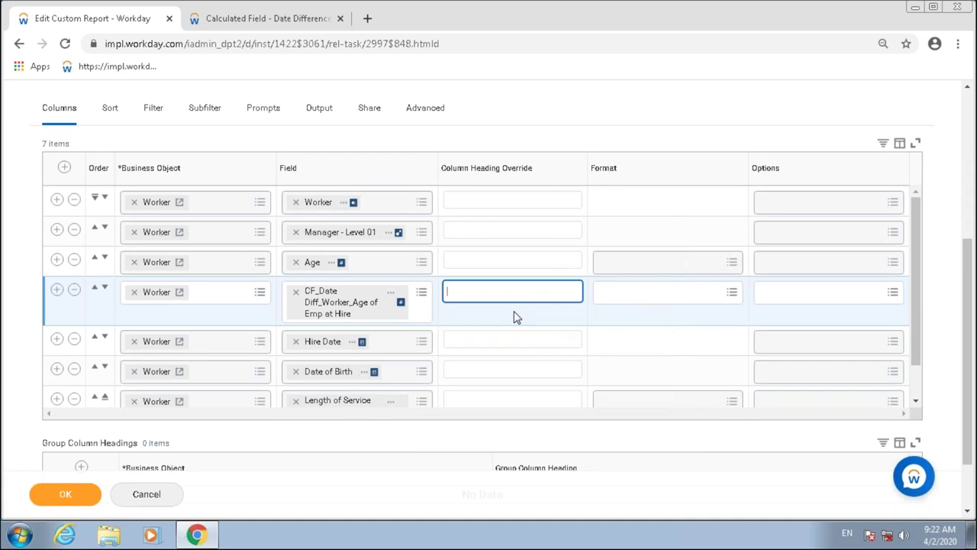
{"action": "type", "text": "Date Difference"}
{"action": "key", "text": "ctrl+a"}
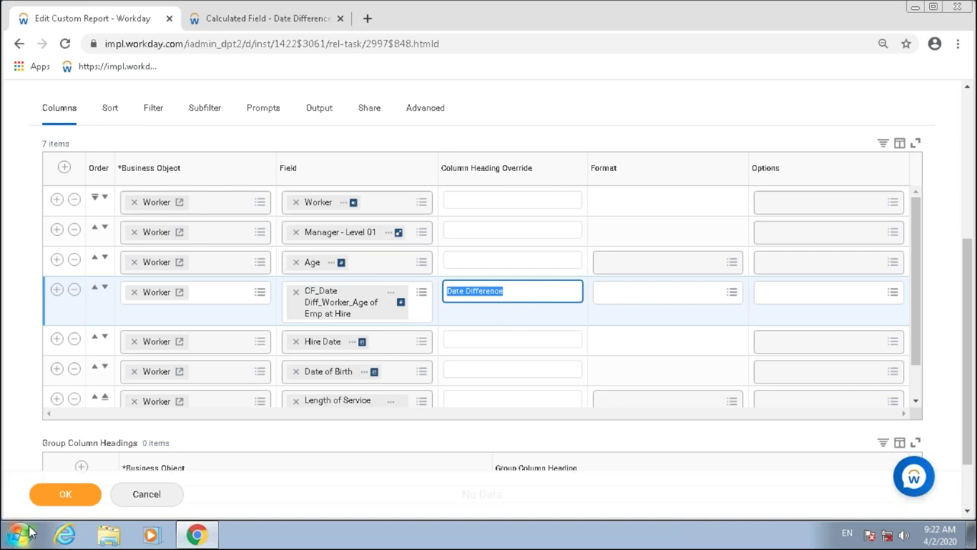
{"action": "left_click", "coordinate": [69, 495]}
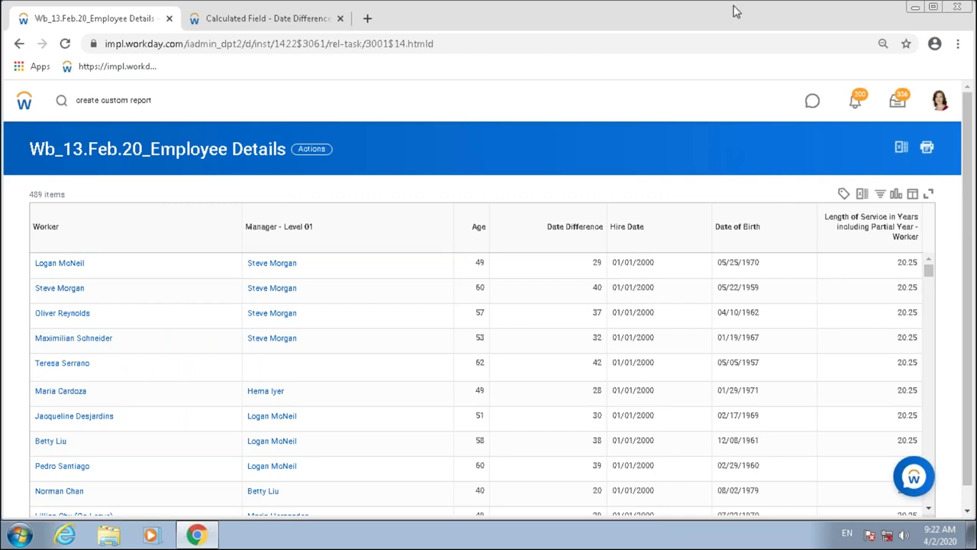
Check the Date Difference column heading, then go to the saved calculated field's tab
{"action": "left_click_drag", "start_coordinate": [544, 231], "coordinate": [604, 234]}
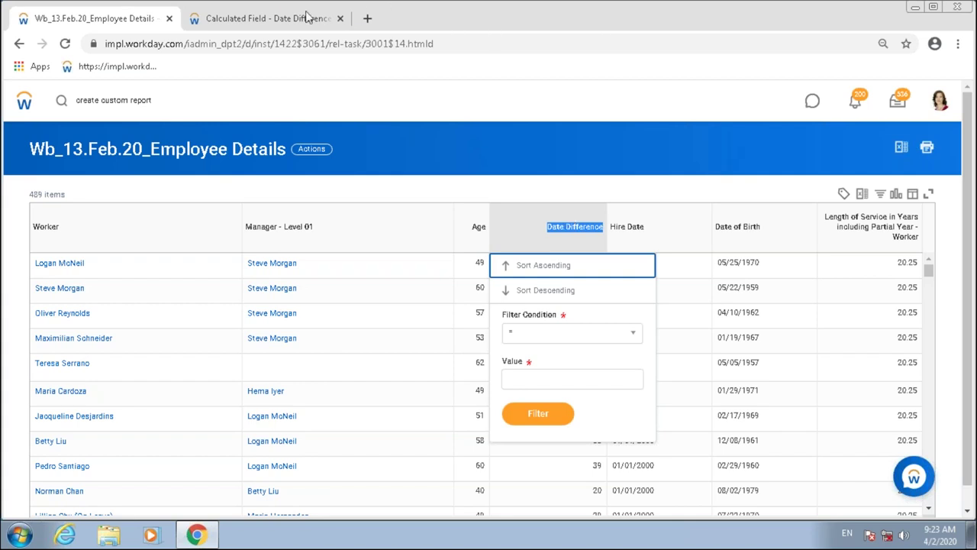
{"action": "left_click", "coordinate": [280, 18]}
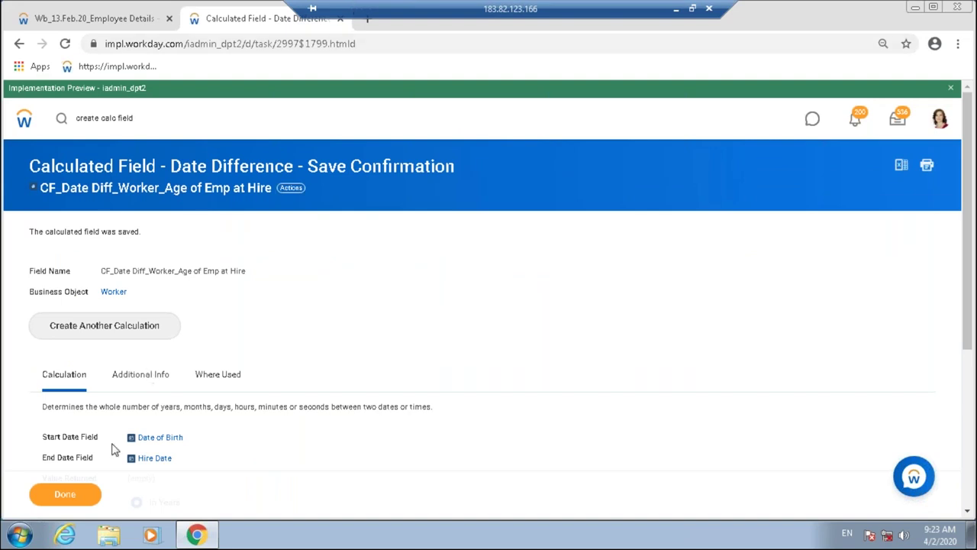
Finish the Date Difference confirmation and start a new Create Calculated Field task
{"action": "left_click", "coordinate": [74, 494]}
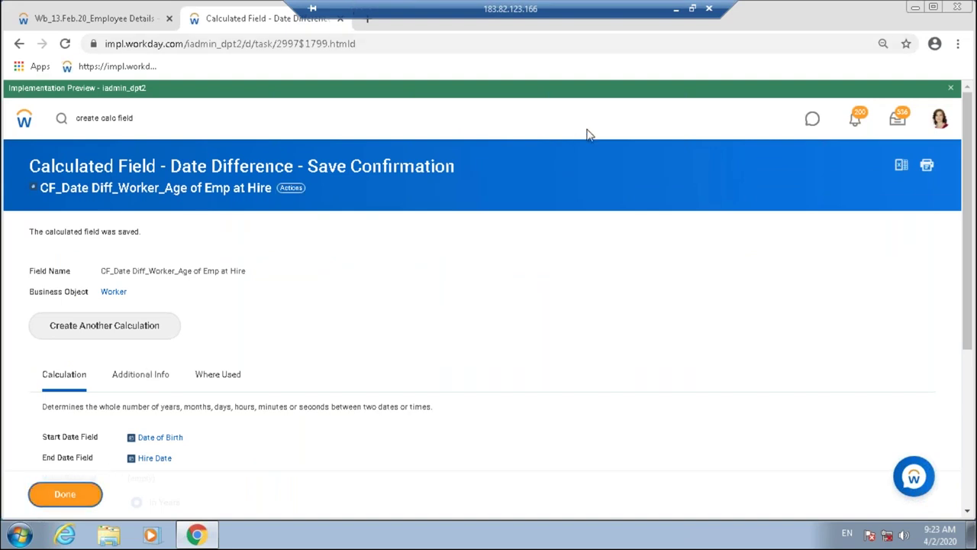
{"action": "left_click", "coordinate": [675, 9]}
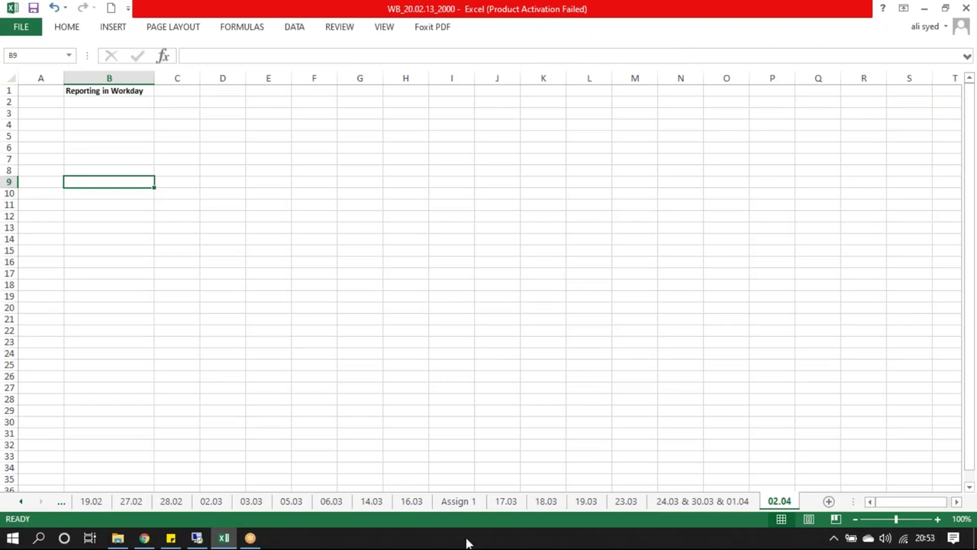
{"action": "left_click", "coordinate": [197, 539]}
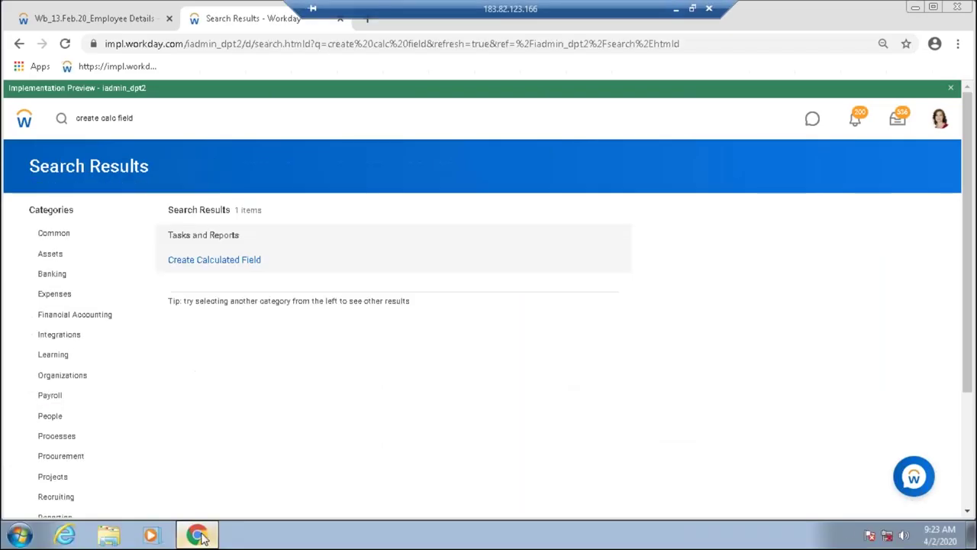
{"action": "left_click", "coordinate": [214, 261]}
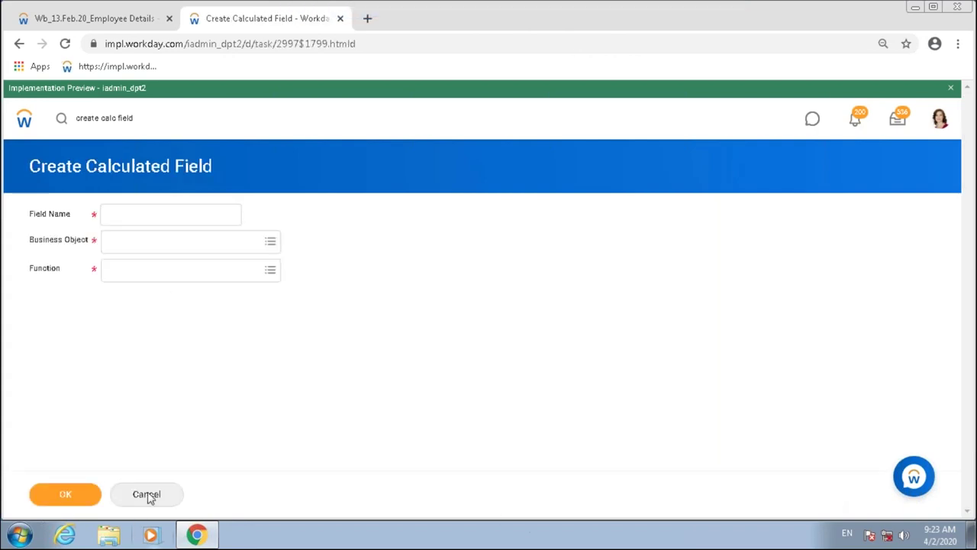
Set the new field's function to Build Date and business object to Worker
{"action": "left_click", "coordinate": [126, 275]}
{"action": "type", "text": "date"}
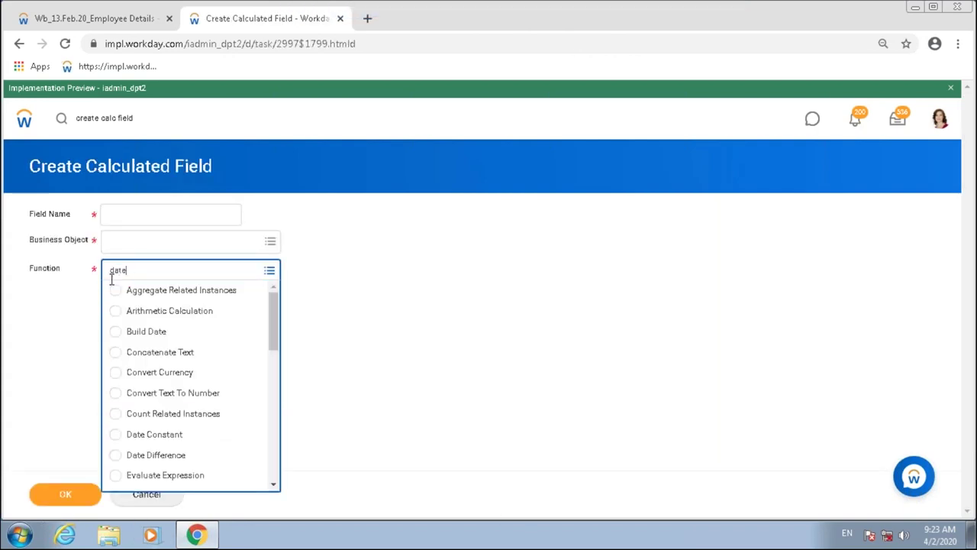
{"action": "key", "text": "Return"}
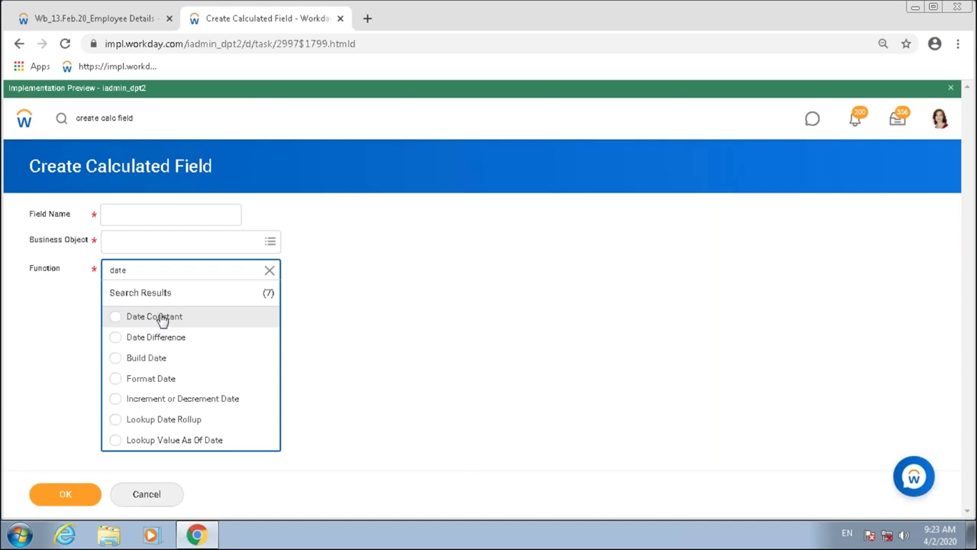
{"action": "left_click", "coordinate": [160, 359]}
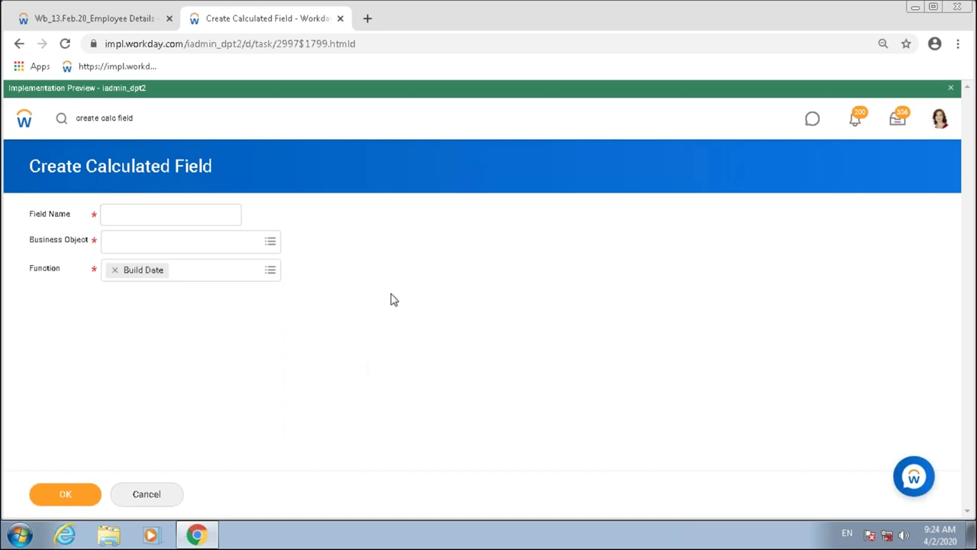
{"action": "left_click", "coordinate": [136, 243]}
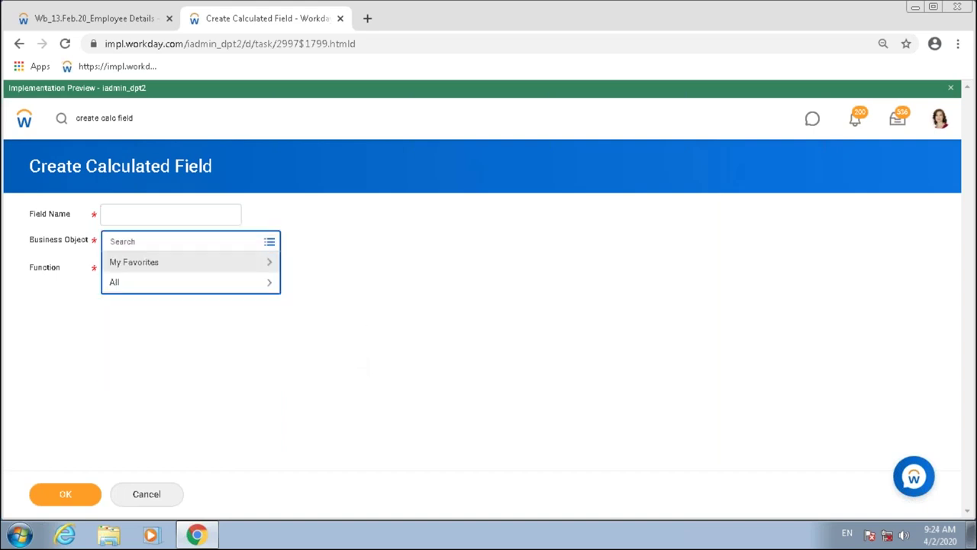
{"action": "type", "text": "worker"}
{"action": "key", "text": "Return"}
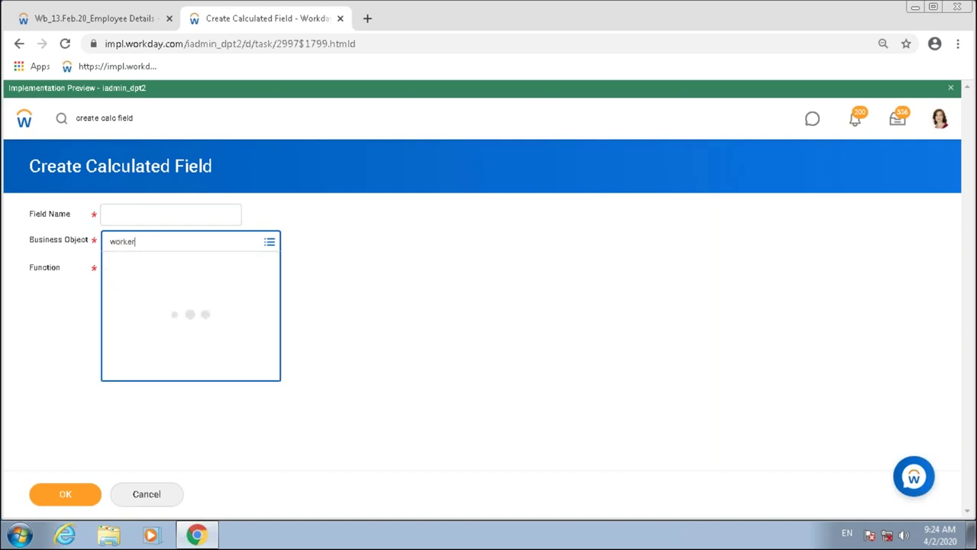
{"action": "left_click", "coordinate": [127, 288]}
Name the field 'CF_Build Date_Worker_13.Feb'
{"action": "left_click", "coordinate": [111, 220]}
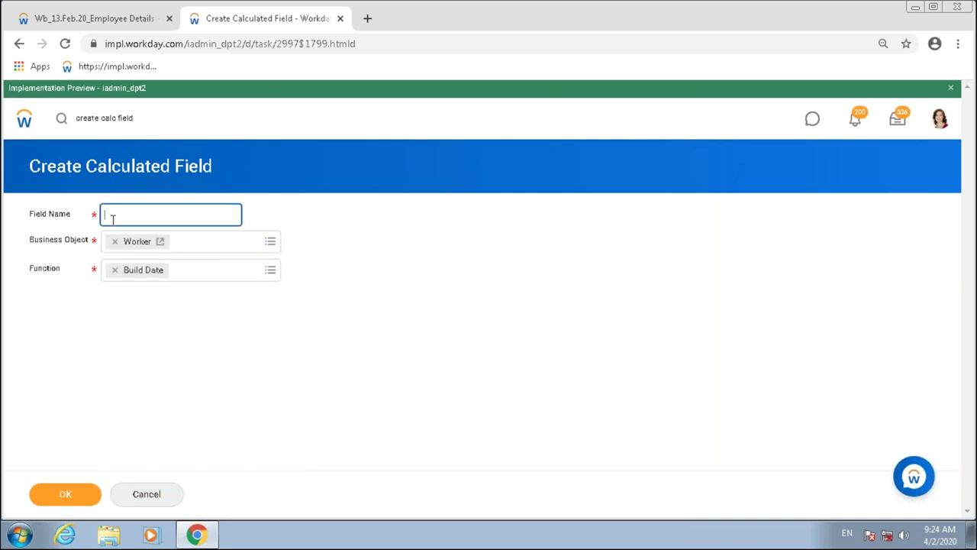
{"action": "type", "text": "CF_"}
{"action": "type", "text": "Build D"}
{"action": "type", "text": "ate"}
{"action": "type", "text": "-workle"}
{"action": "key", "text": "BackSpace"}
{"action": "key", "text": "BackSpace"}
{"action": "key", "text": "BackSpace"}
{"action": "key", "text": "BackSpace"}
{"action": "key", "text": "BackSpace"}
{"action": "type", "text": "_Worker_"}
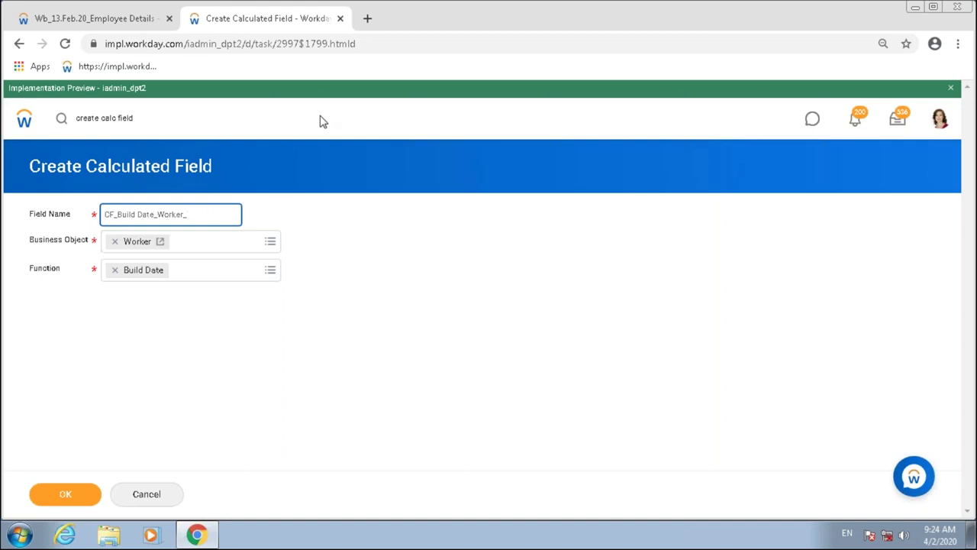
{"action": "type", "text": "13.Feb"}
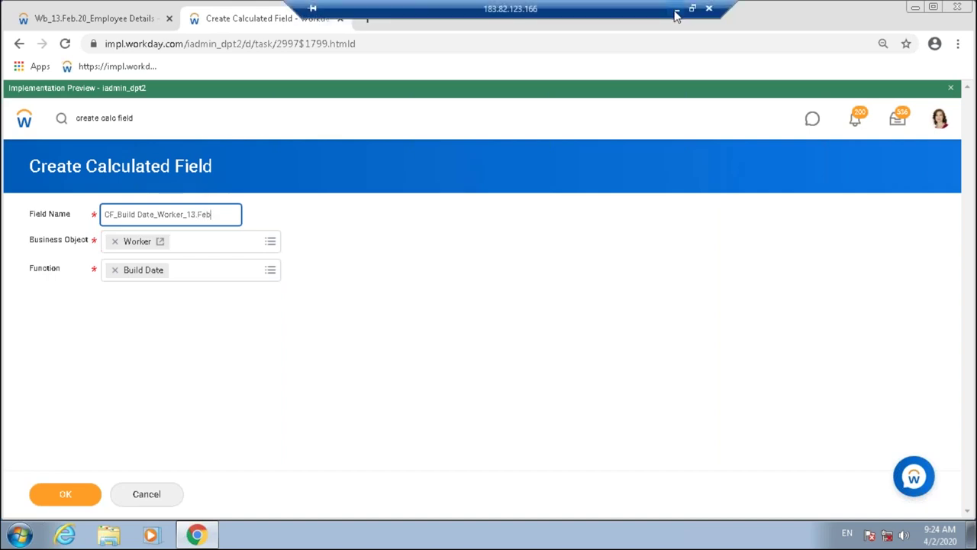
{"action": "left_click", "coordinate": [677, 16]}
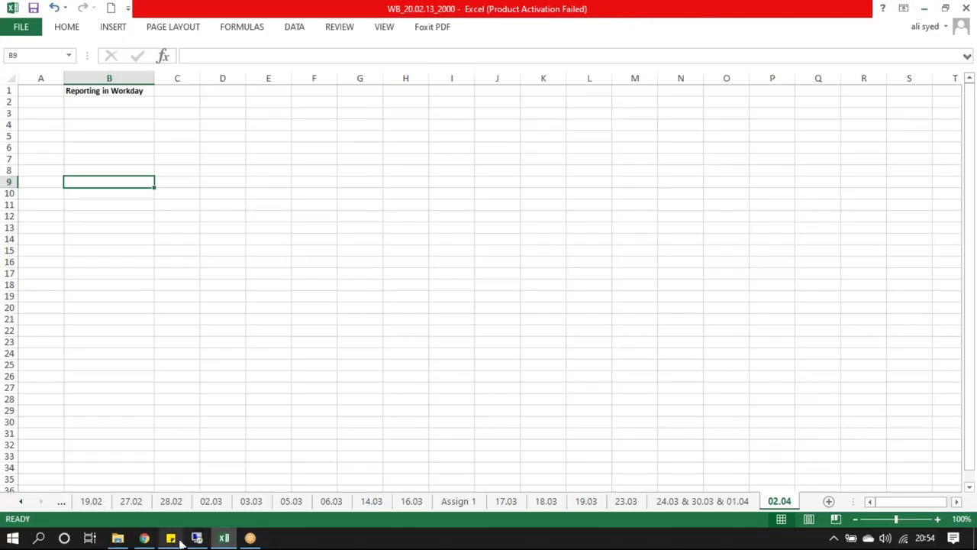
{"action": "left_click", "coordinate": [118, 537]}
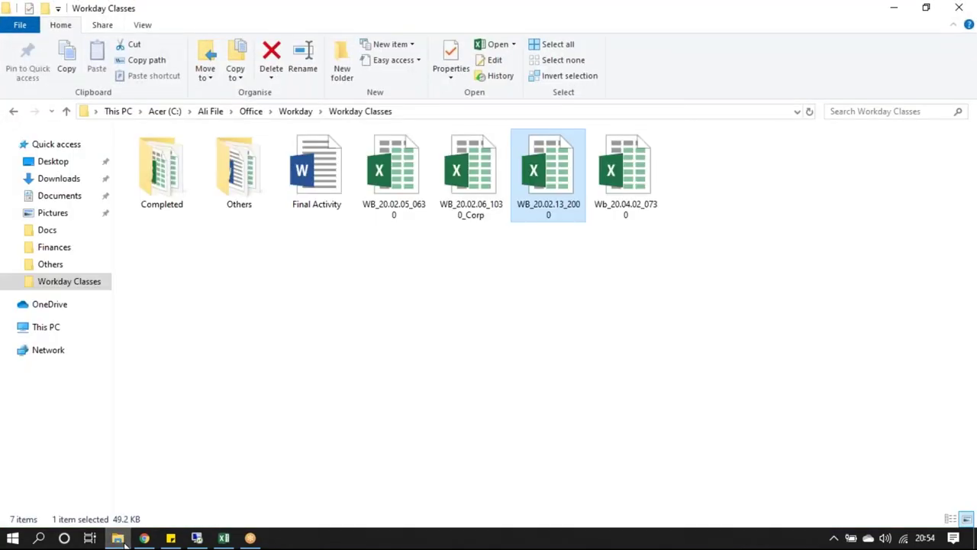
{"action": "left_click", "coordinate": [119, 537]}
{"action": "left_click", "coordinate": [197, 537]}
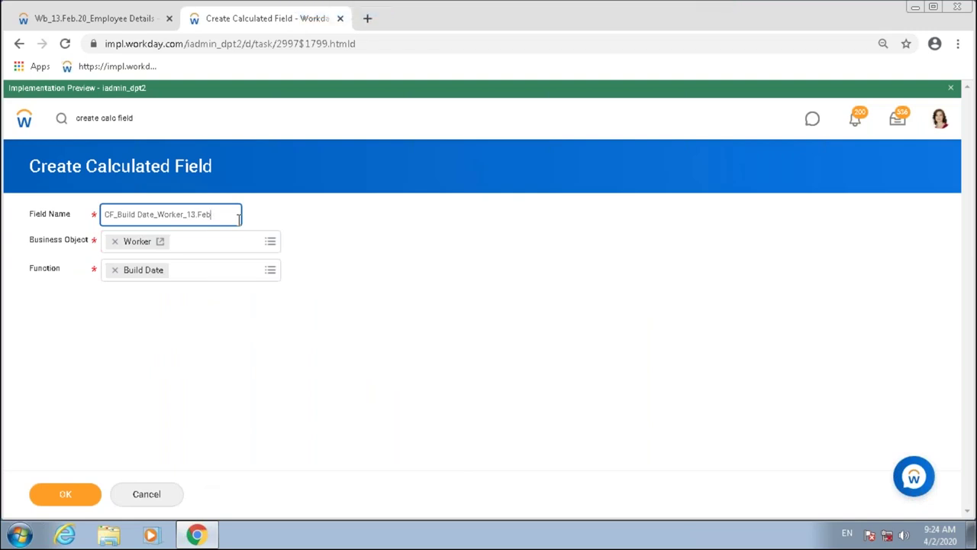
Submit the Build Date calculated field's name and review its Year, Month and Day sections
{"action": "left_click_drag", "start_coordinate": [188, 213], "coordinate": [231, 214]}
{"action": "left_click_drag", "start_coordinate": [324, 274], "coordinate": [572, 234]}
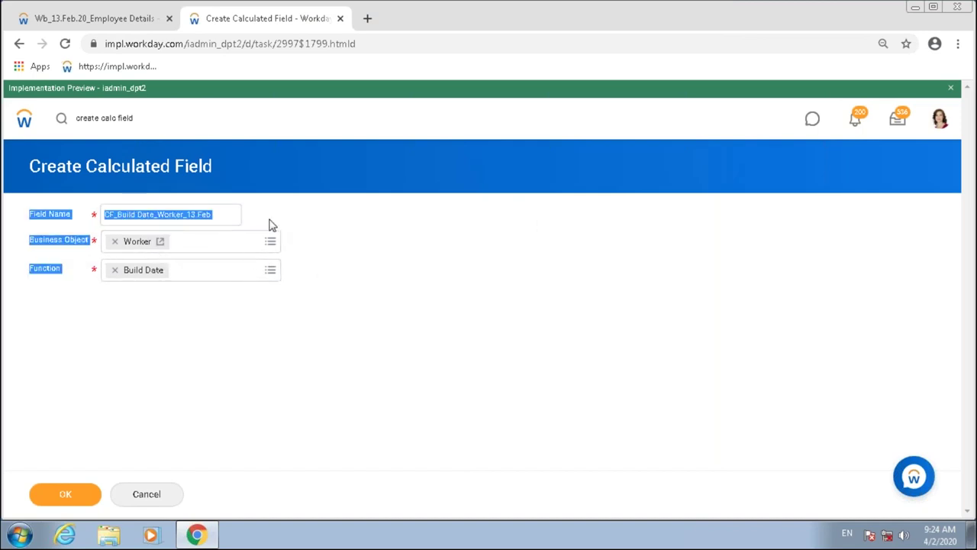
{"action": "left_click", "coordinate": [236, 218]}
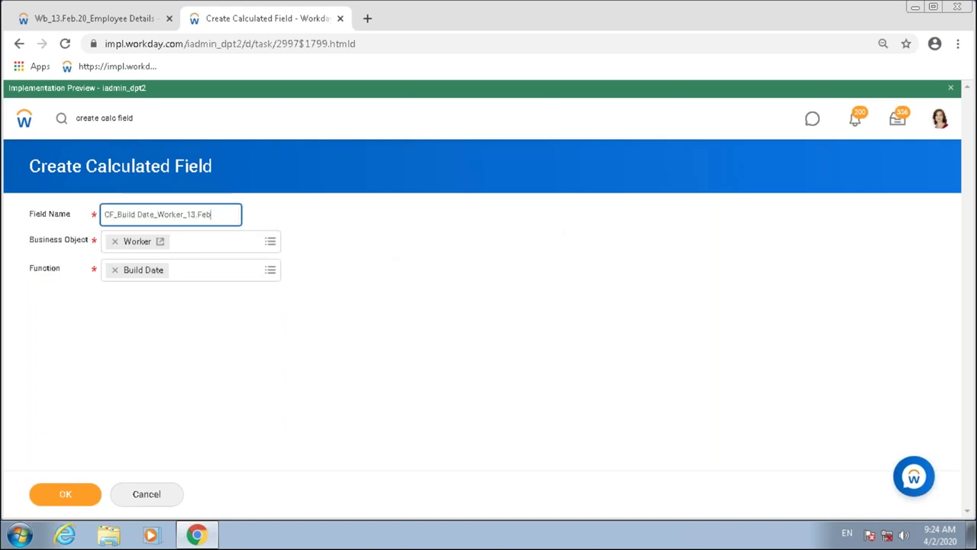
{"action": "left_click", "coordinate": [53, 496]}
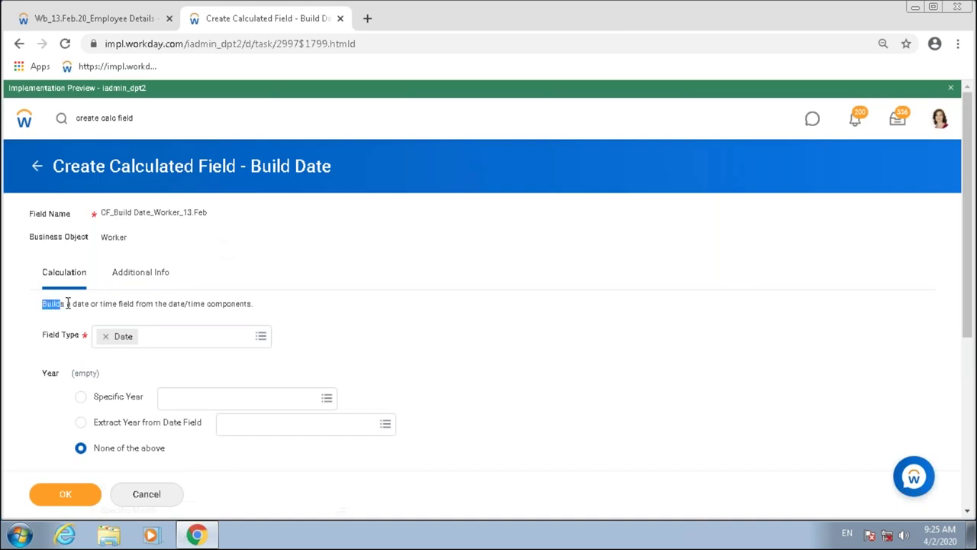
{"action": "left_click_drag", "start_coordinate": [85, 298], "coordinate": [267, 303]}
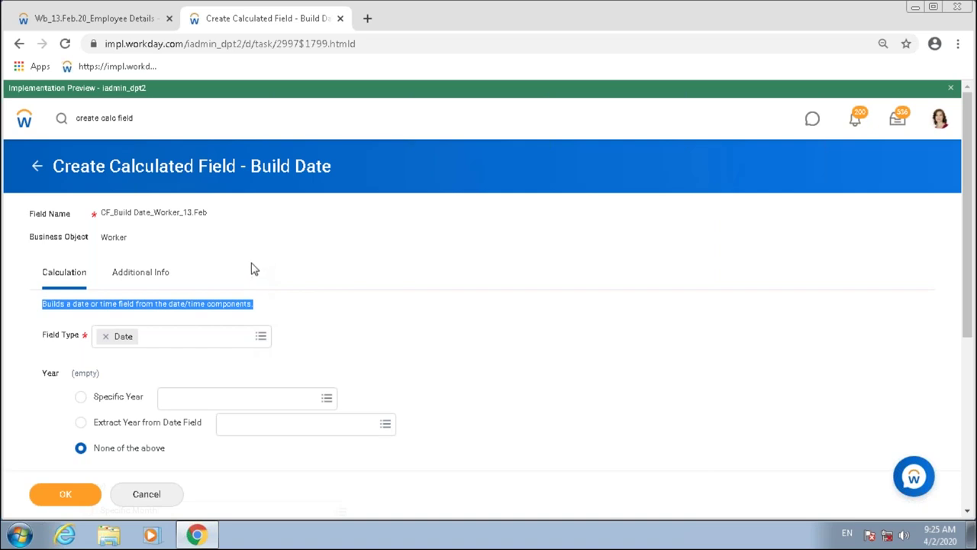
{"action": "left_click", "coordinate": [476, 345]}
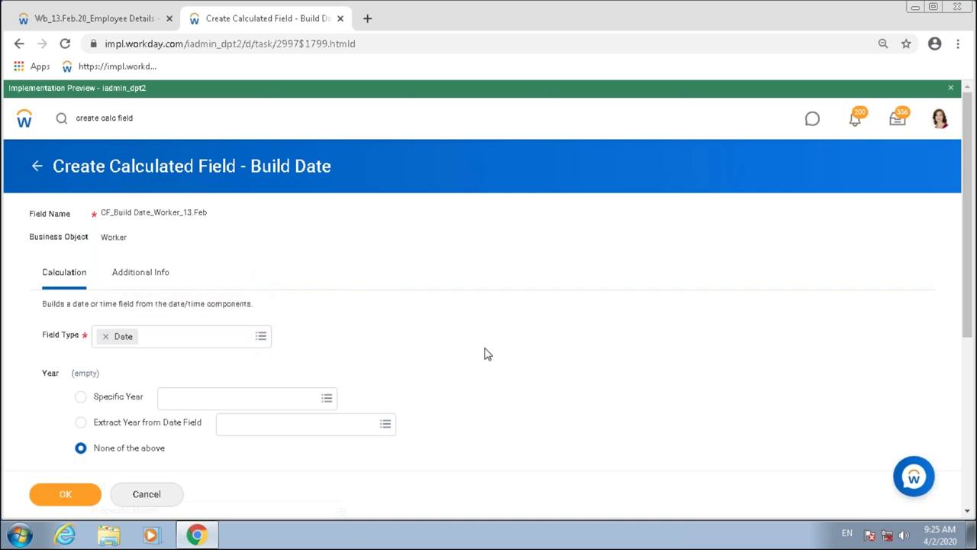
{"action": "scroll", "coordinate": [484, 354], "scroll_direction": "down", "scroll_amount": 4}
{"action": "scroll", "coordinate": [320, 330], "scroll_direction": "up", "scroll_amount": 1}
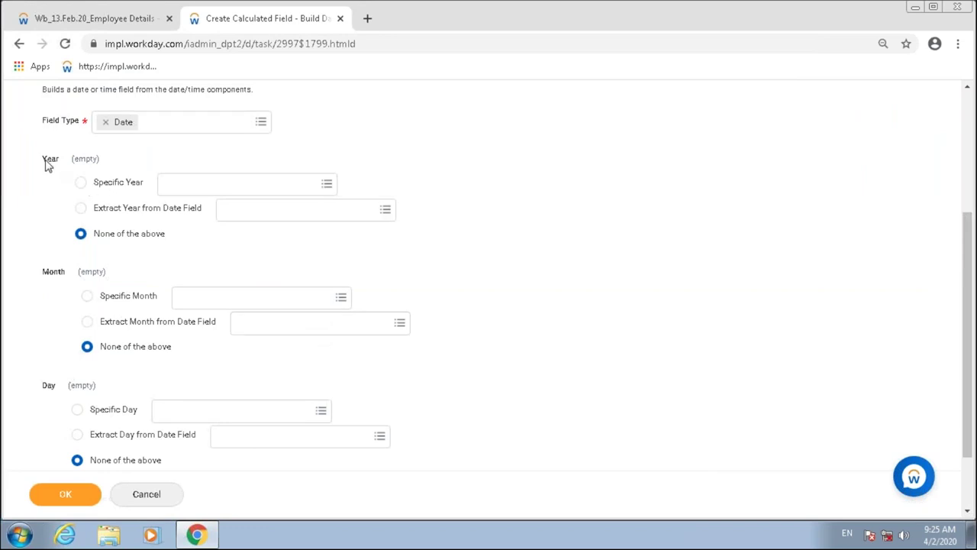
{"action": "left_click_drag", "start_coordinate": [44, 160], "coordinate": [97, 160]}
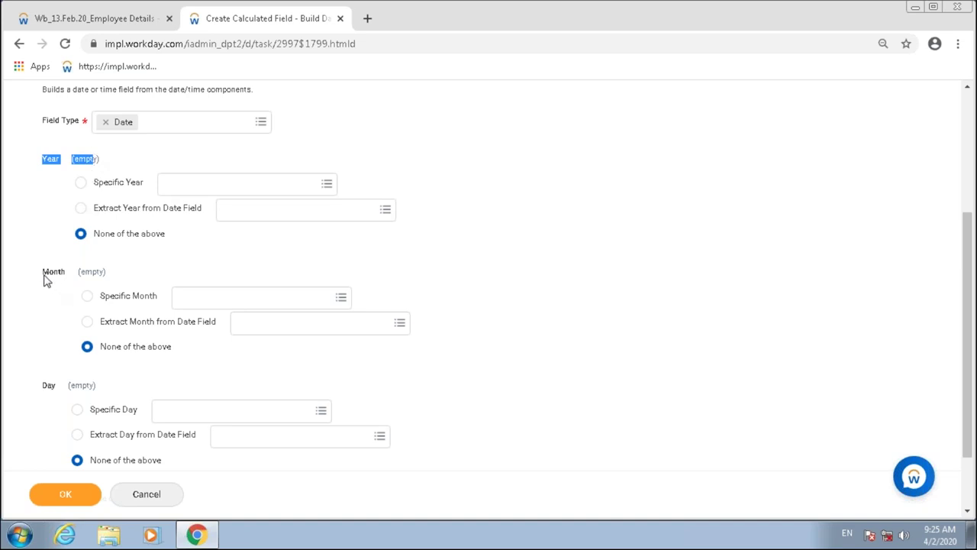
{"action": "left_click_drag", "start_coordinate": [44, 277], "coordinate": [67, 274]}
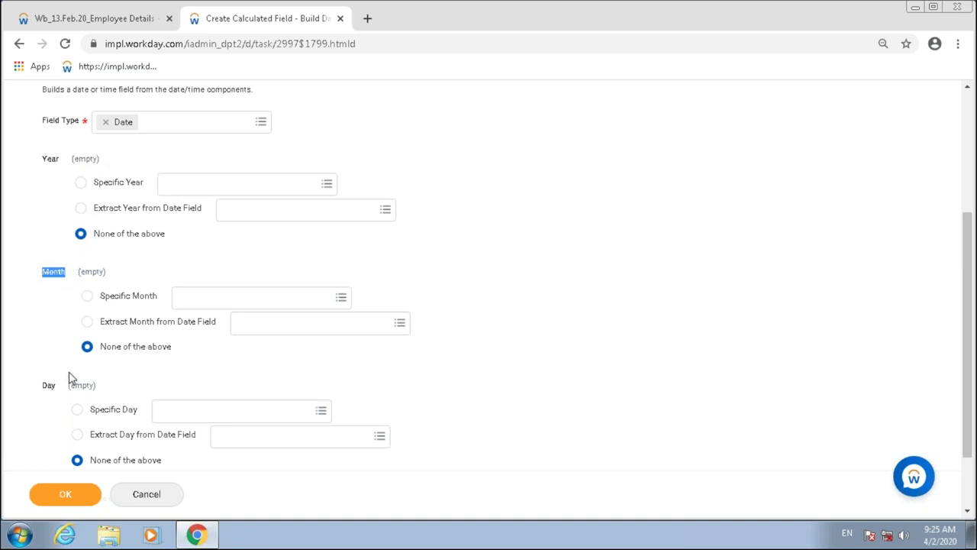
{"action": "left_click_drag", "start_coordinate": [43, 392], "coordinate": [67, 390]}
Set Specific Year to 2020 and extract the month from Hire Date
{"action": "left_click", "coordinate": [82, 183]}
{"action": "left_click", "coordinate": [183, 188]}
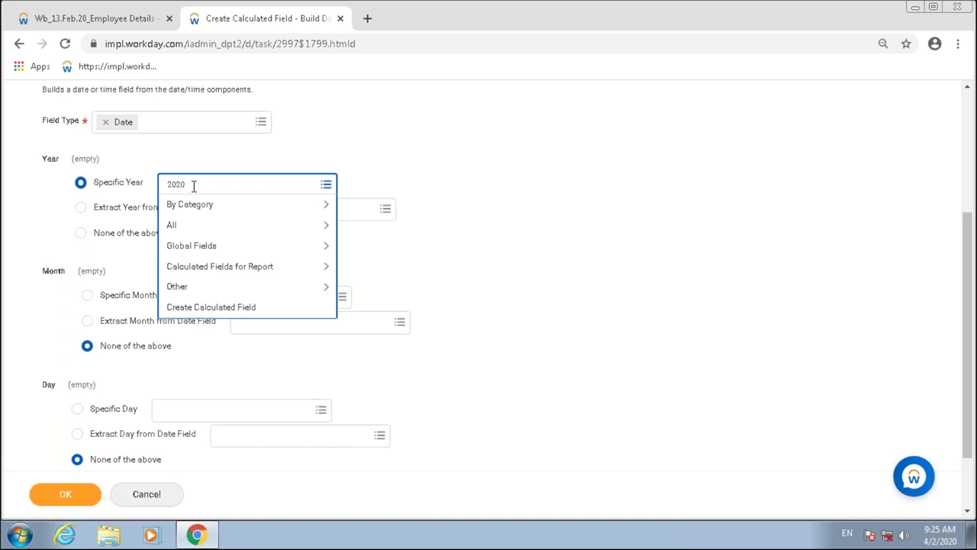
{"action": "key", "text": "Return"}
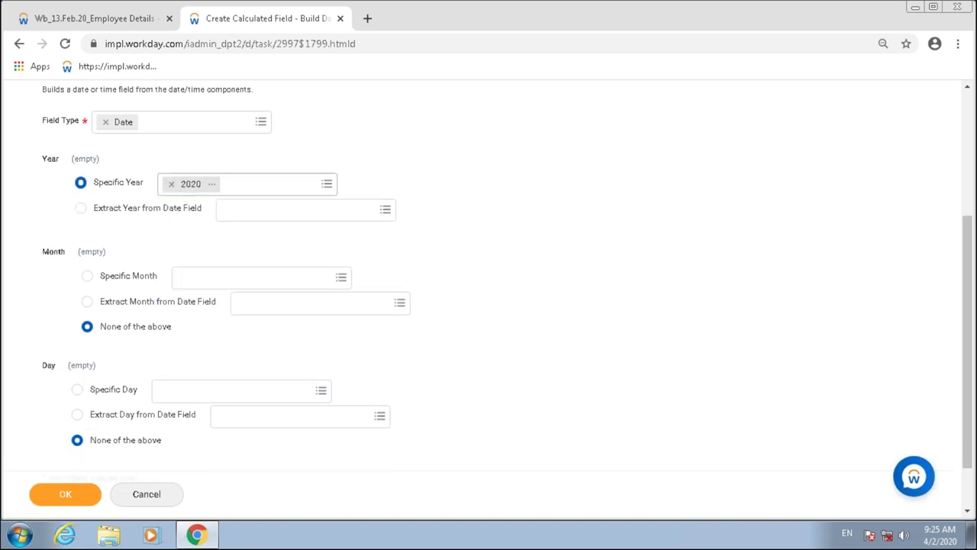
{"action": "left_click_drag", "start_coordinate": [94, 185], "coordinate": [139, 188]}
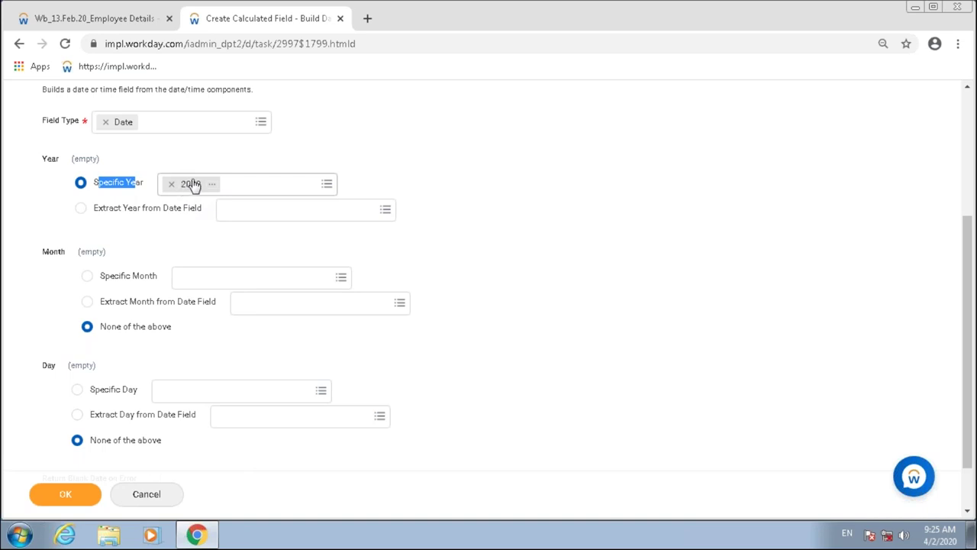
{"action": "left_click", "coordinate": [523, 192]}
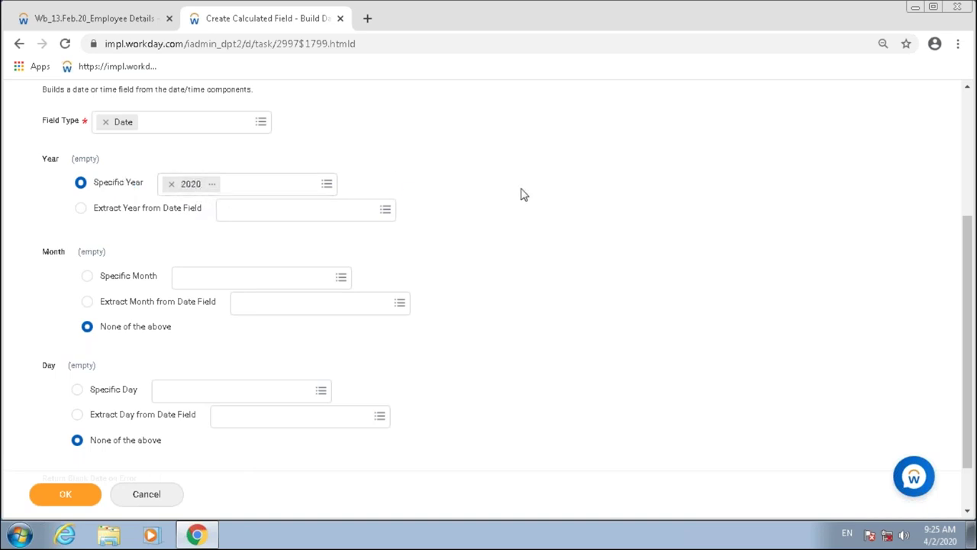
{"action": "left_click_drag", "start_coordinate": [129, 301], "coordinate": [207, 305]}
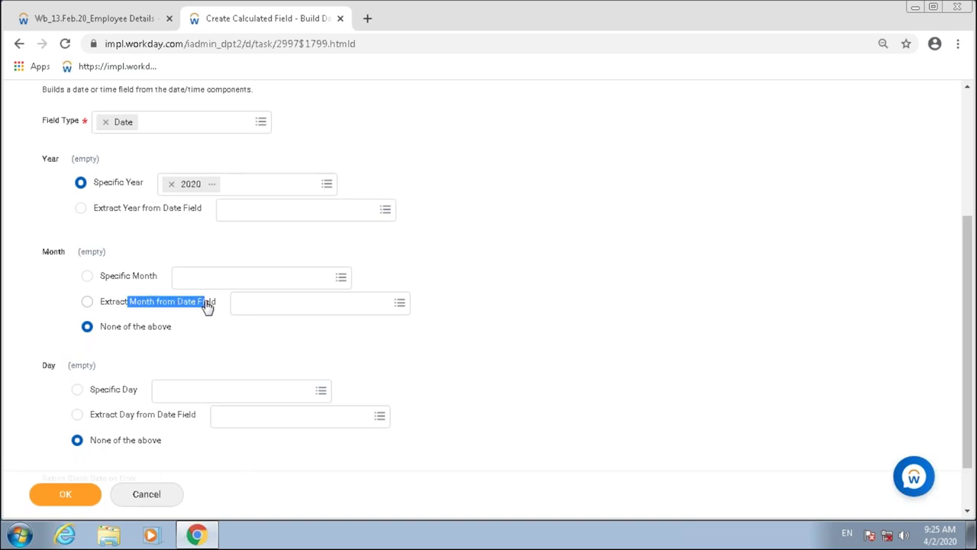
{"action": "left_click", "coordinate": [87, 303]}
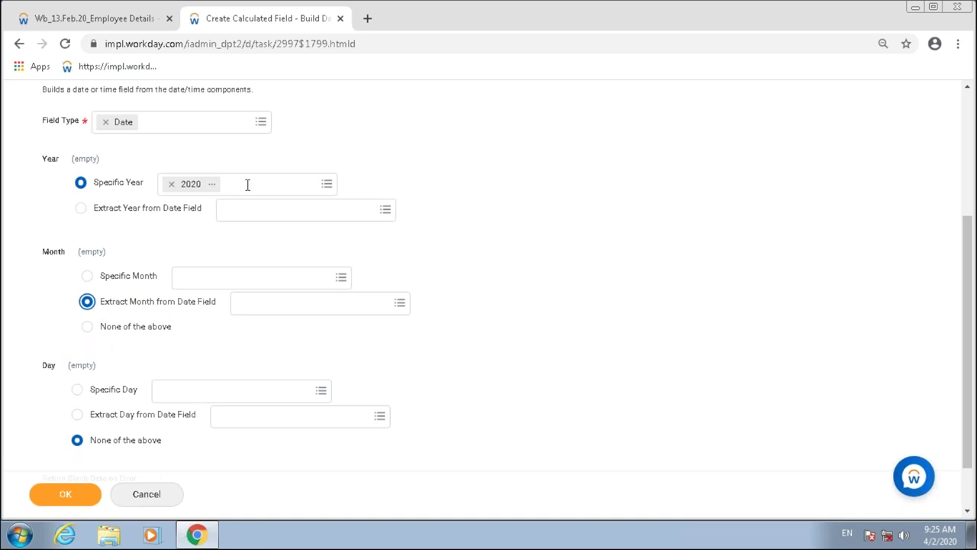
{"action": "left_click", "coordinate": [259, 306]}
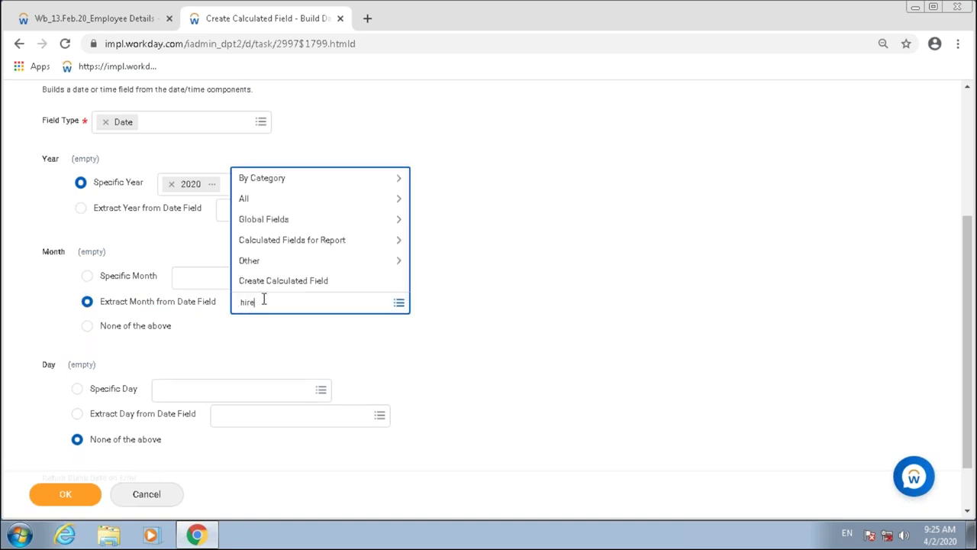
{"action": "key", "text": "Return"}
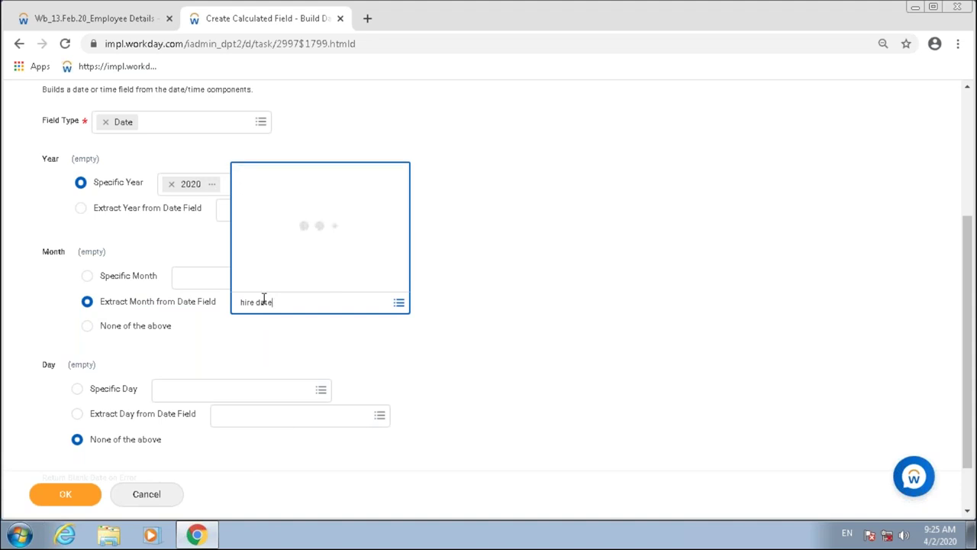
{"action": "left_click", "coordinate": [275, 143]}
Extract the day from Date of Birth and save the Build Date field
{"action": "scroll", "coordinate": [555, 237], "scroll_direction": "down", "scroll_amount": 1}
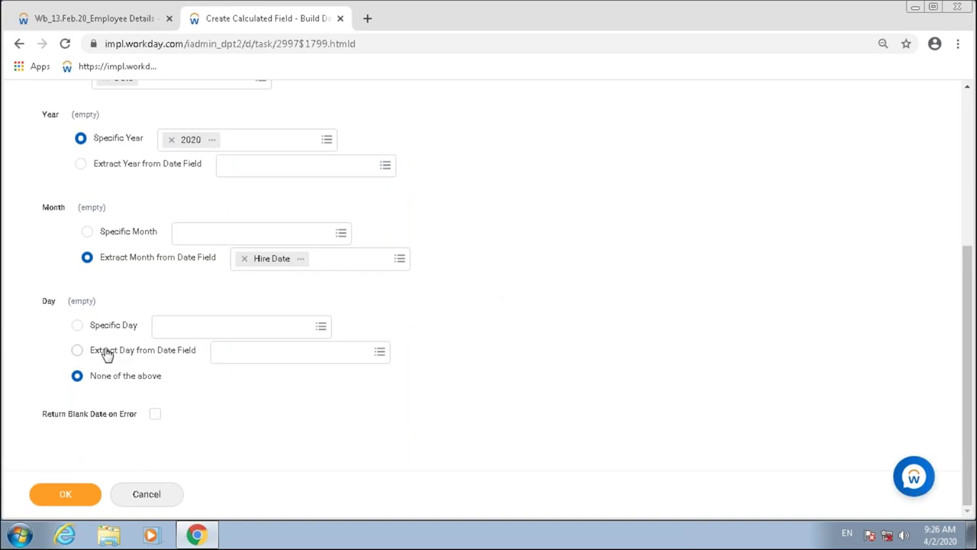
{"action": "left_click", "coordinate": [77, 349]}
{"action": "scroll", "coordinate": [271, 380], "scroll_direction": "up", "scroll_amount": 2}
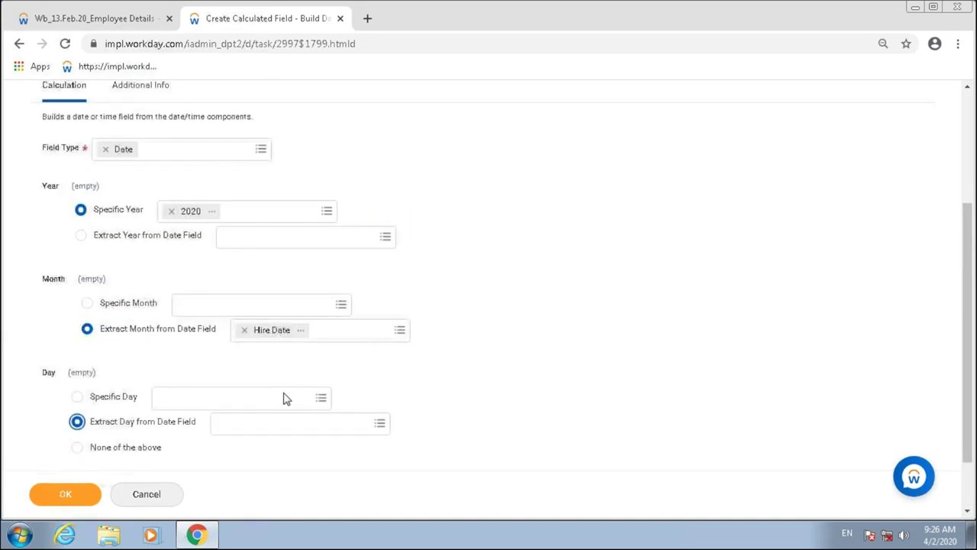
{"action": "left_click", "coordinate": [239, 424]}
{"action": "type", "text": "date of bir"}
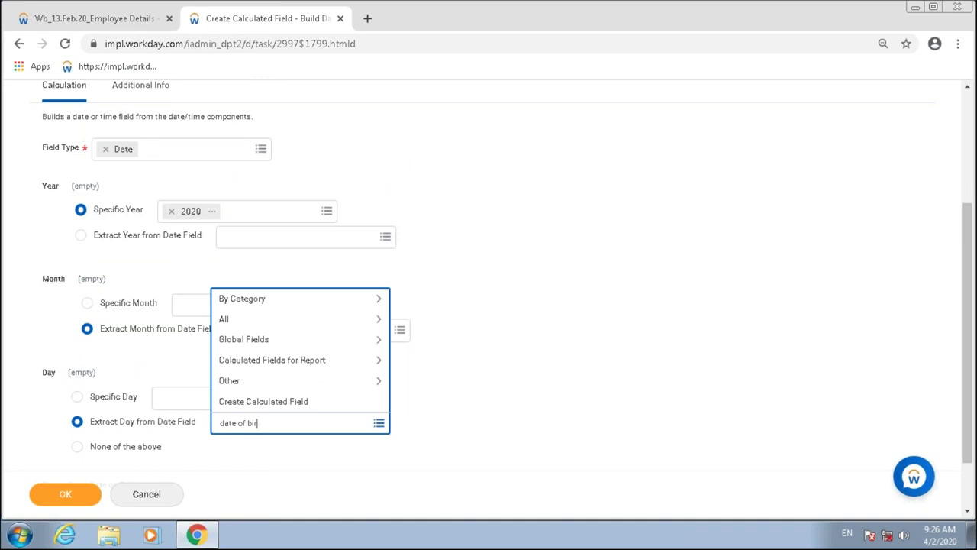
{"action": "type", "text": "th"}
{"action": "key", "text": "Return"}
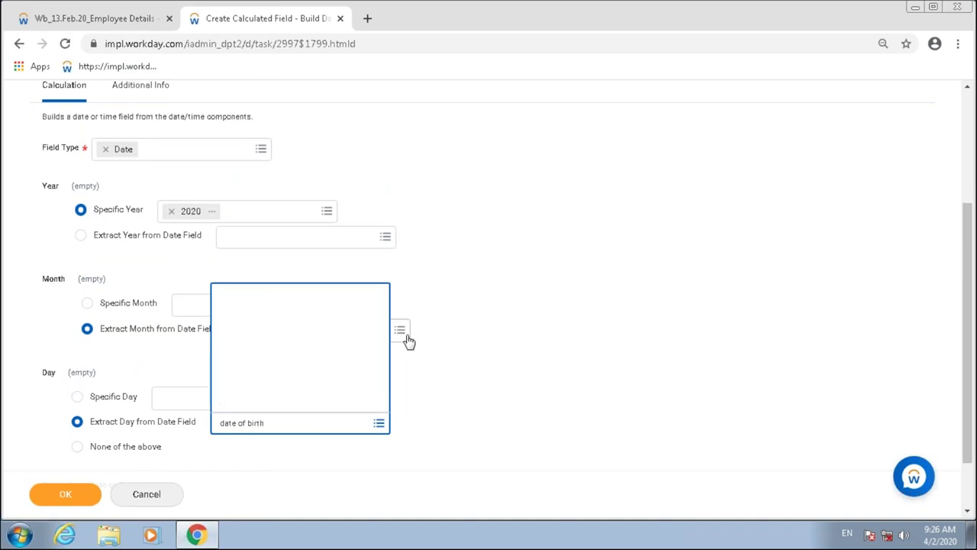
{"action": "left_click", "coordinate": [298, 279]}
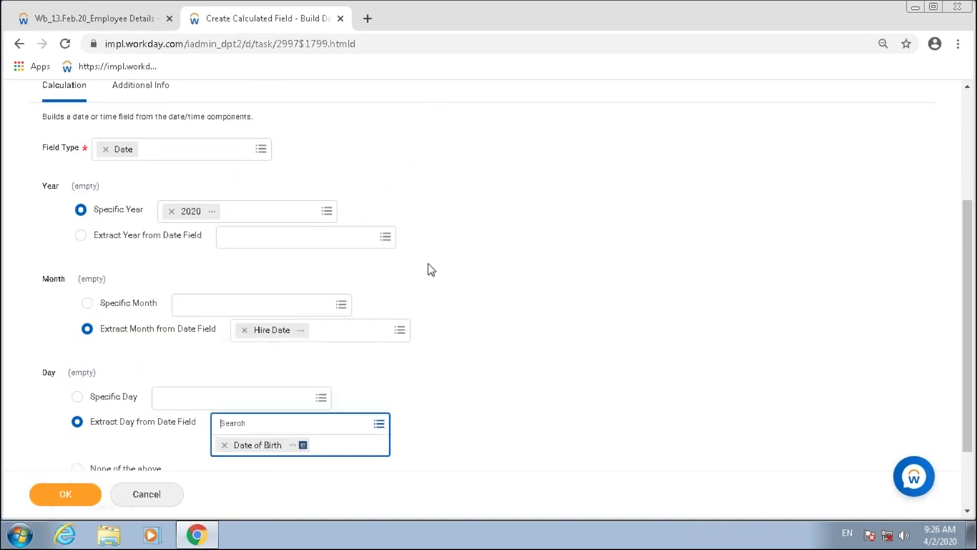
{"action": "left_click", "coordinate": [73, 496]}
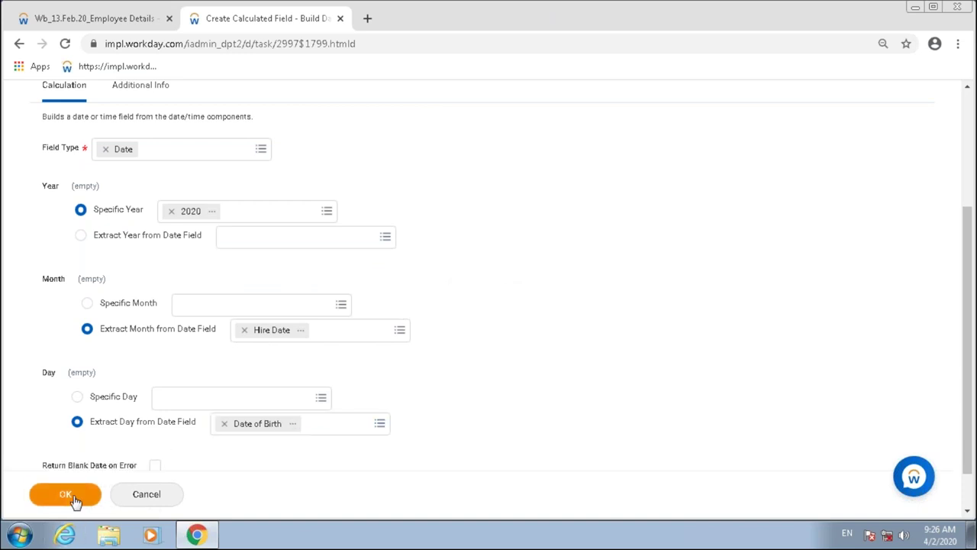
Check the saved year 2020, Hire Date month and Date of Birth day, then go back to the report
{"action": "scroll", "coordinate": [382, 267], "scroll_direction": "down", "scroll_amount": 4}
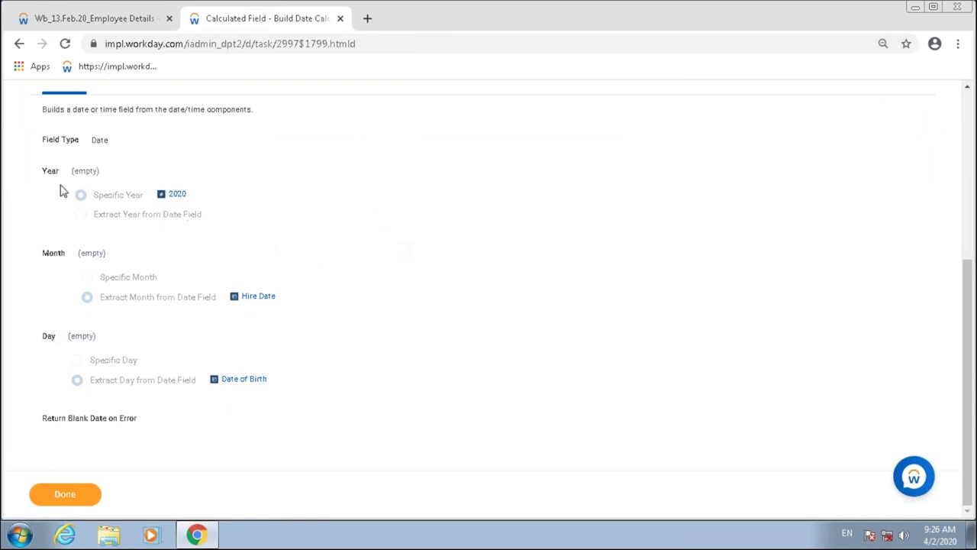
{"action": "mouse_move", "coordinate": [107, 197]}
{"action": "left_mouse_down"}
{"action": "mouse_move", "coordinate": [116, 196]}
{"action": "mouse_move", "coordinate": [93, 196]}
{"action": "left_mouse_up"}
{"action": "left_click_drag", "start_coordinate": [127, 301], "coordinate": [178, 295]}
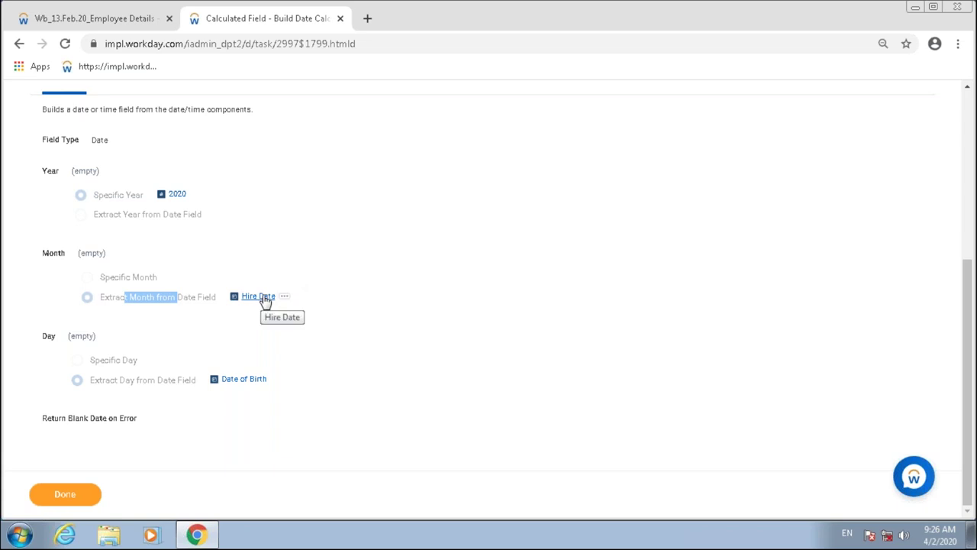
{"action": "left_click_drag", "start_coordinate": [119, 380], "coordinate": [164, 383]}
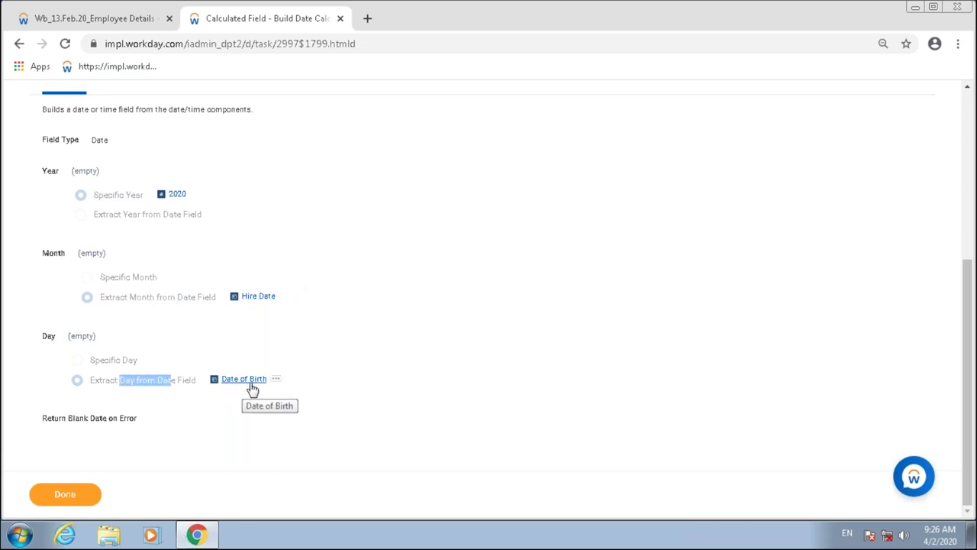
{"action": "scroll", "coordinate": [246, 214], "scroll_direction": "up", "scroll_amount": 3}
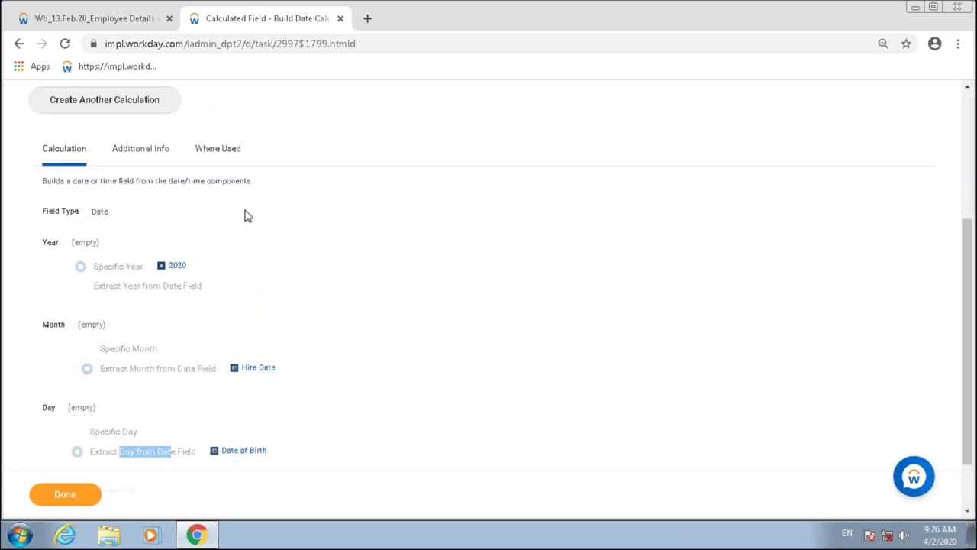
{"action": "scroll", "coordinate": [229, 183], "scroll_direction": "up", "scroll_amount": 3}
{"action": "left_click", "coordinate": [231, 188]}
Edit the Employee Details report and remove the Manager - Level 01, Age and Length of Service columns
{"action": "left_click", "coordinate": [122, 18]}
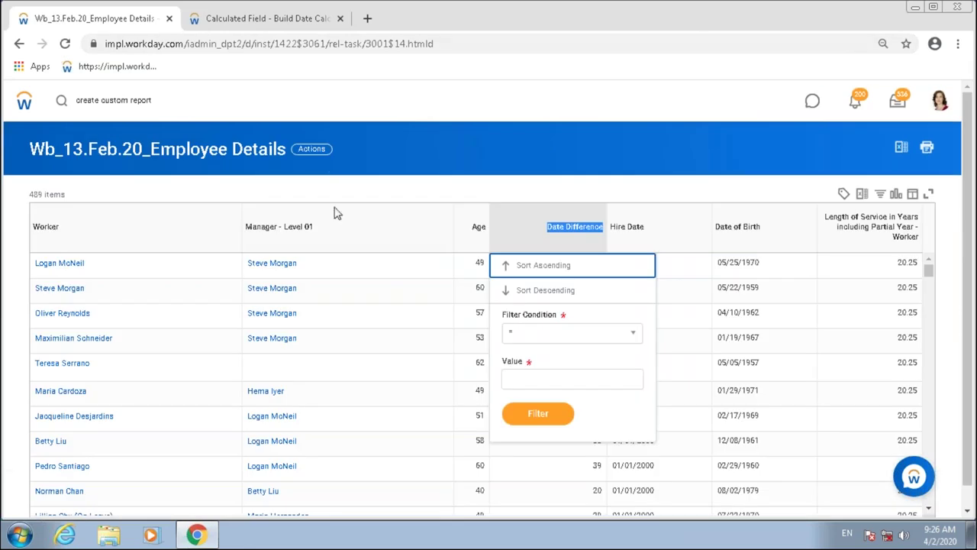
{"action": "left_click", "coordinate": [367, 176]}
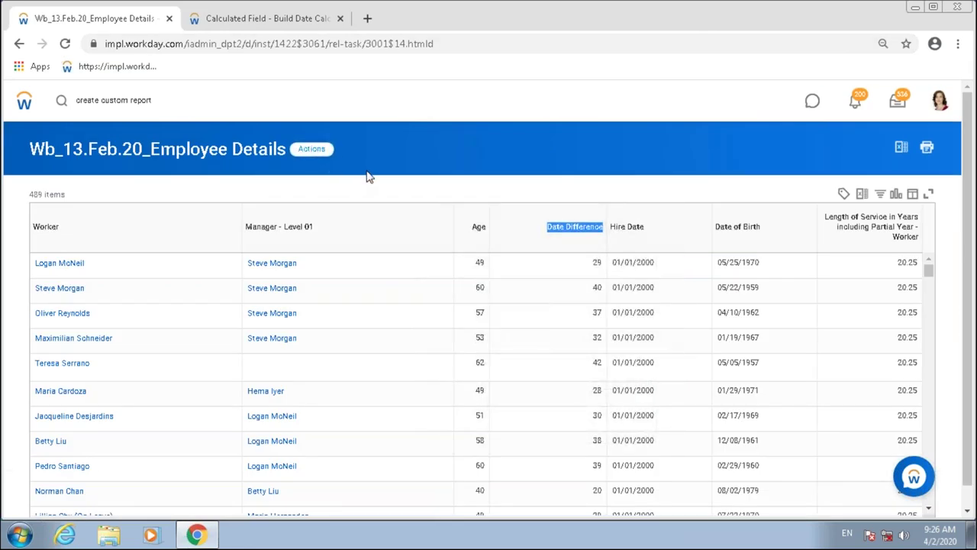
{"action": "left_click", "coordinate": [311, 149]}
{"action": "mouse_move", "coordinate": [331, 214]}
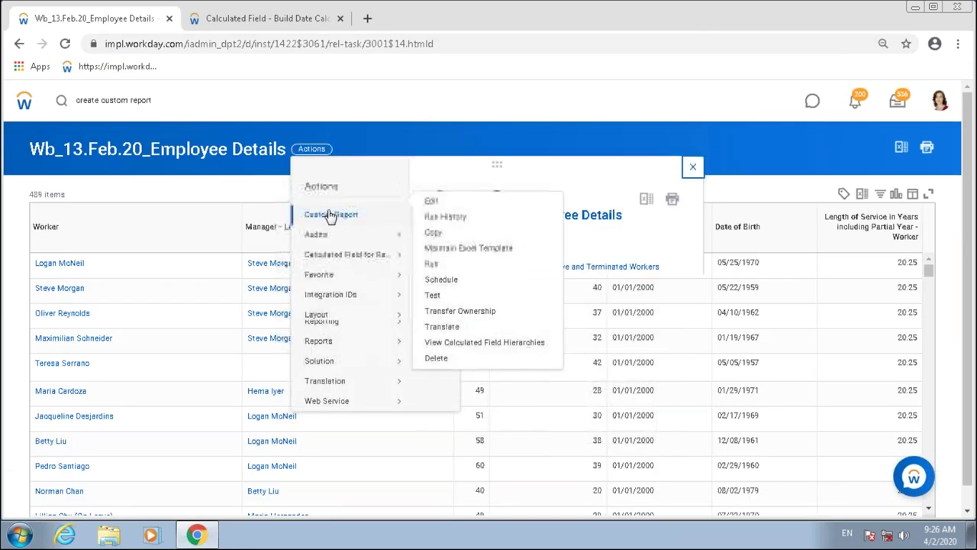
{"action": "left_click", "coordinate": [431, 203]}
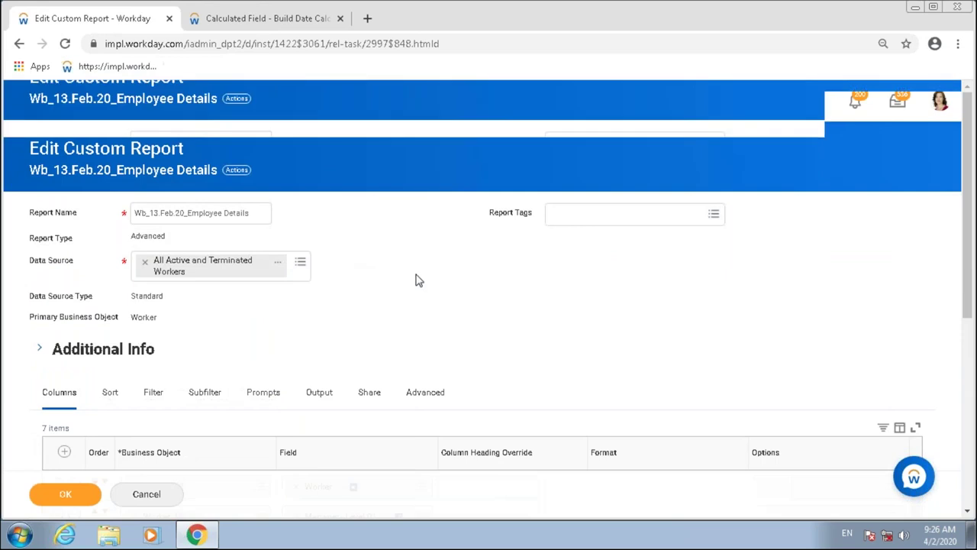
{"action": "left_click", "coordinate": [74, 228]}
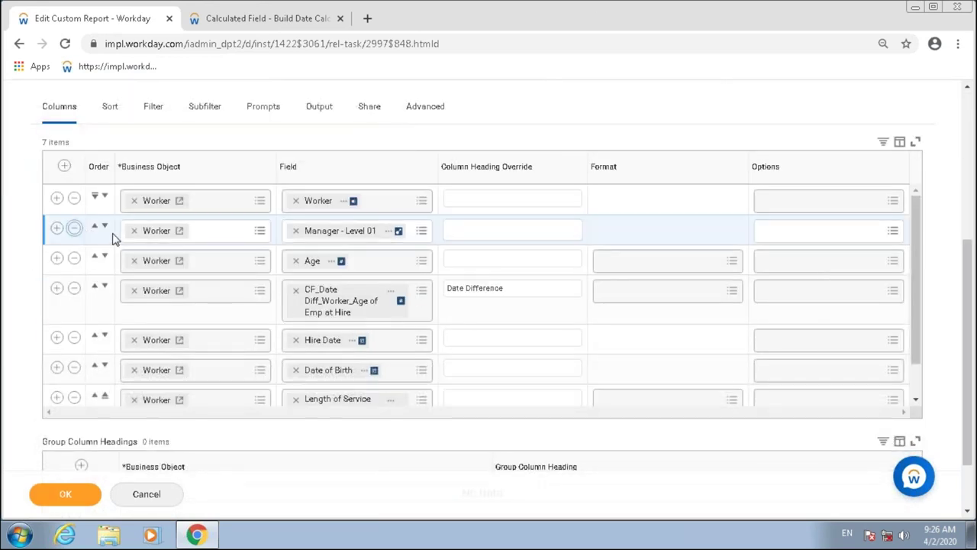
{"action": "left_click", "coordinate": [74, 228]}
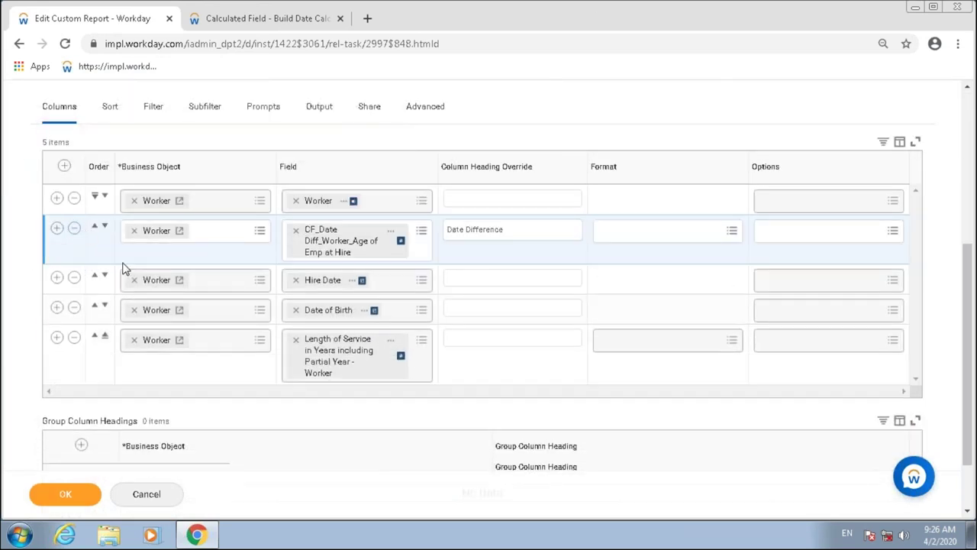
{"action": "left_click", "coordinate": [74, 338]}
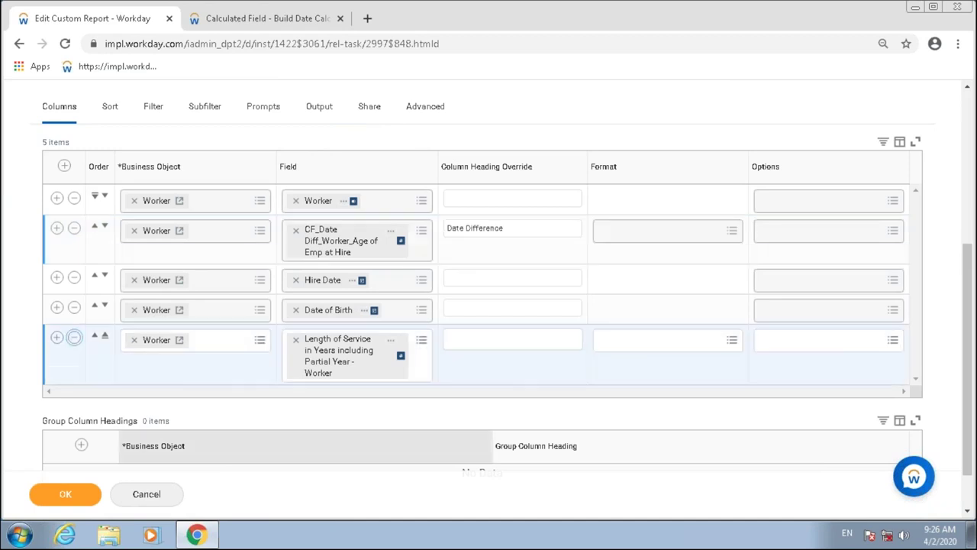
Add CF_Build Date_Worker_13.Feb headed Build Date, move Date Difference down, and run the report
{"action": "left_click", "coordinate": [57, 311]}
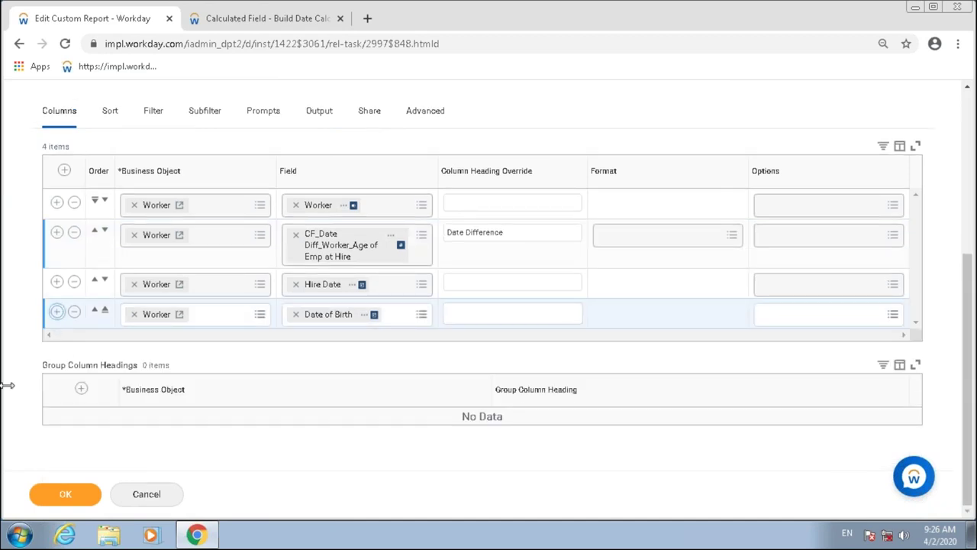
{"action": "left_click", "coordinate": [105, 230]}
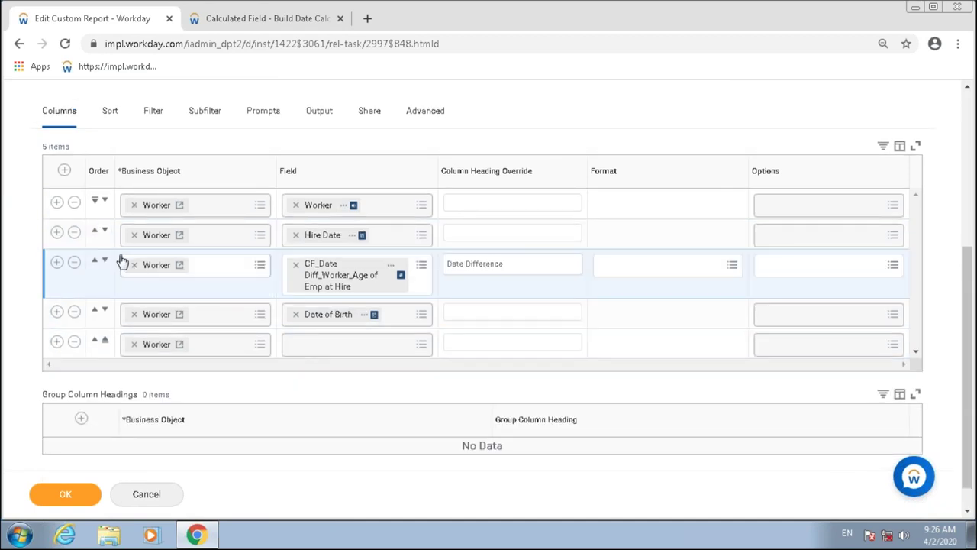
{"action": "left_click", "coordinate": [106, 262]}
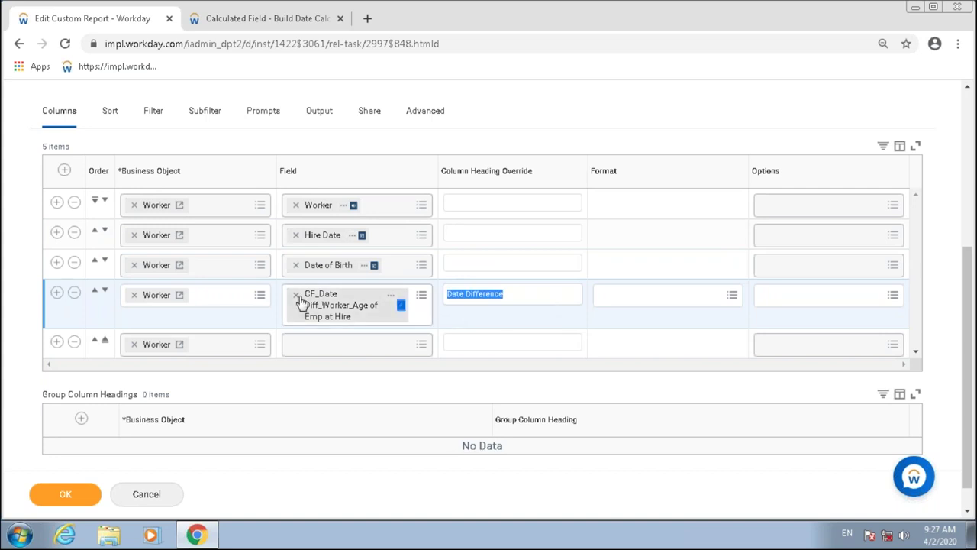
{"action": "left_click", "coordinate": [342, 350]}
{"action": "type", "text": "CF_Build Date_Worker_13.Feb"}
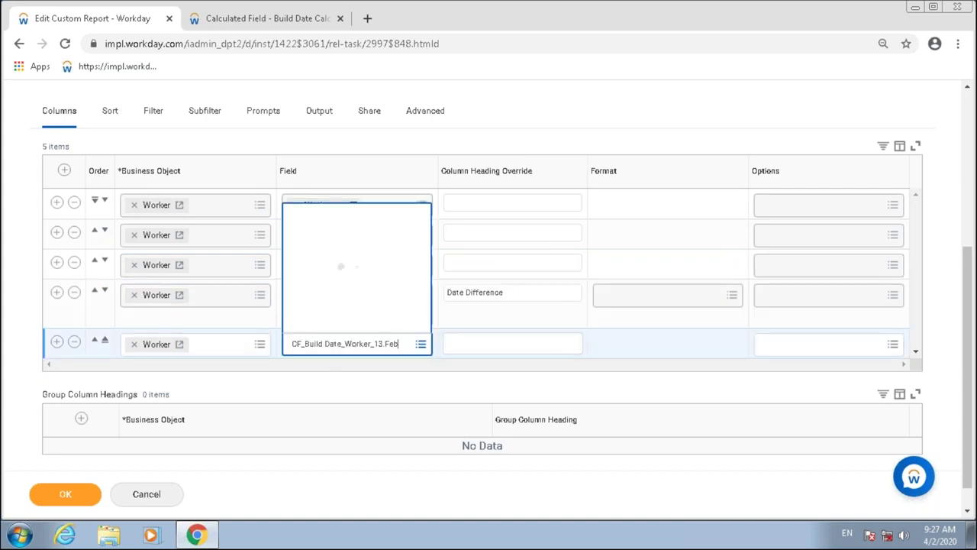
{"action": "left_click", "coordinate": [508, 345]}
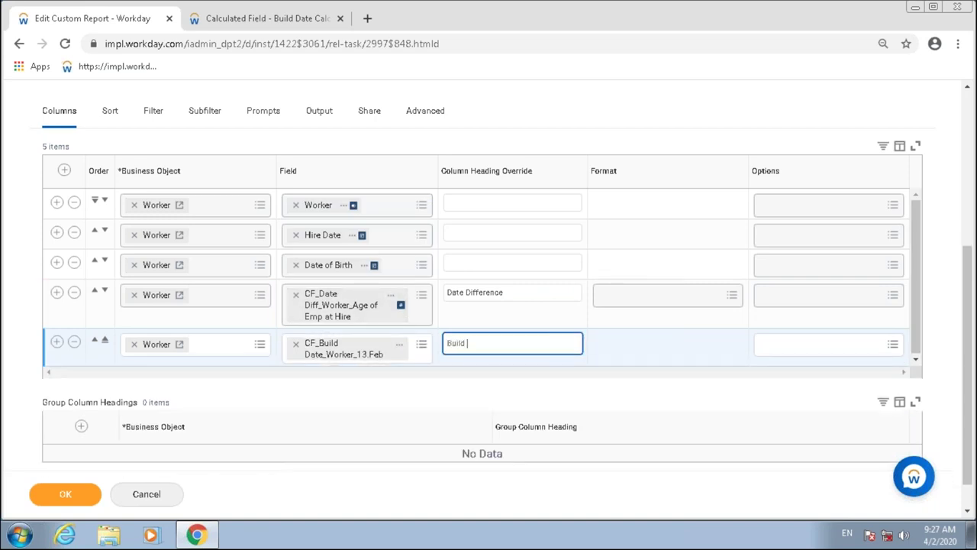
{"action": "left_click", "coordinate": [693, 363]}
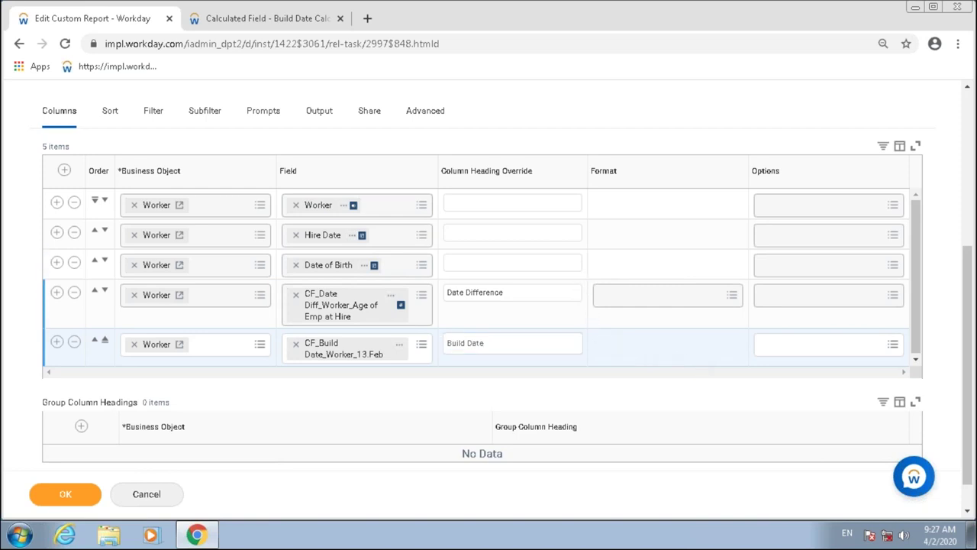
{"action": "left_click", "coordinate": [84, 498]}
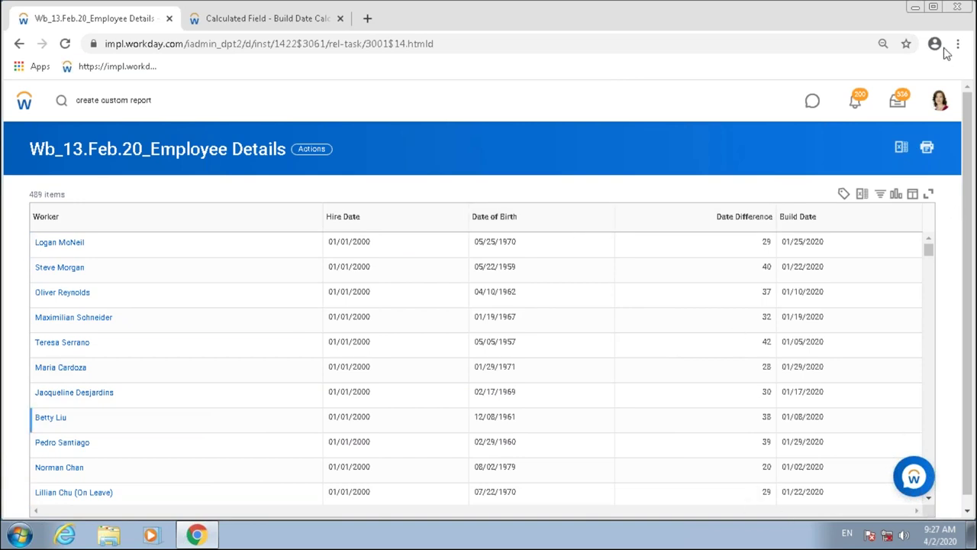
{"action": "left_click", "coordinate": [262, 20]}
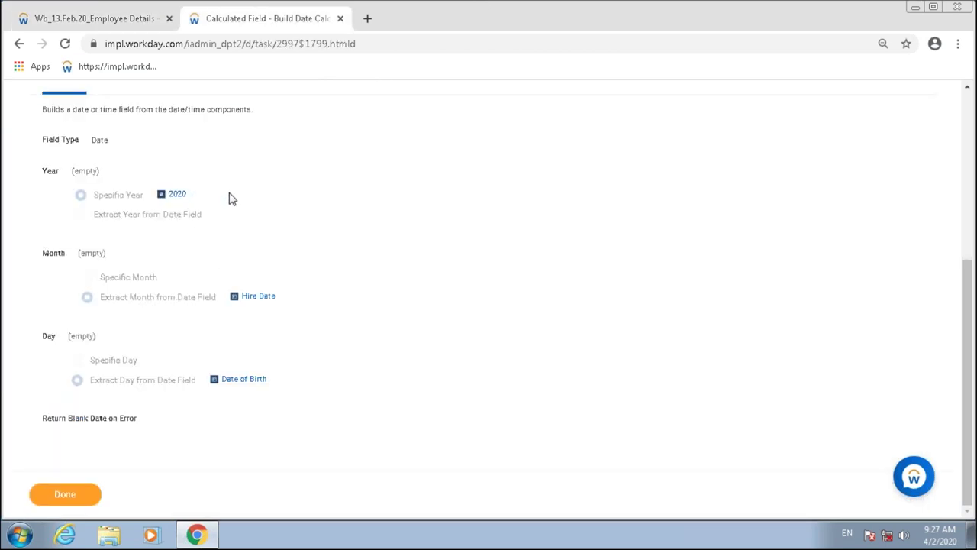
{"action": "triple_click", "coordinate": [180, 196]}
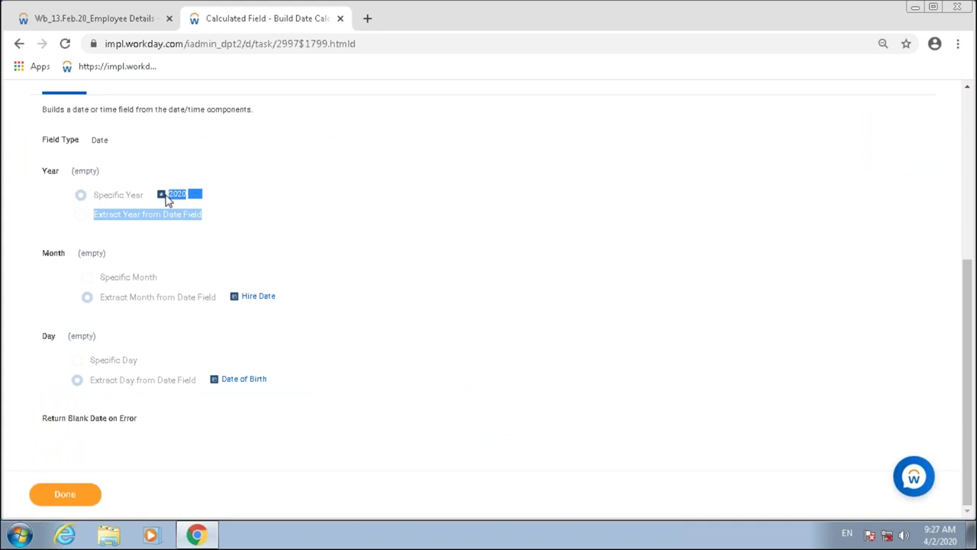
{"action": "left_click", "coordinate": [128, 21]}
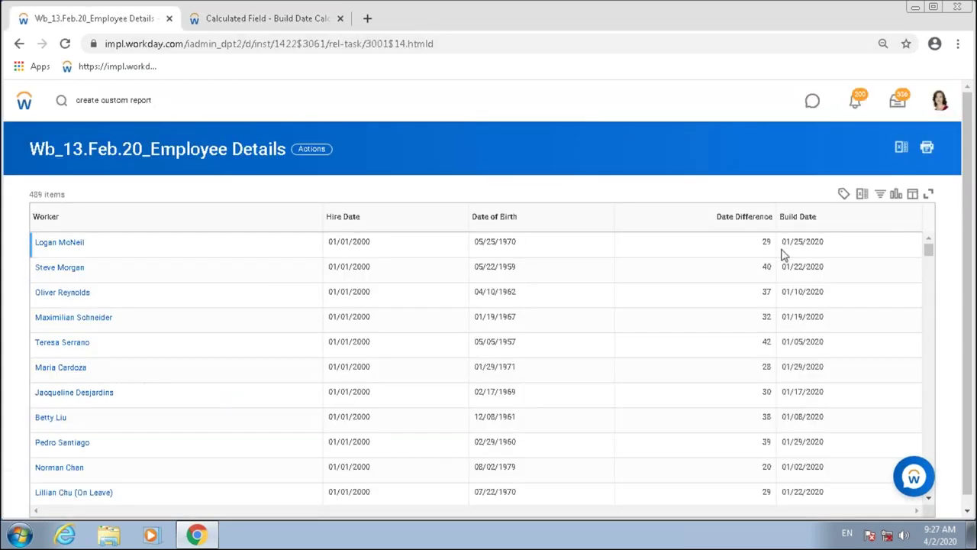
{"action": "left_click_drag", "start_coordinate": [807, 267], "coordinate": [824, 317]}
{"action": "scroll", "coordinate": [829, 324], "scroll_direction": "down", "scroll_amount": 1}
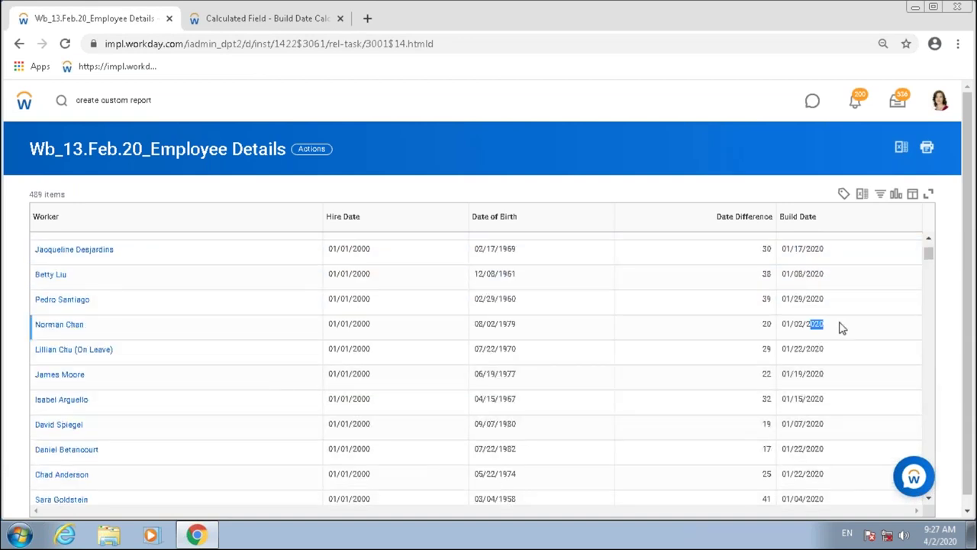
{"action": "scroll", "coordinate": [815, 340], "scroll_direction": "down", "scroll_amount": 5}
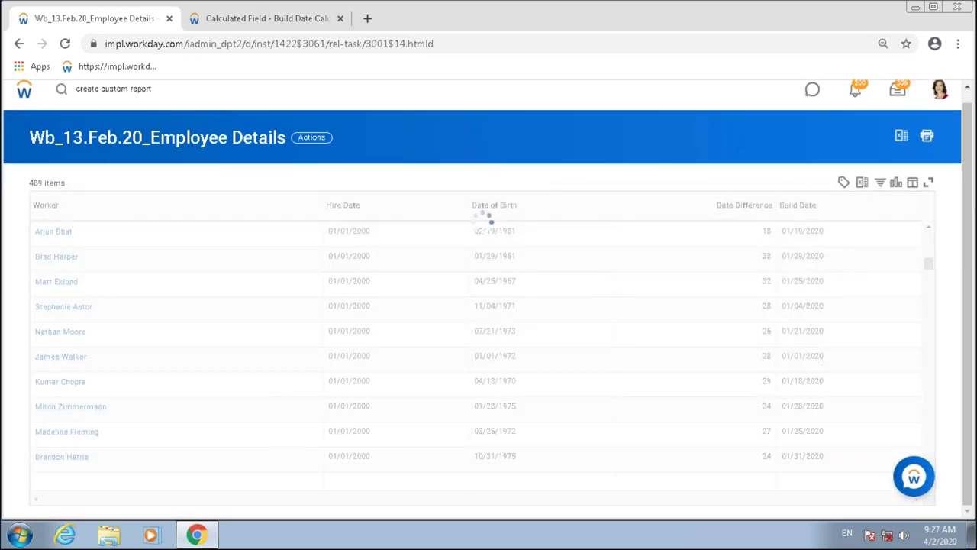
{"action": "double_click", "coordinate": [816, 330]}
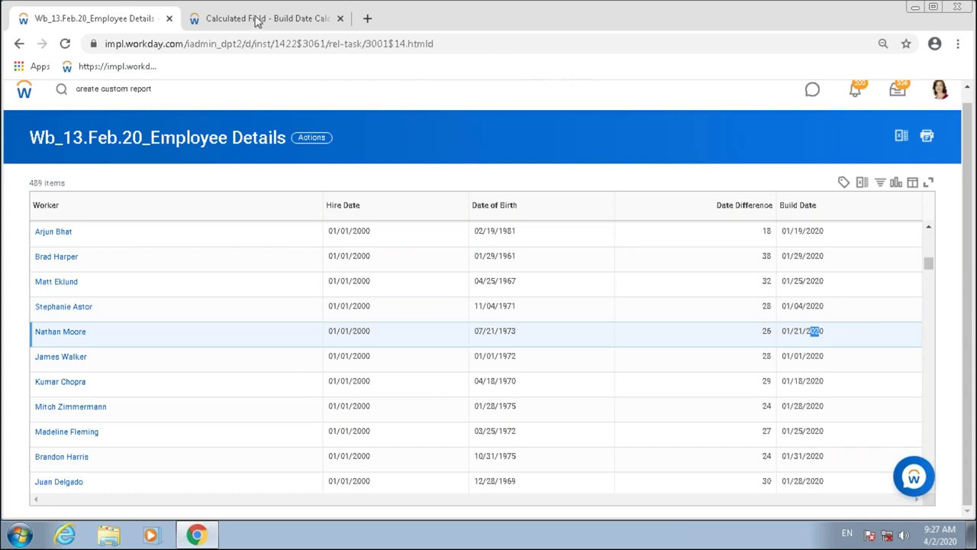
{"action": "left_click", "coordinate": [254, 19]}
{"action": "left_click_drag", "start_coordinate": [128, 299], "coordinate": [191, 298]}
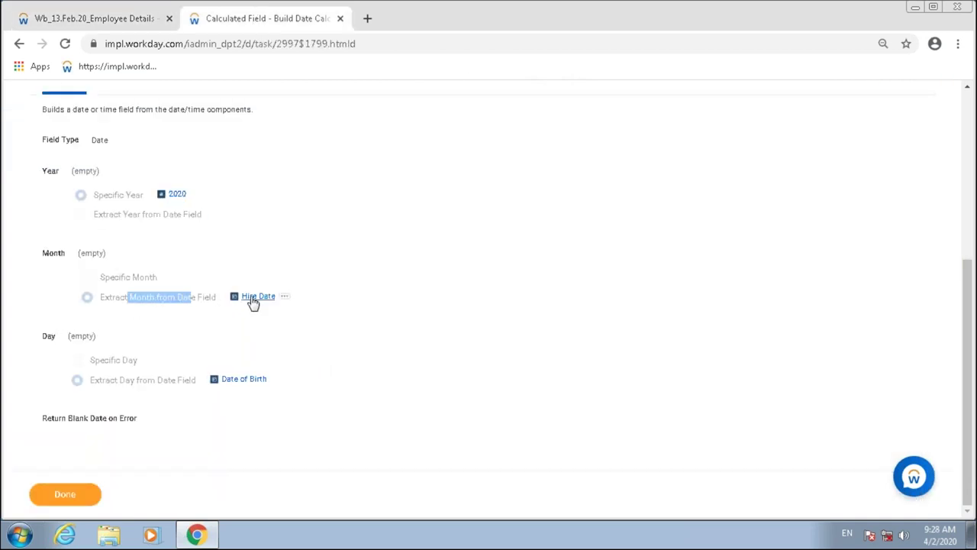
{"action": "left_click", "coordinate": [114, 19]}
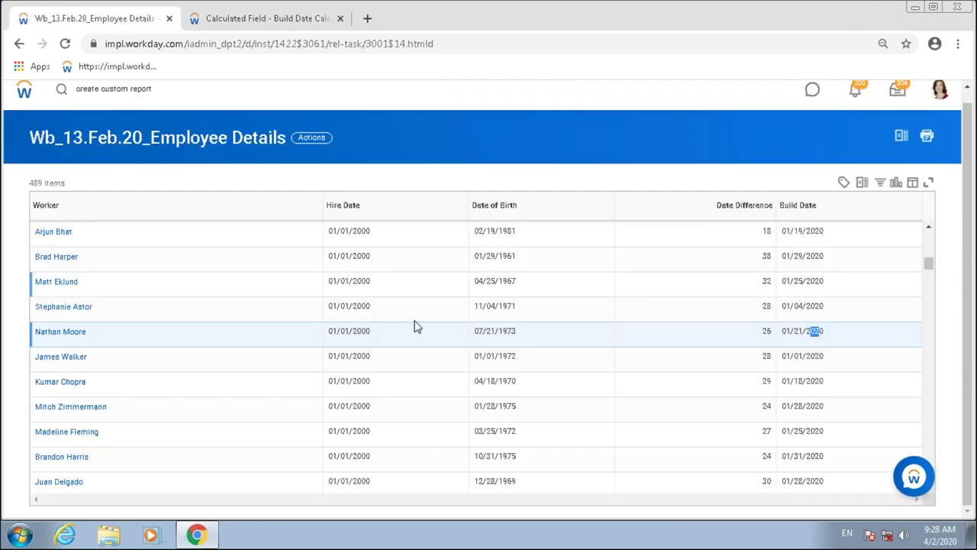
{"action": "left_click", "coordinate": [330, 333]}
{"action": "double_click", "coordinate": [331, 332]}
{"action": "left_click_drag", "start_coordinate": [345, 330], "coordinate": [353, 331]}
{"action": "left_click_drag", "start_coordinate": [782, 333], "coordinate": [794, 330]}
{"action": "left_click", "coordinate": [330, 336]}
{"action": "left_click_drag", "start_coordinate": [329, 331], "coordinate": [340, 330]}
{"action": "left_click", "coordinate": [242, 20]}
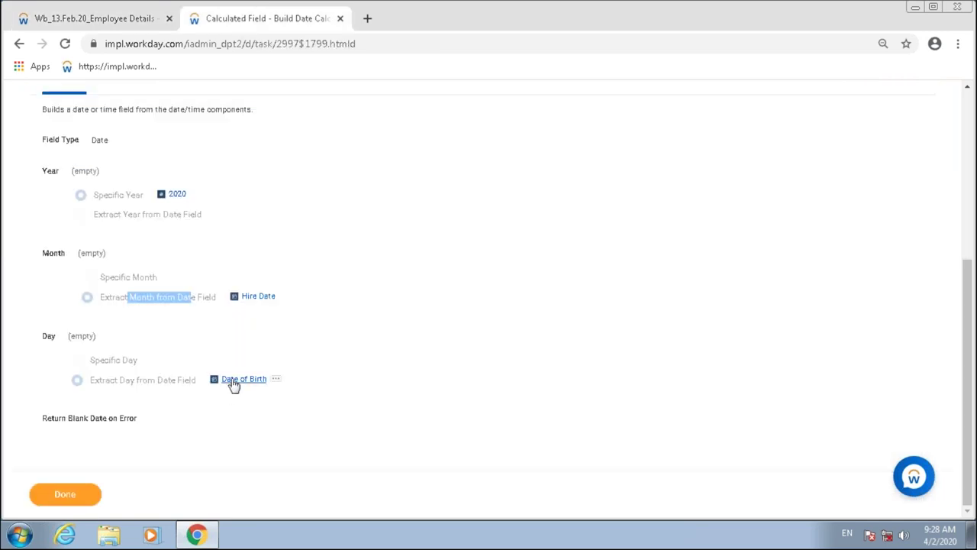
{"action": "left_click", "coordinate": [92, 17]}
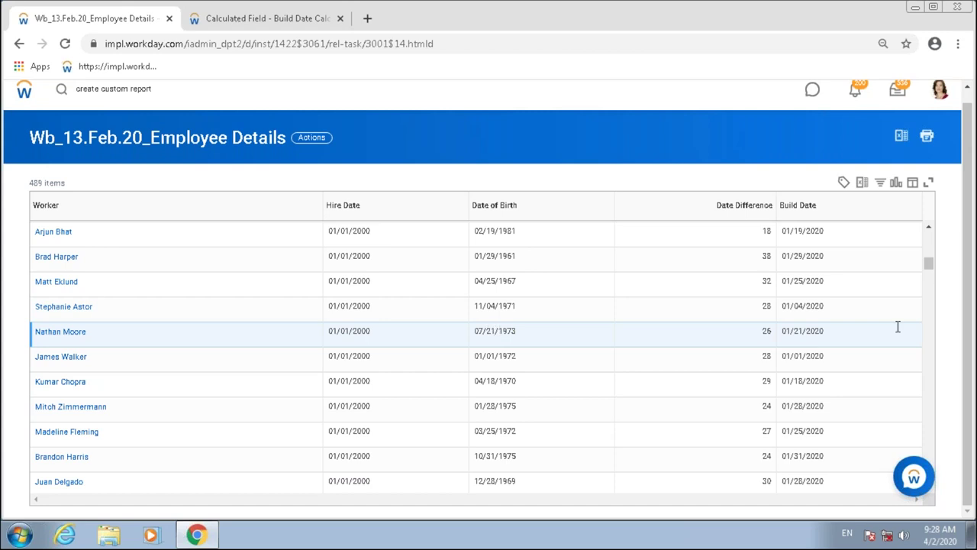
{"action": "left_click_drag", "start_coordinate": [795, 332], "coordinate": [802, 333]}
{"action": "scroll", "coordinate": [519, 393], "scroll_direction": "down", "scroll_amount": 10}
{"action": "scroll", "coordinate": [526, 389], "scroll_direction": "down", "scroll_amount": 2}
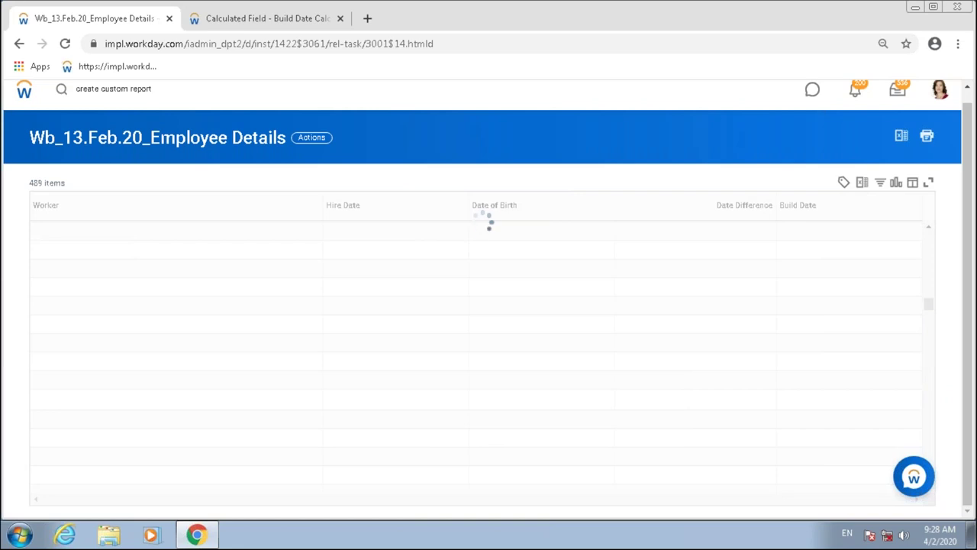
{"action": "left_click_drag", "start_coordinate": [931, 313], "coordinate": [934, 412]}
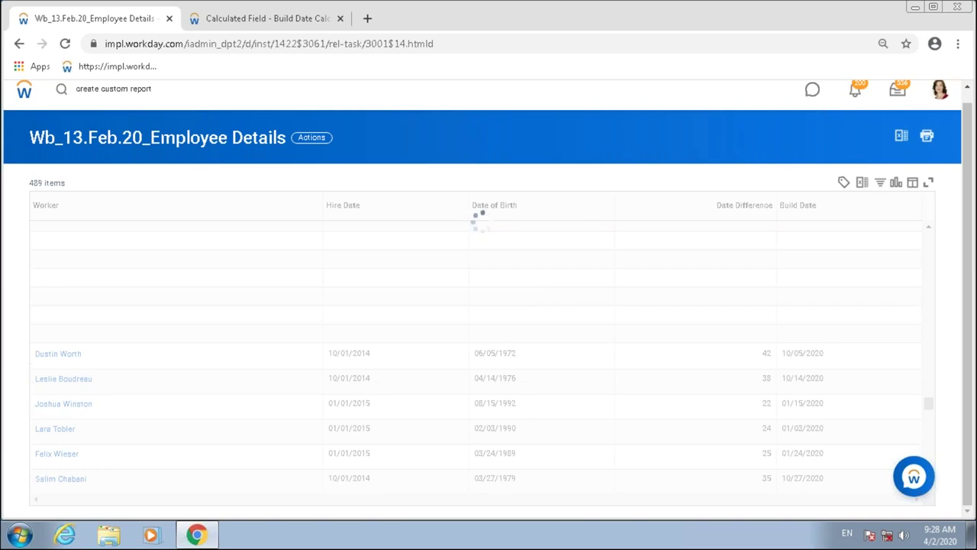
{"action": "left_click_drag", "start_coordinate": [332, 354], "coordinate": [803, 351]}
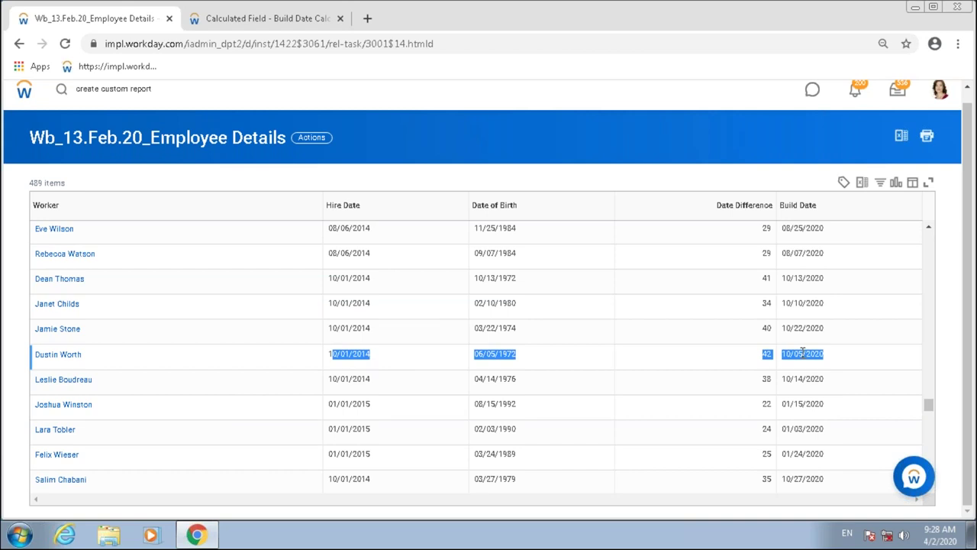
{"action": "left_click", "coordinate": [805, 351]}
{"action": "double_click", "coordinate": [821, 355]}
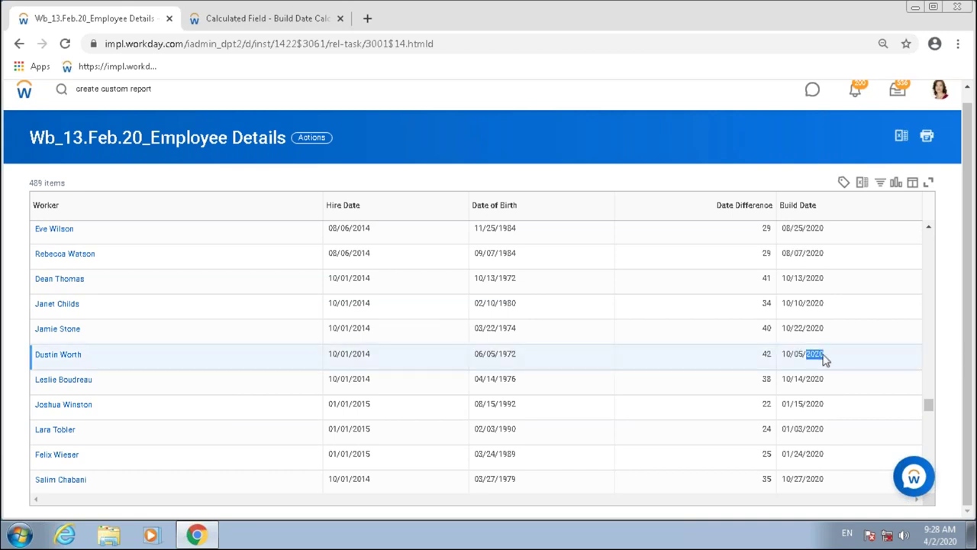
{"action": "left_click_drag", "start_coordinate": [329, 353], "coordinate": [340, 354]}
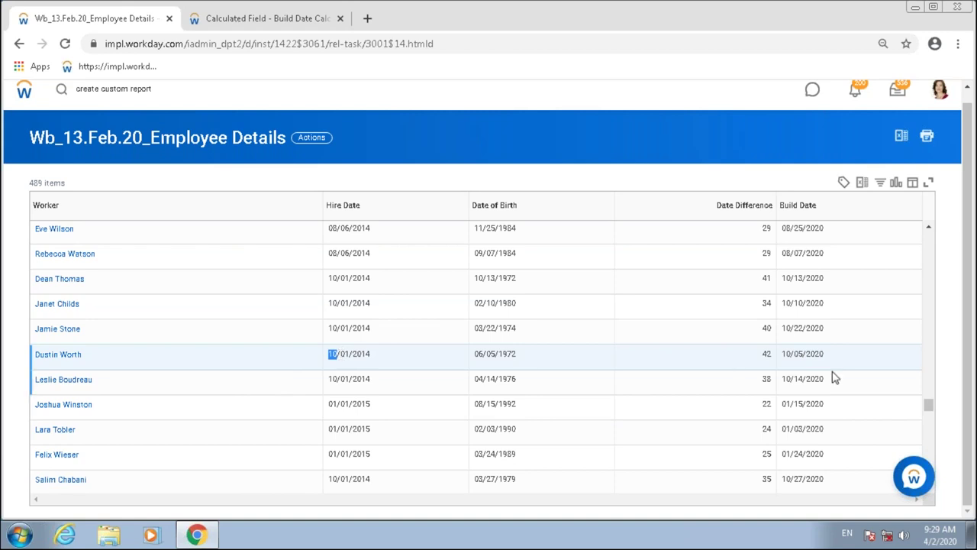
{"action": "left_click_drag", "start_coordinate": [782, 355], "coordinate": [793, 352]}
{"action": "left_click", "coordinate": [491, 353]}
{"action": "double_click", "coordinate": [801, 352]}
{"action": "left_click_drag", "start_coordinate": [786, 355], "coordinate": [830, 359]}
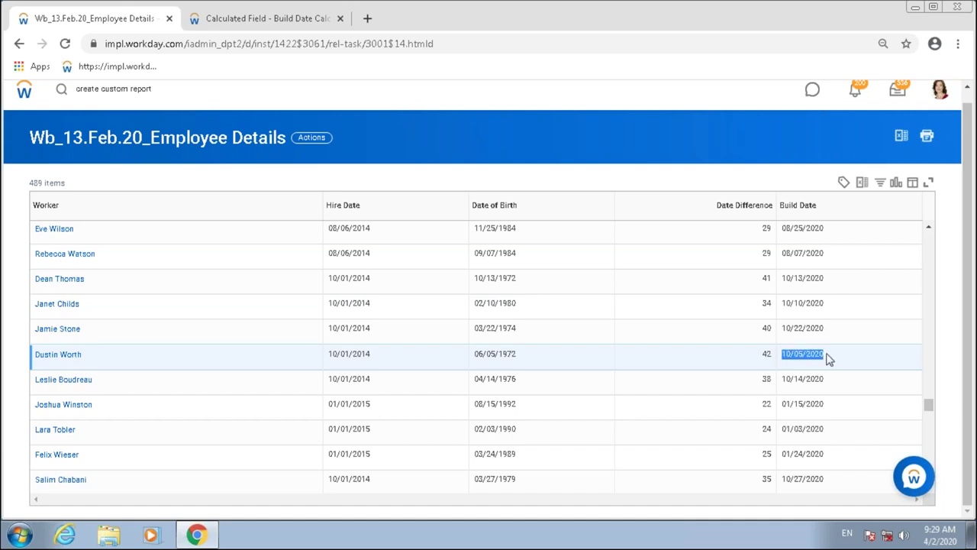
{"action": "left_click", "coordinate": [255, 23]}
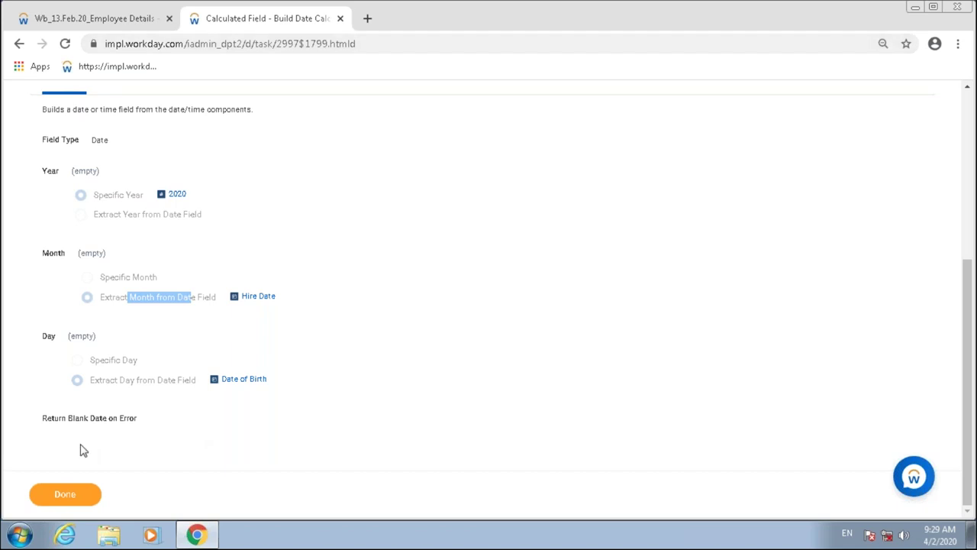
Close the Build Date field with Done and start the Create Calculated Field task
{"action": "left_click", "coordinate": [48, 498]}
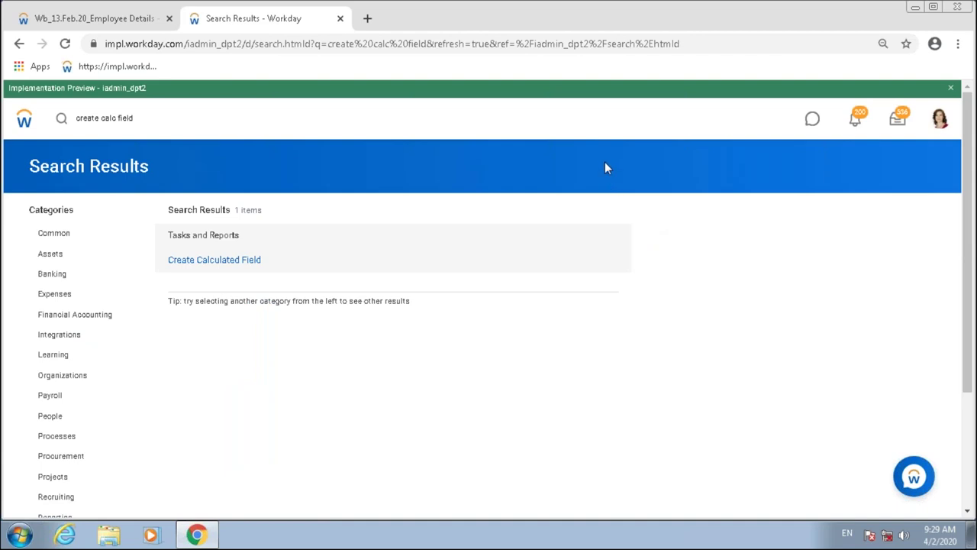
{"action": "left_click", "coordinate": [233, 261]}
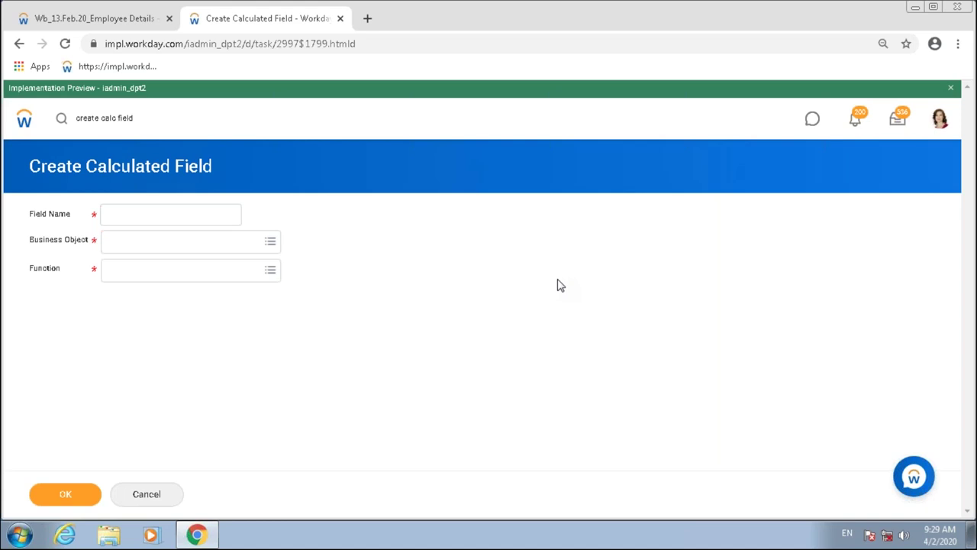
Choose Format Date as the calculated field's function
{"action": "left_click", "coordinate": [129, 276]}
{"action": "type", "text": "date"}
{"action": "key", "text": "Return"}
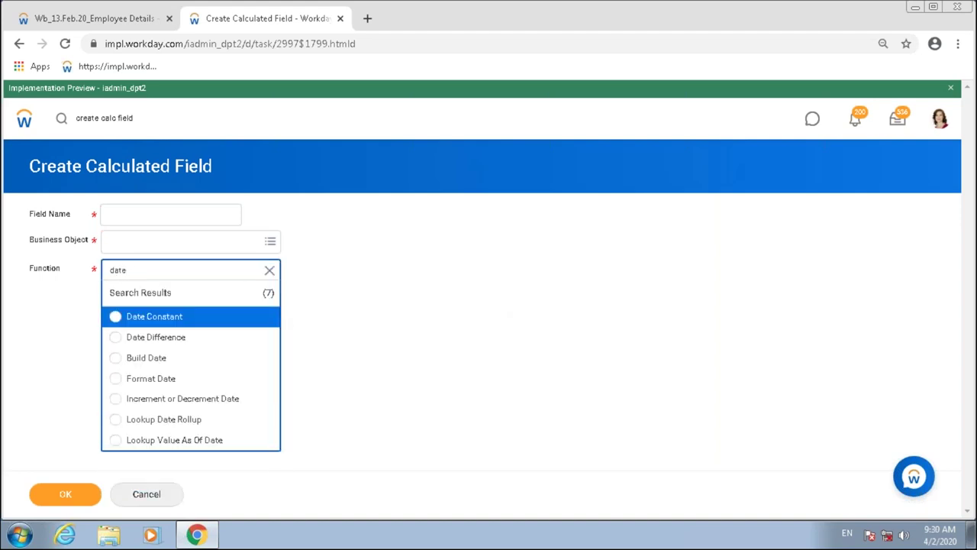
{"action": "left_click", "coordinate": [142, 380]}
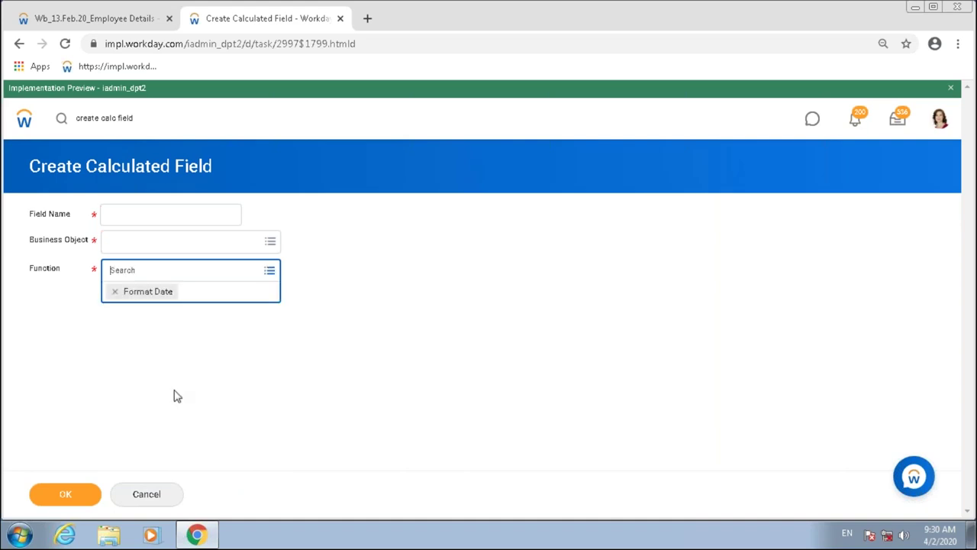
{"action": "left_click", "coordinate": [492, 333]}
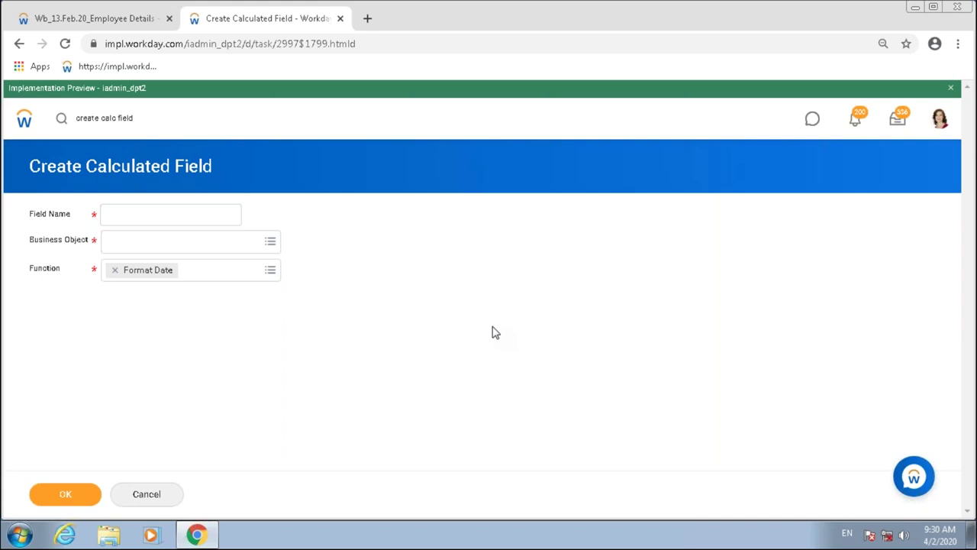
Set Business Object to Worker, name it CF_Format Date_Worker_13.Feb, and submit
{"action": "left_click", "coordinate": [154, 242]}
{"action": "type", "text": "worker"}
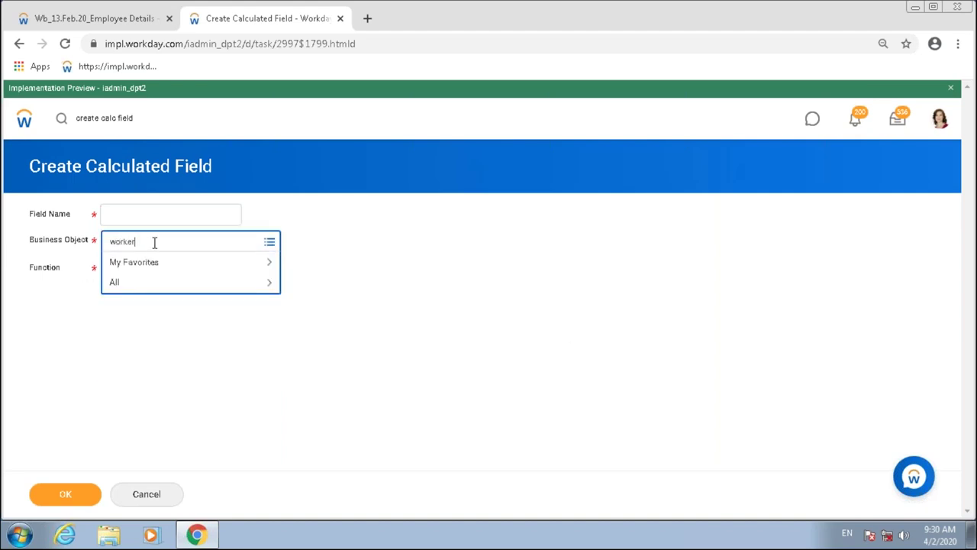
{"action": "key", "text": "Return"}
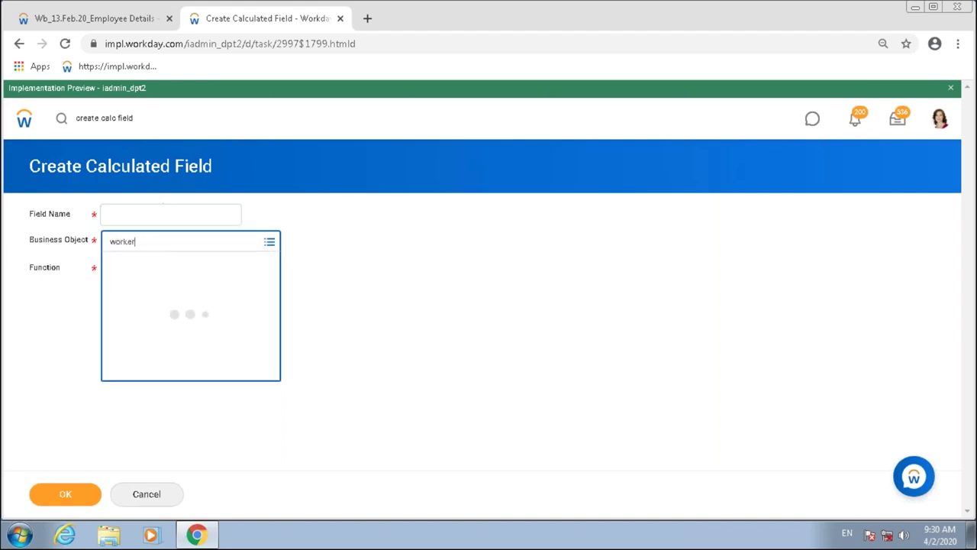
{"action": "left_click", "coordinate": [154, 292]}
{"action": "left_click", "coordinate": [127, 217]}
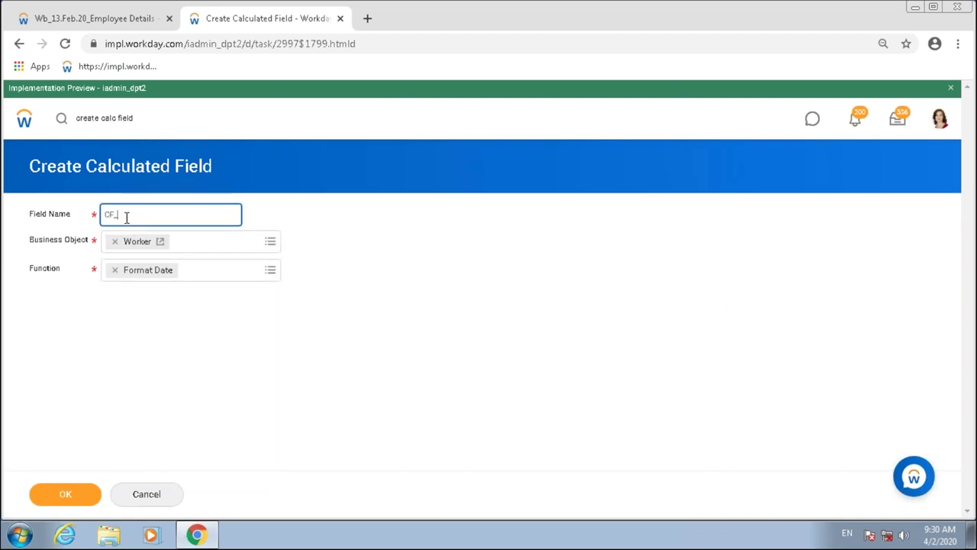
{"action": "type", "text": "CF_Format DAte_Worker_13.Feb"}
{"action": "left_click", "coordinate": [55, 501]}
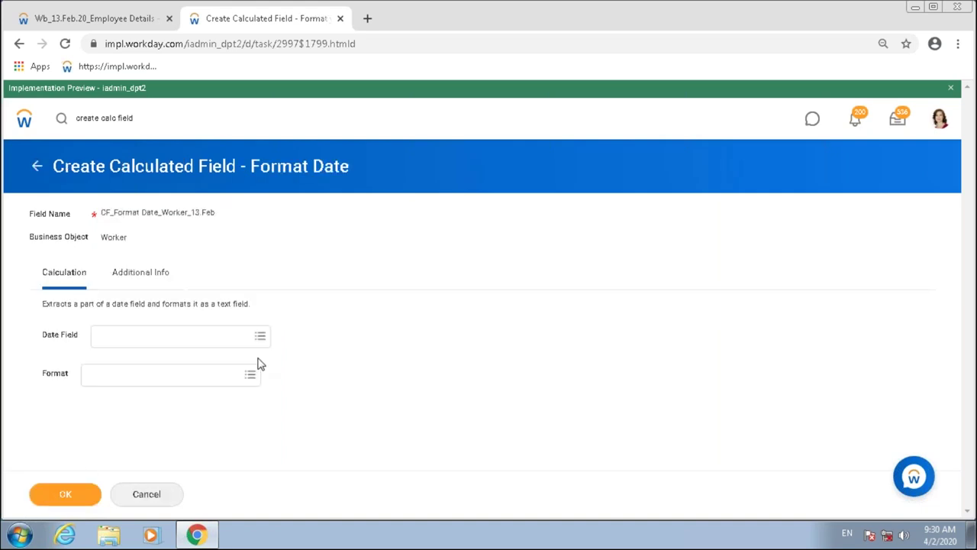
{"action": "left_click", "coordinate": [122, 24]}
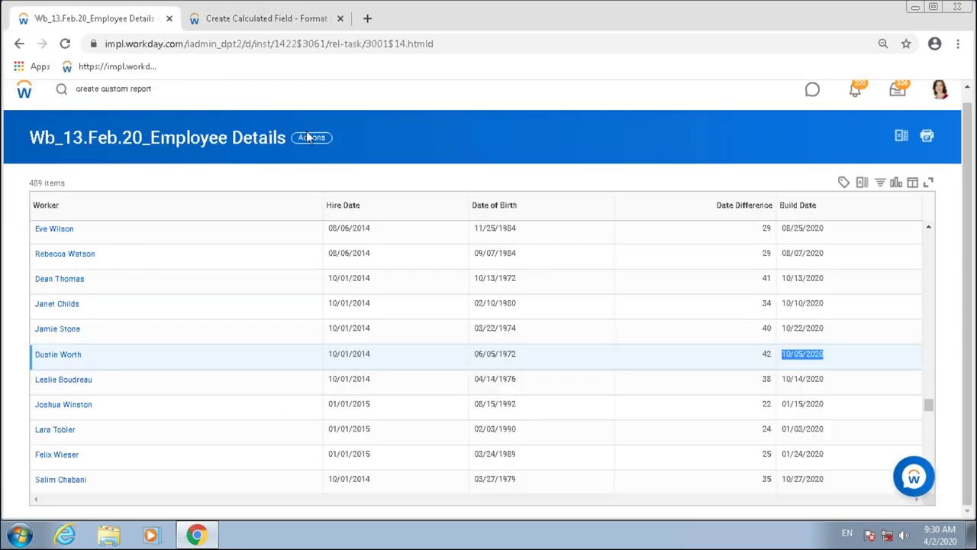
Copy the CF_Build Date_Worker_13.Feb field name from the report definition's column list
{"action": "left_click", "coordinate": [240, 147]}
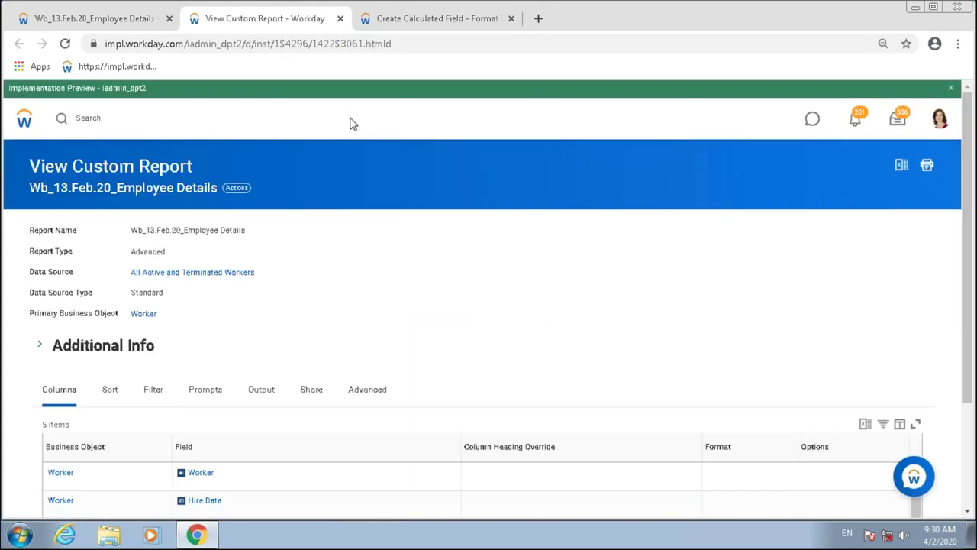
{"action": "scroll", "coordinate": [518, 259], "scroll_direction": "down", "scroll_amount": 2}
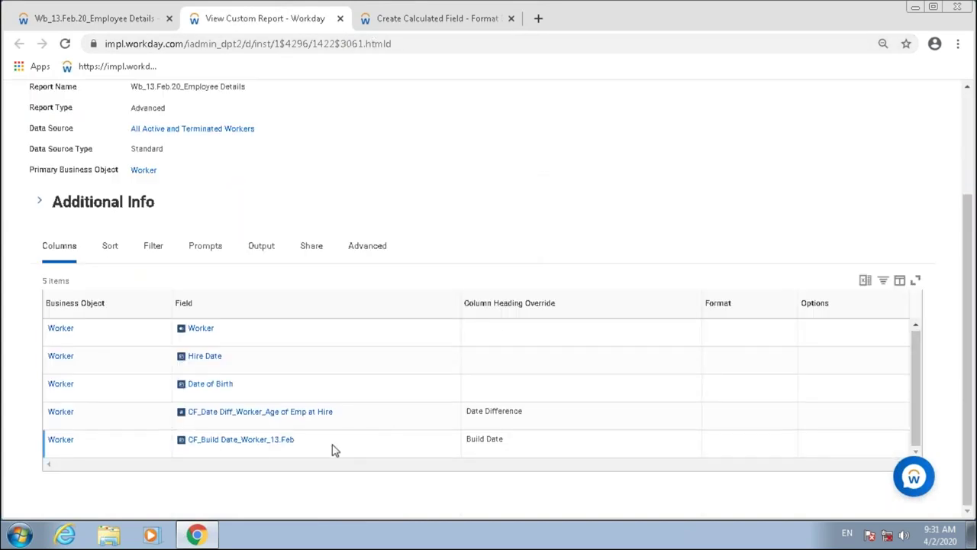
{"action": "mouse_move", "coordinate": [303, 440]}
{"action": "left_click_drag", "start_coordinate": [326, 443], "coordinate": [187, 449]}
{"action": "key", "text": "ctrl+c"}
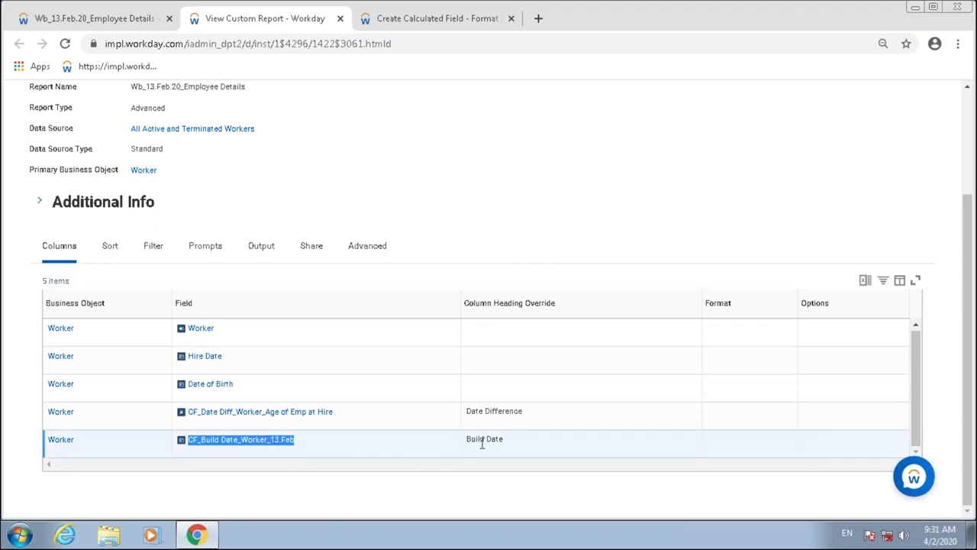
{"action": "left_click_drag", "start_coordinate": [476, 441], "coordinate": [506, 441]}
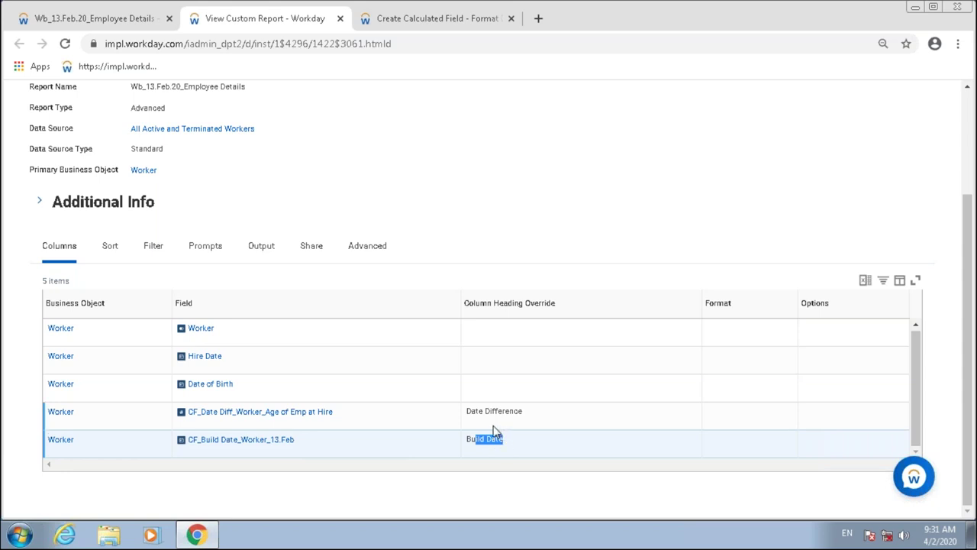
{"action": "left_click", "coordinate": [413, 25]}
{"action": "left_click_drag", "start_coordinate": [362, 172], "coordinate": [240, 18]}
{"action": "left_click", "coordinate": [240, 18]}
{"action": "right_click", "coordinate": [303, 440]}
{"action": "left_click", "coordinate": [389, 381]}
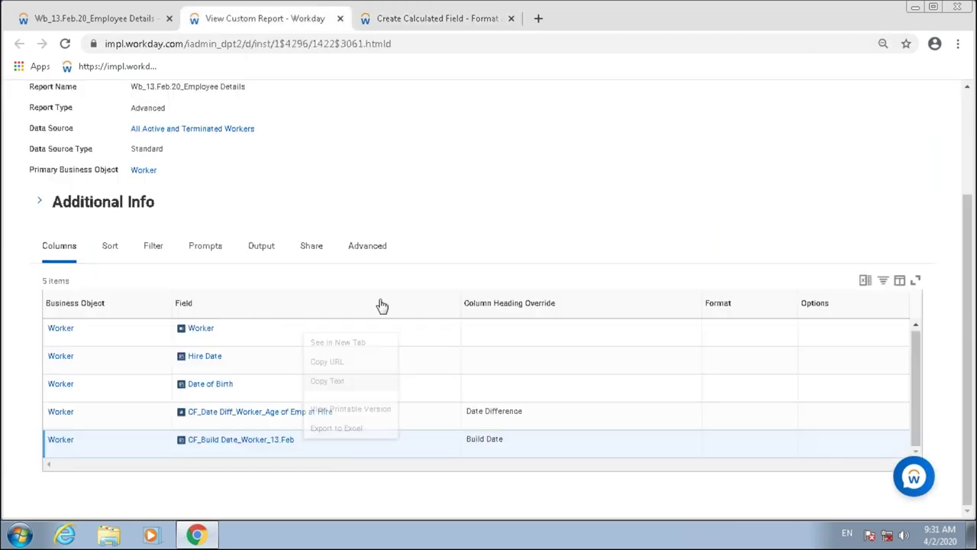
{"action": "left_click", "coordinate": [404, 26]}
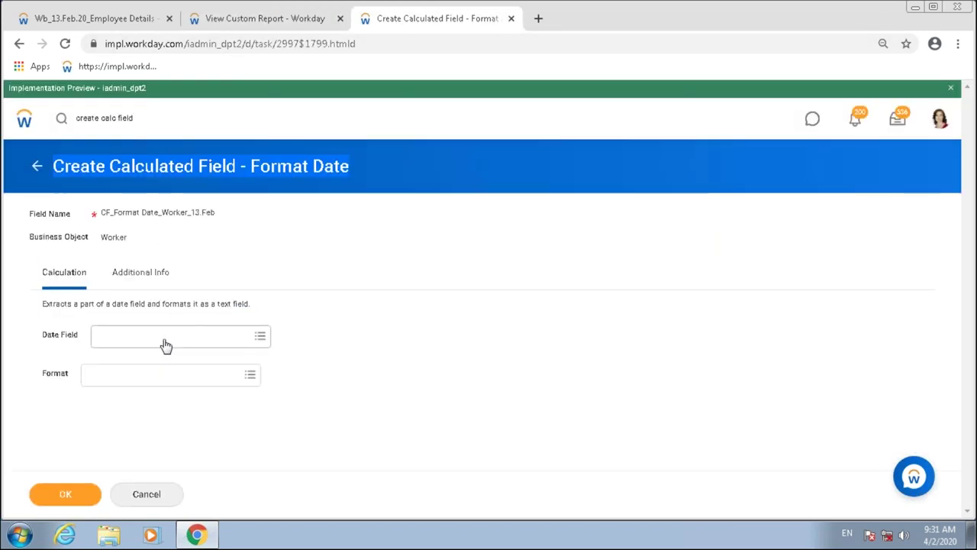
Set the Date Field to CF_Build Date_Worker_13.Feb
{"action": "left_click", "coordinate": [207, 336]}
{"action": "key", "text": "ctrl+v"}
{"action": "key", "text": "Return"}
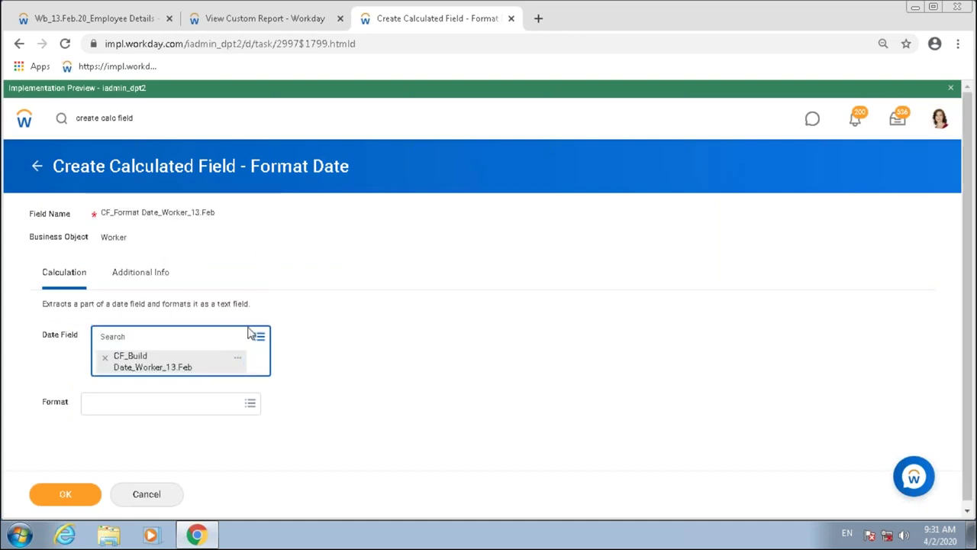
{"action": "left_click", "coordinate": [434, 341]}
Choose the Month/Day format, save the field, and copy its name
{"action": "left_click", "coordinate": [157, 386]}
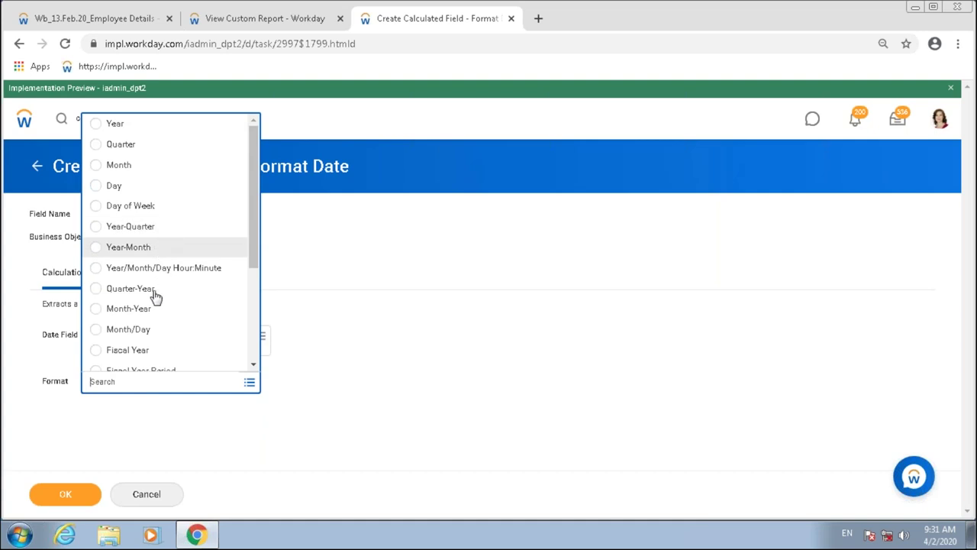
{"action": "scroll", "coordinate": [158, 303], "scroll_direction": "down", "scroll_amount": 1}
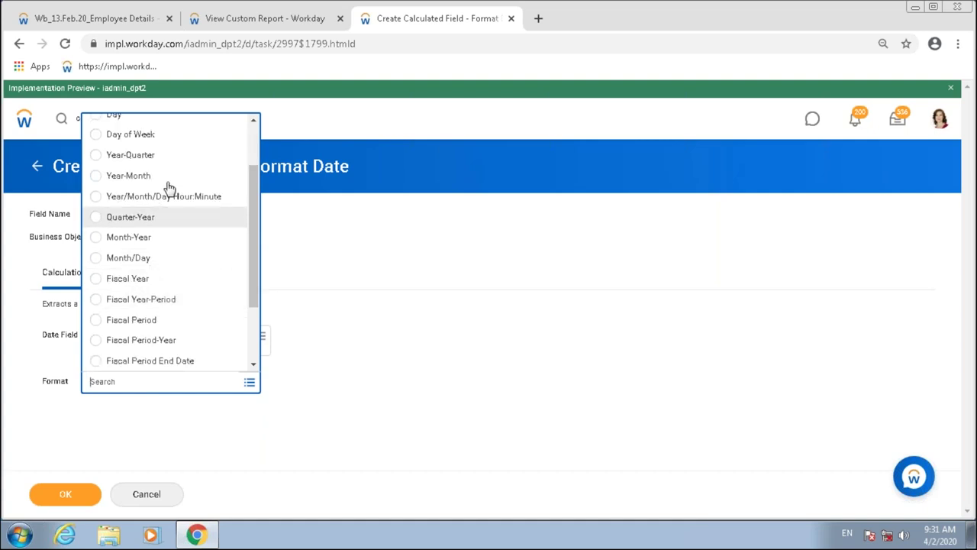
{"action": "left_click", "coordinate": [164, 259]}
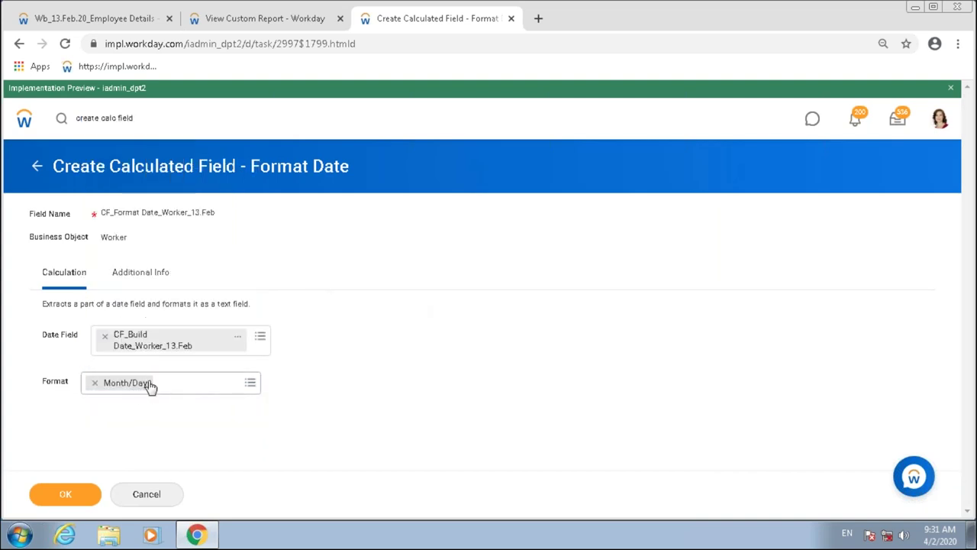
{"action": "left_click", "coordinate": [76, 498]}
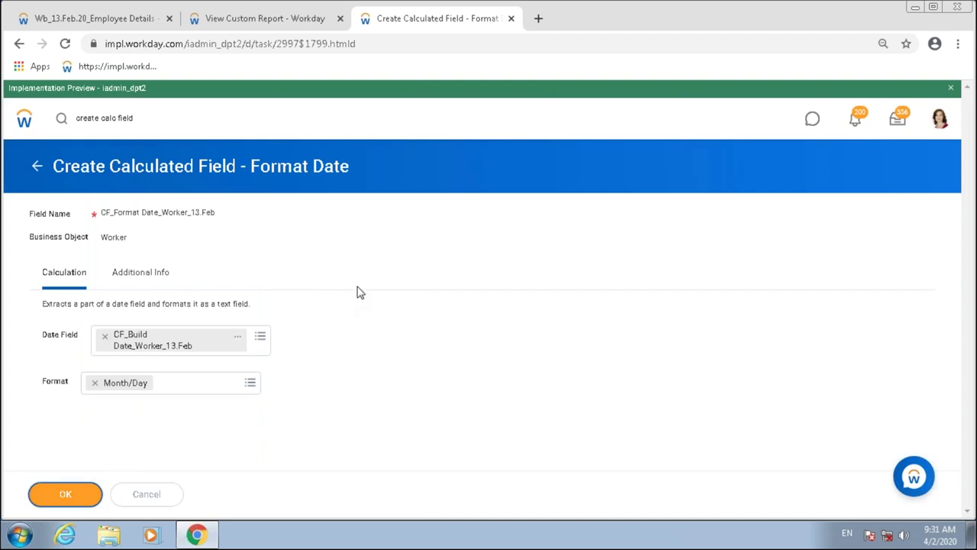
{"action": "left_click", "coordinate": [241, 188]}
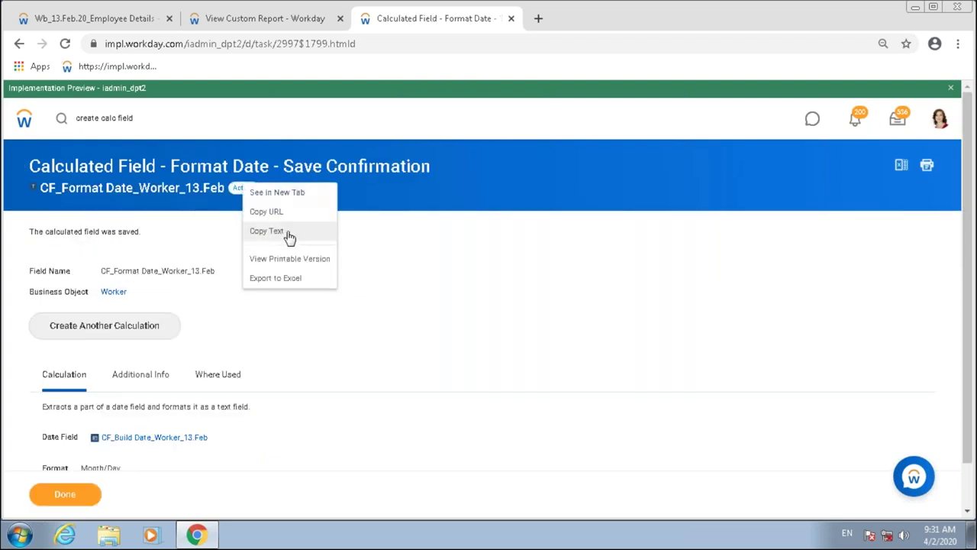
{"action": "left_click", "coordinate": [288, 237]}
{"action": "left_click", "coordinate": [115, 20]}
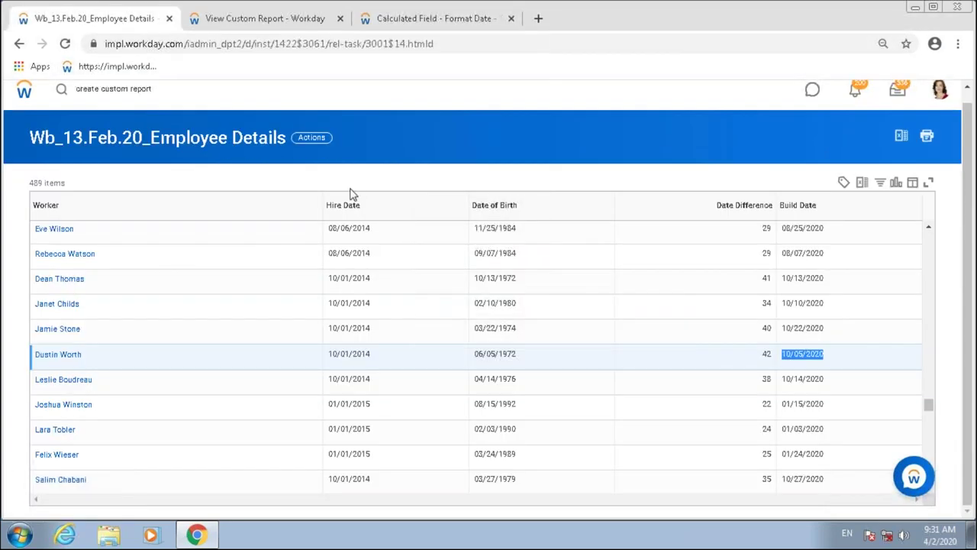
Dismiss the actions menu and close the extra report definition tab
{"action": "left_click", "coordinate": [312, 137]}
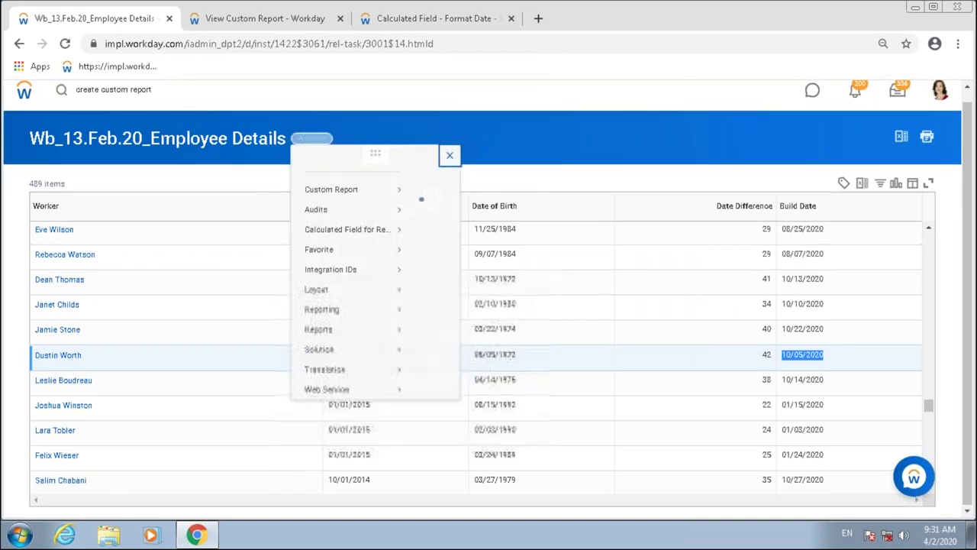
{"action": "mouse_move", "coordinate": [331, 203]}
{"action": "key", "text": "Escape"}
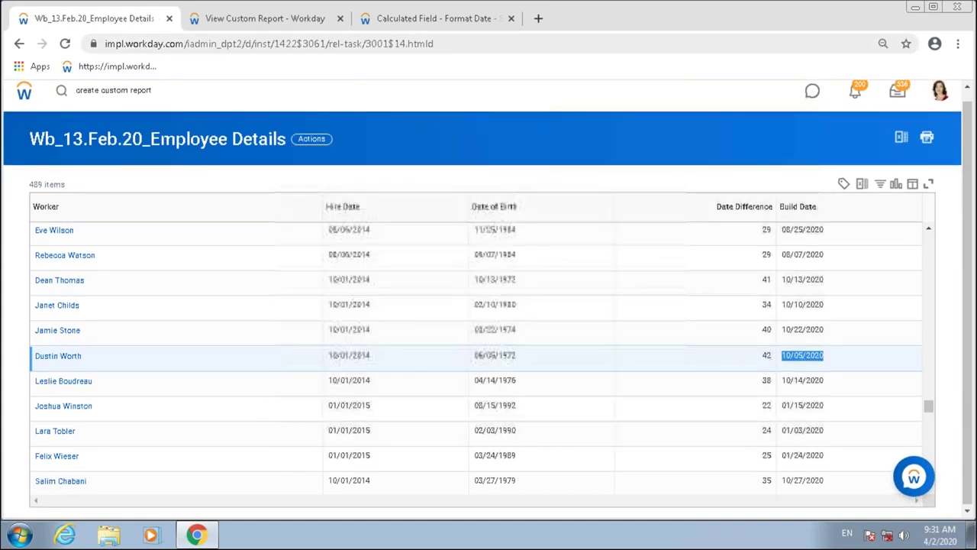
{"action": "left_click", "coordinate": [340, 18]}
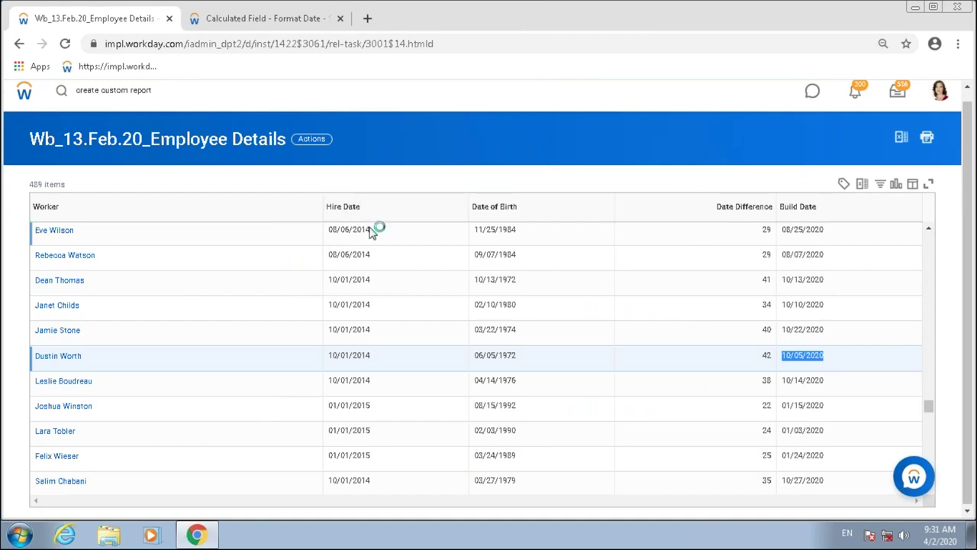
{"action": "scroll", "coordinate": [242, 326], "scroll_direction": "down", "scroll_amount": 5}
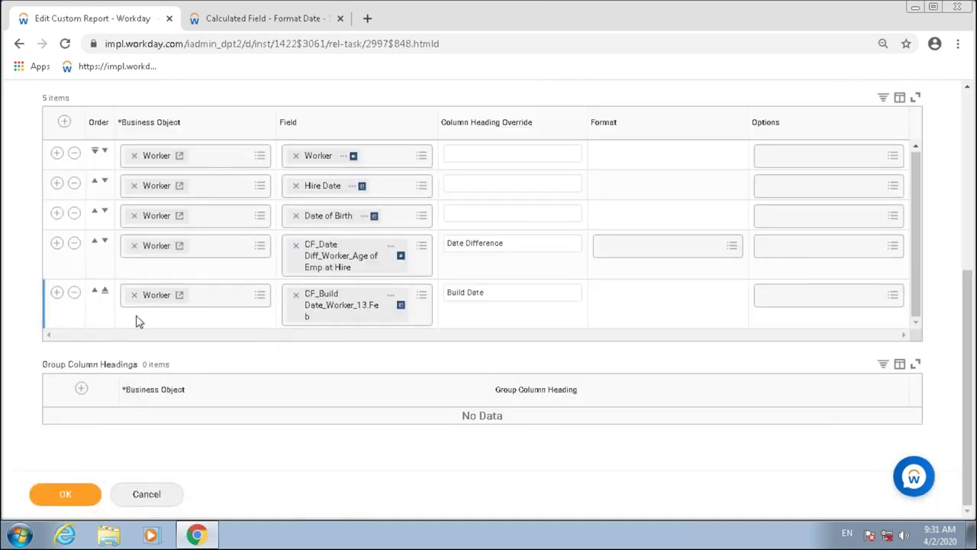
Add CF_Format Date_Worker_13.Feb below Build Date with heading Format Date and save
{"action": "left_click", "coordinate": [57, 293]}
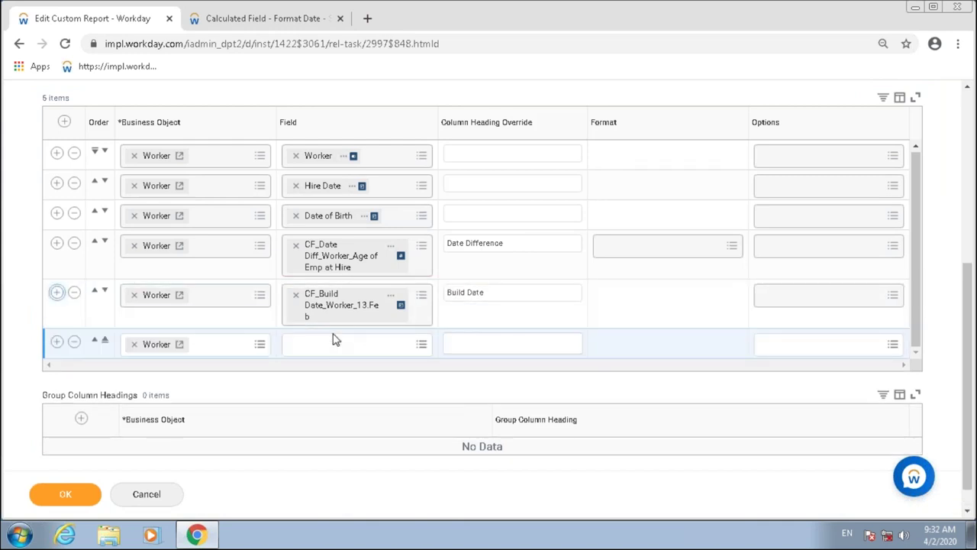
{"action": "left_click", "coordinate": [334, 342]}
{"action": "key", "text": "ctrl+v"}
{"action": "key", "text": "Return"}
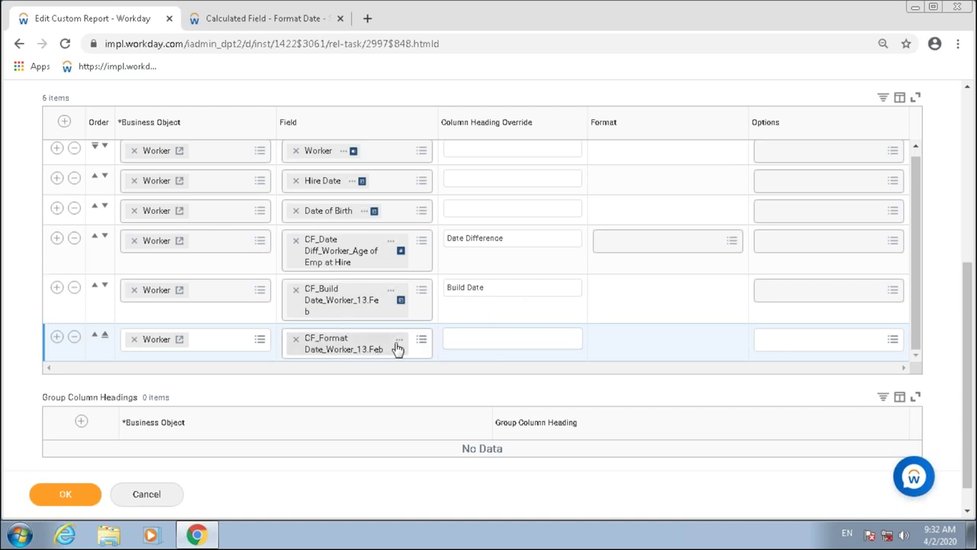
{"action": "left_click", "coordinate": [458, 341]}
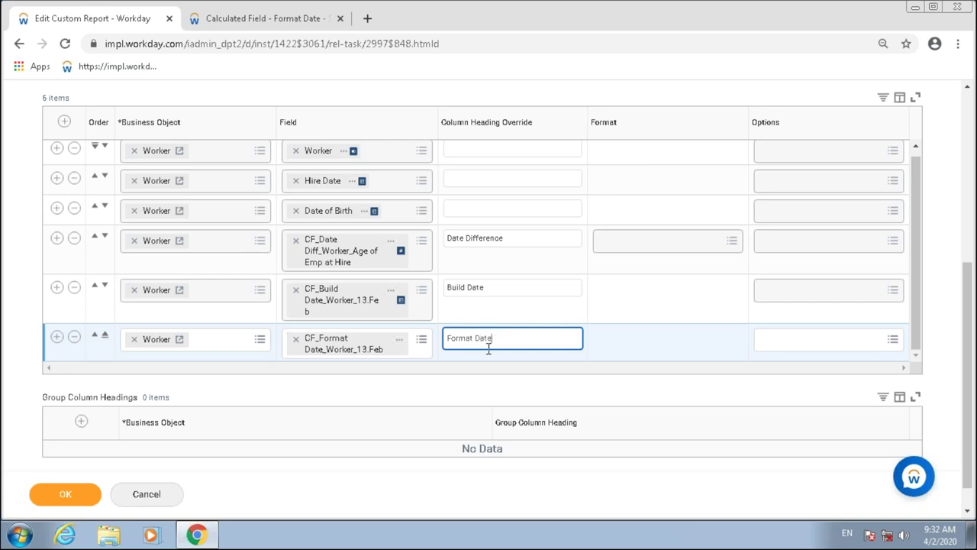
{"action": "left_click", "coordinate": [86, 499]}
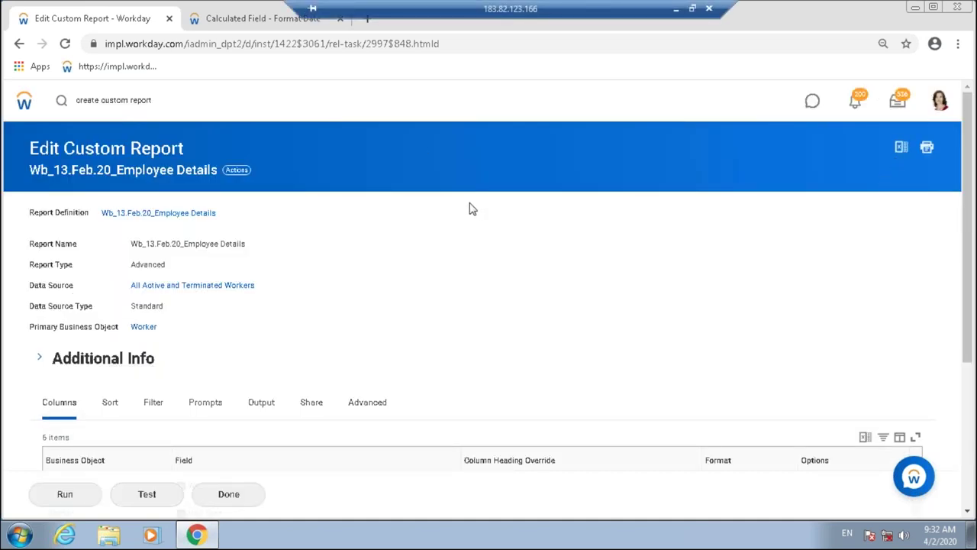
Run the report and check the Month/Day format value on the saved Format Date field
{"action": "scroll", "coordinate": [354, 327], "scroll_direction": "down", "scroll_amount": 3}
{"action": "left_click", "coordinate": [57, 500]}
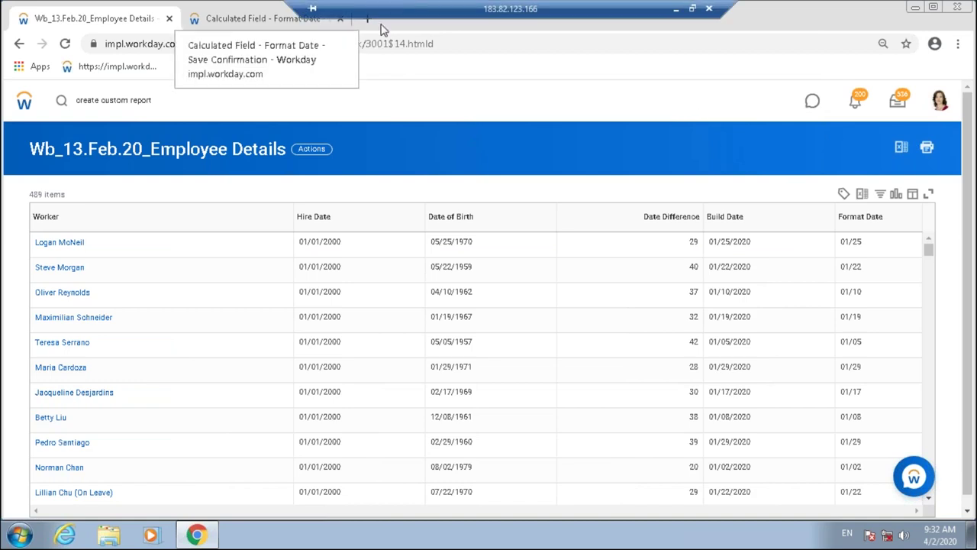
{"action": "left_click", "coordinate": [229, 21]}
{"action": "scroll", "coordinate": [173, 453], "scroll_direction": "down", "scroll_amount": 1}
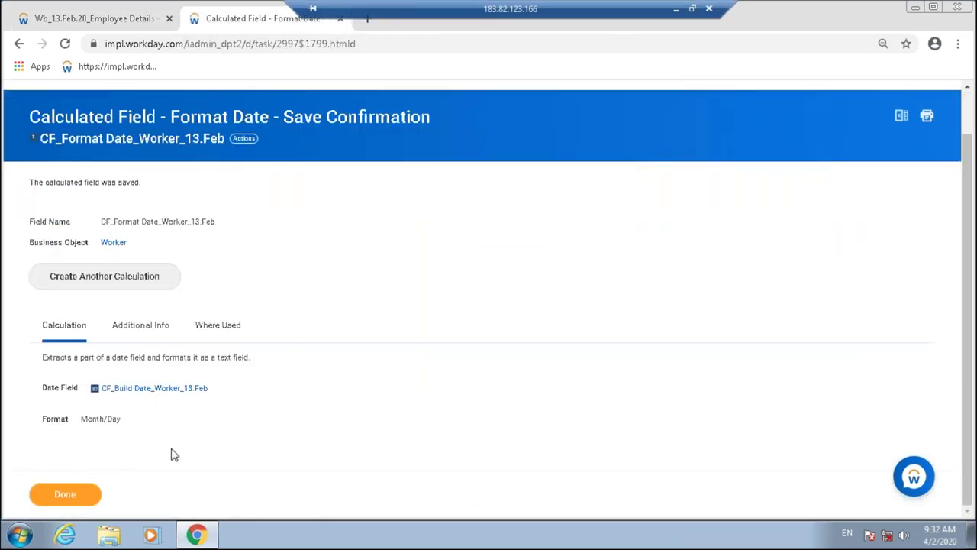
{"action": "left_click_drag", "start_coordinate": [85, 422], "coordinate": [122, 418]}
Compare the report's Build Date and Format Date values, then bring up the field's related actions
{"action": "left_click", "coordinate": [96, 17]}
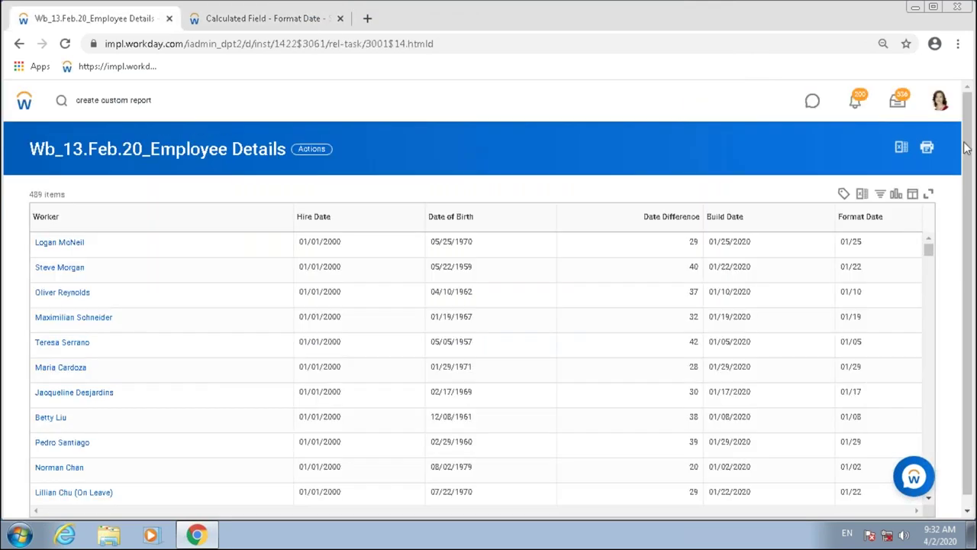
{"action": "left_click_drag", "start_coordinate": [872, 245], "coordinate": [873, 291]}
{"action": "left_click_drag", "start_coordinate": [708, 321], "coordinate": [756, 321]}
{"action": "left_click_drag", "start_coordinate": [843, 321], "coordinate": [840, 342]}
{"action": "left_click", "coordinate": [255, 20]}
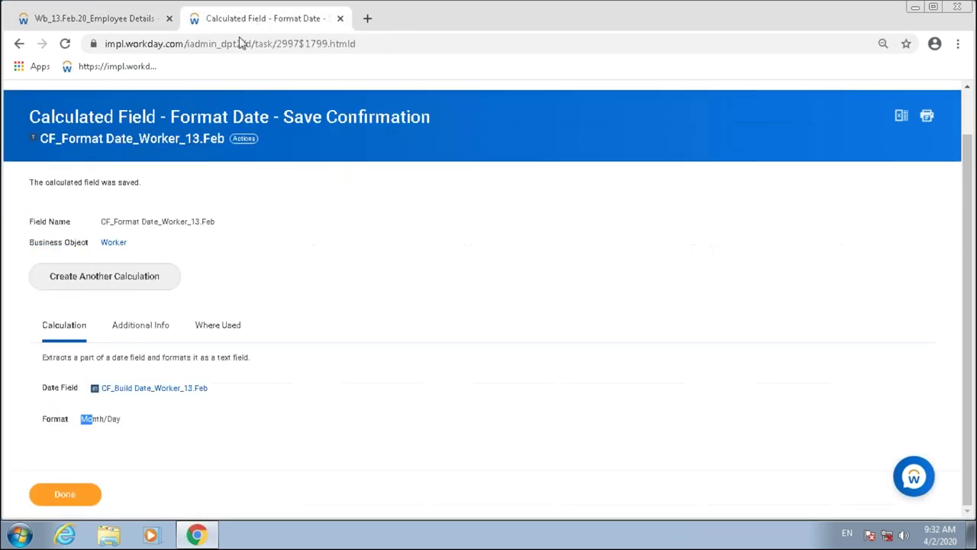
{"action": "left_click", "coordinate": [244, 141]}
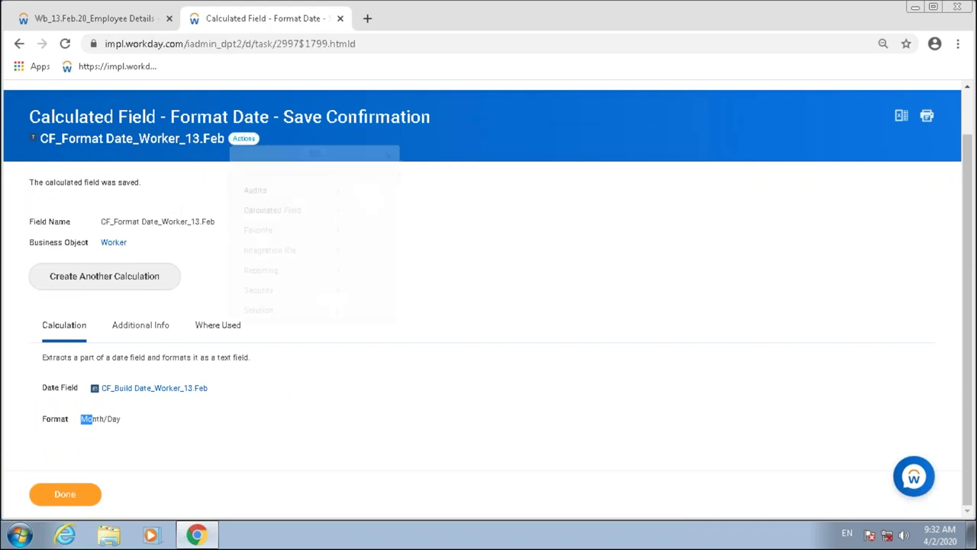
Edit the Format Date calculated field and switch its format to Format Mask
{"action": "mouse_move", "coordinate": [284, 226]}
{"action": "left_click", "coordinate": [368, 233]}
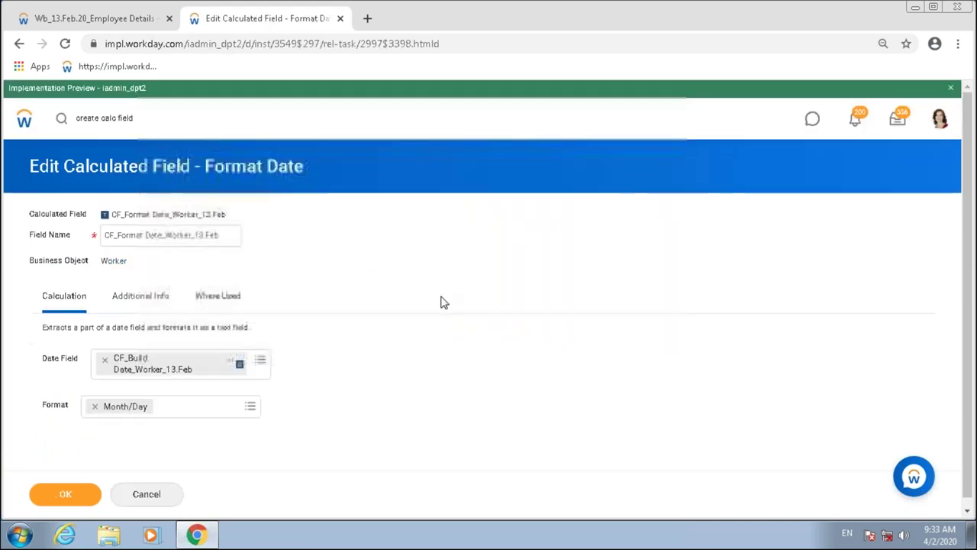
{"action": "left_click", "coordinate": [251, 406]}
{"action": "scroll", "coordinate": [218, 247], "scroll_direction": "down", "scroll_amount": 3}
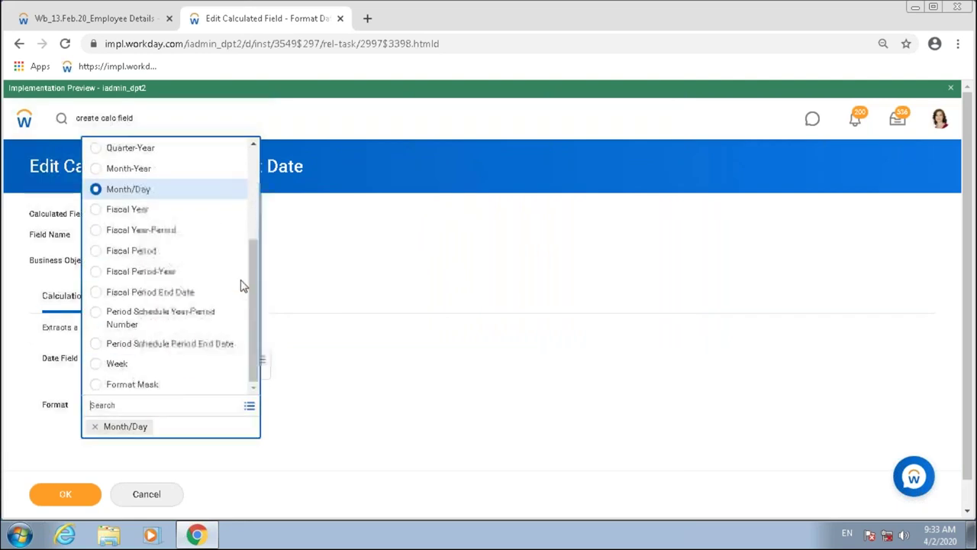
{"action": "left_click", "coordinate": [147, 385]}
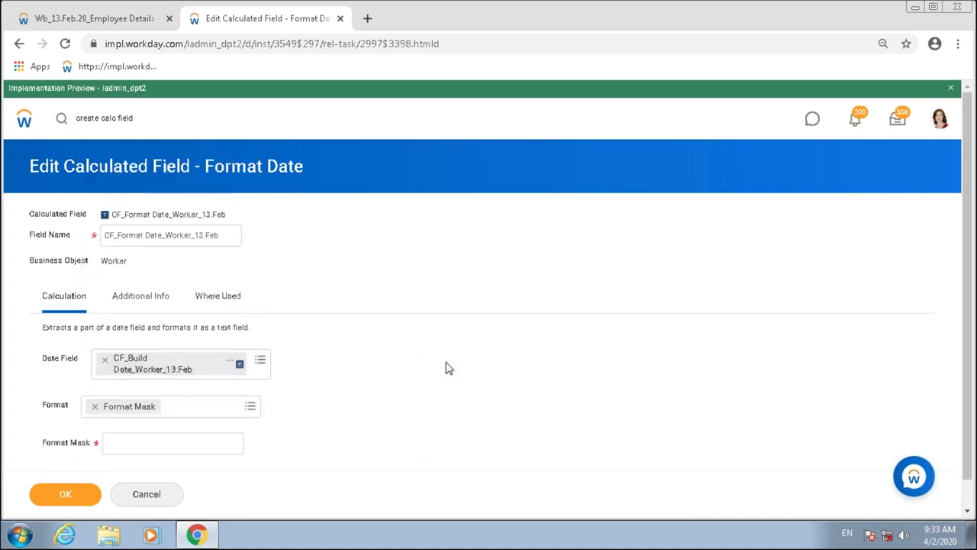
Enter d-MMM (D) as the format mask, dropping the extra year code, and save
{"action": "scroll", "coordinate": [449, 368], "scroll_direction": "down", "scroll_amount": 1}
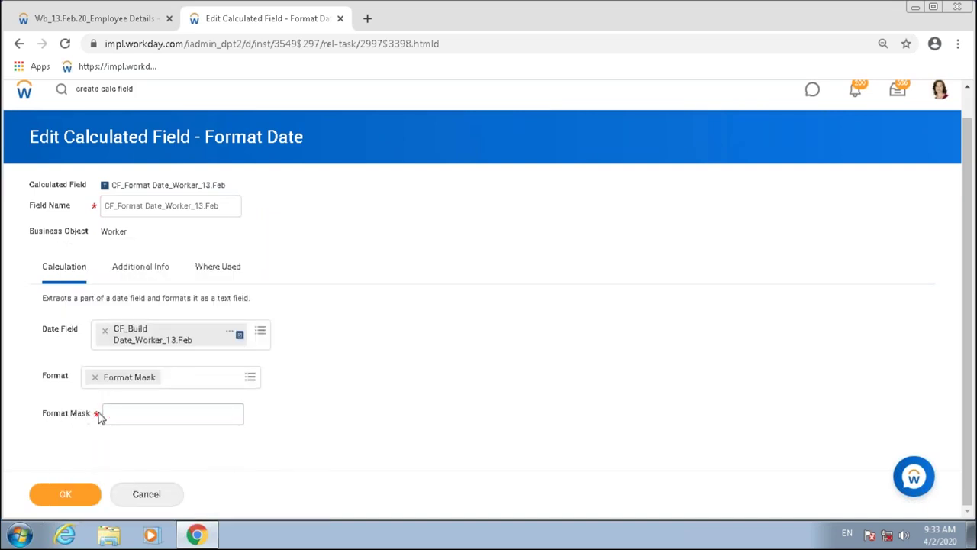
{"action": "mouse_move", "coordinate": [99, 416]}
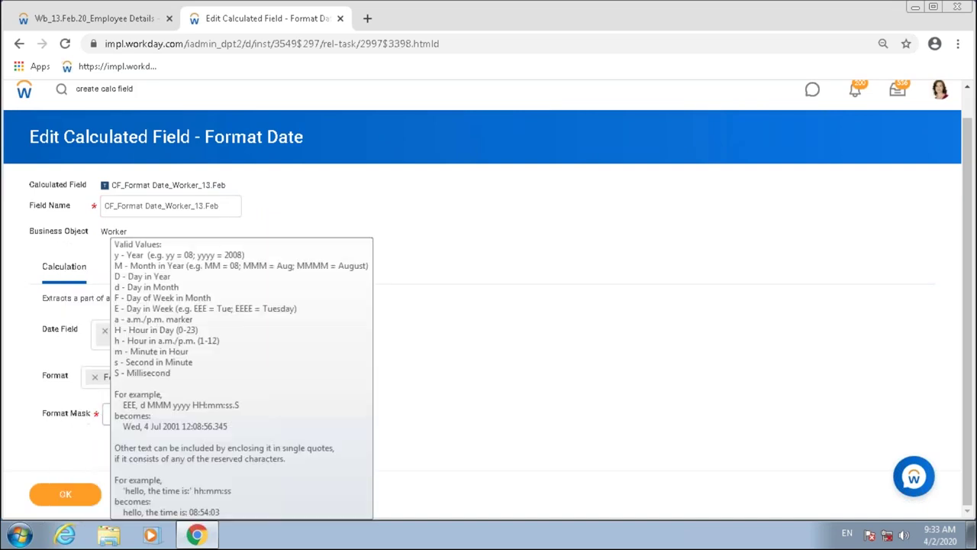
{"action": "left_click", "coordinate": [109, 416]}
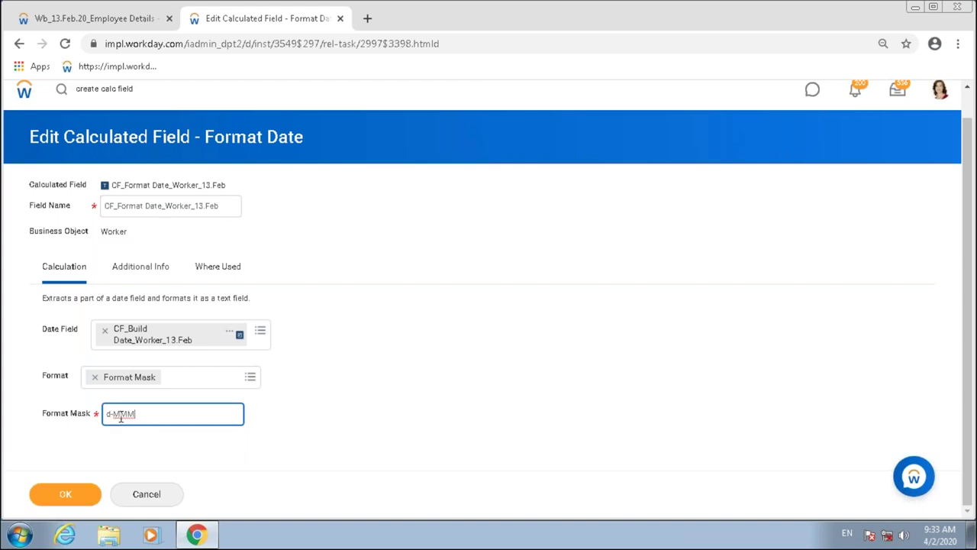
{"action": "mouse_move", "coordinate": [122, 416]}
{"action": "key", "text": "BackSpace"}
{"action": "key", "text": "BackSpace"}
{"action": "key", "text": "BackSpace"}
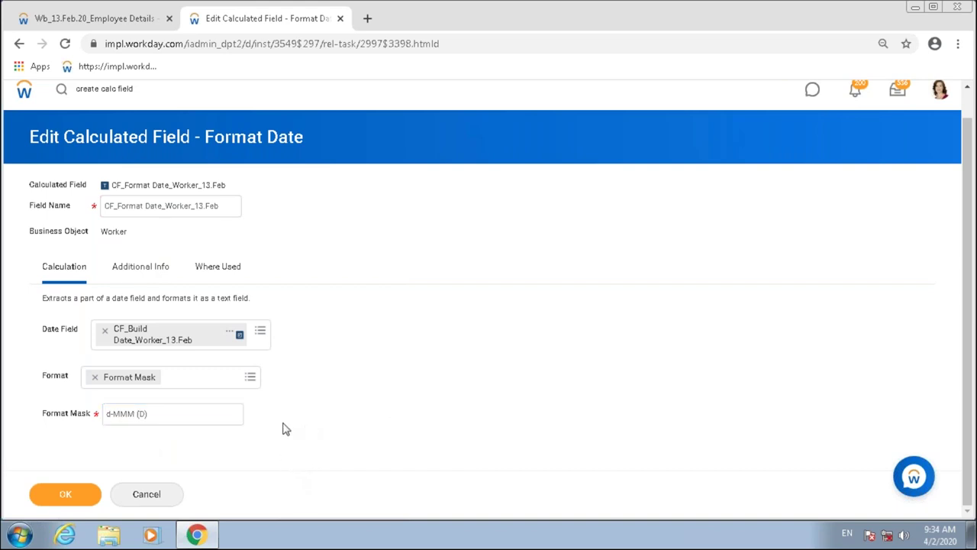
{"action": "left_click", "coordinate": [155, 455]}
{"action": "left_click_drag", "start_coordinate": [160, 414], "coordinate": [90, 412]}
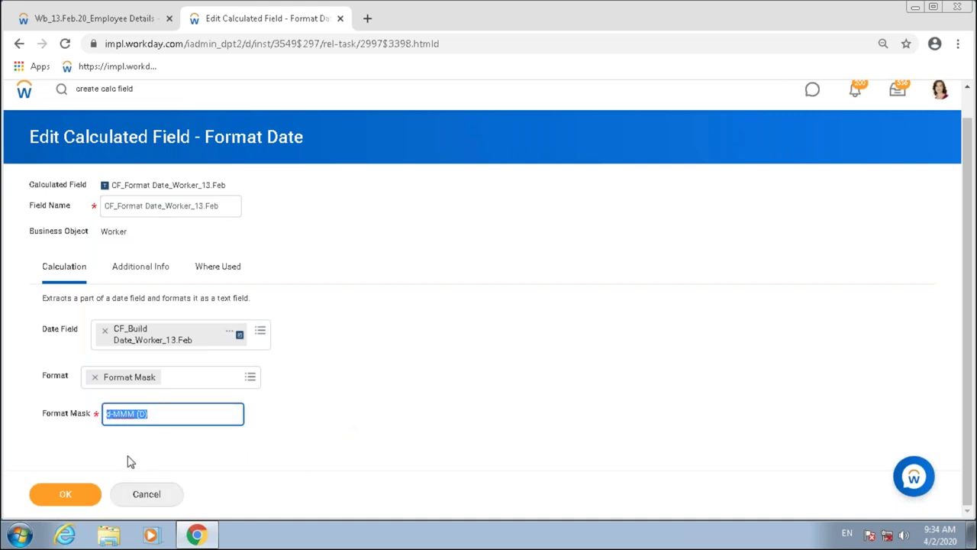
{"action": "left_click", "coordinate": [74, 493]}
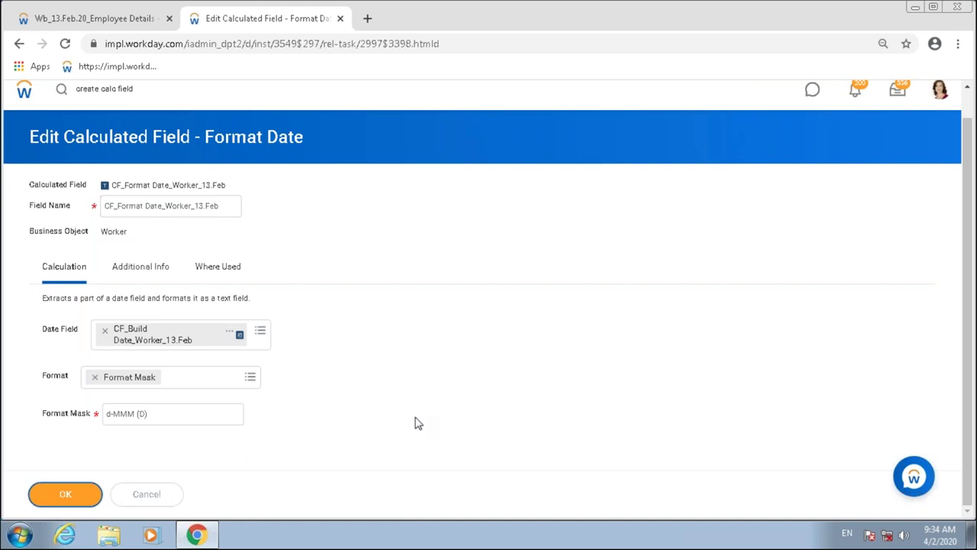
Reload the Employee Details report to pick up the new d-MMM (D) format
{"action": "left_click", "coordinate": [116, 20]}
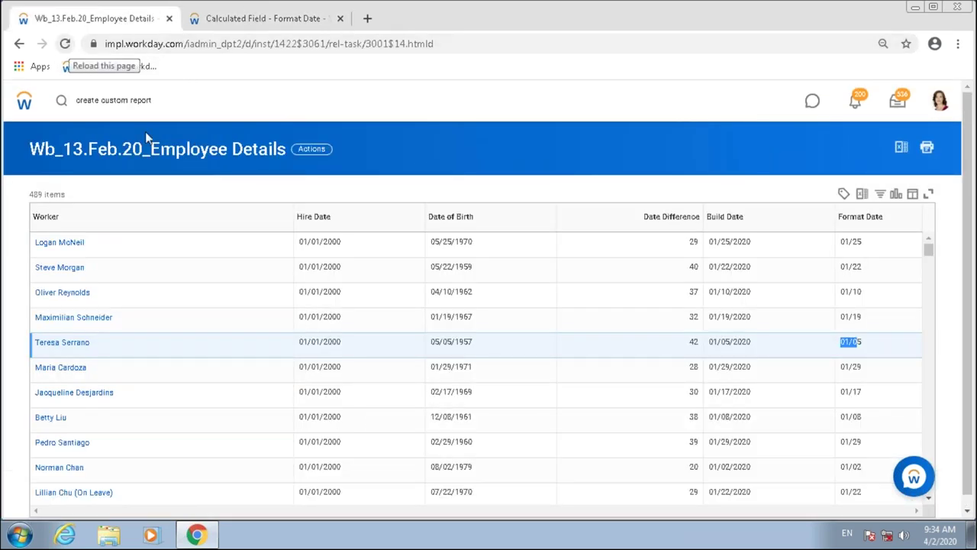
{"action": "left_click", "coordinate": [65, 44]}
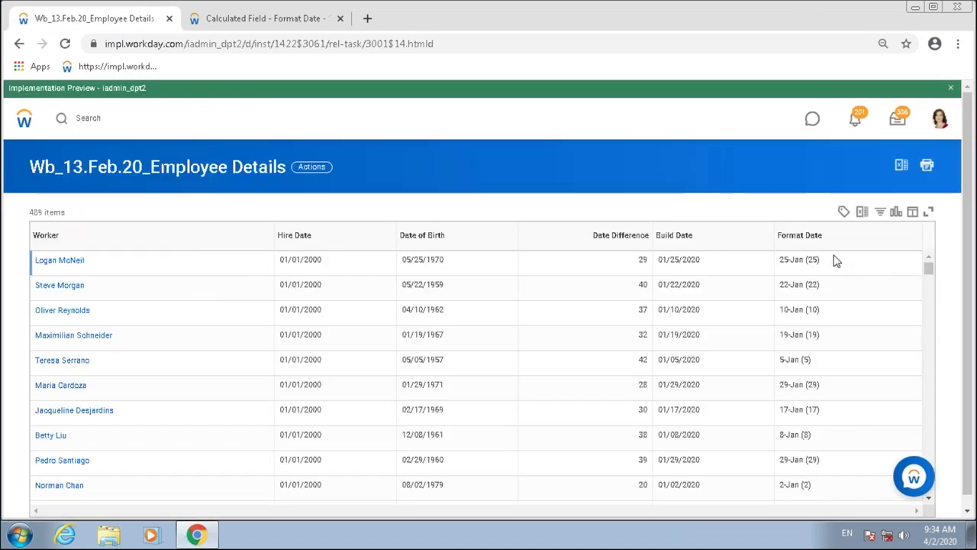
{"action": "left_click", "coordinate": [668, 261]}
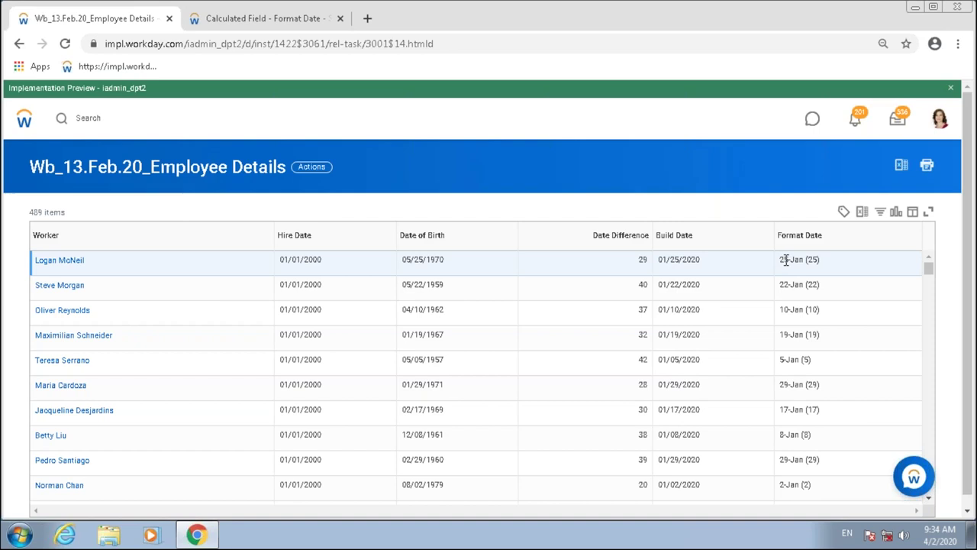
{"action": "left_click_drag", "start_coordinate": [824, 264], "coordinate": [808, 260]}
Scroll through the report checking Format Date values such as 25-Jan (25)
{"action": "scroll", "coordinate": [723, 389], "scroll_direction": "down", "scroll_amount": 3}
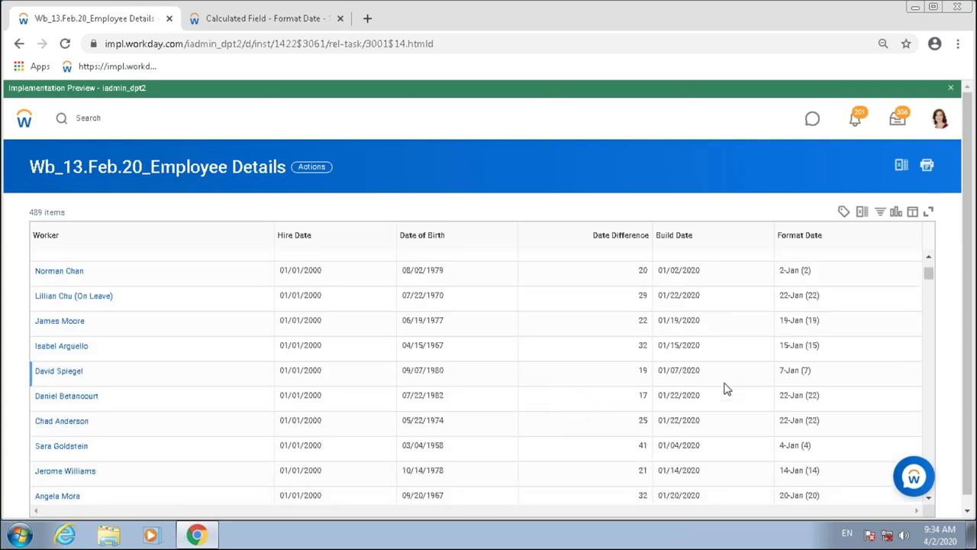
{"action": "scroll", "coordinate": [724, 388], "scroll_direction": "down", "scroll_amount": 3}
{"action": "scroll", "coordinate": [728, 387], "scroll_direction": "up", "scroll_amount": 1}
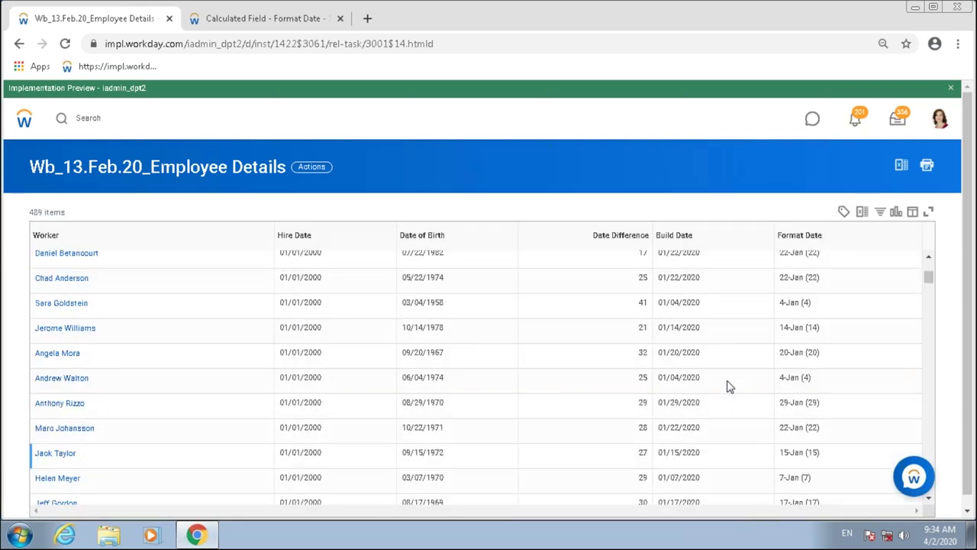
{"action": "scroll", "coordinate": [727, 387], "scroll_direction": "down", "scroll_amount": 6}
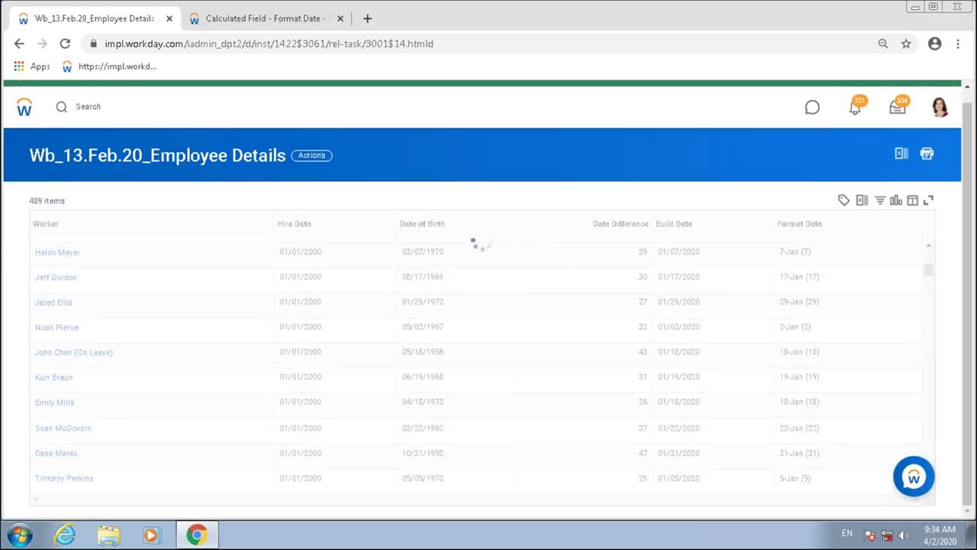
{"action": "scroll", "coordinate": [756, 407], "scroll_direction": "down", "scroll_amount": 6}
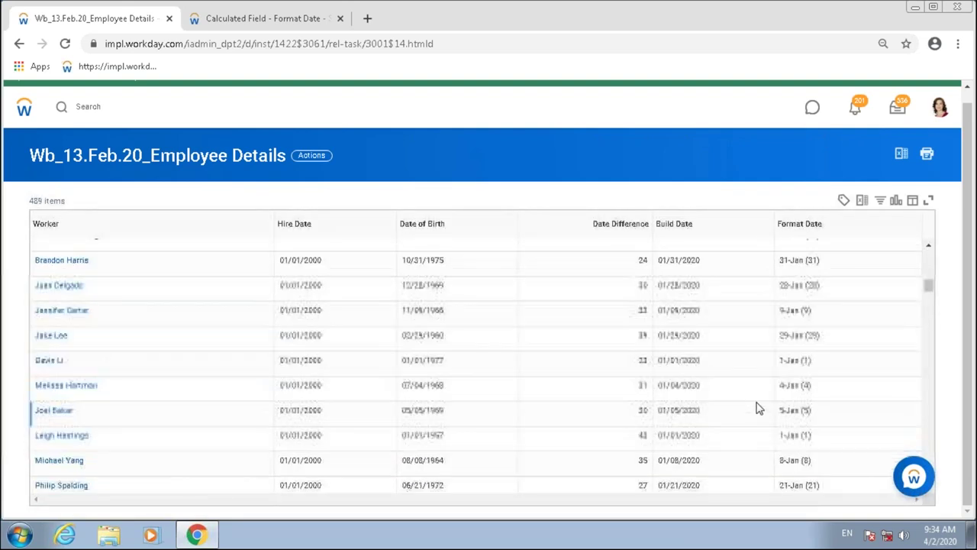
{"action": "scroll", "coordinate": [756, 409], "scroll_direction": "down", "scroll_amount": 5}
{"action": "scroll", "coordinate": [758, 405], "scroll_direction": "down", "scroll_amount": 5}
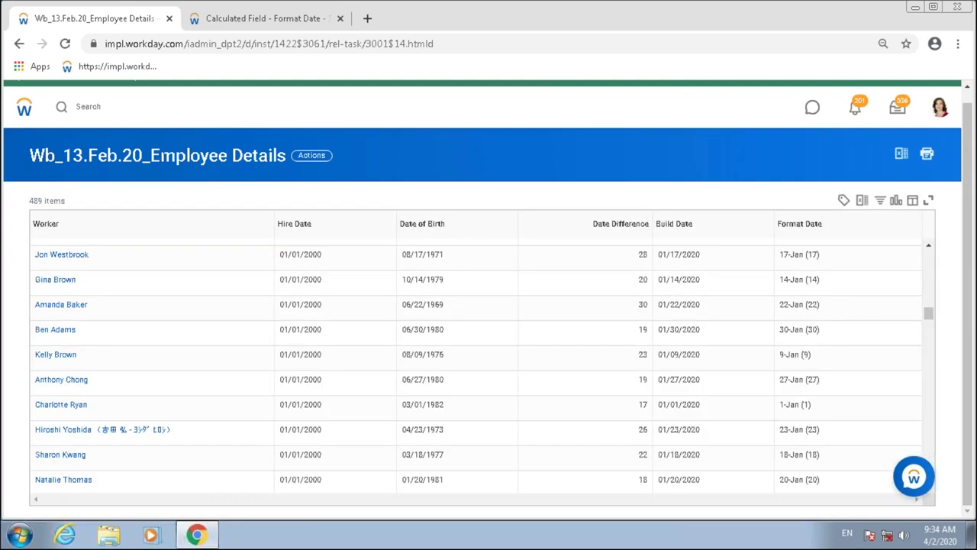
{"action": "left_click_drag", "start_coordinate": [929, 316], "coordinate": [927, 343]}
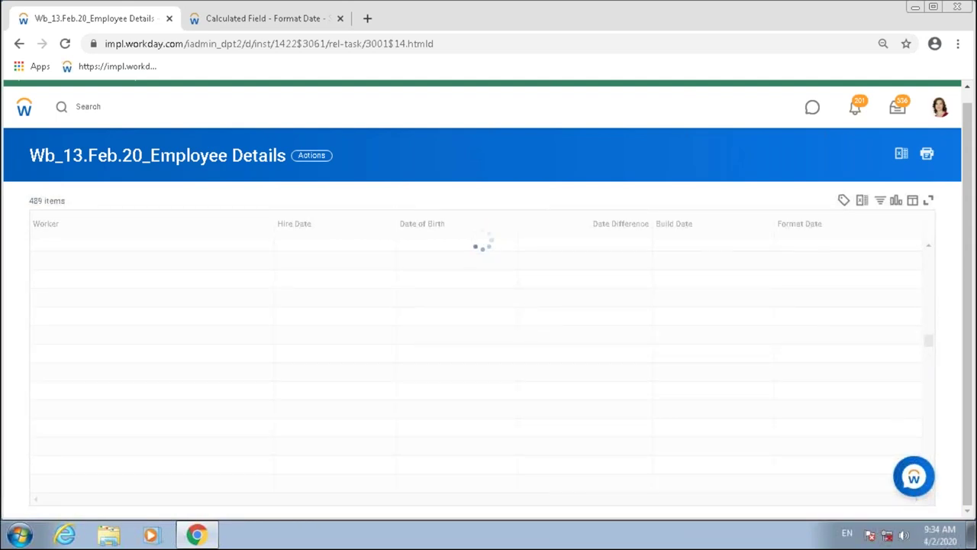
{"action": "left_click_drag", "start_coordinate": [925, 345], "coordinate": [927, 373]}
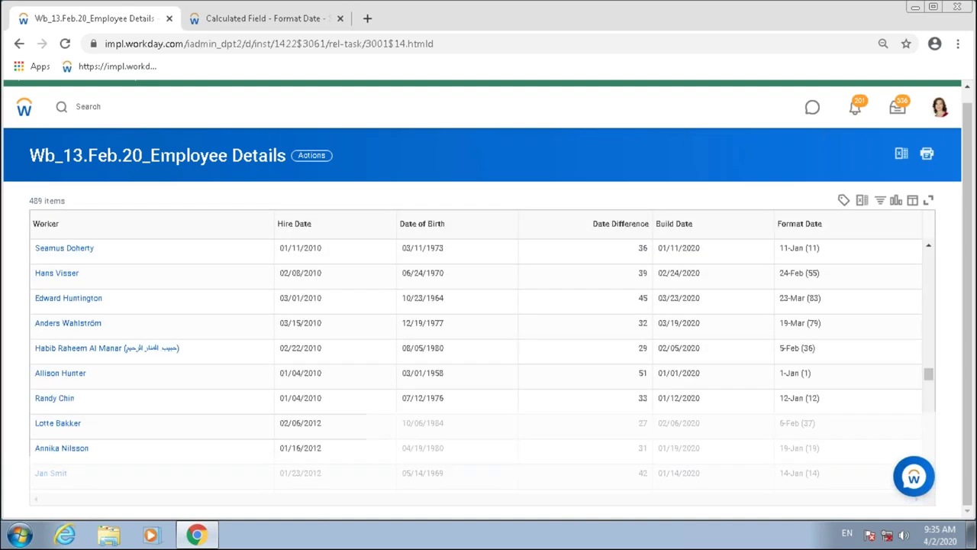
Confirm a worker's Format Date reads 24-Feb (55), with day 24 and day-of-year 55
{"action": "left_click_drag", "start_coordinate": [780, 272], "coordinate": [793, 272]}
{"action": "left_click", "coordinate": [797, 275]}
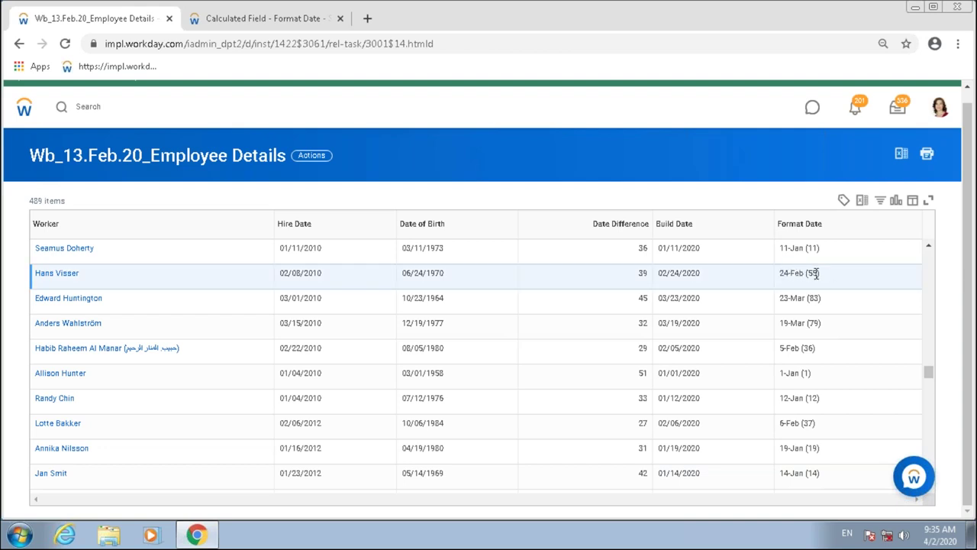
{"action": "double_click", "coordinate": [813, 273]}
{"action": "double_click", "coordinate": [786, 273]}
{"action": "double_click", "coordinate": [812, 273]}
{"action": "left_click", "coordinate": [268, 21]}
{"action": "mouse_move", "coordinate": [79, 418]}
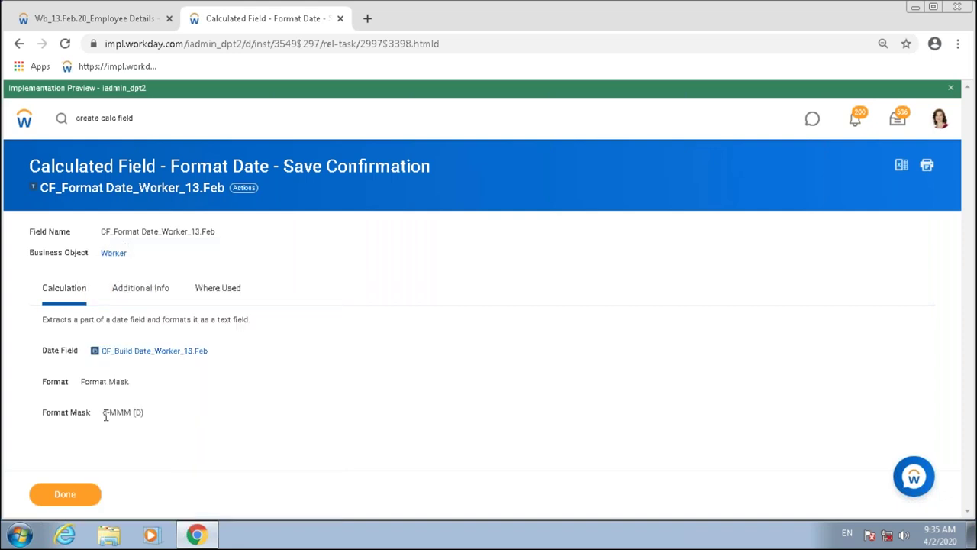
{"action": "double_click", "coordinate": [114, 412]}
{"action": "double_click", "coordinate": [138, 412]}
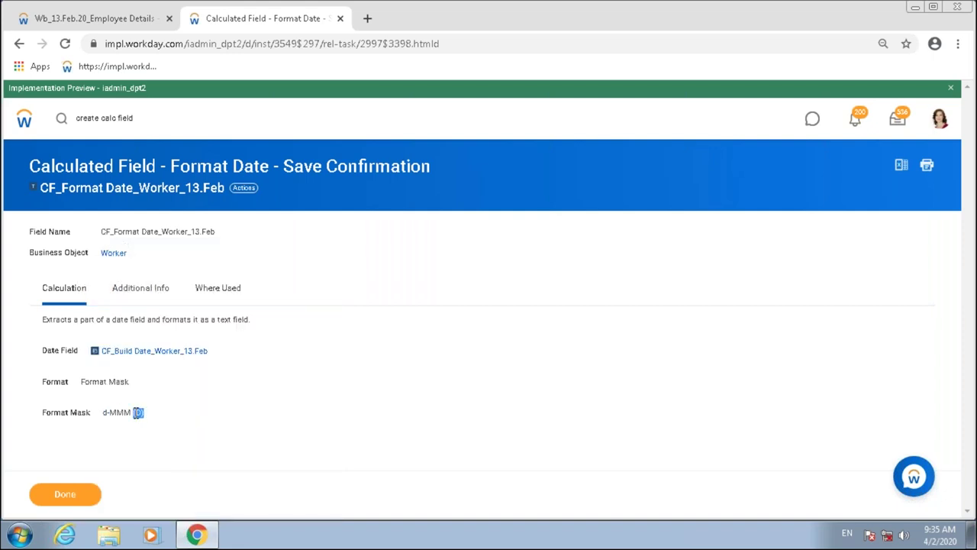
{"action": "left_click", "coordinate": [95, 15]}
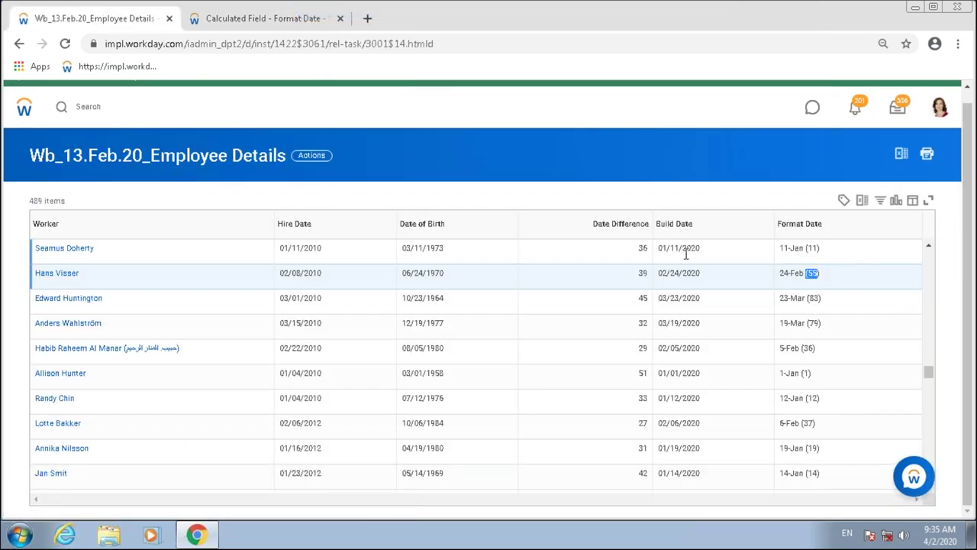
{"action": "left_click_drag", "start_coordinate": [663, 273], "coordinate": [701, 273]}
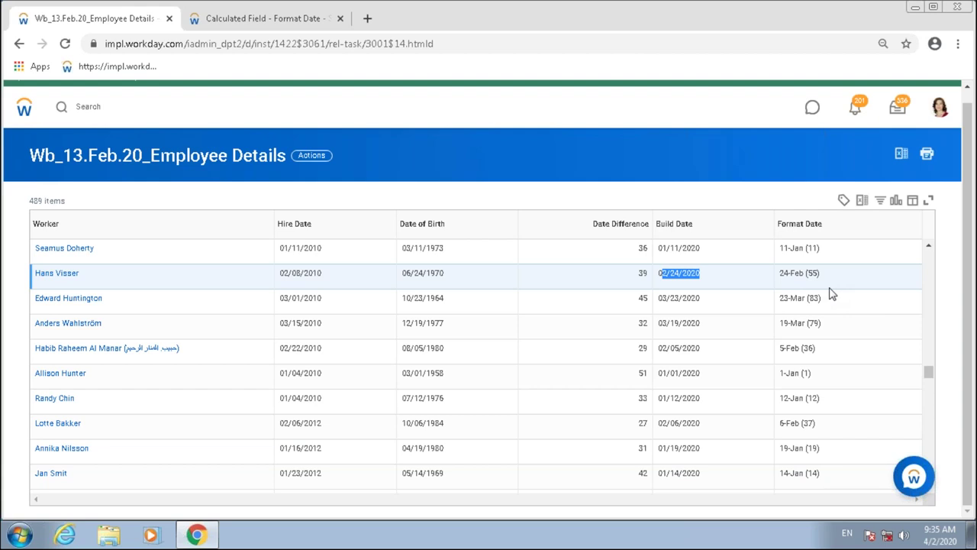
Open and close the Build Date column's sort and filter options
{"action": "left_click", "coordinate": [690, 259]}
{"action": "left_click_drag", "start_coordinate": [689, 260], "coordinate": [713, 218]}
{"action": "left_click", "coordinate": [713, 218]}
{"action": "left_click", "coordinate": [733, 327]}
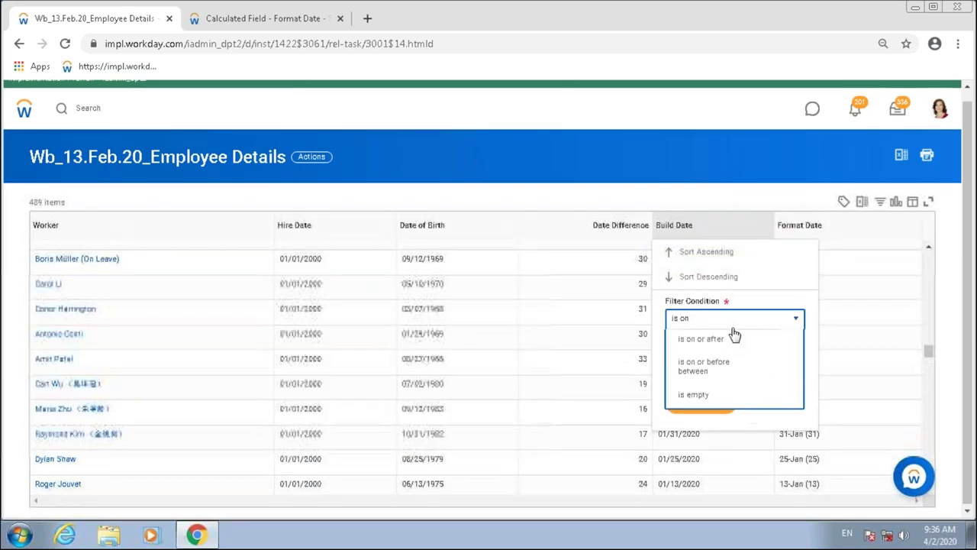
{"action": "left_click", "coordinate": [798, 313]}
{"action": "left_click", "coordinate": [814, 234]}
Open the Format Date column's options, then return to the calculated field page
{"action": "left_click_drag", "start_coordinate": [787, 225], "coordinate": [827, 236]}
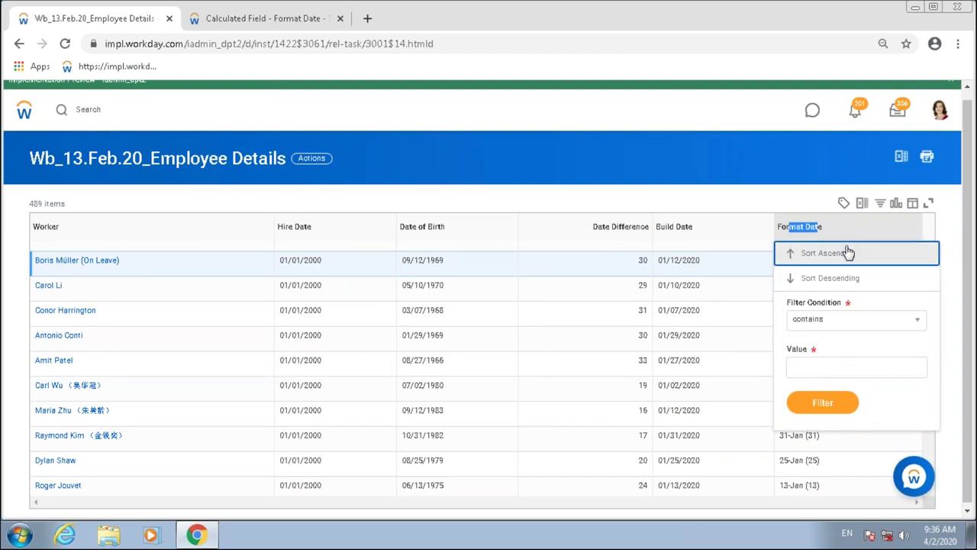
{"action": "left_click", "coordinate": [799, 204]}
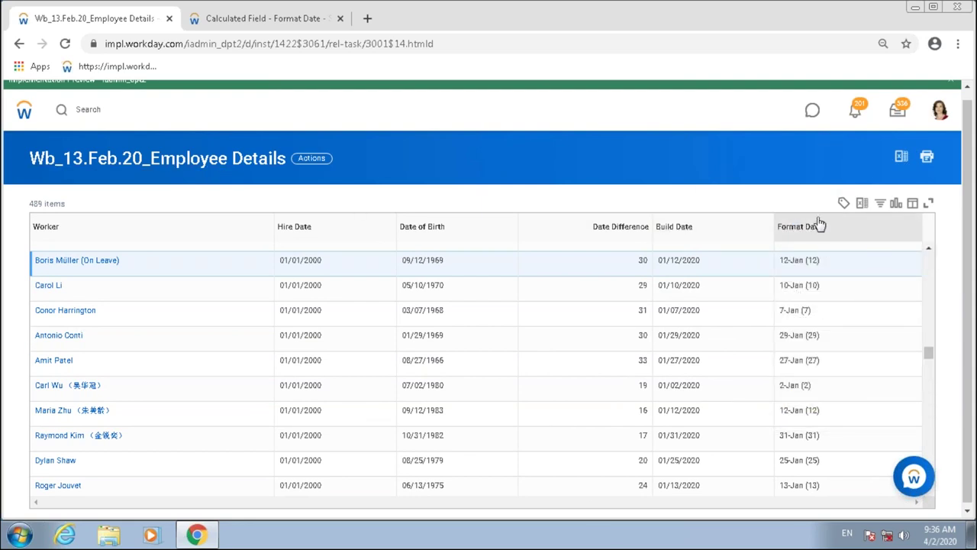
{"action": "left_click_drag", "start_coordinate": [776, 227], "coordinate": [830, 234]}
{"action": "left_click", "coordinate": [829, 227]}
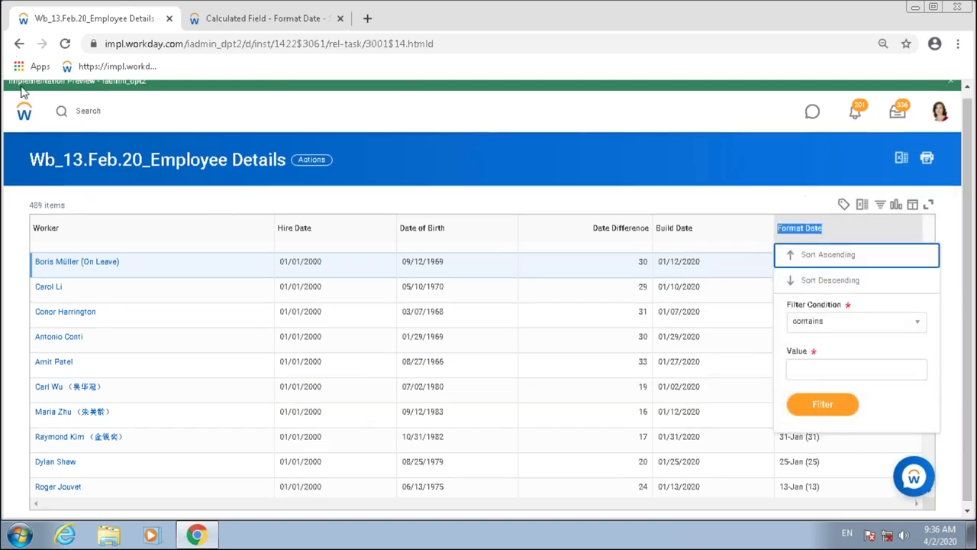
{"action": "left_click", "coordinate": [246, 21]}
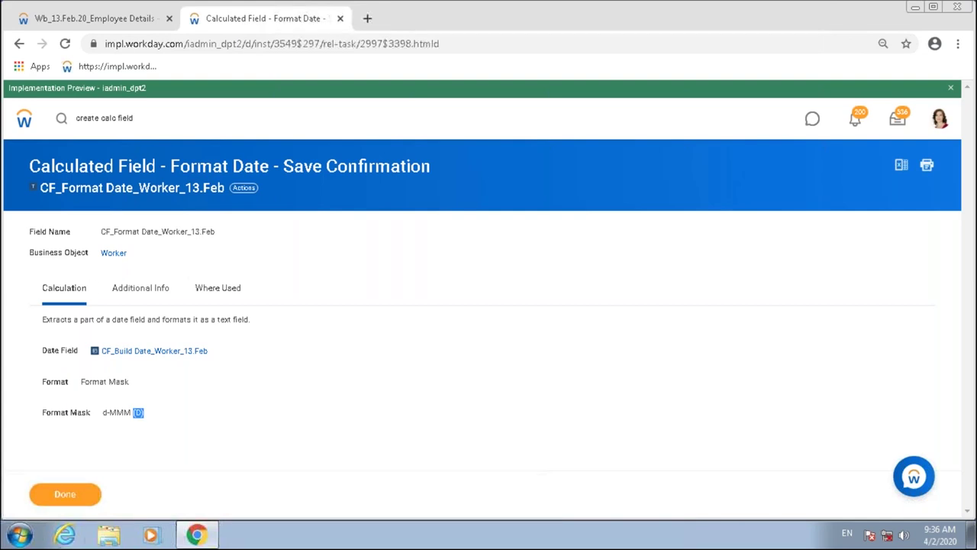
Finish the Format Date field, start a new Lookup Value As Of Date field, and return to the report
{"action": "left_click", "coordinate": [64, 495]}
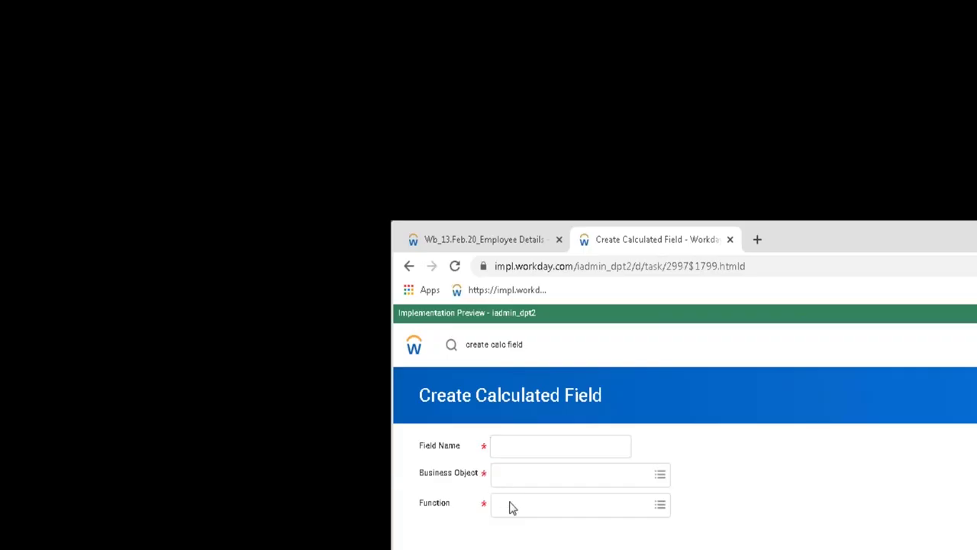
{"action": "left_click", "coordinate": [510, 506]}
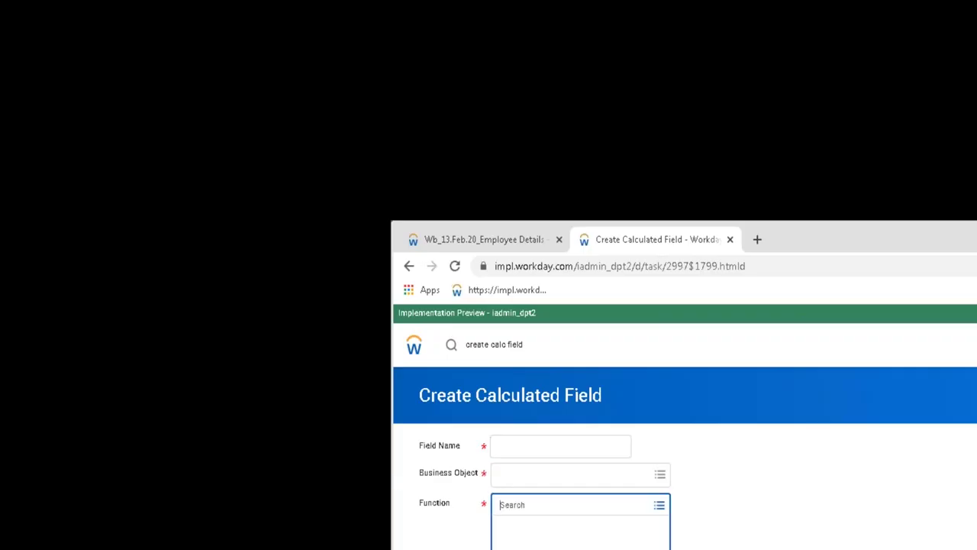
{"action": "type", "text": "date"}
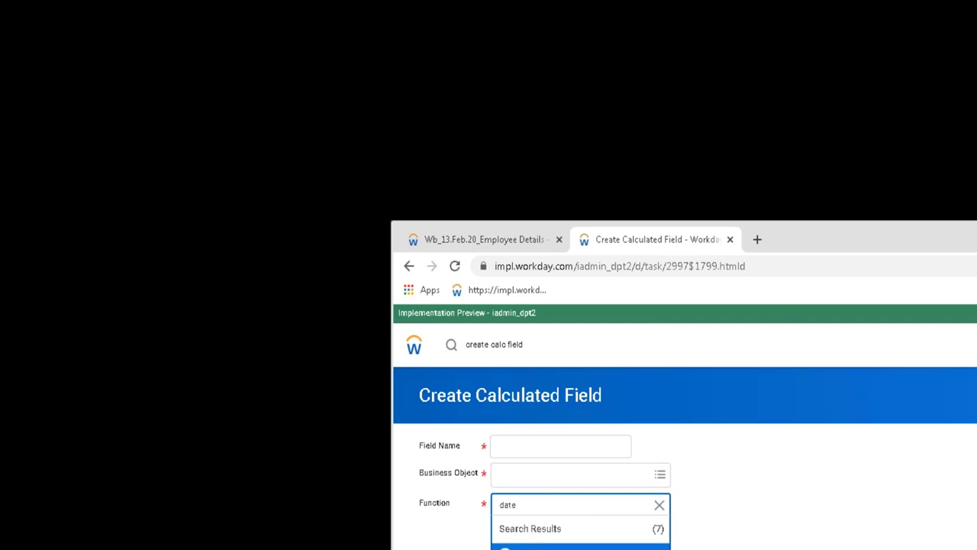
{"action": "key", "text": "Return"}
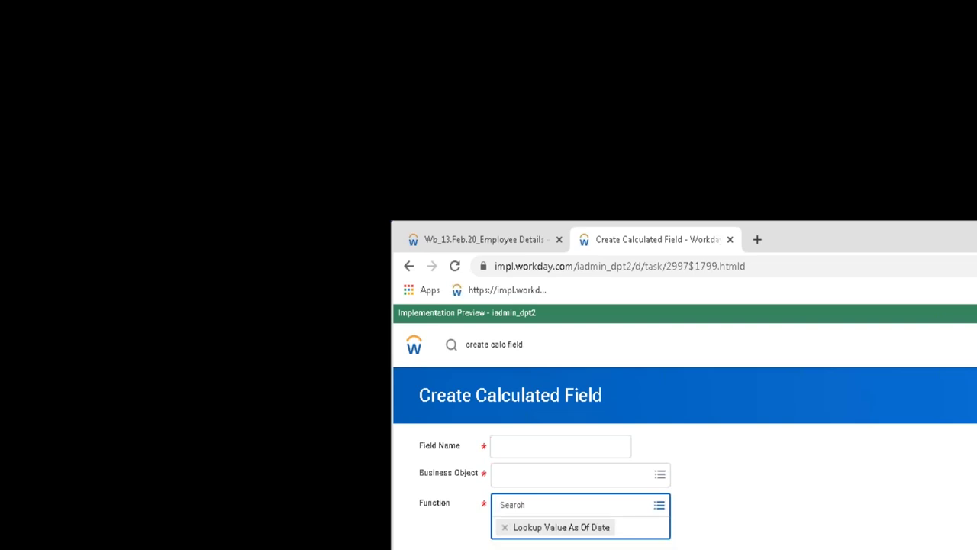
{"action": "left_click", "coordinate": [413, 241]}
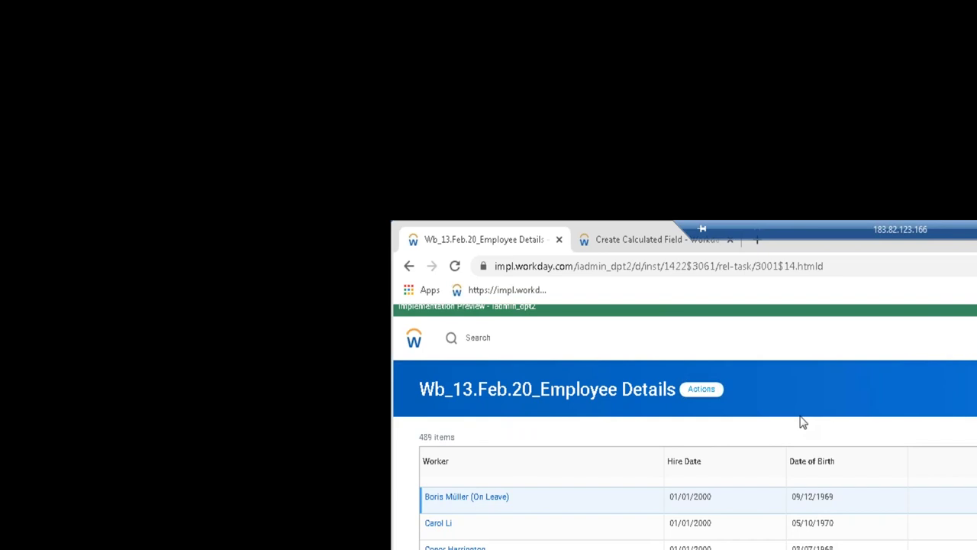
Edit the Employee Details report definition and add a Manager - Level 01 column
{"action": "left_click", "coordinate": [701, 389]}
{"action": "mouse_move", "coordinate": [718, 456]}
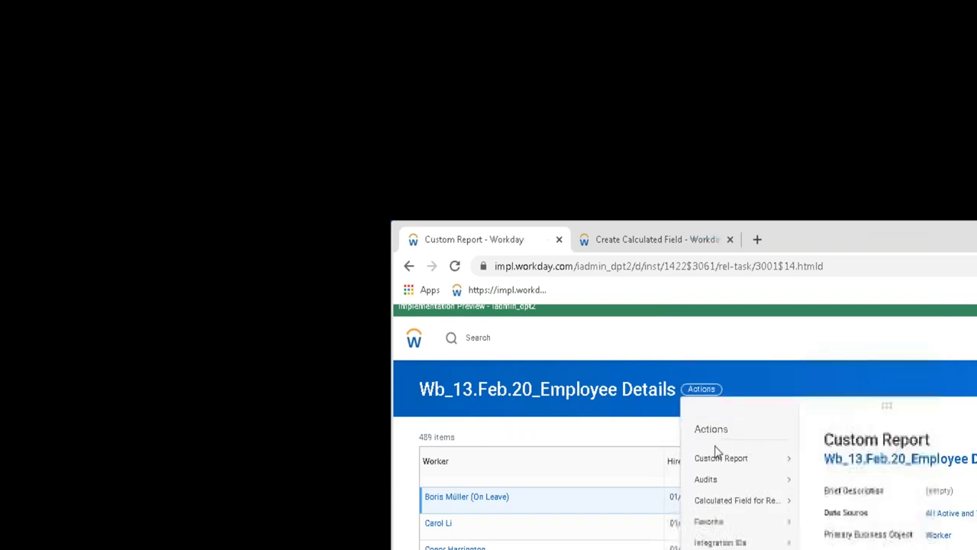
{"action": "left_click", "coordinate": [821, 459]}
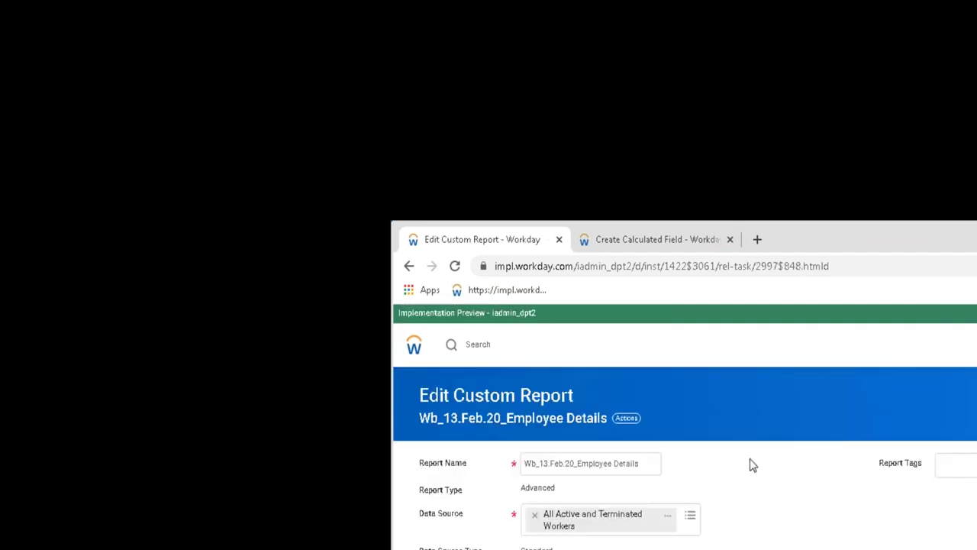
{"action": "scroll", "coordinate": [744, 469], "scroll_direction": "down", "scroll_amount": 5}
{"action": "scroll", "coordinate": [680, 530], "scroll_direction": "down", "scroll_amount": 1}
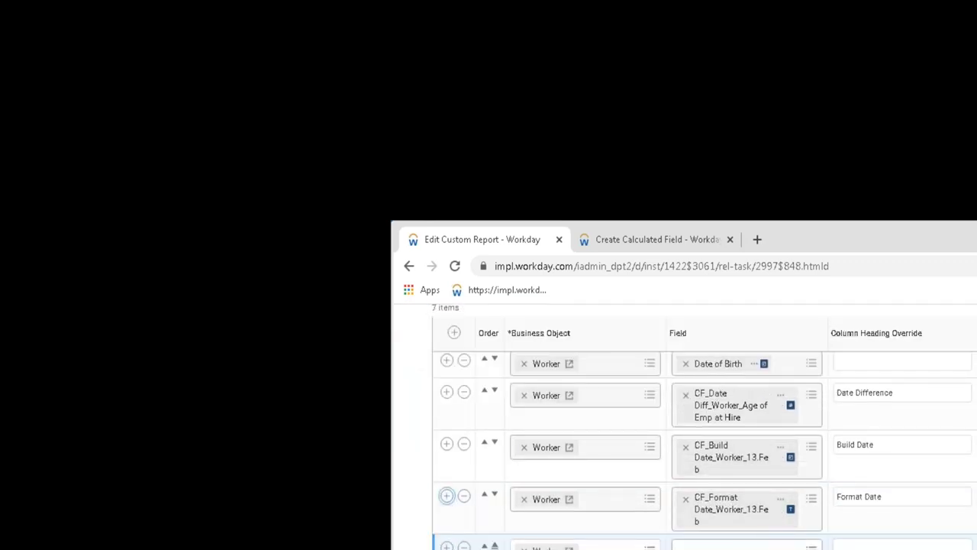
{"action": "left_click", "coordinate": [734, 545]}
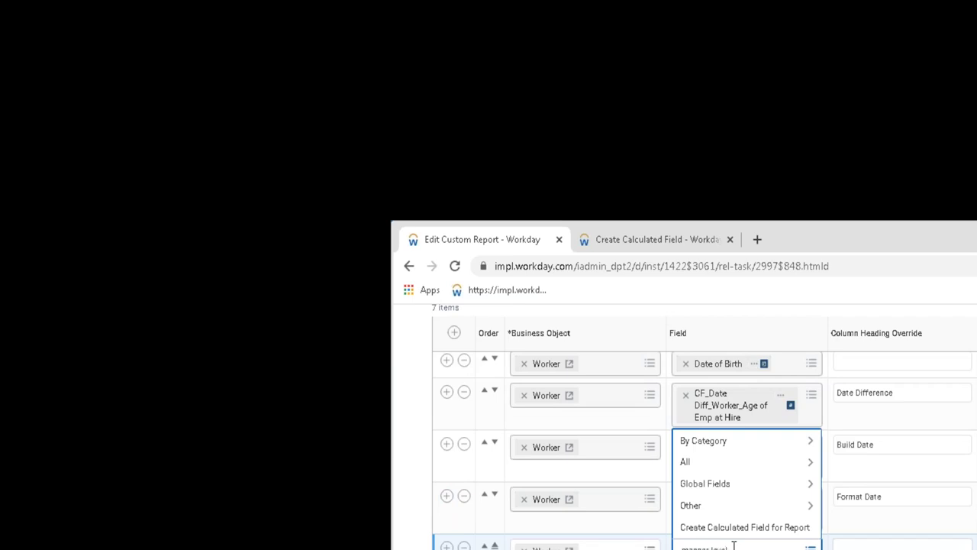
{"action": "key", "text": "Return"}
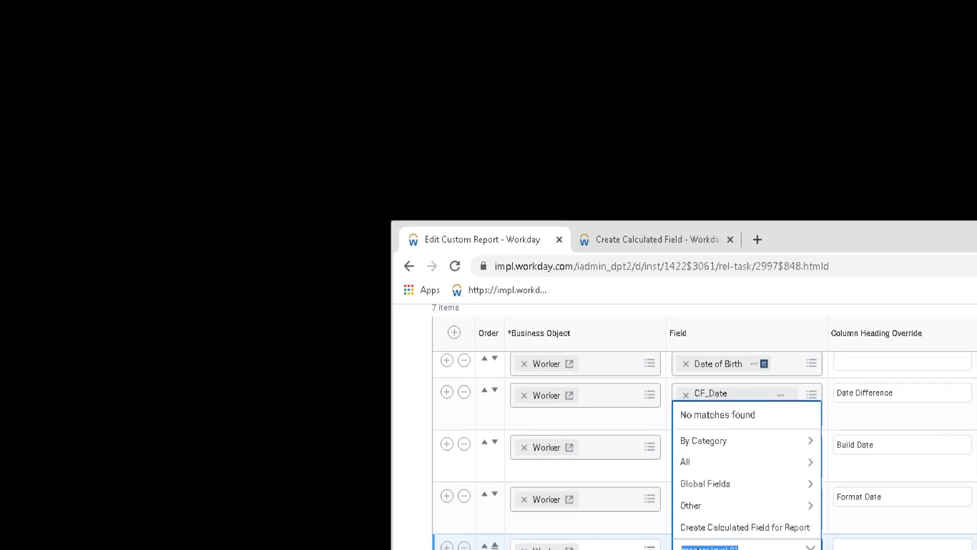
{"action": "key", "text": "Return"}
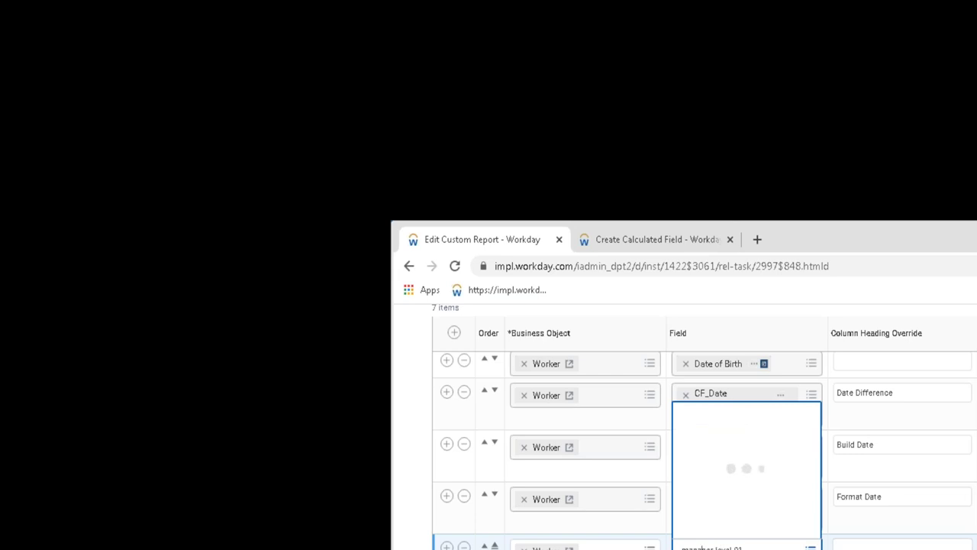
{"action": "left_click", "coordinate": [741, 497]}
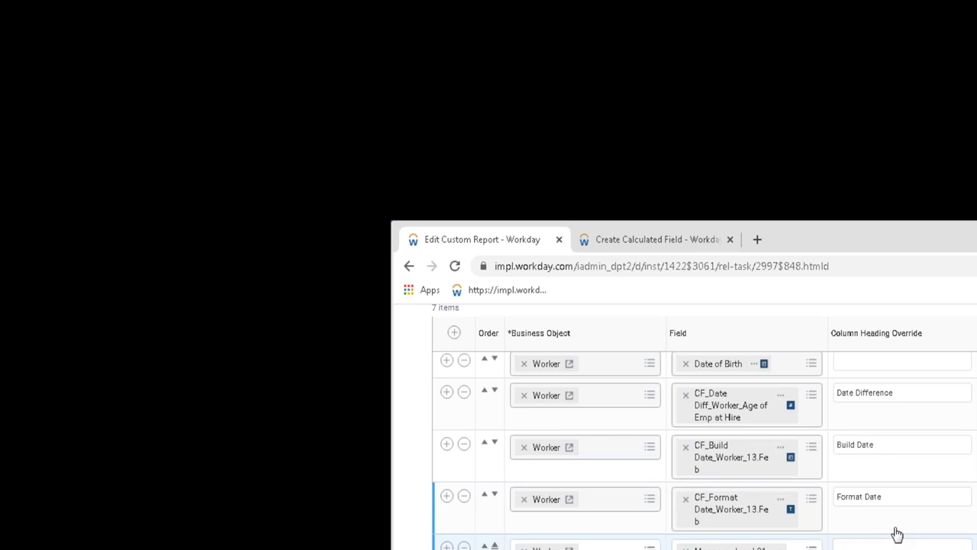
{"action": "scroll", "coordinate": [897, 533], "scroll_direction": "up", "scroll_amount": 15}
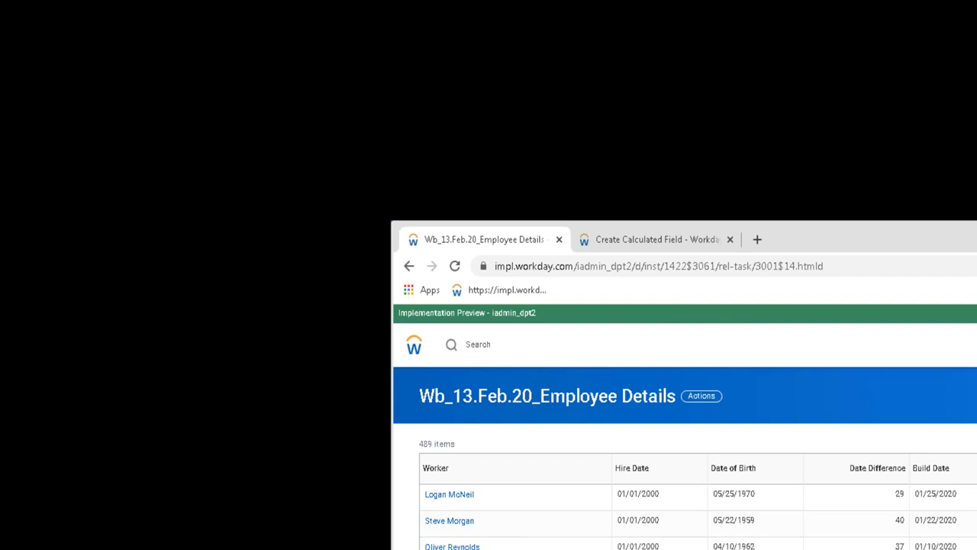
Review the worker's Manager History: five entries, the current position starting 01/01/2015
{"action": "scroll", "coordinate": [688, 519], "scroll_direction": "down", "scroll_amount": 3}
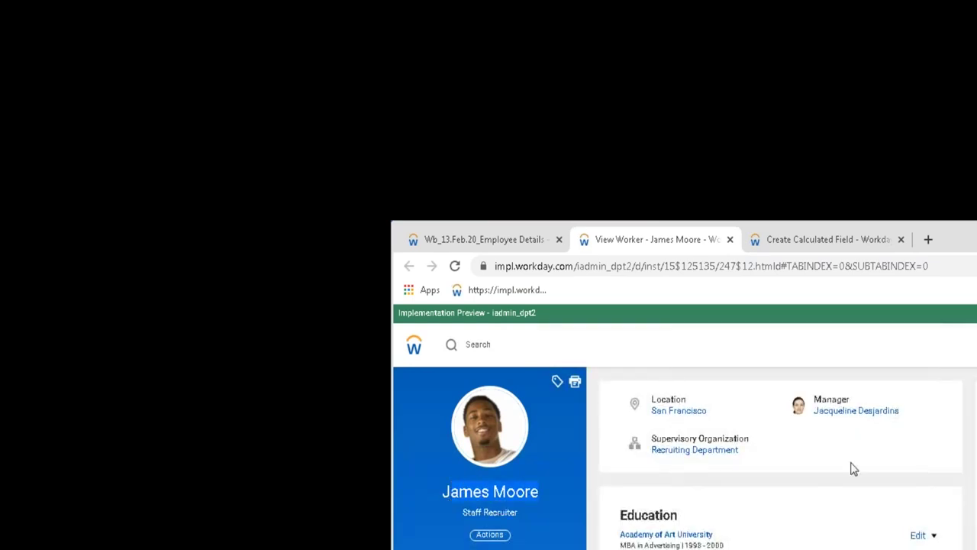
{"action": "left_click", "coordinate": [963, 403]}
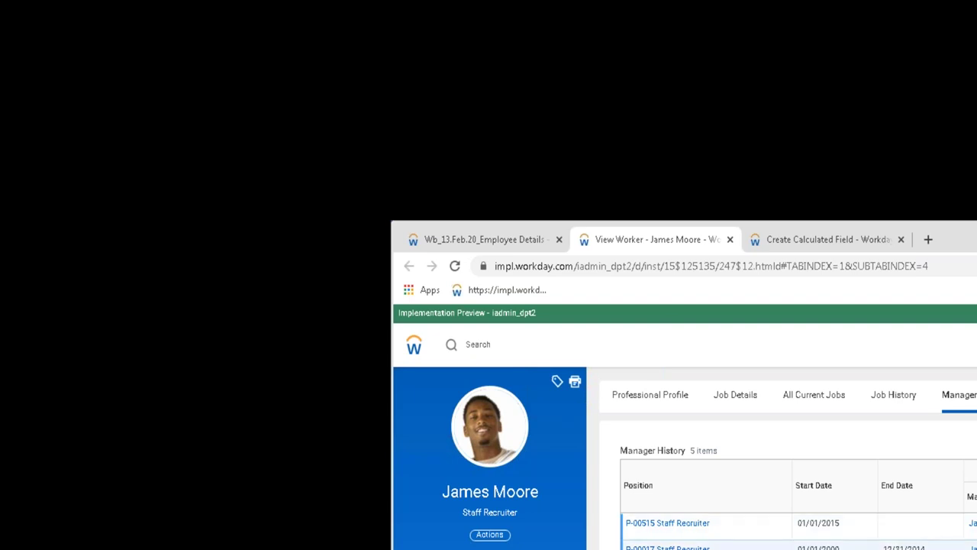
{"action": "left_click_drag", "start_coordinate": [971, 545], "coordinate": [972, 527]}
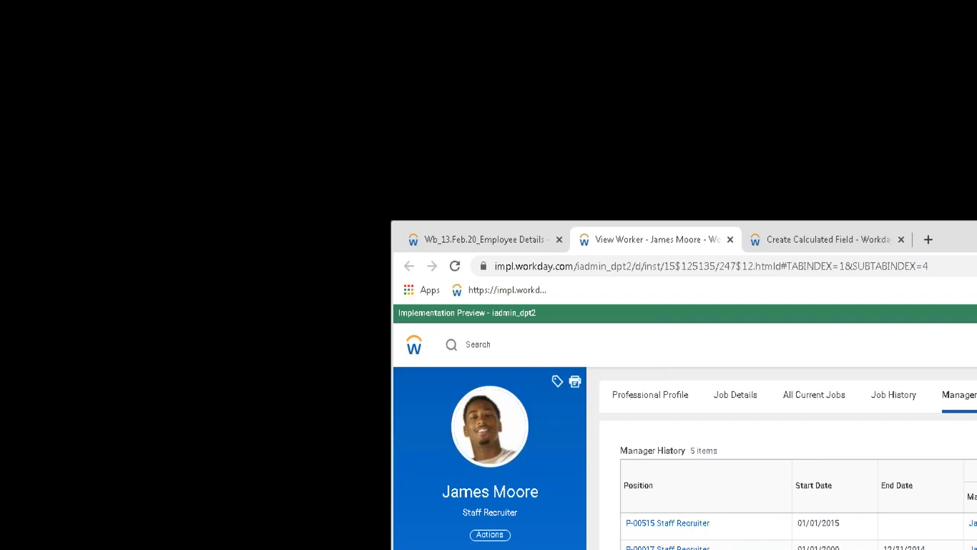
Cross-check the report's 489 items against the worker's profile, then return to the calculated field form
{"action": "left_click", "coordinate": [481, 242]}
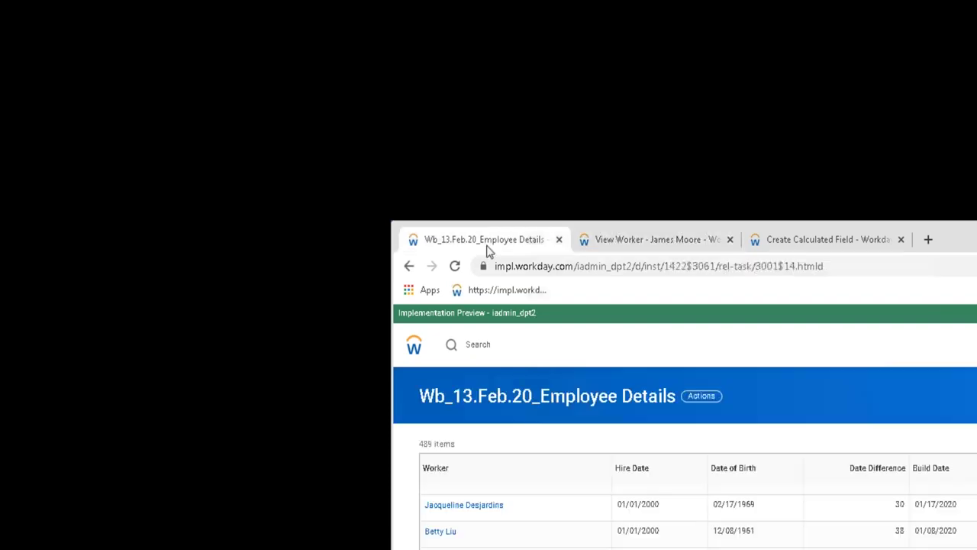
{"action": "scroll", "coordinate": [504, 463], "scroll_direction": "down", "scroll_amount": 3}
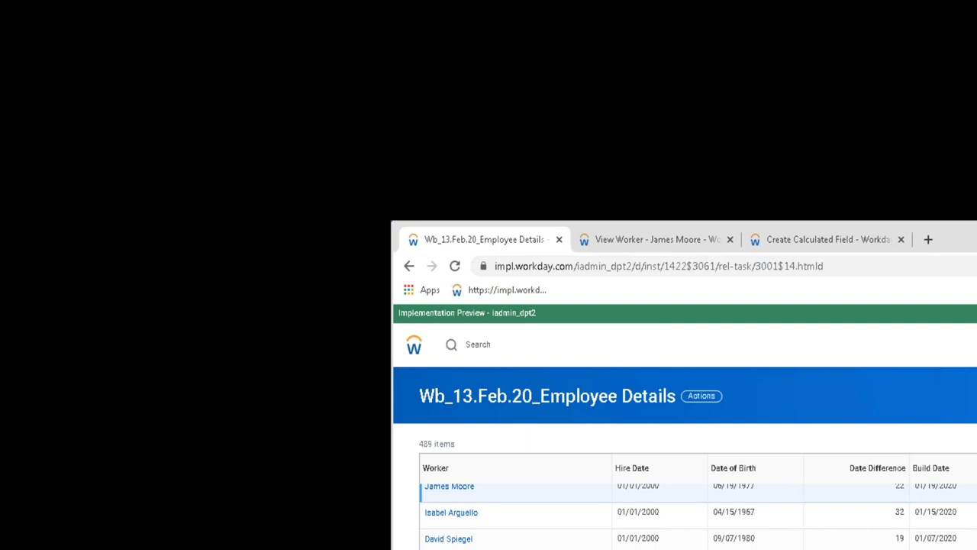
{"action": "scroll", "coordinate": [488, 520], "scroll_direction": "up", "scroll_amount": 3}
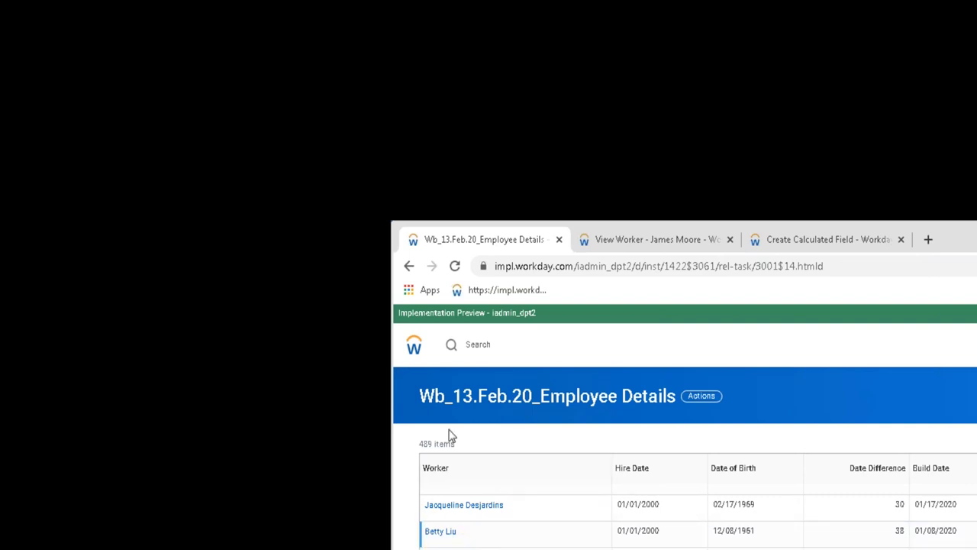
{"action": "left_click_drag", "start_coordinate": [417, 447], "coordinate": [464, 446]}
{"action": "left_click", "coordinate": [670, 243]}
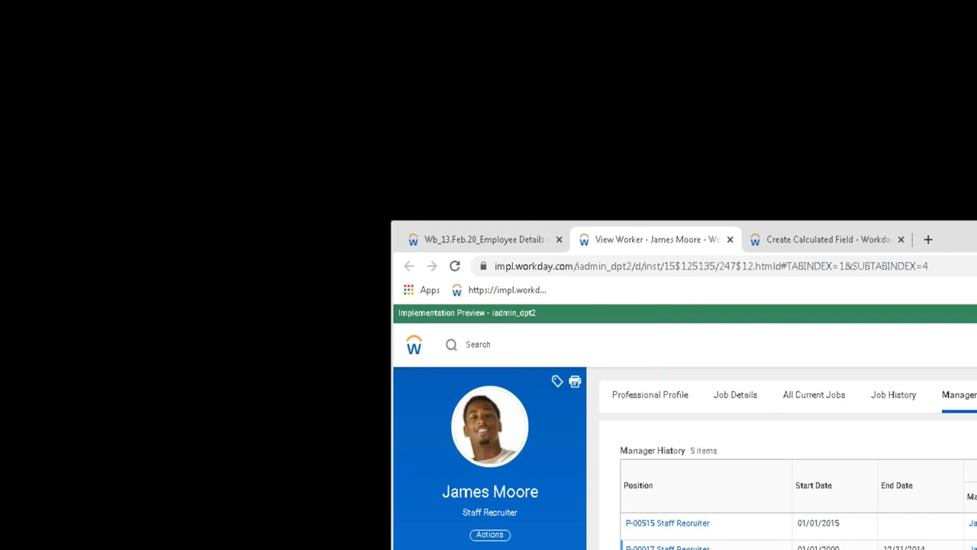
{"action": "left_click", "coordinate": [475, 248]}
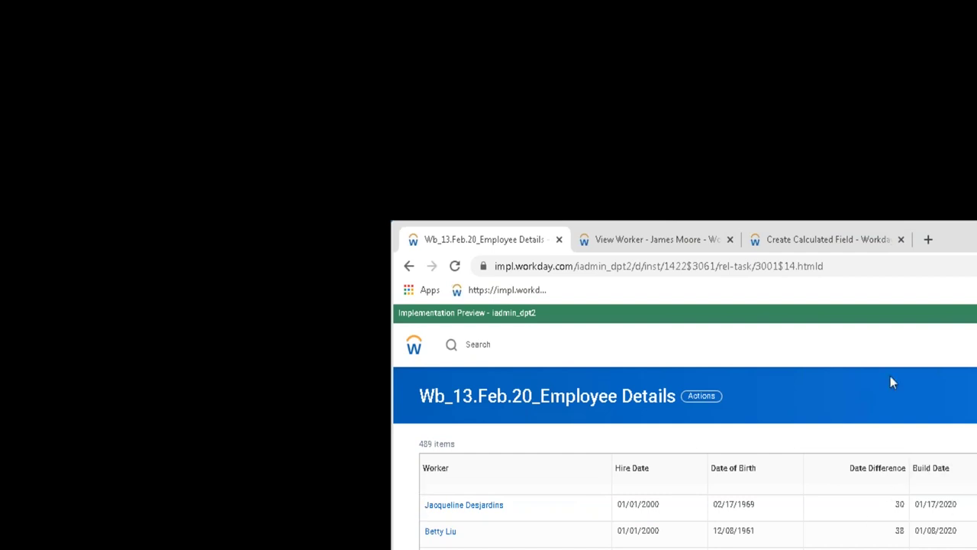
{"action": "left_click", "coordinate": [633, 239]}
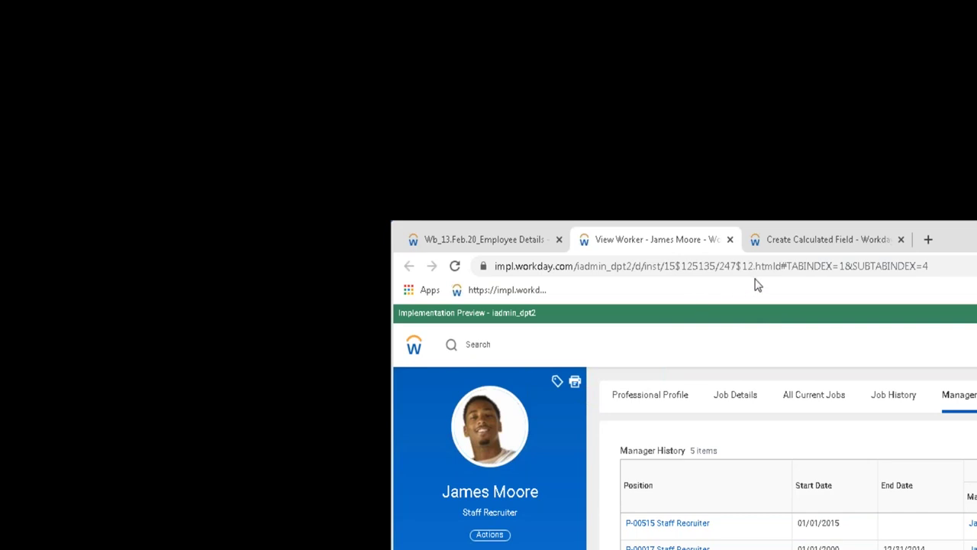
{"action": "left_click", "coordinate": [770, 248]}
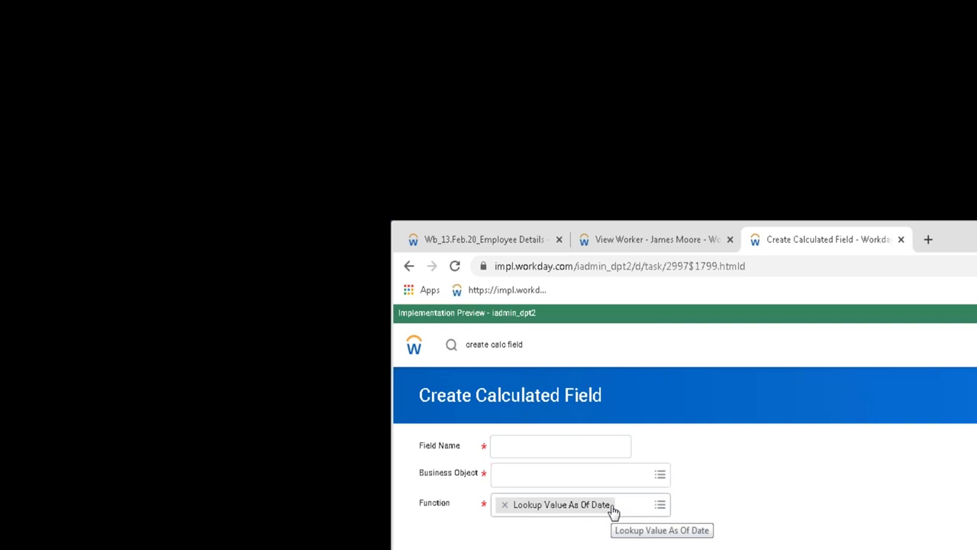
Set the business object to Worker and name the field CF_LV Date_Worker_13.Feb
{"action": "left_click", "coordinate": [569, 476]}
{"action": "type", "text": "worker"}
{"action": "key", "text": "Return"}
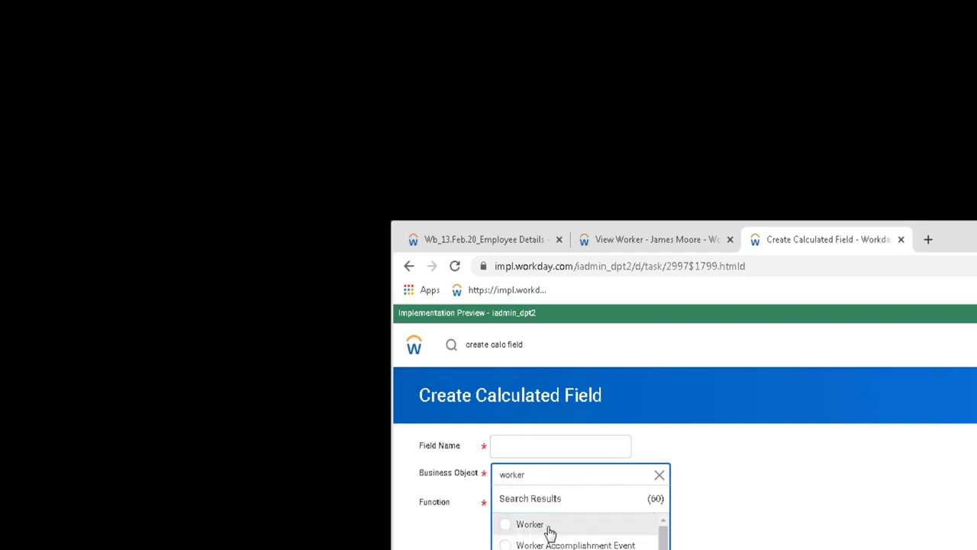
{"action": "left_click", "coordinate": [550, 526]}
{"action": "left_click", "coordinate": [528, 448]}
{"action": "type", "text": "CF_L"}
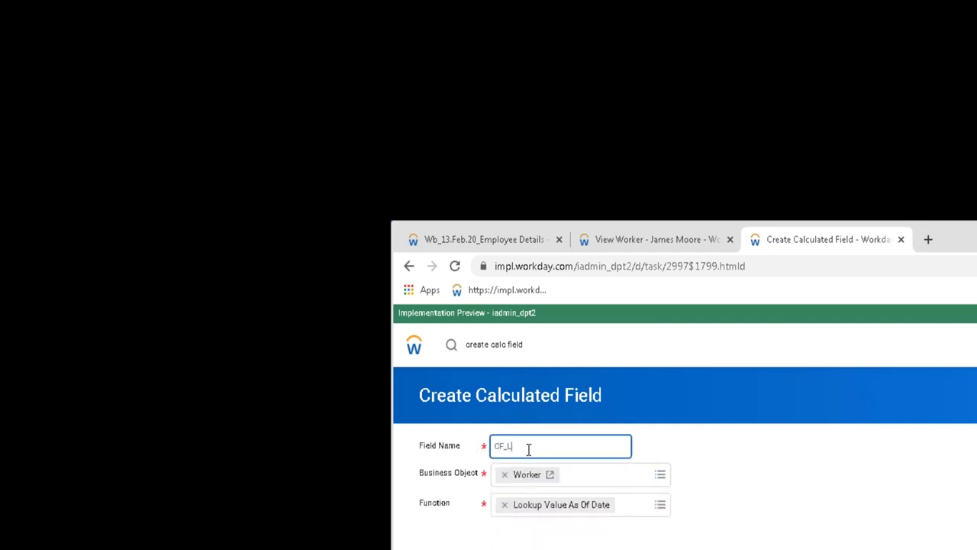
{"action": "type", "text": "VD"}
{"action": "type", "text": "_Work"}
{"action": "key", "text": "BackSpace"}
{"action": "key", "text": "BackSpace"}
{"action": "key", "text": "BackSpace"}
{"action": "key", "text": "BackSpace"}
{"action": "key", "text": "BackSpace"}
{"action": "key", "text": "BackSpace"}
{"action": "type", "text": "Date_Worker_13.Feb"}
{"action": "key", "text": "Tab"}
{"action": "key", "text": "Return"}
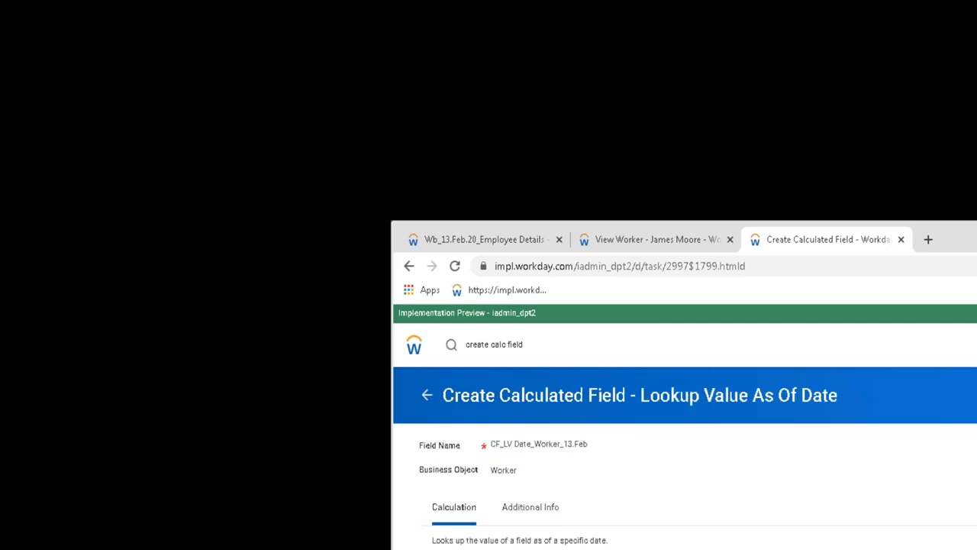
Choose Manager - Level 01 as the lookup field's source field
{"action": "scroll", "coordinate": [685, 427], "scroll_direction": "down", "scroll_amount": 3}
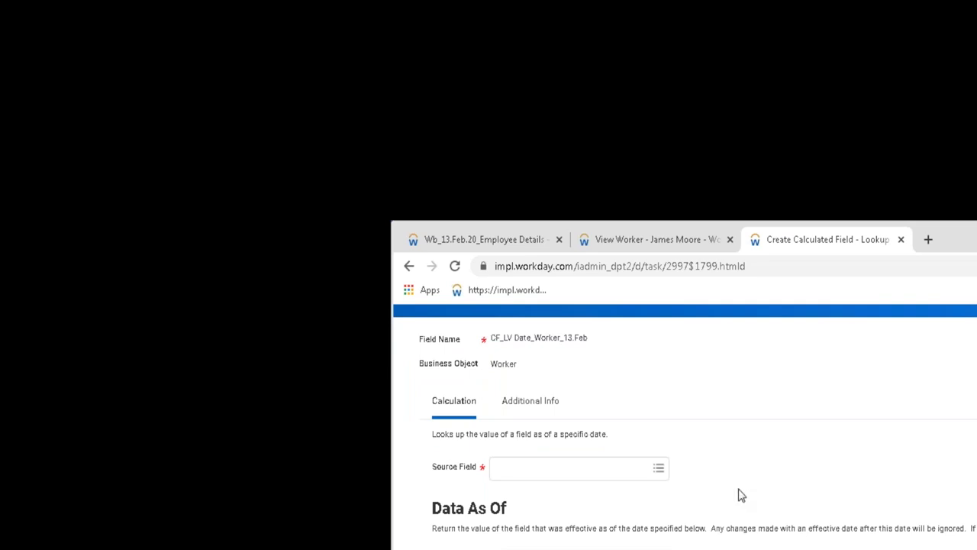
{"action": "left_click", "coordinate": [542, 469]}
{"action": "type", "text": "ma"}
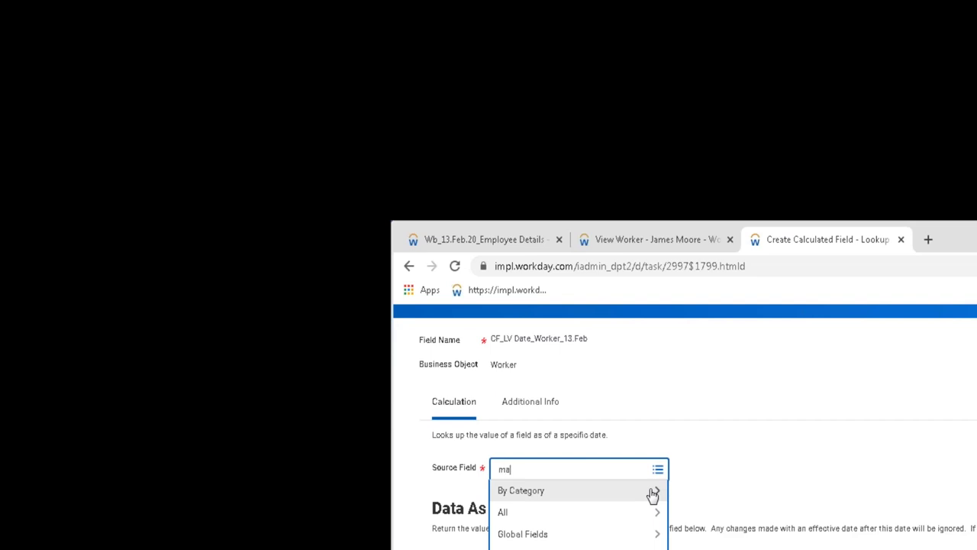
{"action": "type", "text": "nager level 01"}
{"action": "key", "text": "Return"}
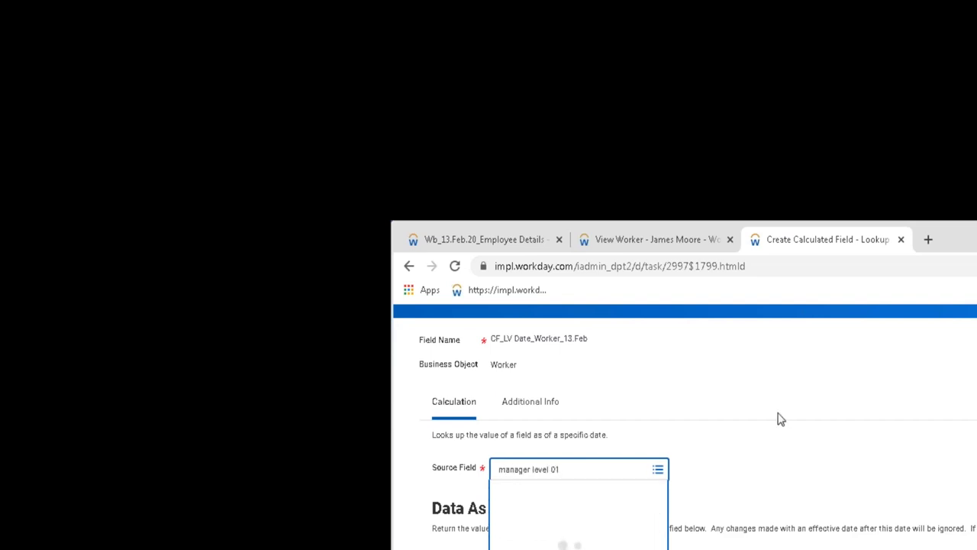
{"action": "left_click", "coordinate": [542, 520]}
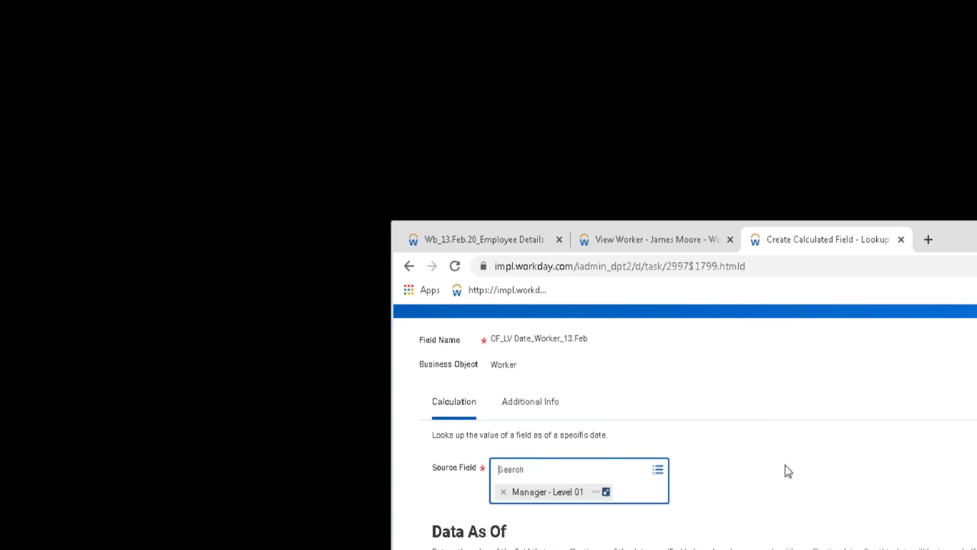
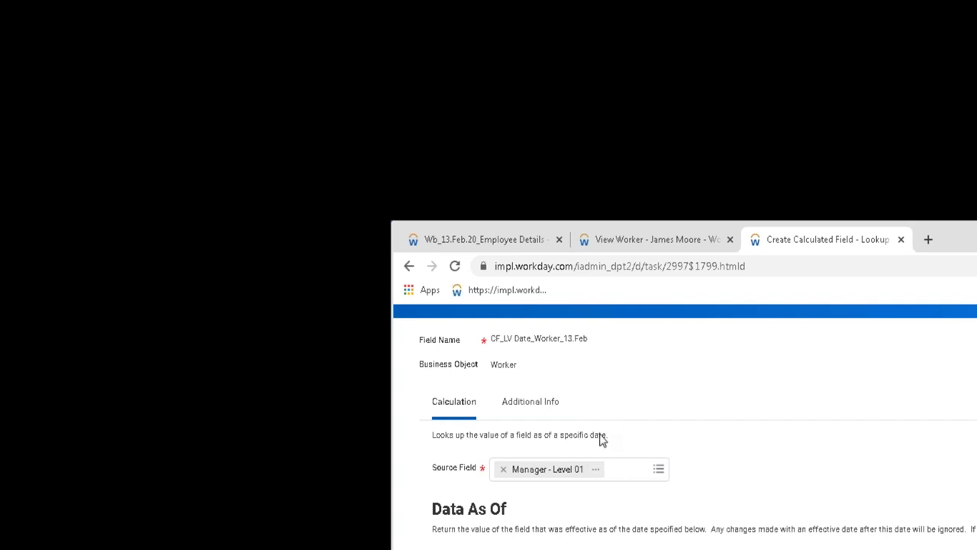
From the lookup field's Source Field choices, choose Create Calculated Field to start a new field
{"action": "left_click_drag", "start_coordinate": [449, 467], "coordinate": [432, 467]}
{"action": "left_click", "coordinate": [818, 475]}
{"action": "left_click", "coordinate": [659, 469]}
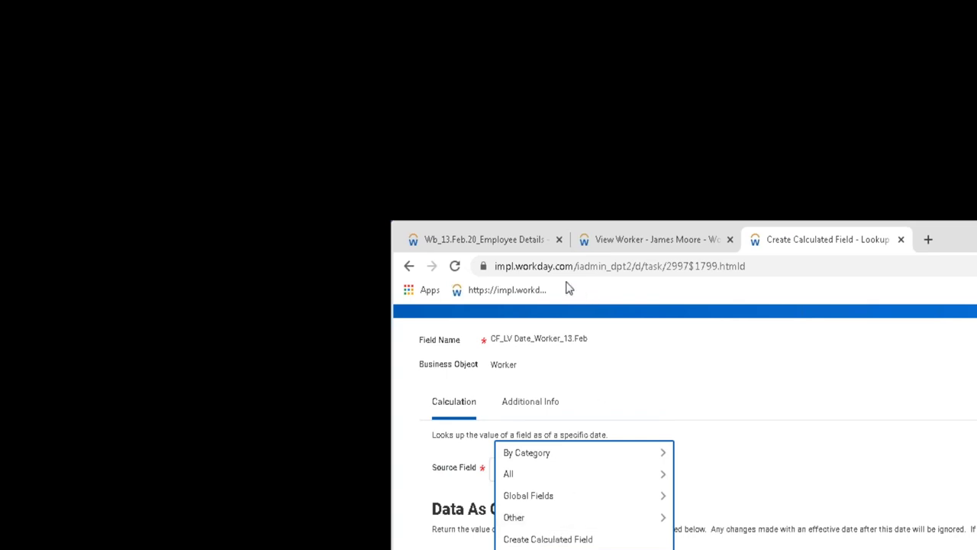
{"action": "left_click", "coordinate": [516, 243]}
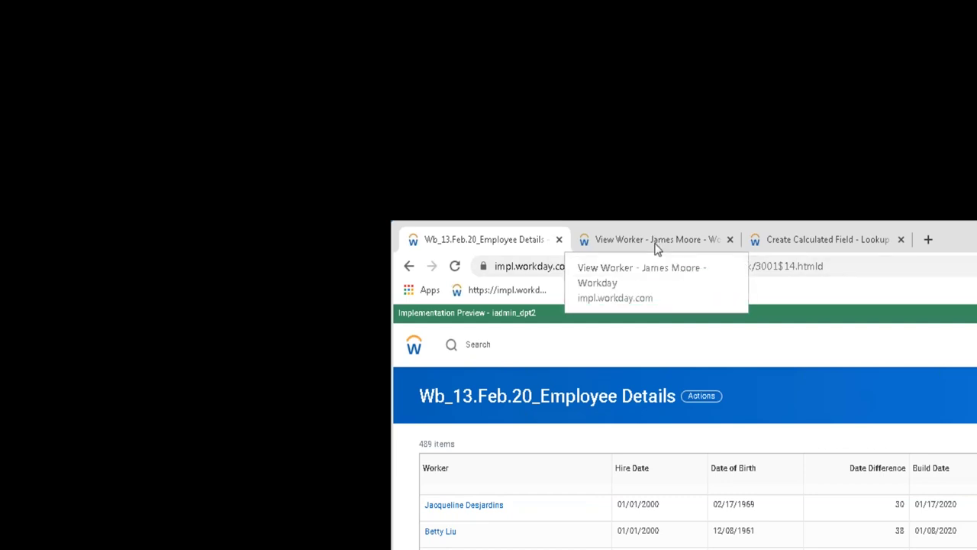
{"action": "left_click", "coordinate": [780, 246]}
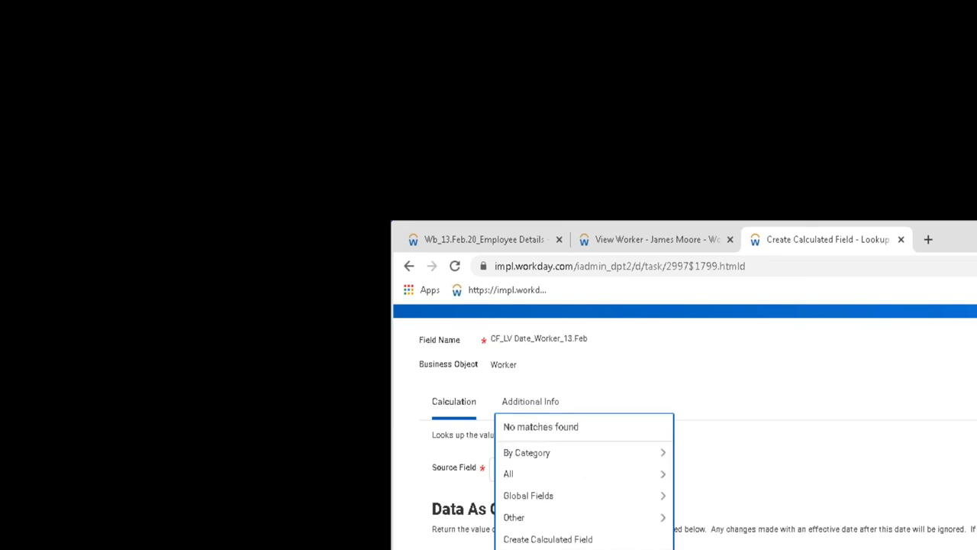
{"action": "left_click", "coordinate": [544, 539]}
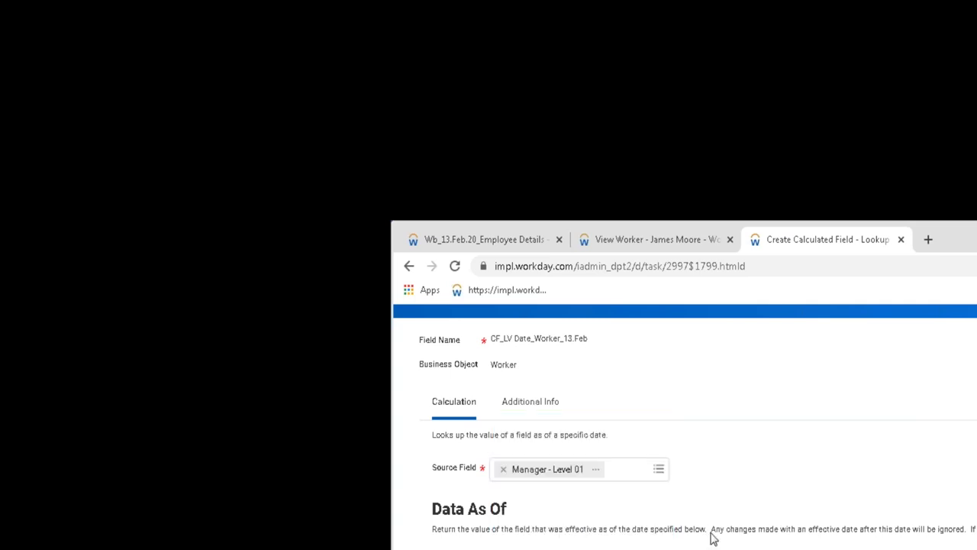
Set the new field's function to Date Constant and its business object to Worker
{"action": "left_click", "coordinate": [562, 516]}
{"action": "type", "text": "date"}
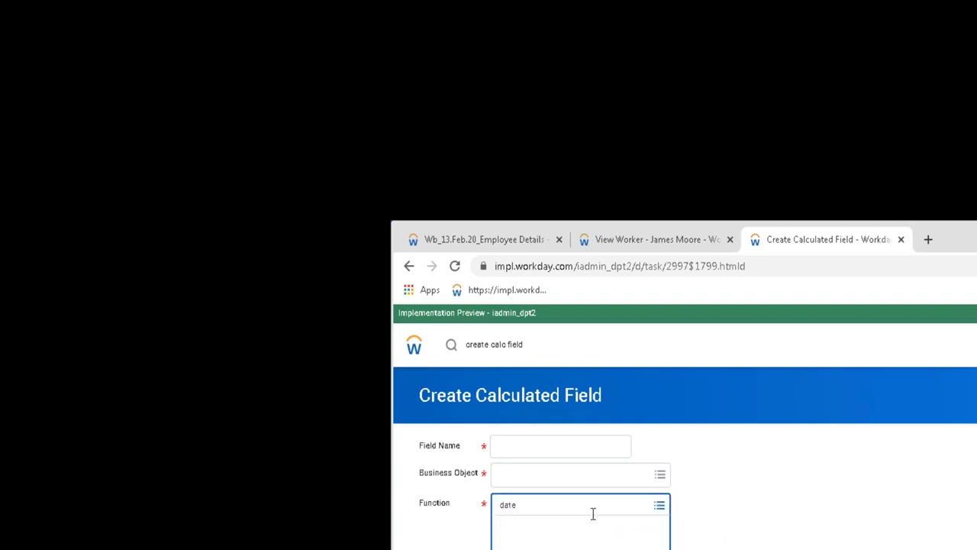
{"action": "key", "text": "Return"}
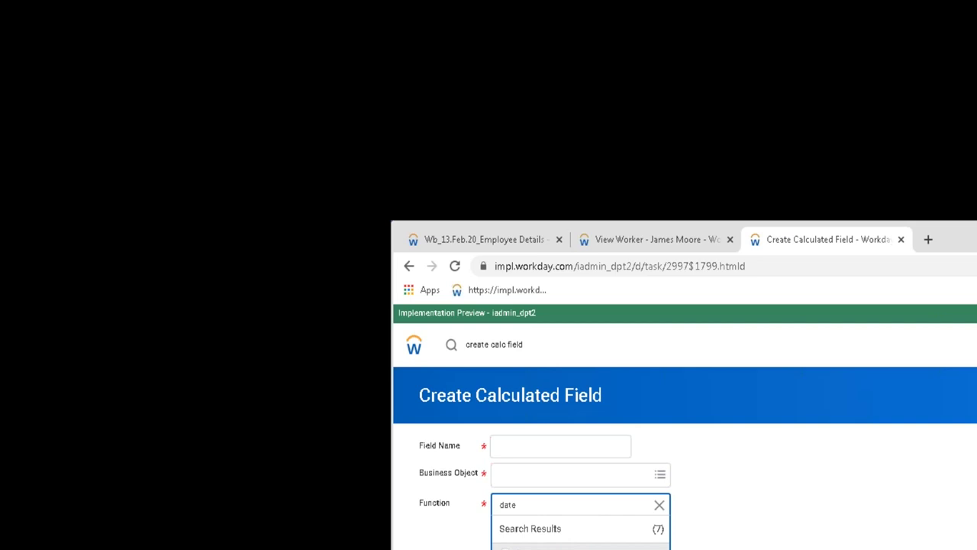
{"action": "left_click", "coordinate": [534, 546]}
{"action": "left_click", "coordinate": [571, 481]}
{"action": "type", "text": "worker"}
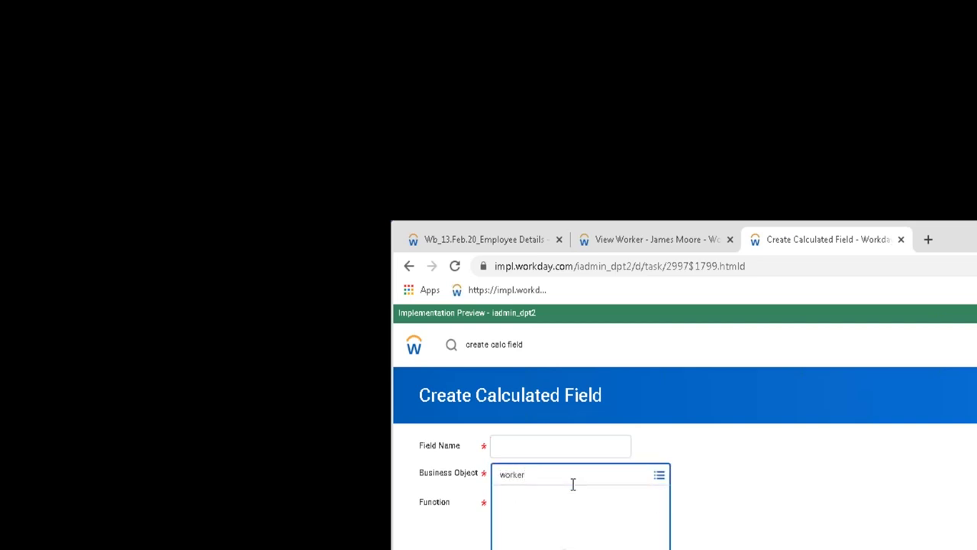
{"action": "key", "text": "Return"}
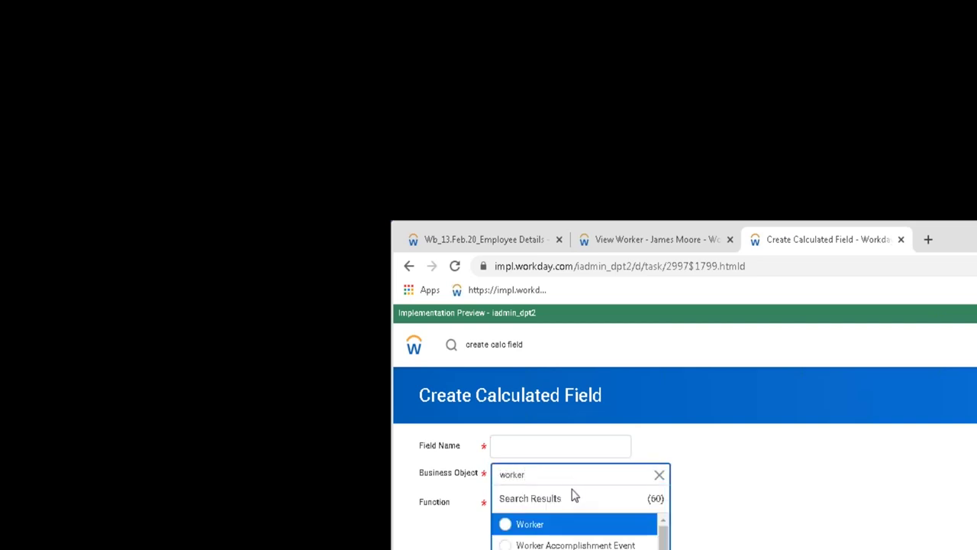
{"action": "left_click", "coordinate": [548, 525]}
{"action": "left_click", "coordinate": [795, 518]}
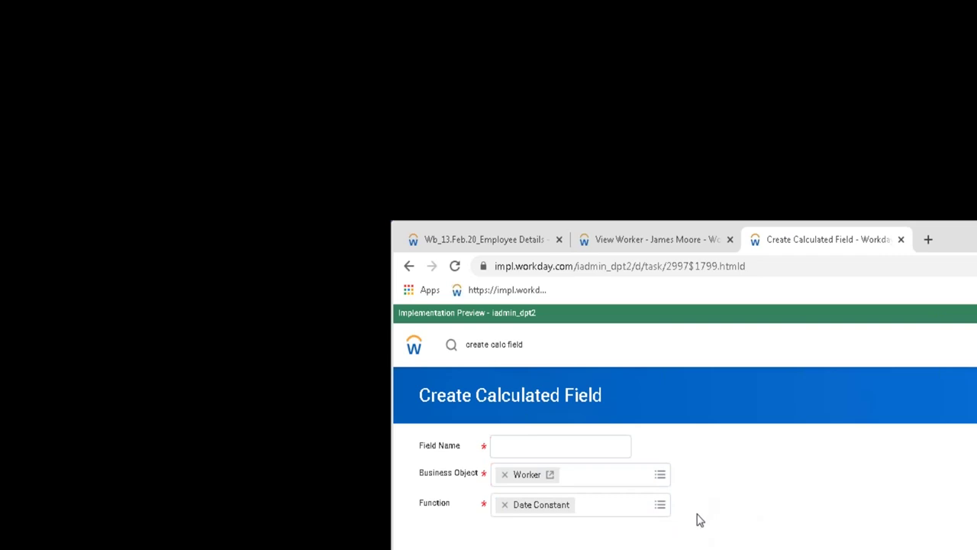
Name the field 01.01.2008 and confirm it to reach the calculation page
{"action": "left_click", "coordinate": [535, 451]}
{"action": "type", "text": "01"}
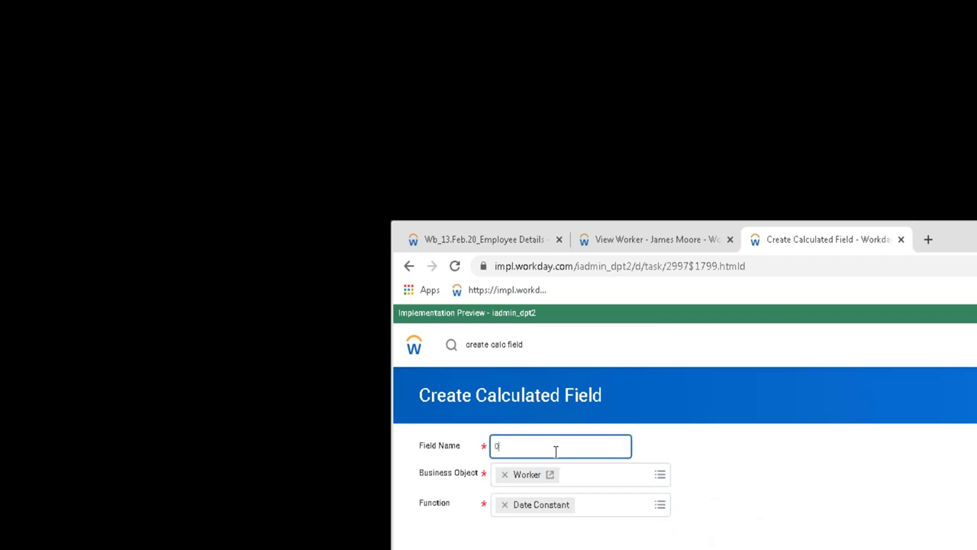
{"action": "type", "text": ".01.2007"}
{"action": "left_click", "coordinate": [655, 241]}
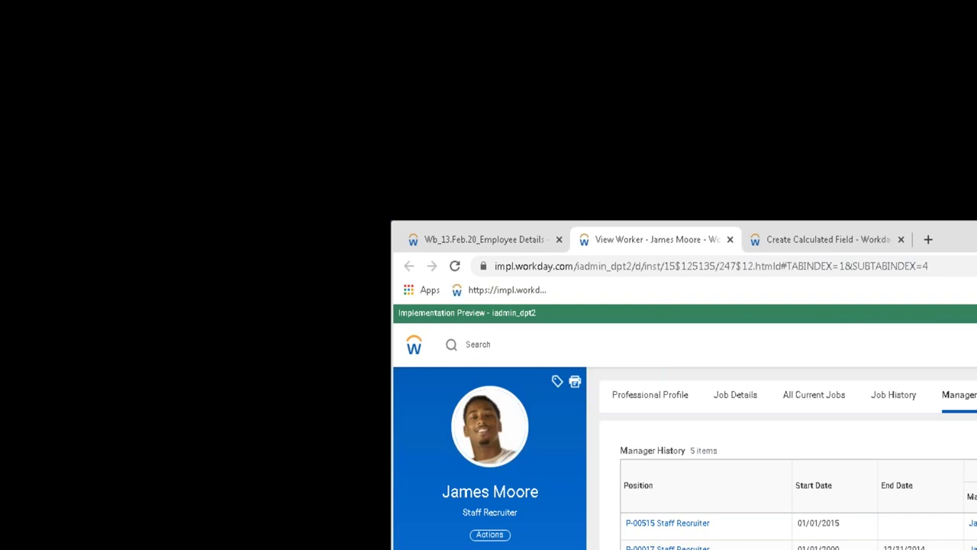
{"action": "left_click", "coordinate": [775, 244]}
{"action": "key", "text": "BackSpace"}
{"action": "type", "text": "8"}
{"action": "left_click", "coordinate": [760, 544]}
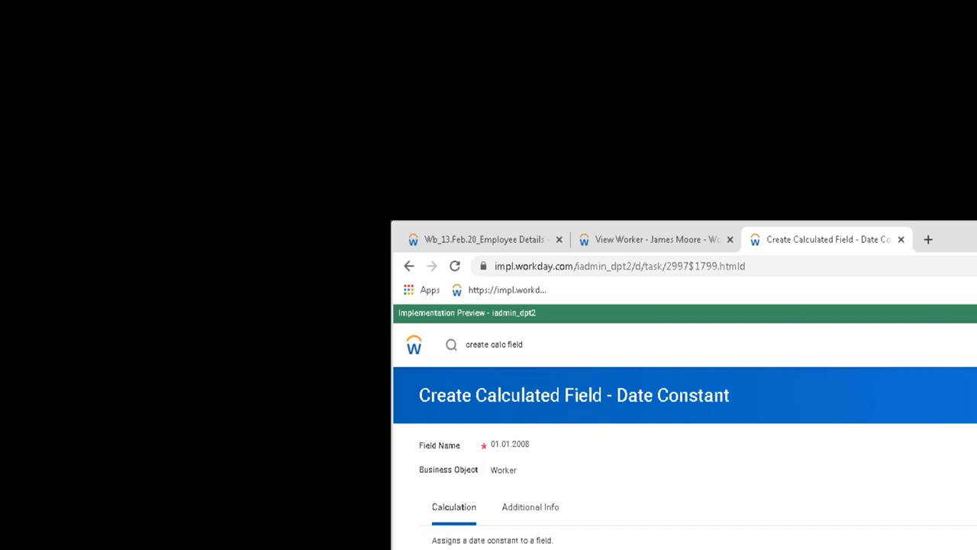
Save CF_LV Date_Worker_13.Feb, copy its name, and open the Employee Details report for editing
{"action": "left_click_drag", "start_coordinate": [472, 540], "coordinate": [563, 542]}
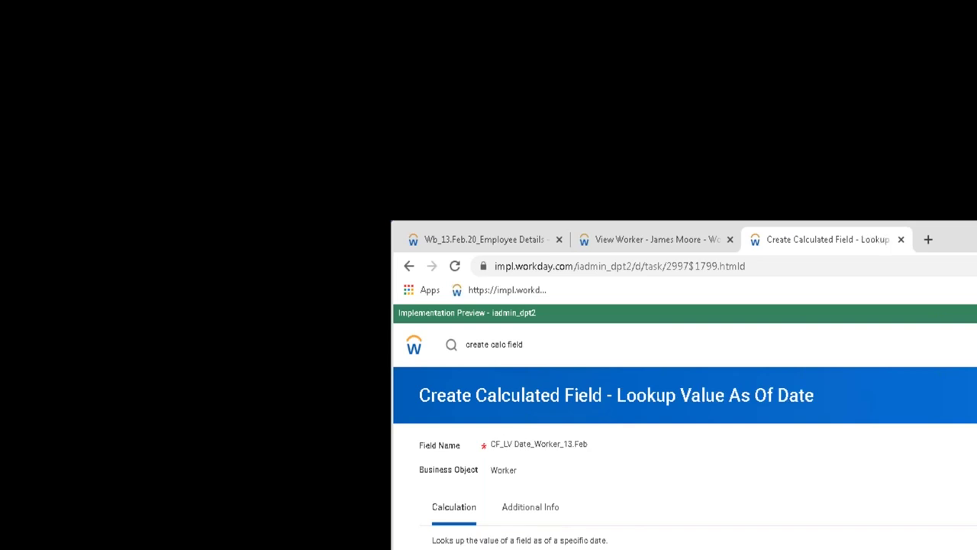
{"action": "scroll", "coordinate": [685, 420], "scroll_direction": "down", "scroll_amount": 1}
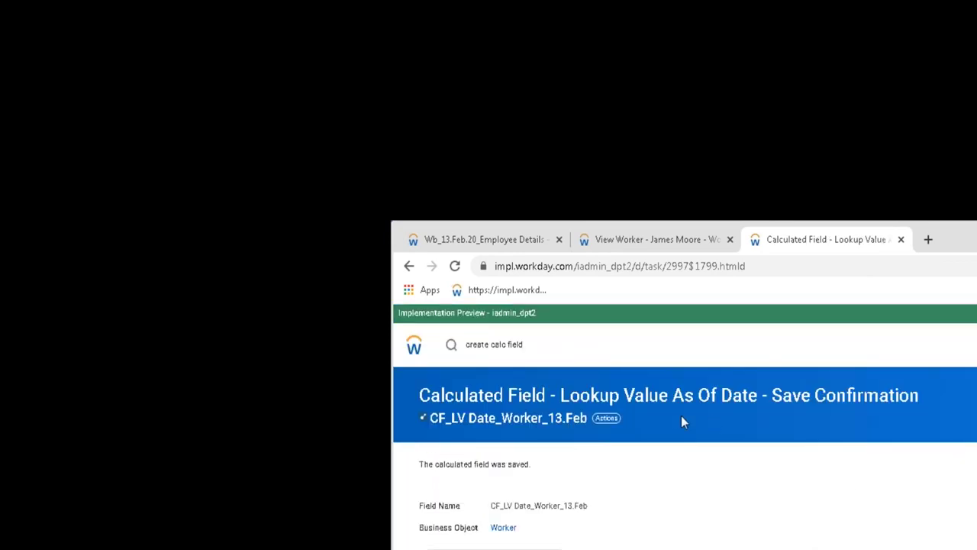
{"action": "left_click", "coordinate": [606, 417]}
{"action": "left_click", "coordinate": [633, 470]}
{"action": "left_click", "coordinate": [461, 241]}
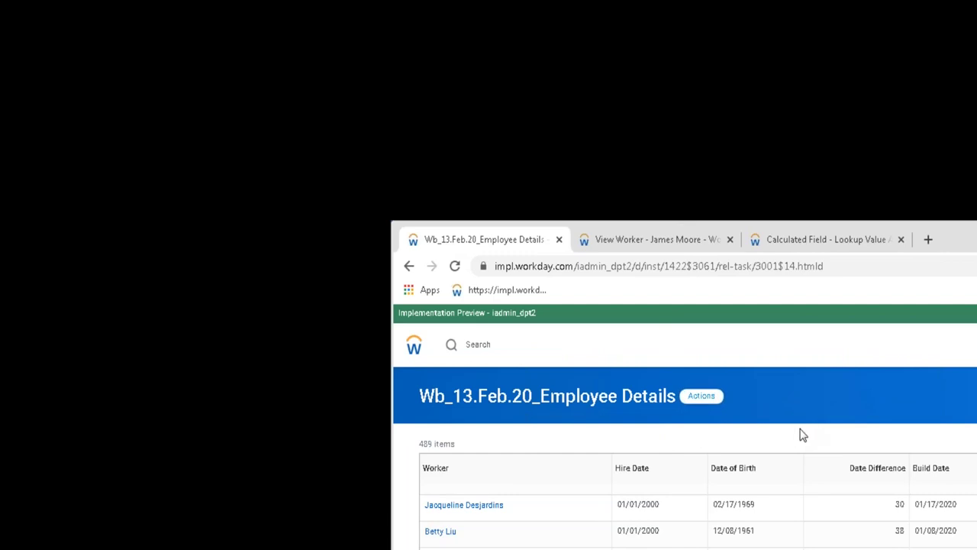
{"action": "left_click", "coordinate": [701, 395]}
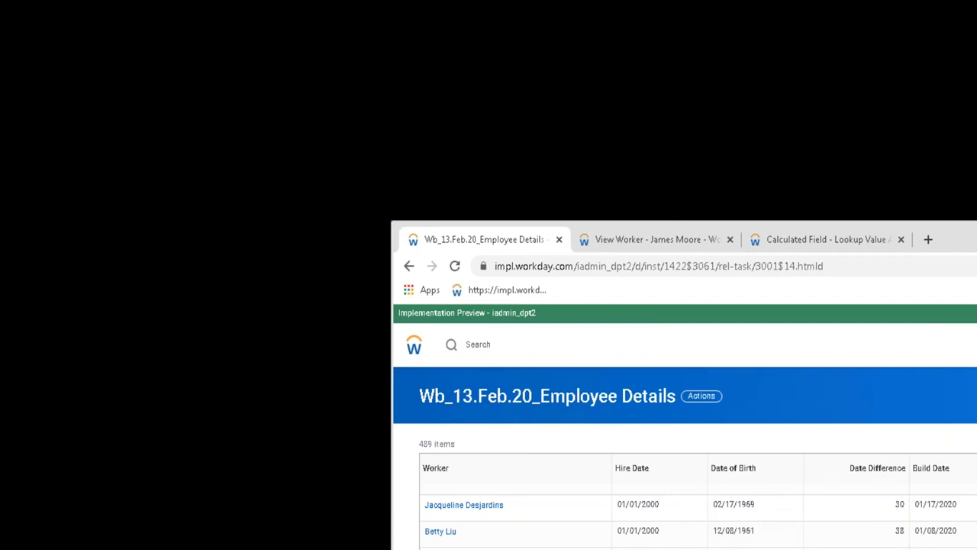
Enter 'Lookup Value As of Date' as the last column's Column Heading Override
{"action": "scroll", "coordinate": [684, 428], "scroll_direction": "down", "scroll_amount": 5}
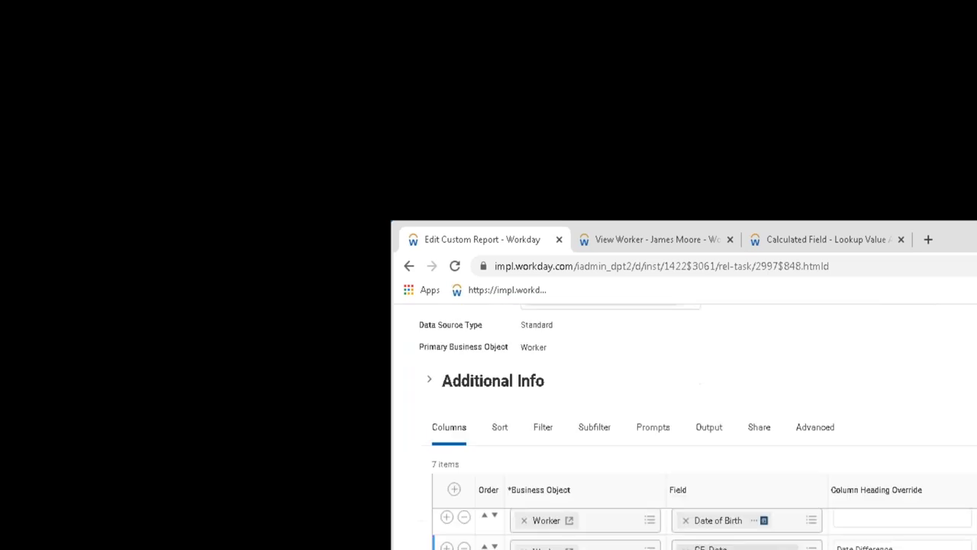
{"action": "scroll", "coordinate": [685, 427], "scroll_direction": "down", "scroll_amount": 2}
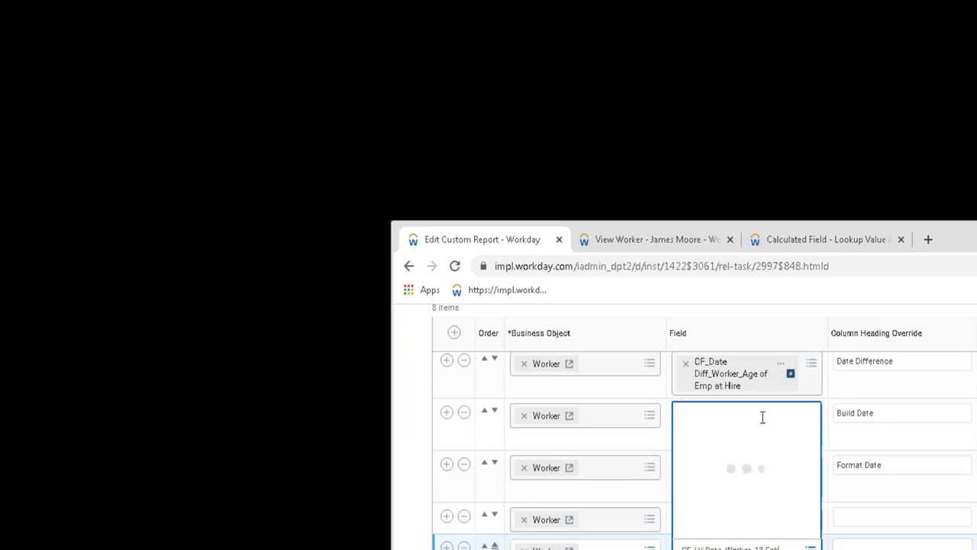
{"action": "left_click", "coordinate": [863, 535]}
{"action": "type", "text": "Lo"}
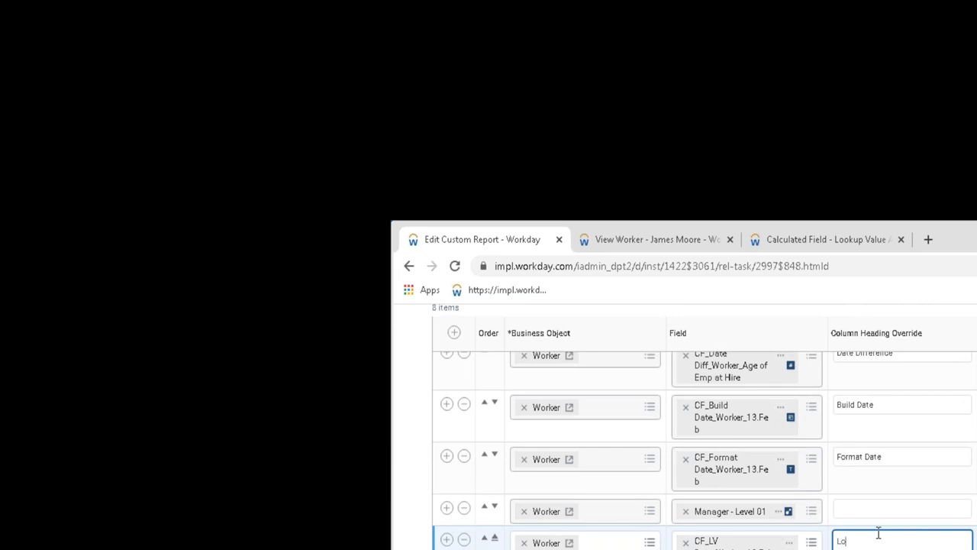
{"action": "type", "text": "okup Value As of Date"}
{"action": "key", "text": "BackSpace"}
{"action": "key", "text": "BackSpace"}
{"action": "key", "text": "BackSpace"}
{"action": "type", "text": "ate"}
{"action": "key", "text": "Tab"}
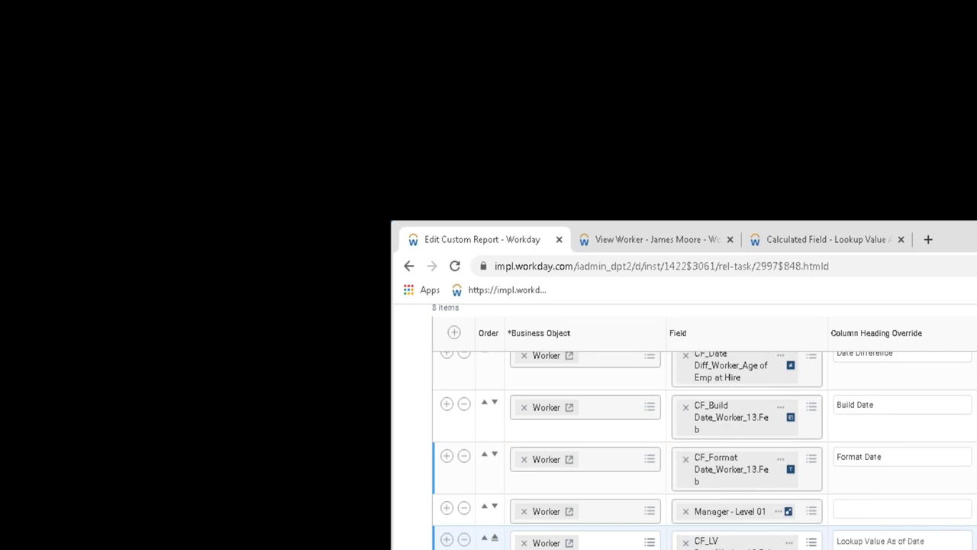
{"action": "scroll", "coordinate": [685, 427], "scroll_direction": "up", "scroll_amount": 10}
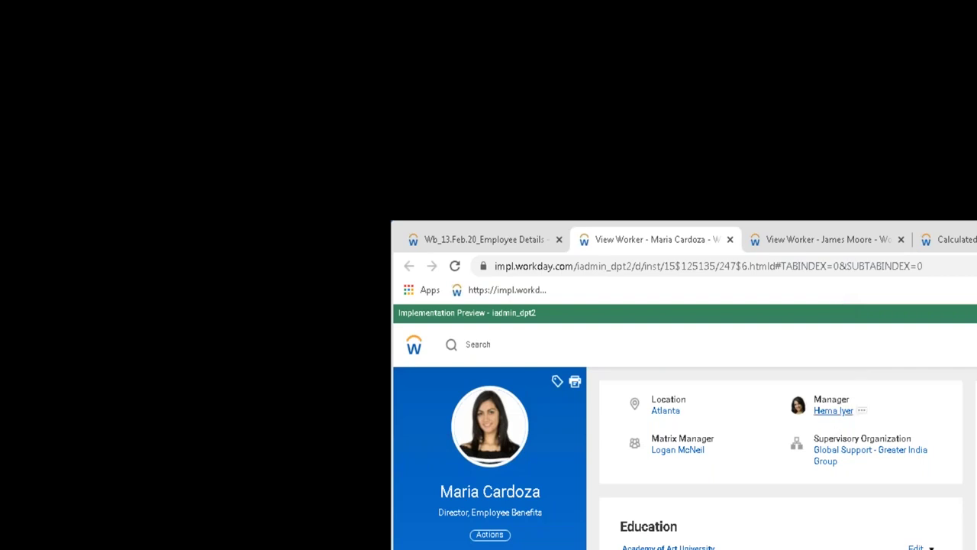
Review a worker's Manager History, then close both worker profile tabs back to the report
{"action": "left_click", "coordinate": [517, 240]}
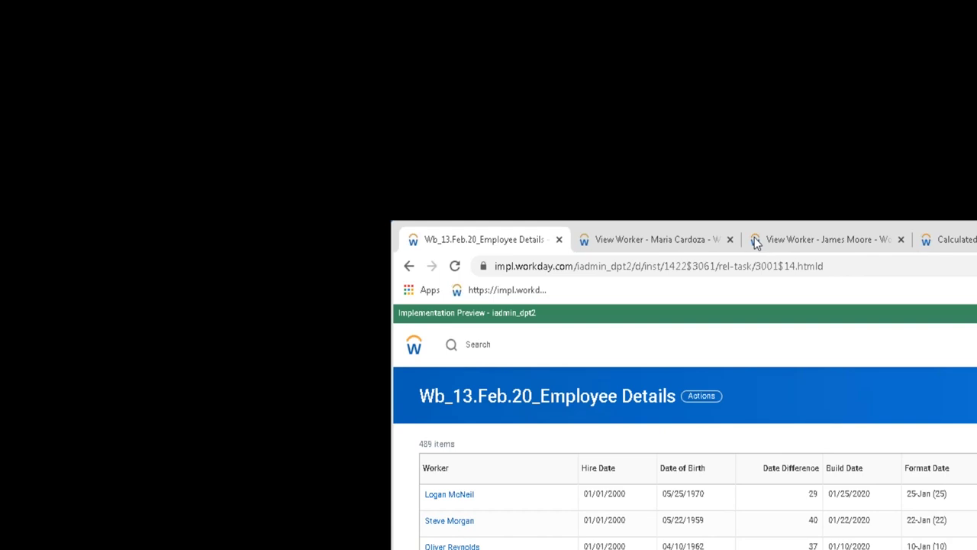
{"action": "left_click", "coordinate": [677, 241]}
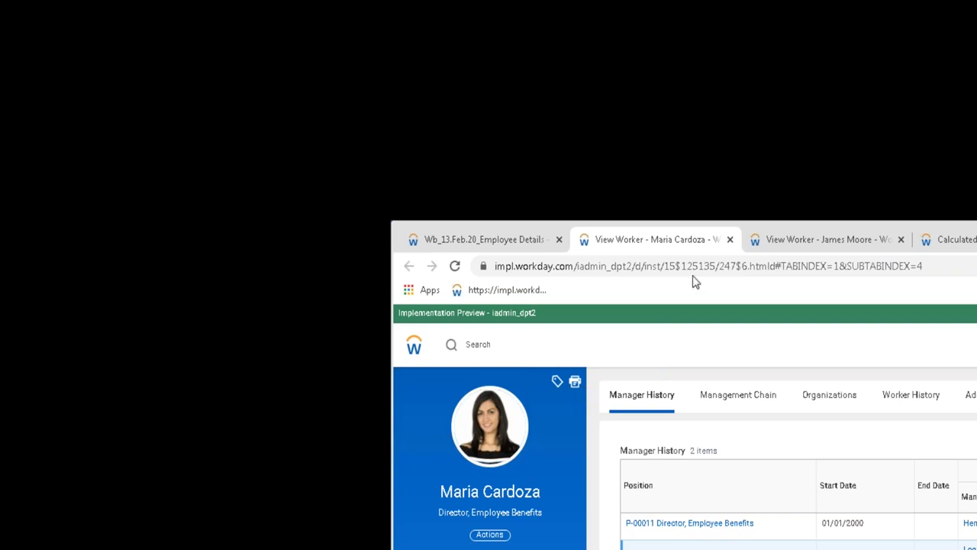
{"action": "left_click", "coordinate": [511, 241]}
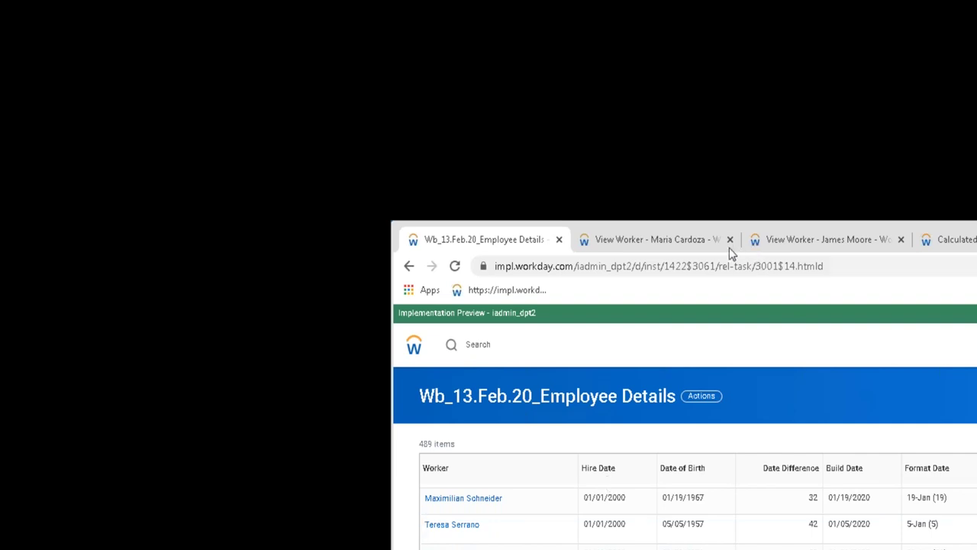
{"action": "left_click", "coordinate": [730, 239]}
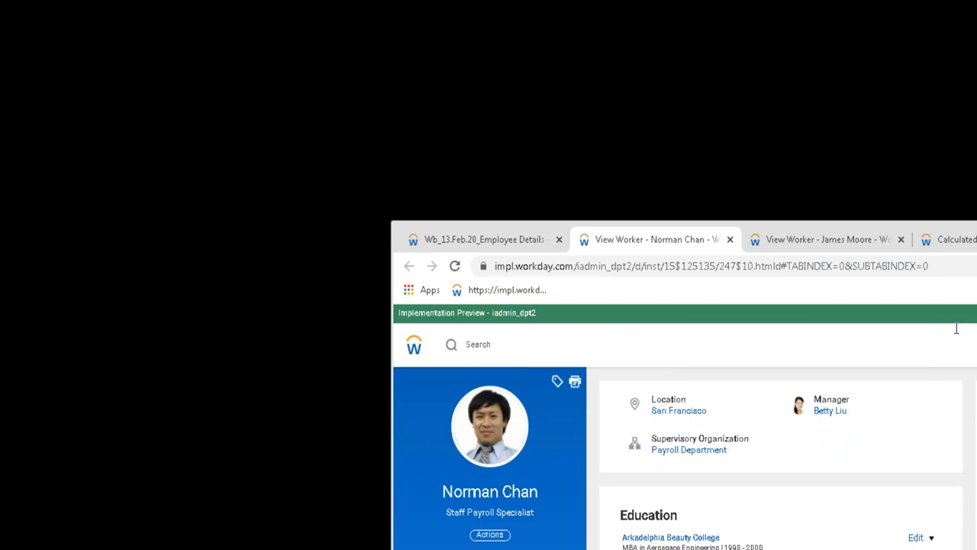
{"action": "left_click", "coordinate": [967, 395]}
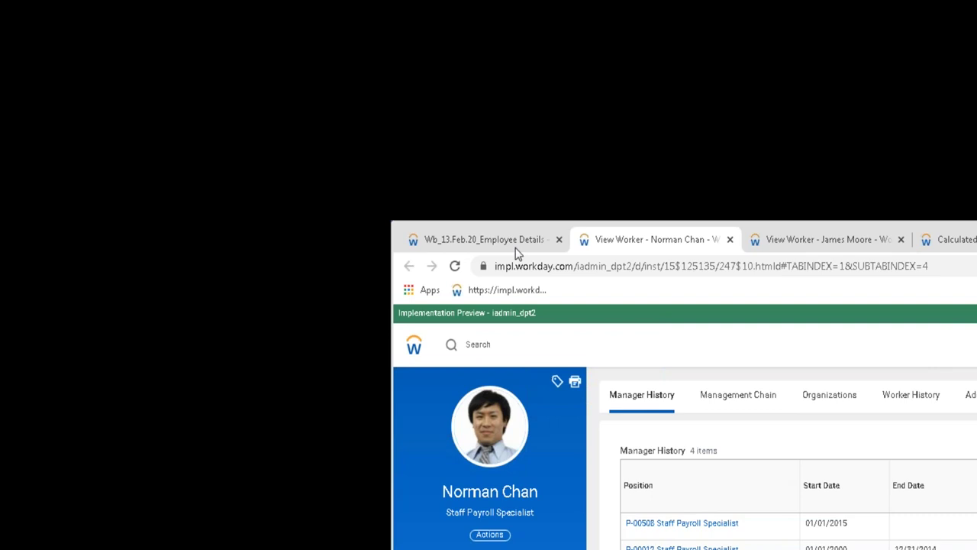
{"action": "left_click", "coordinate": [729, 240]}
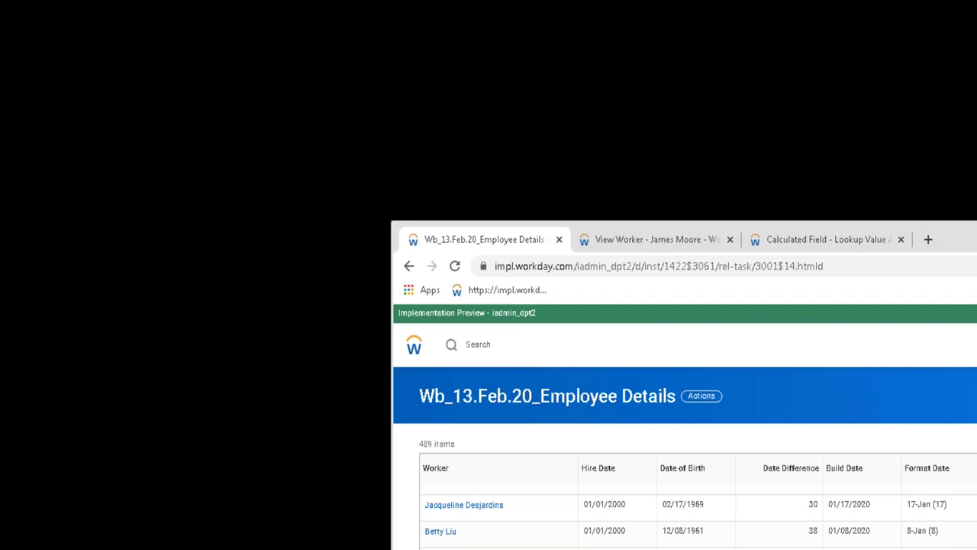
Filter the report's Worker column by one worker's surname and view their Manager History
{"action": "scroll", "coordinate": [697, 515], "scroll_direction": "down", "scroll_amount": 2}
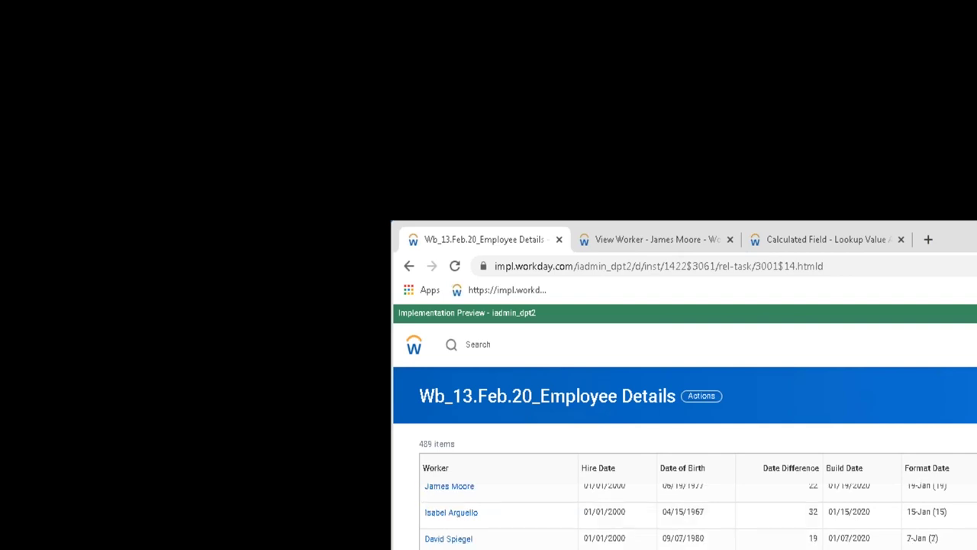
{"action": "scroll", "coordinate": [698, 515], "scroll_direction": "down", "scroll_amount": 2}
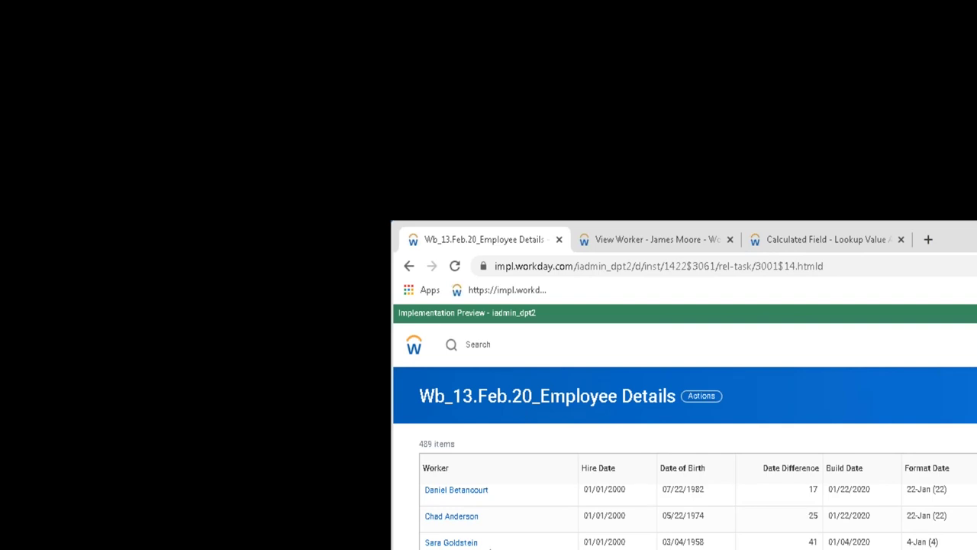
{"action": "scroll", "coordinate": [698, 517], "scroll_direction": "down", "scroll_amount": 2}
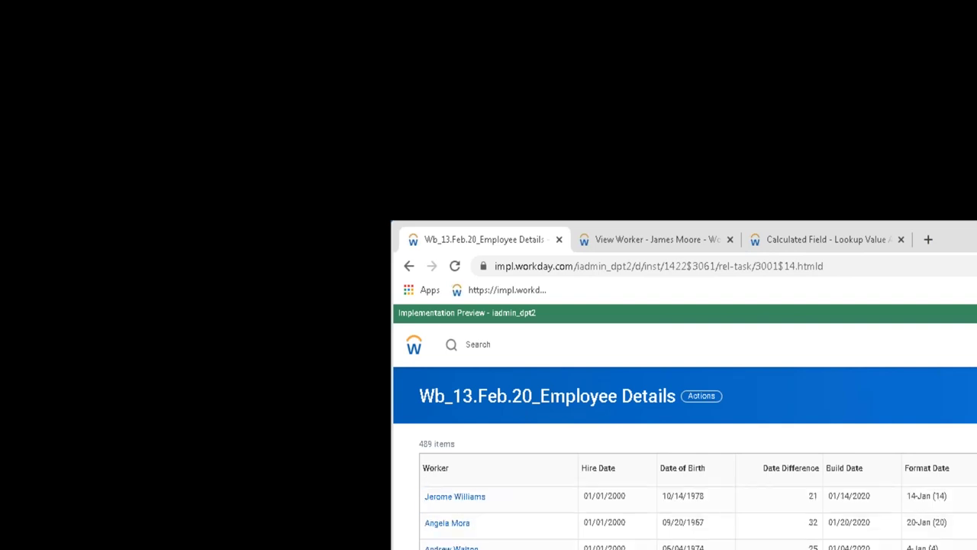
{"action": "scroll", "coordinate": [698, 517], "scroll_direction": "down", "scroll_amount": 2}
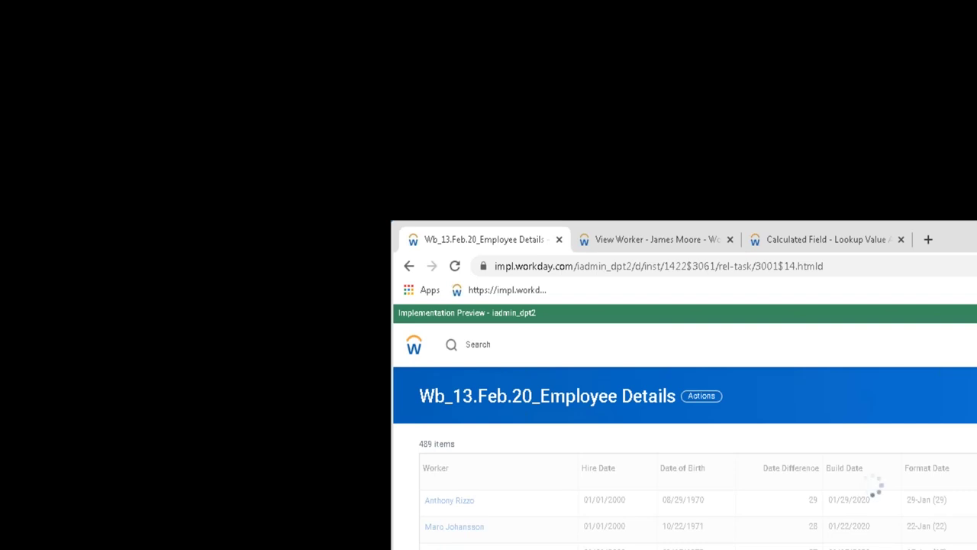
{"action": "scroll", "coordinate": [698, 516], "scroll_direction": "up", "scroll_amount": 2}
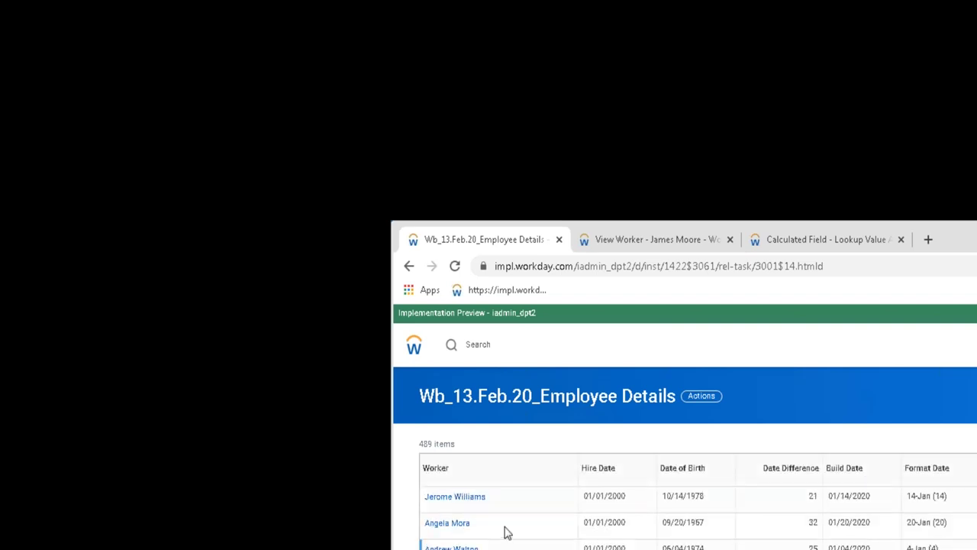
{"action": "scroll", "coordinate": [507, 543], "scroll_direction": "up", "scroll_amount": 2}
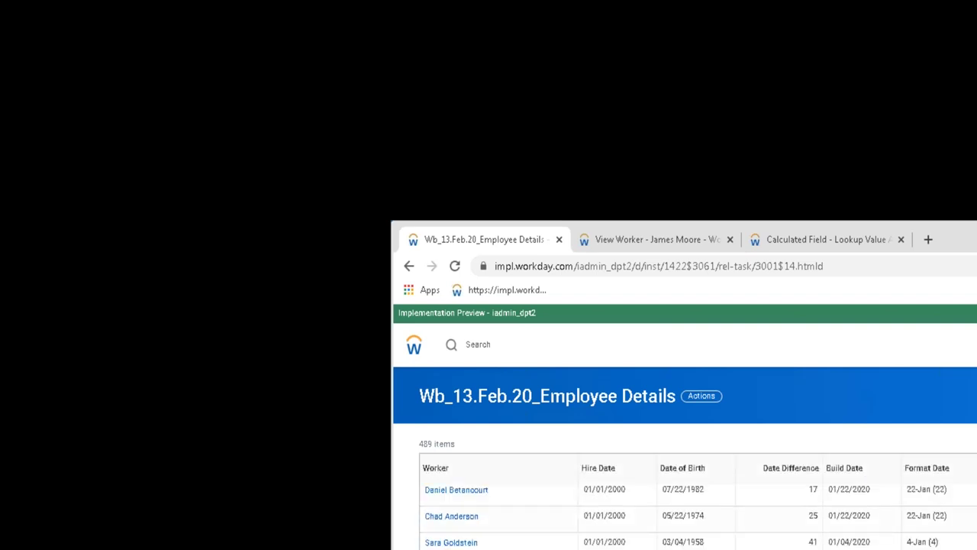
{"action": "scroll", "coordinate": [508, 527], "scroll_direction": "down", "scroll_amount": 2}
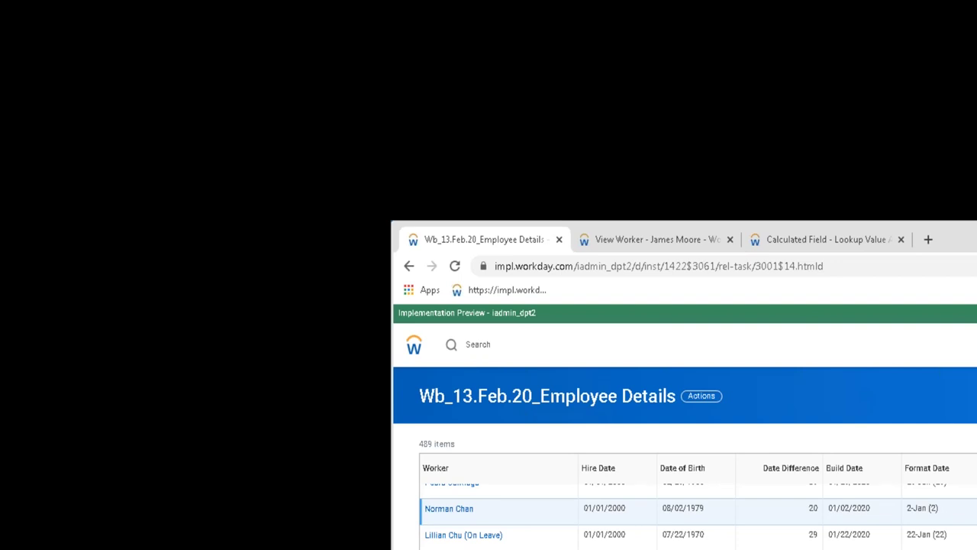
{"action": "left_click", "coordinate": [506, 472]}
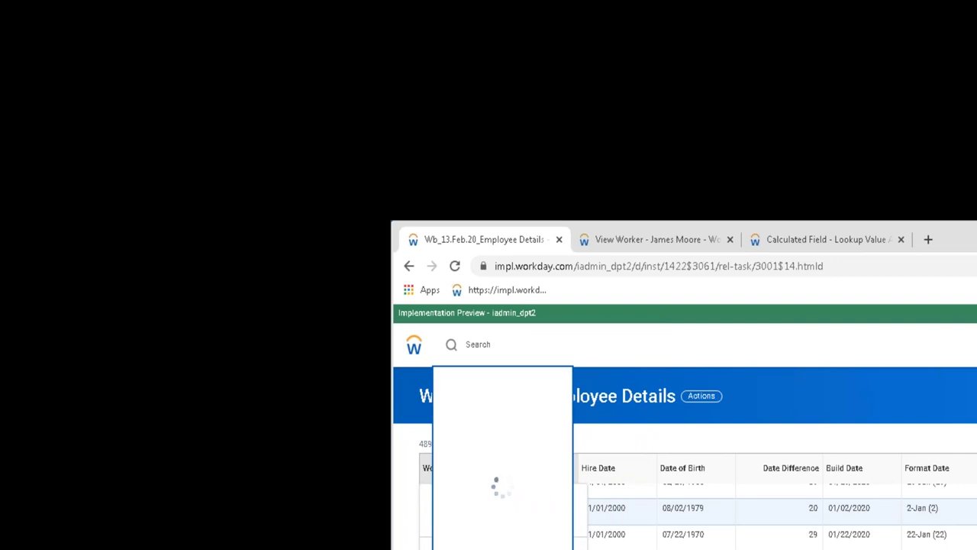
{"action": "type", "text": "Moore"}
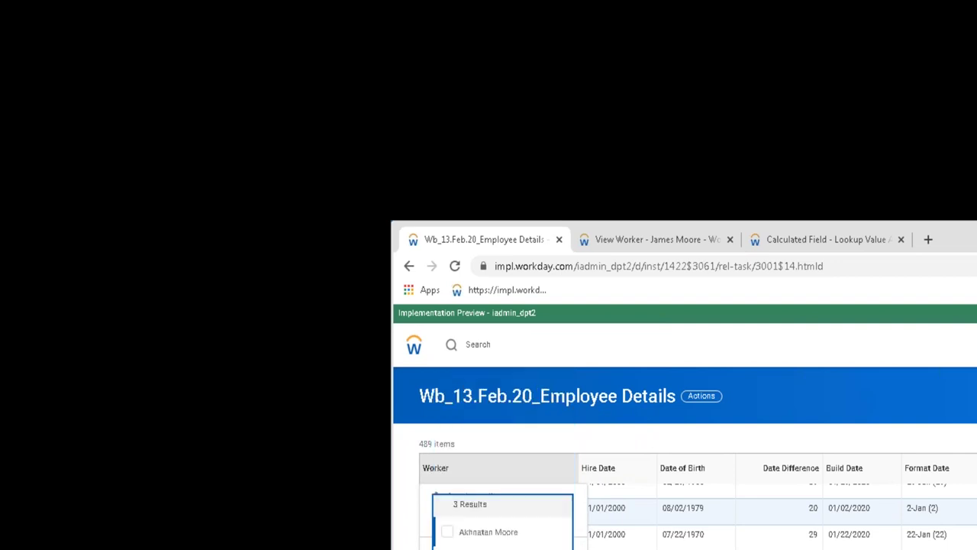
{"action": "key", "text": "Escape"}
{"action": "key", "text": "Escape"}
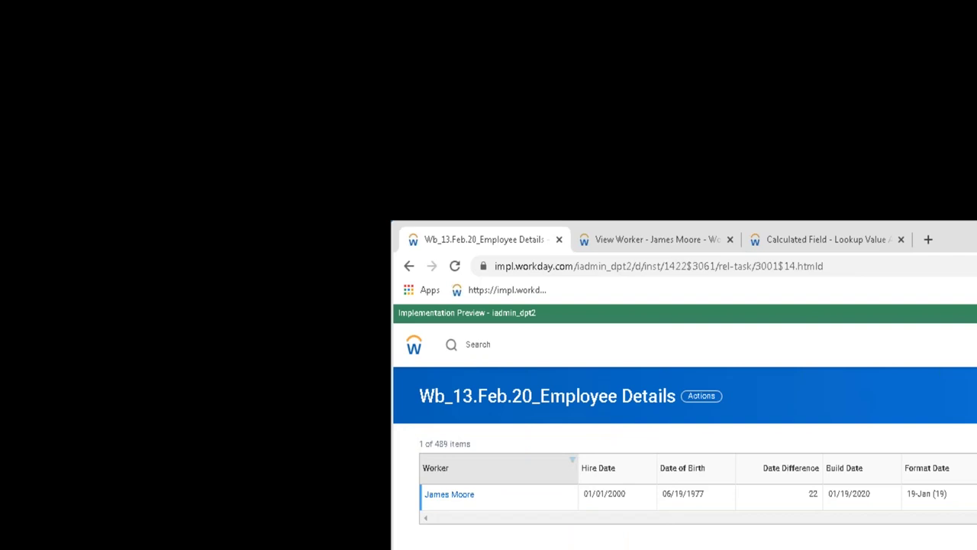
{"action": "left_click", "coordinate": [655, 241]}
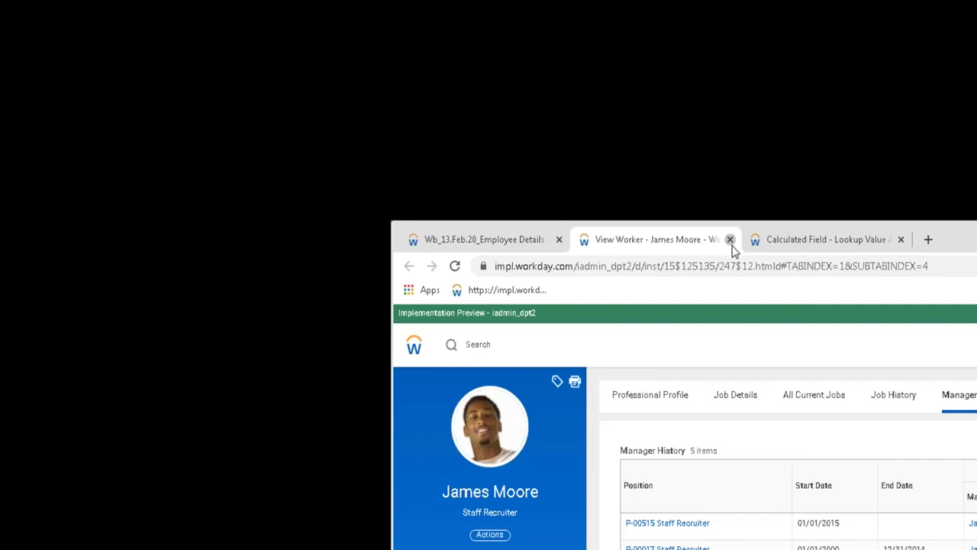
Close the worker profile, review the report's Columns definition, then return to CF_LV Date_Worker_13.Feb
{"action": "left_click", "coordinate": [730, 240]}
{"action": "left_click", "coordinate": [500, 242]}
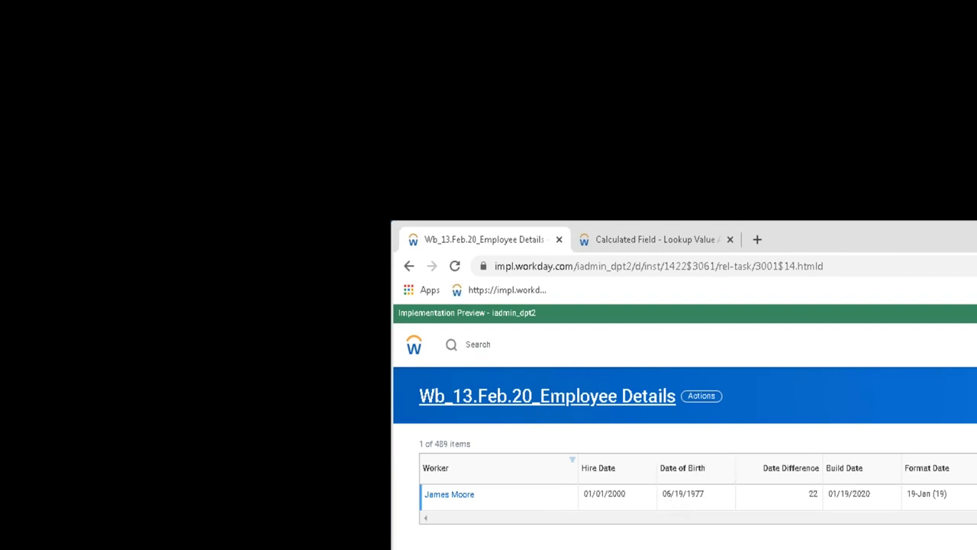
{"action": "left_click", "coordinate": [548, 395]}
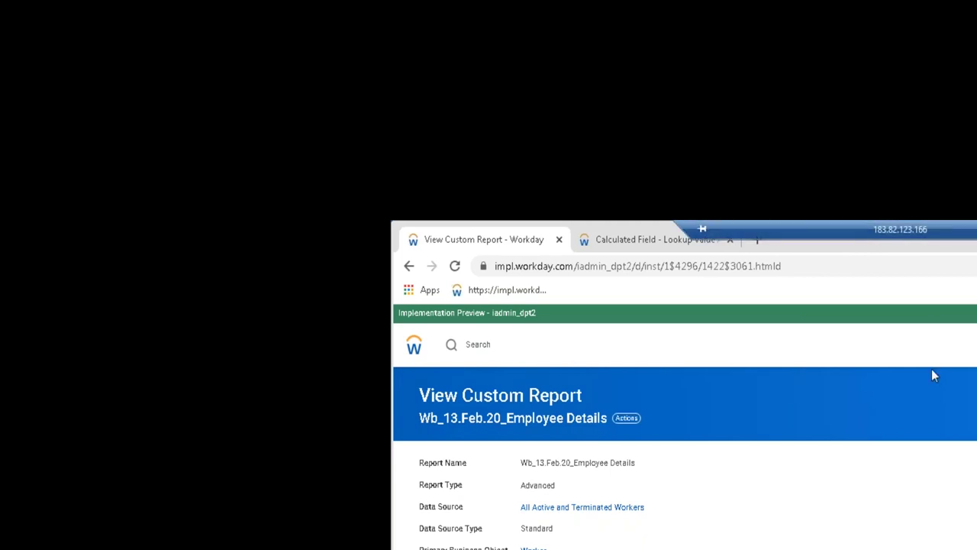
{"action": "scroll", "coordinate": [886, 541], "scroll_direction": "down", "scroll_amount": 3}
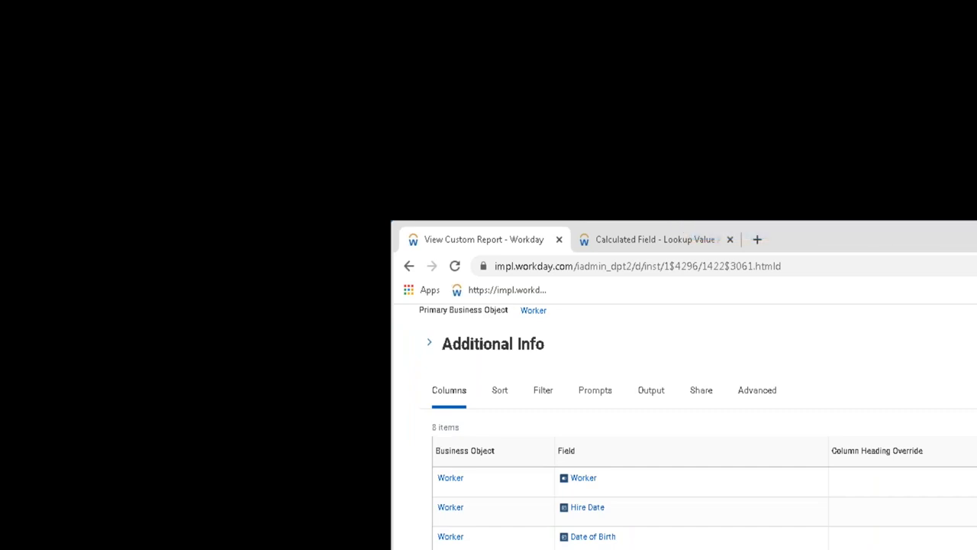
{"action": "left_click", "coordinate": [654, 241]}
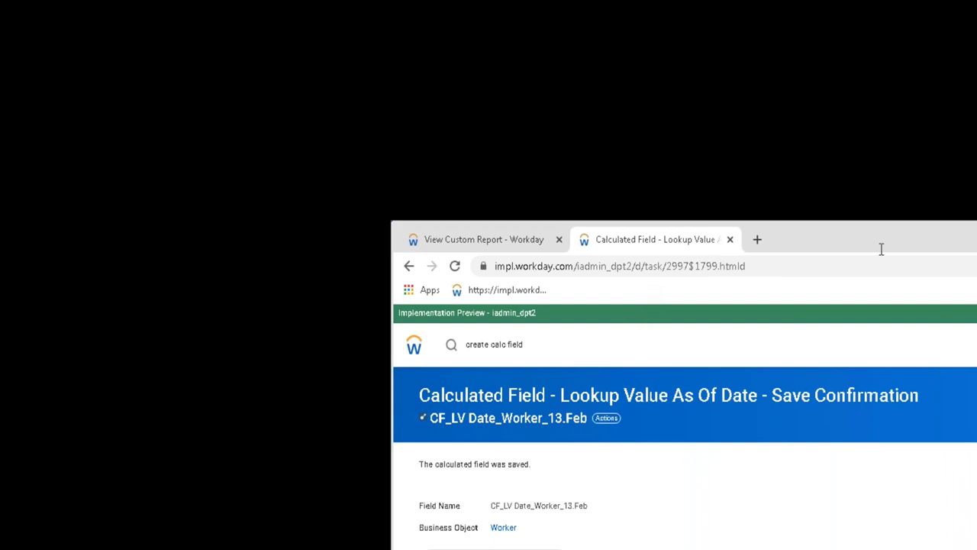
{"action": "mouse_move", "coordinate": [882, 223]}
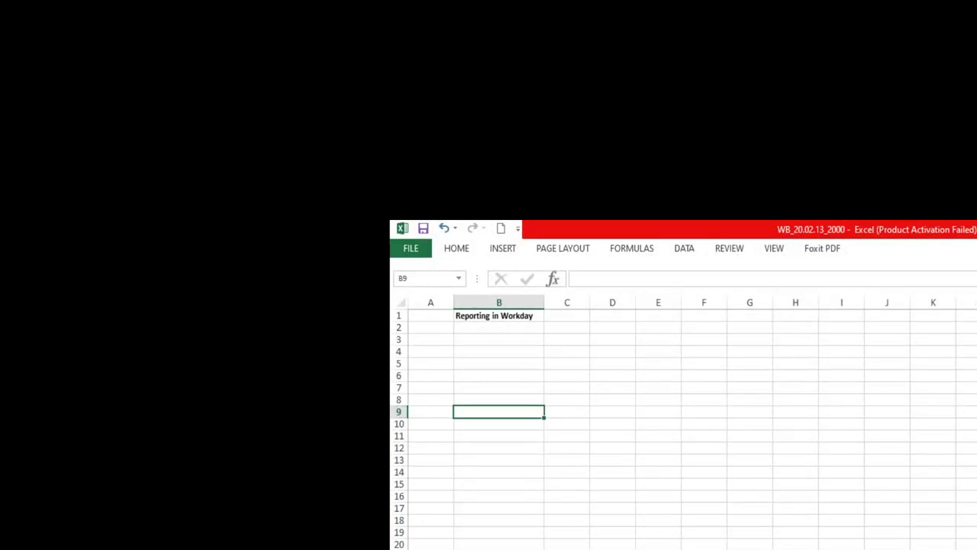